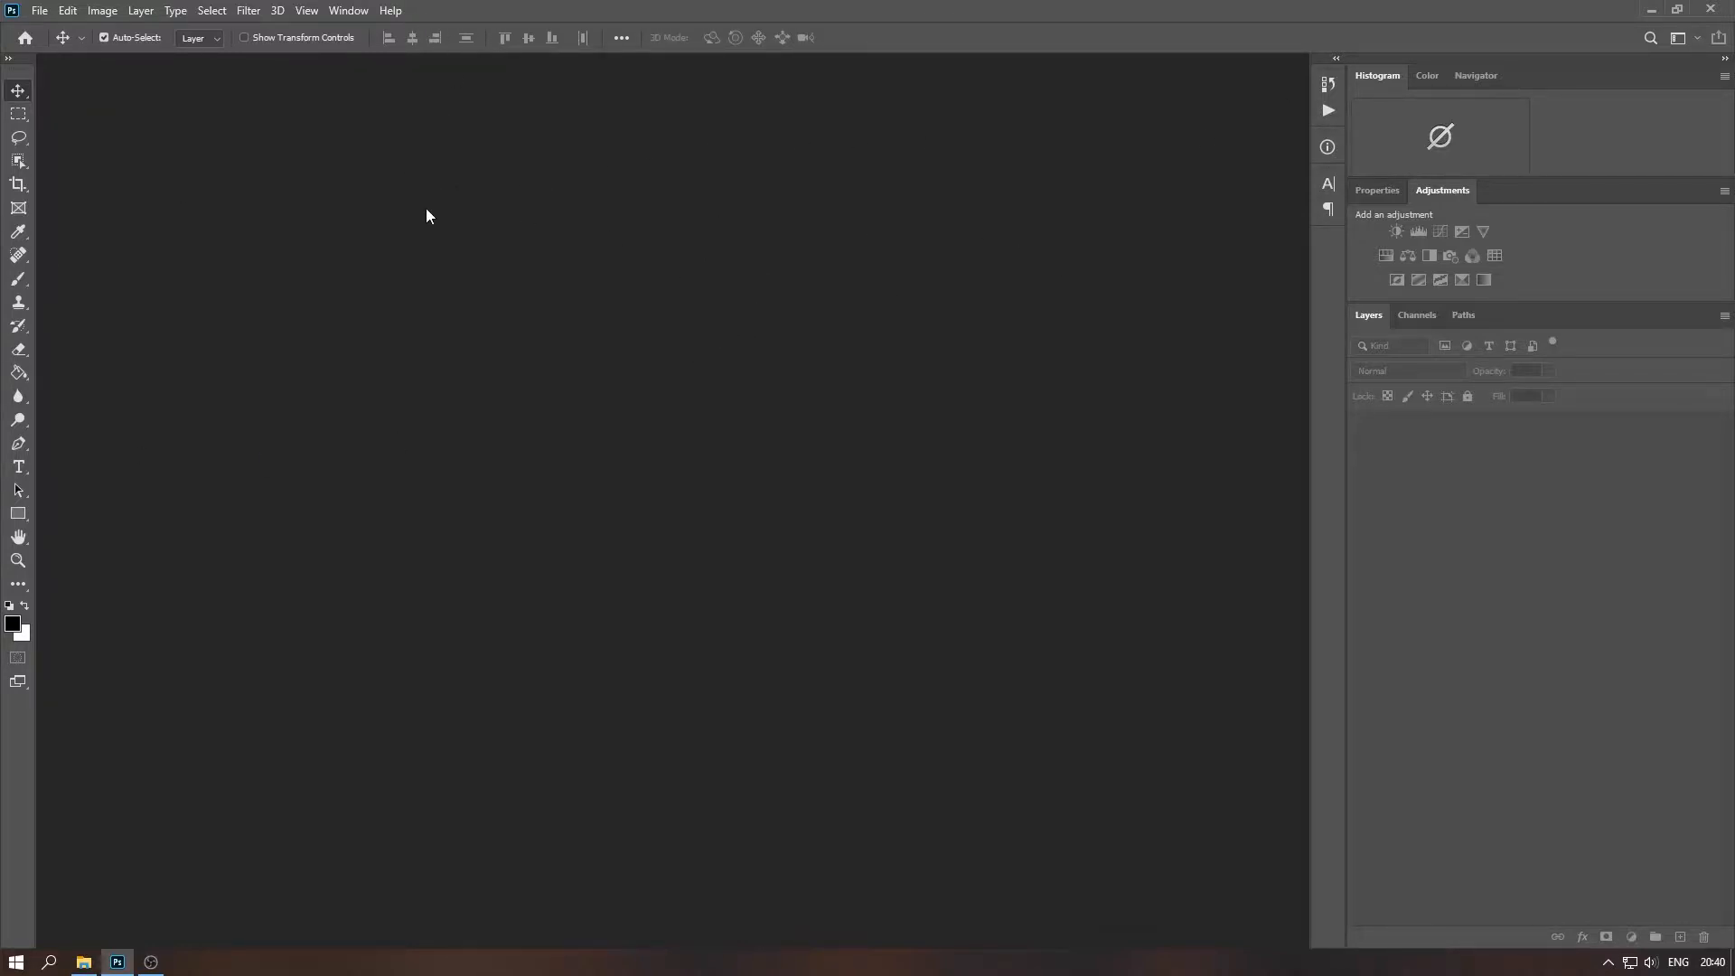
Check the installed Photoshop version in its about information and close it
left_click(390, 10)
left_click(448, 90)
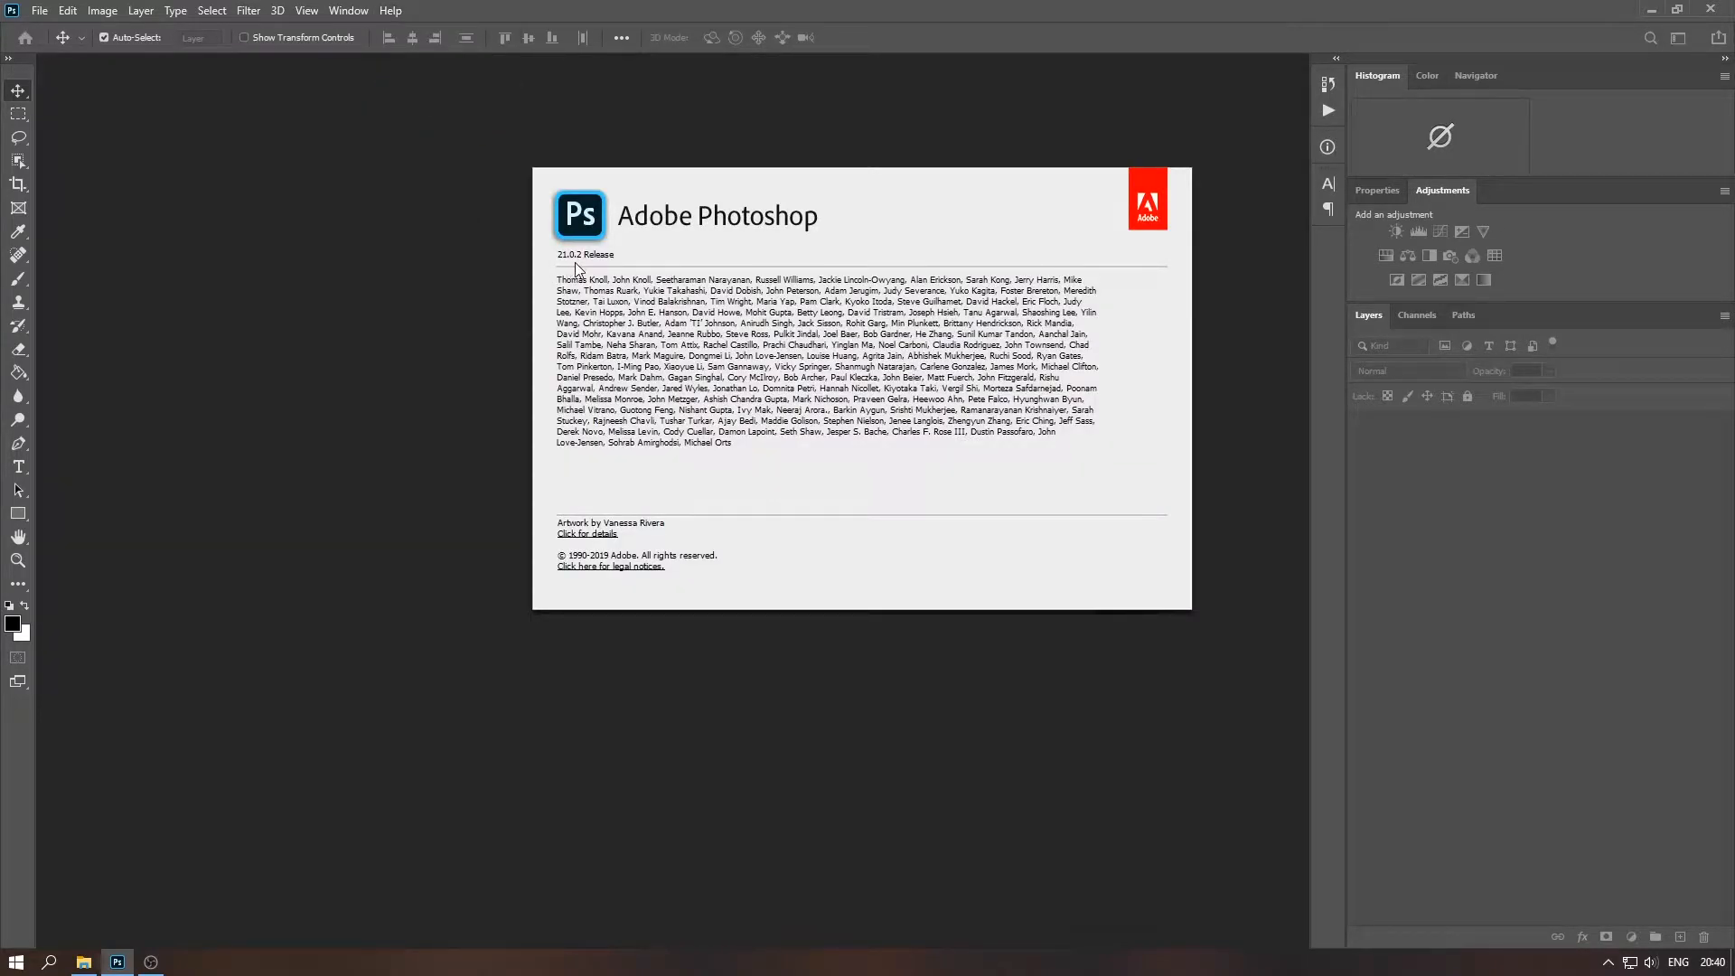
left_click(676, 246)
Switch to File Explorer and open the MG_8325 boat raw photo from the Pilihan folder in Photoshop's Camera Raw
left_click(86, 962)
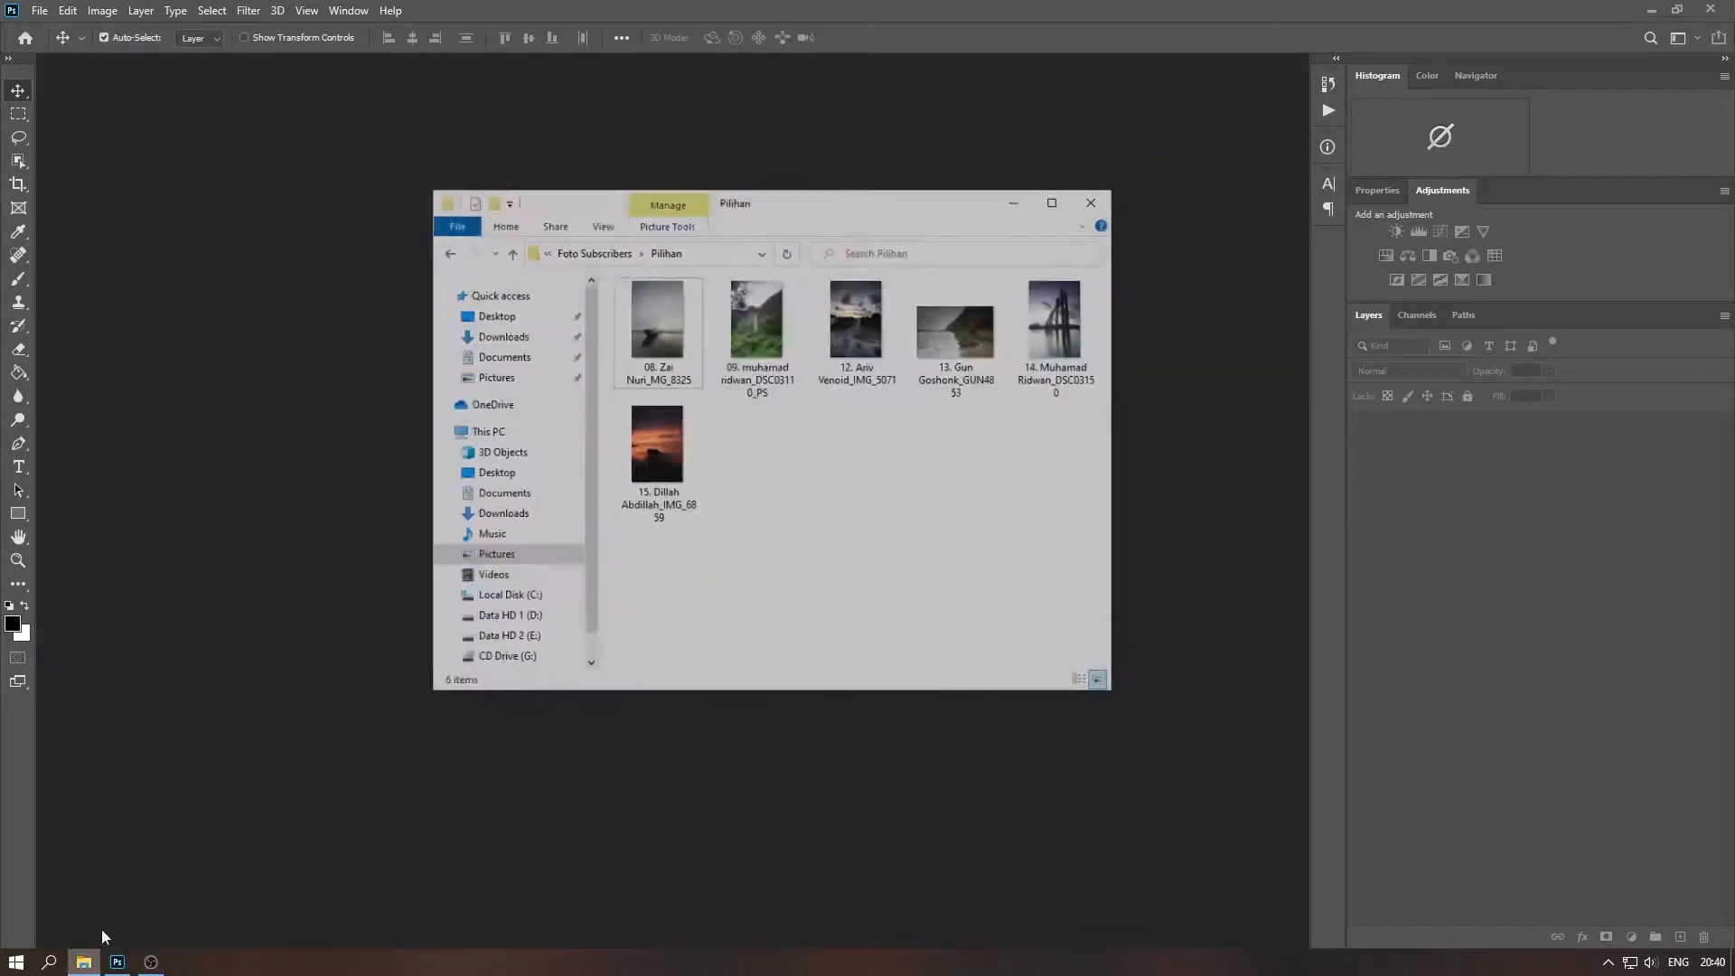
left_click_drag(904, 156, 787, 167)
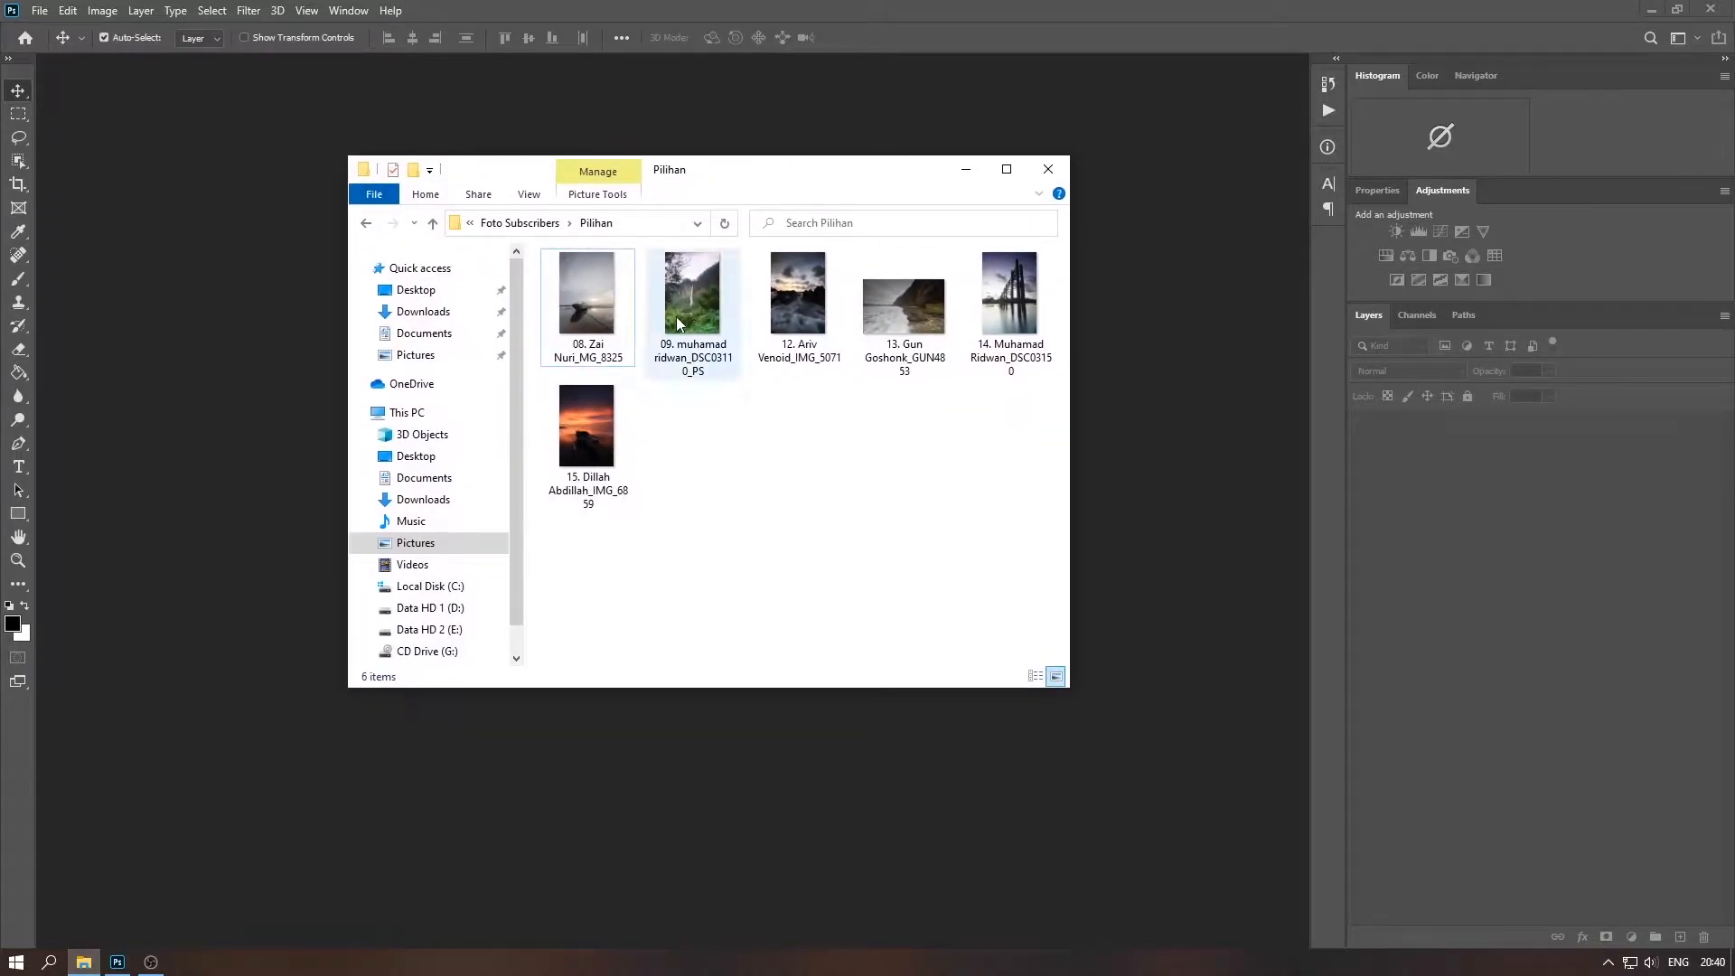
left_click(605, 334)
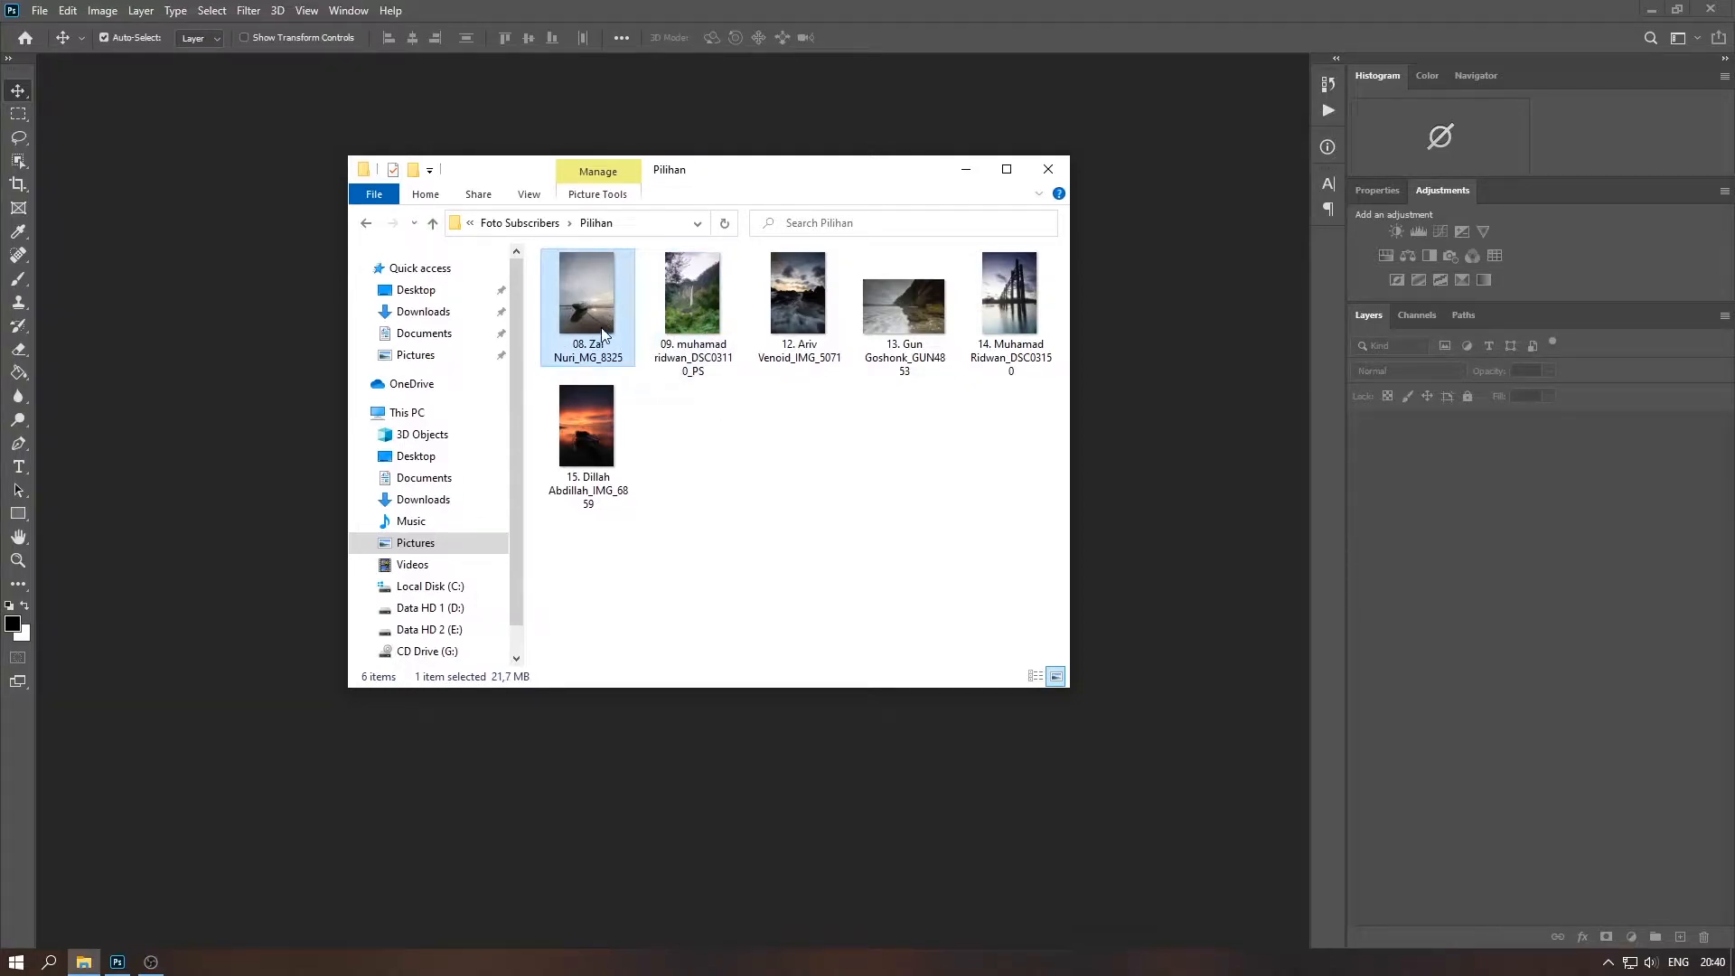
left_click_drag(589, 306, 1189, 267)
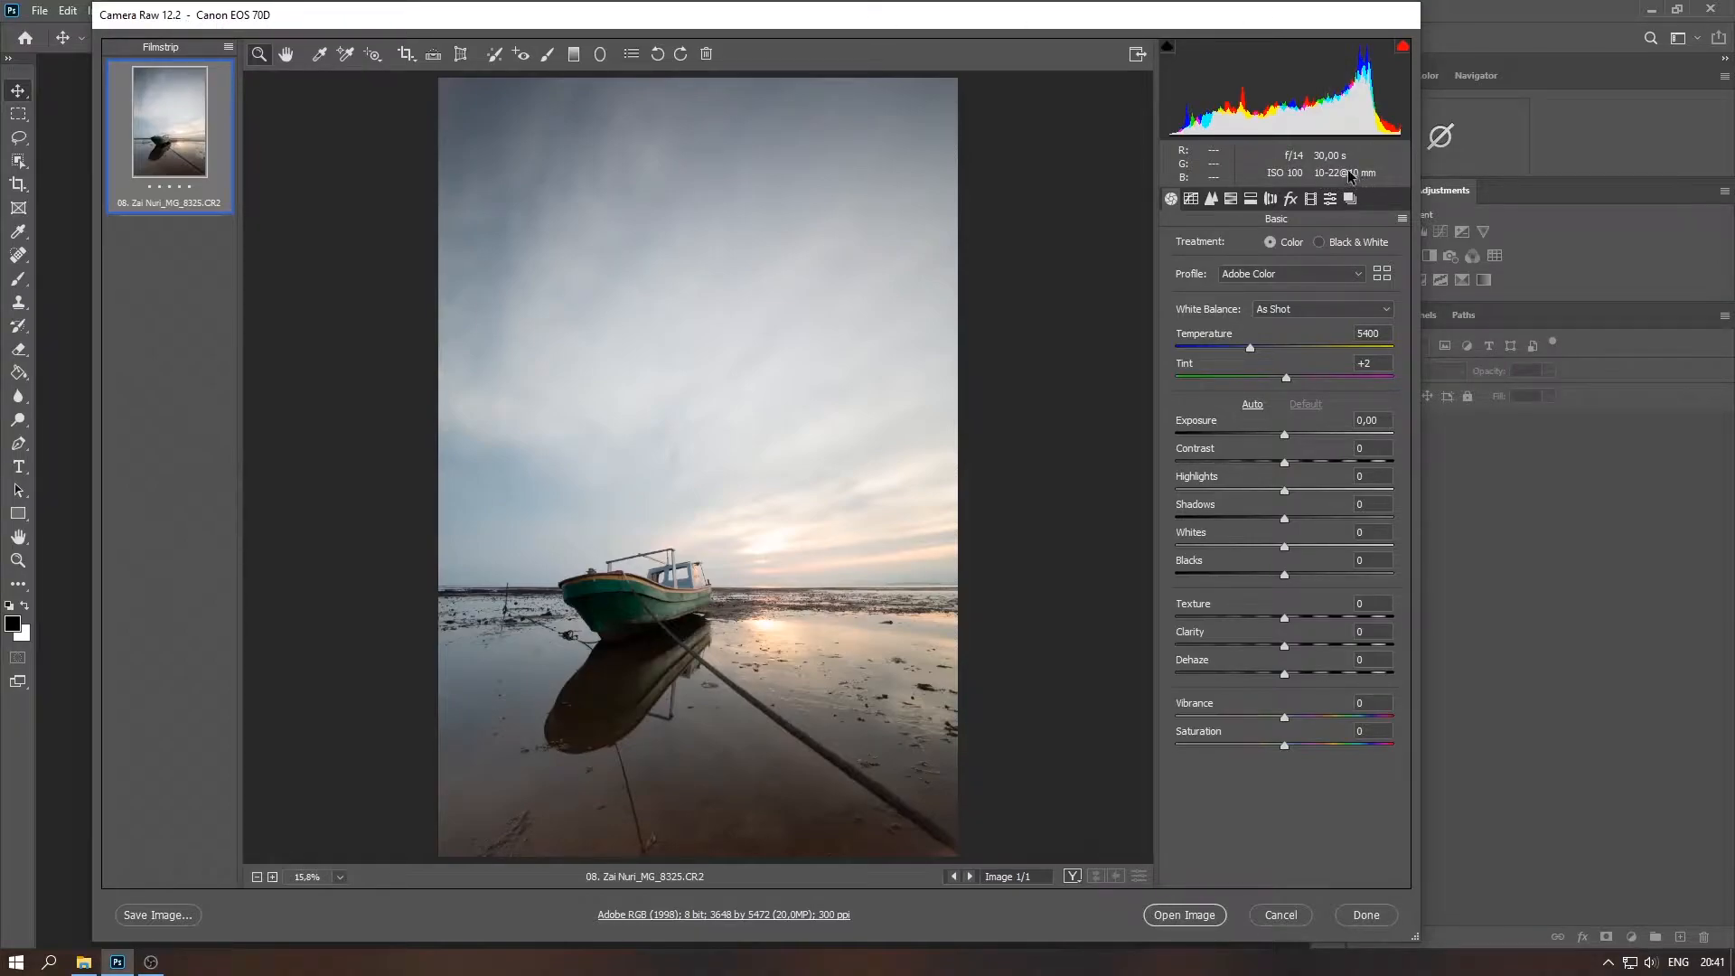
Enable chromatic aberration removal and lens profile corrections for the boat photo
left_click(1271, 200)
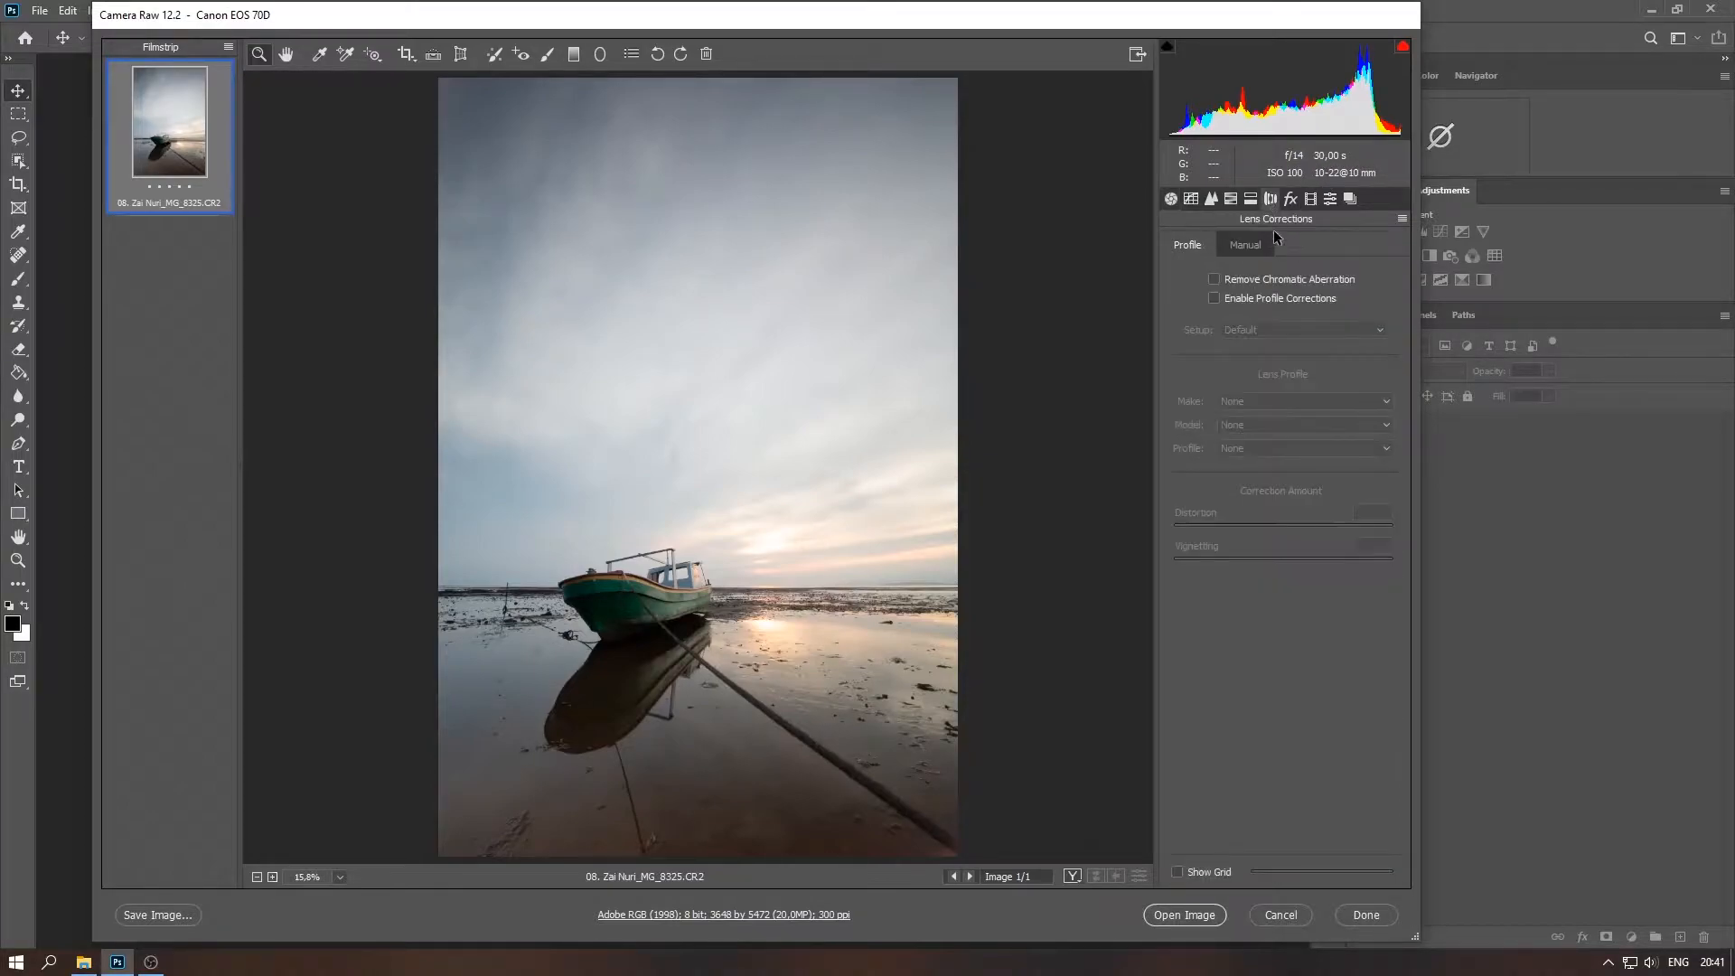
left_click(1216, 299)
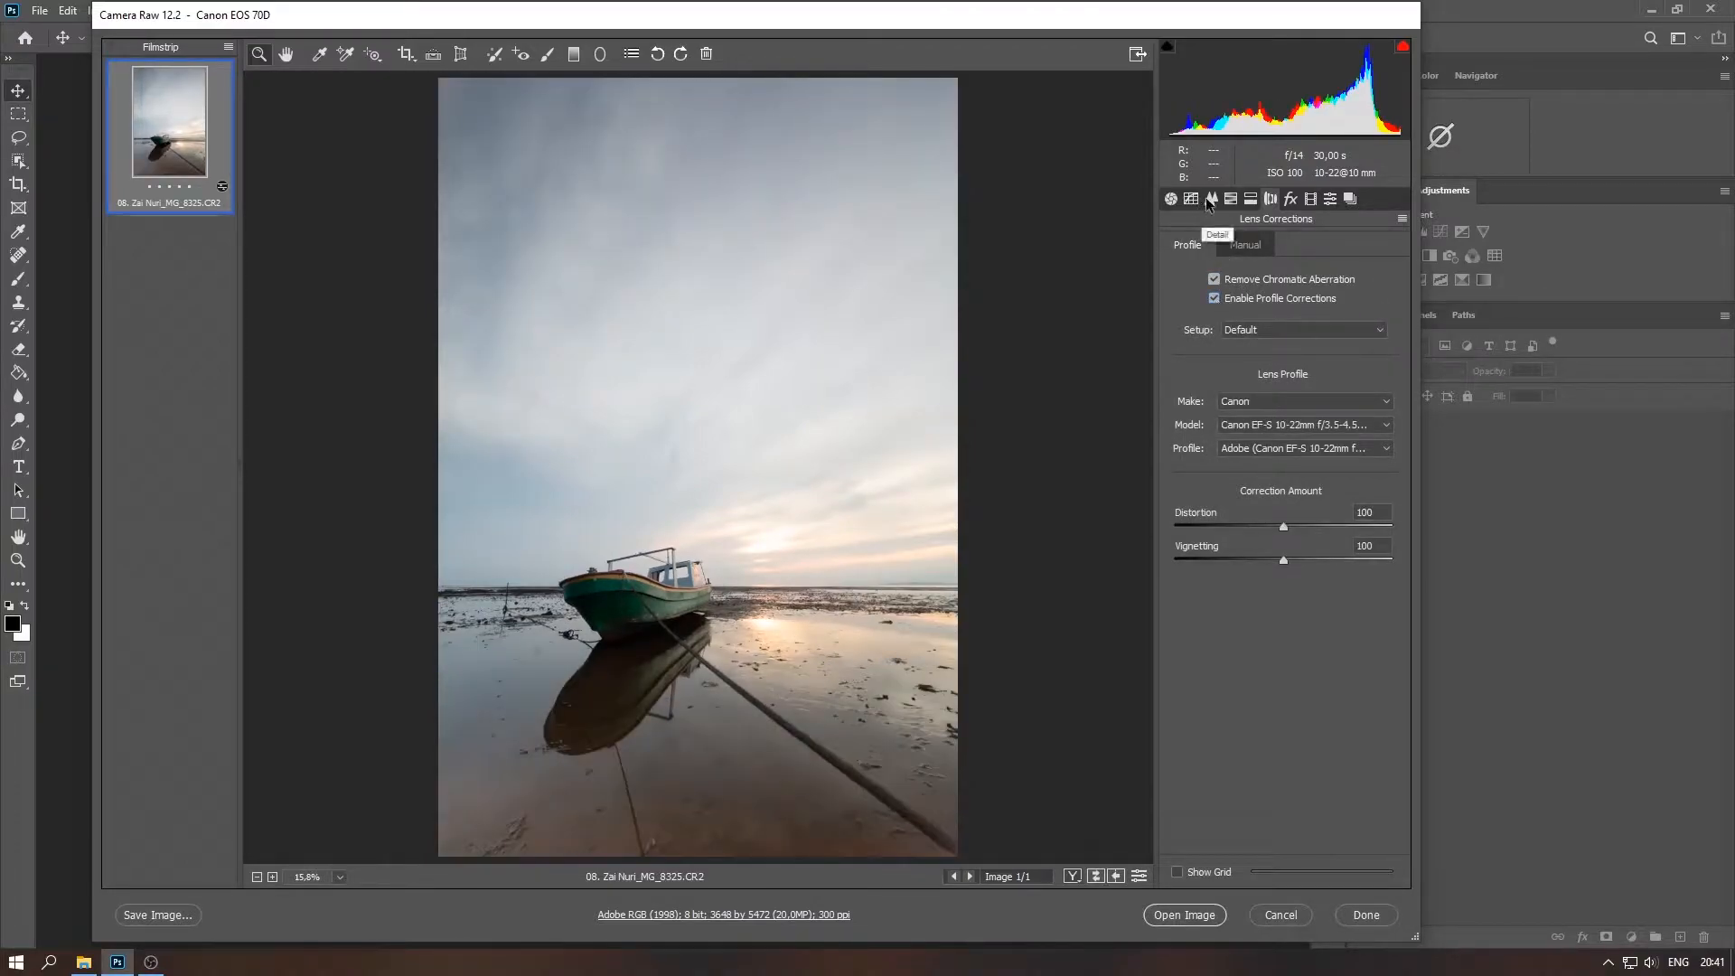
Apply Auto tone, then set Exposure to -0,65, Highlights to -66, Shadows to +65, Whites to -13 and Blacks to -5
left_click(1171, 199)
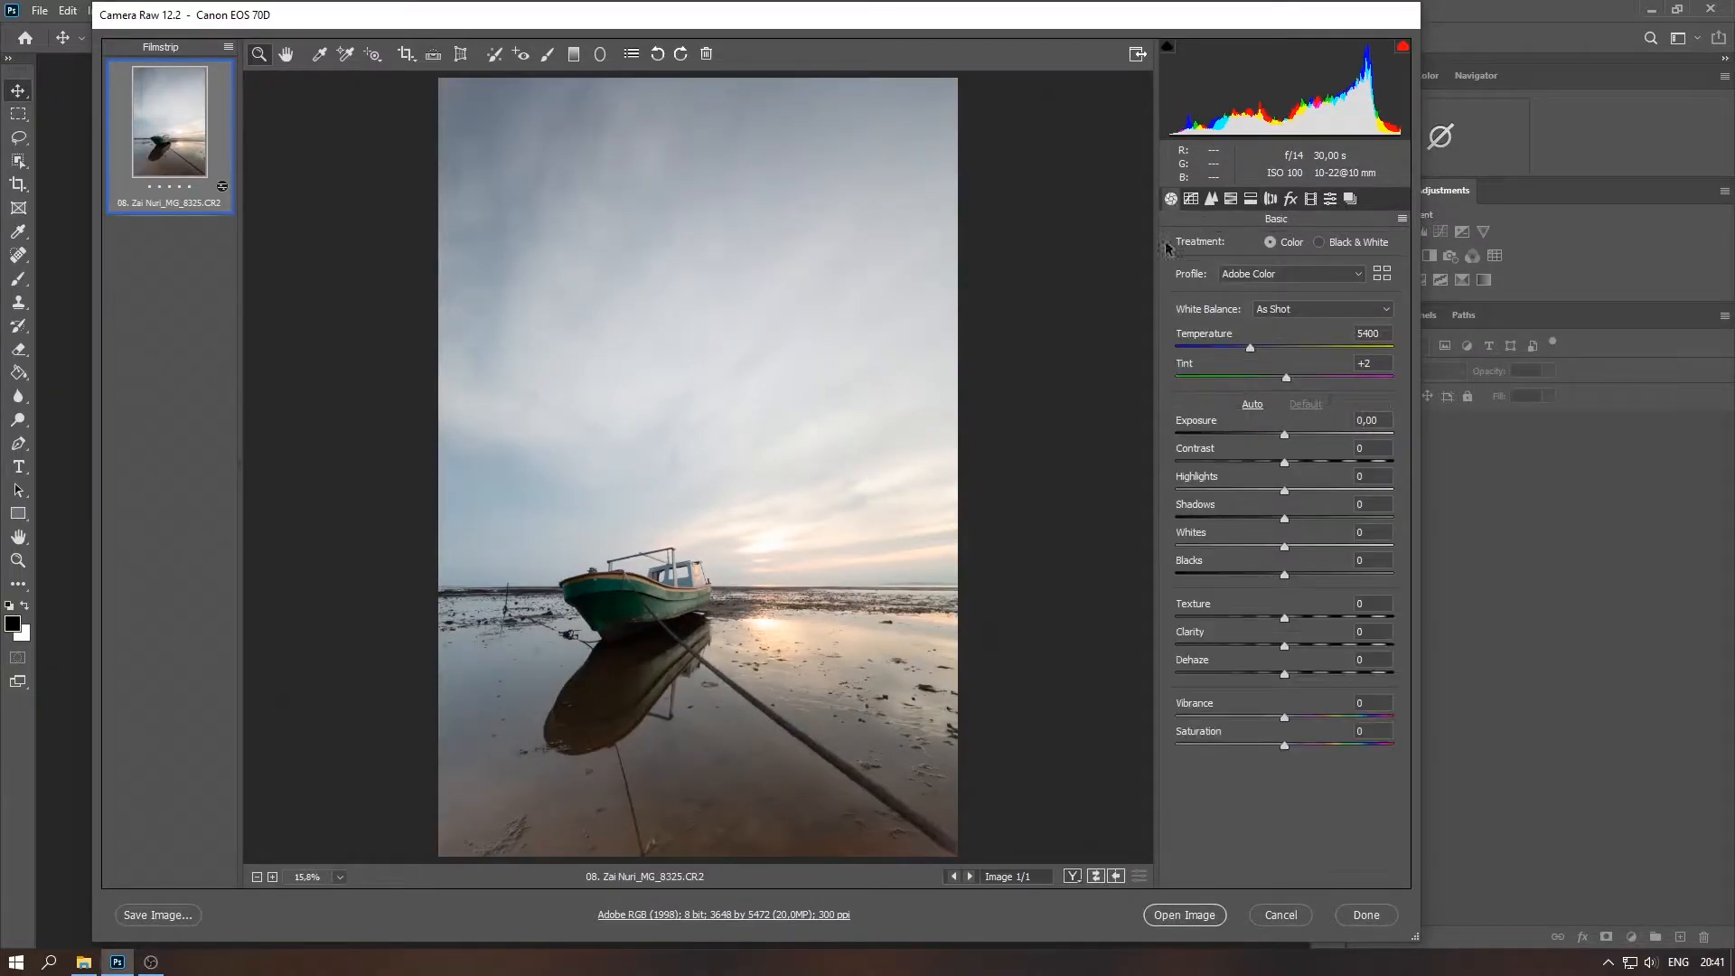
left_click(1252, 405)
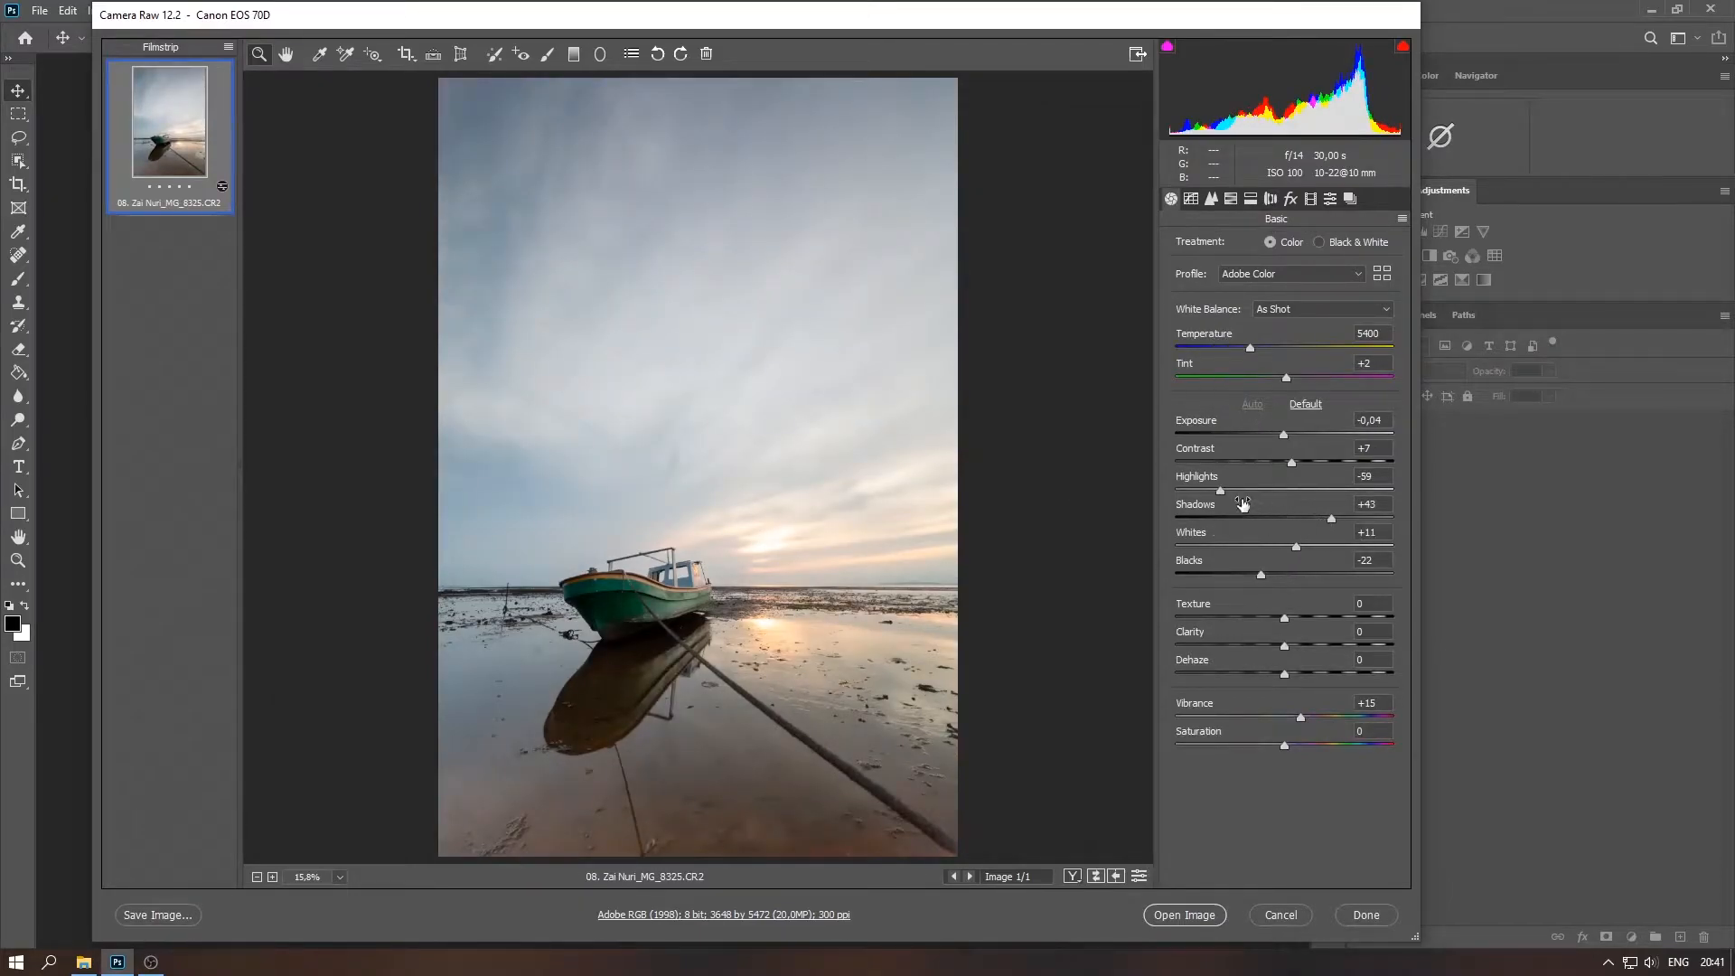
left_click_drag(1220, 491, 1213, 491)
left_click_drag(1279, 436, 1266, 434)
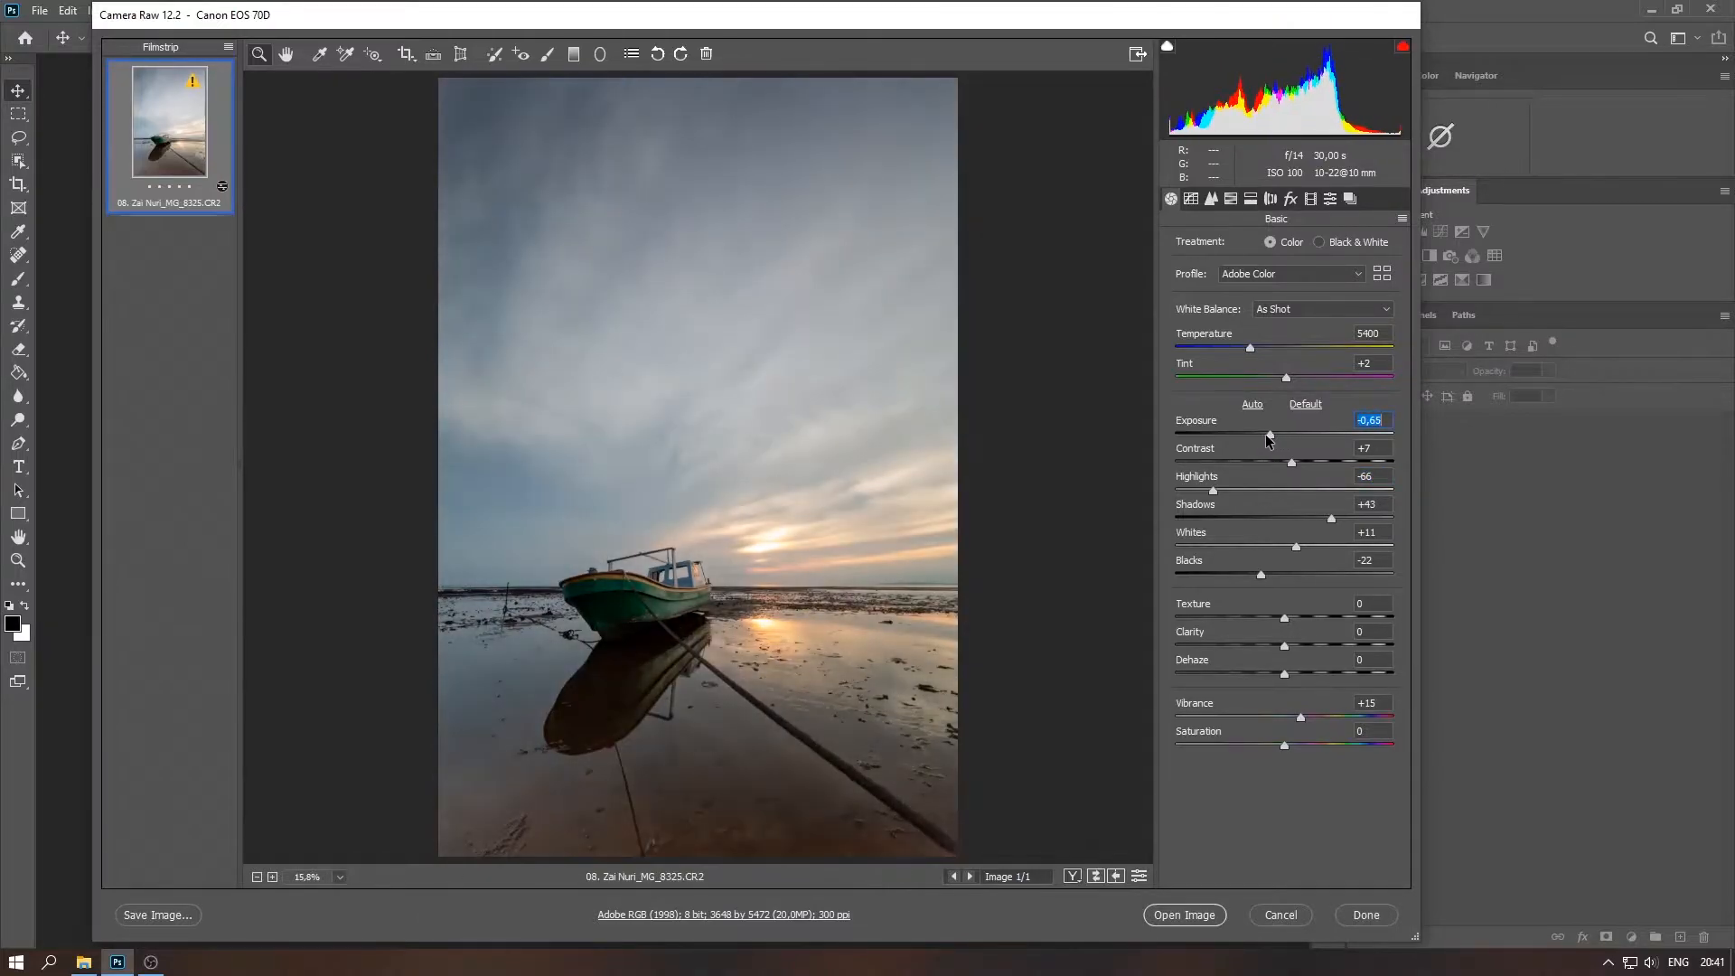
left_click_drag(1332, 519, 1355, 520)
mouse_move(1260, 575)
left_mouse_down()
mouse_move(1279, 579)
mouse_move(1270, 548)
left_mouse_up()
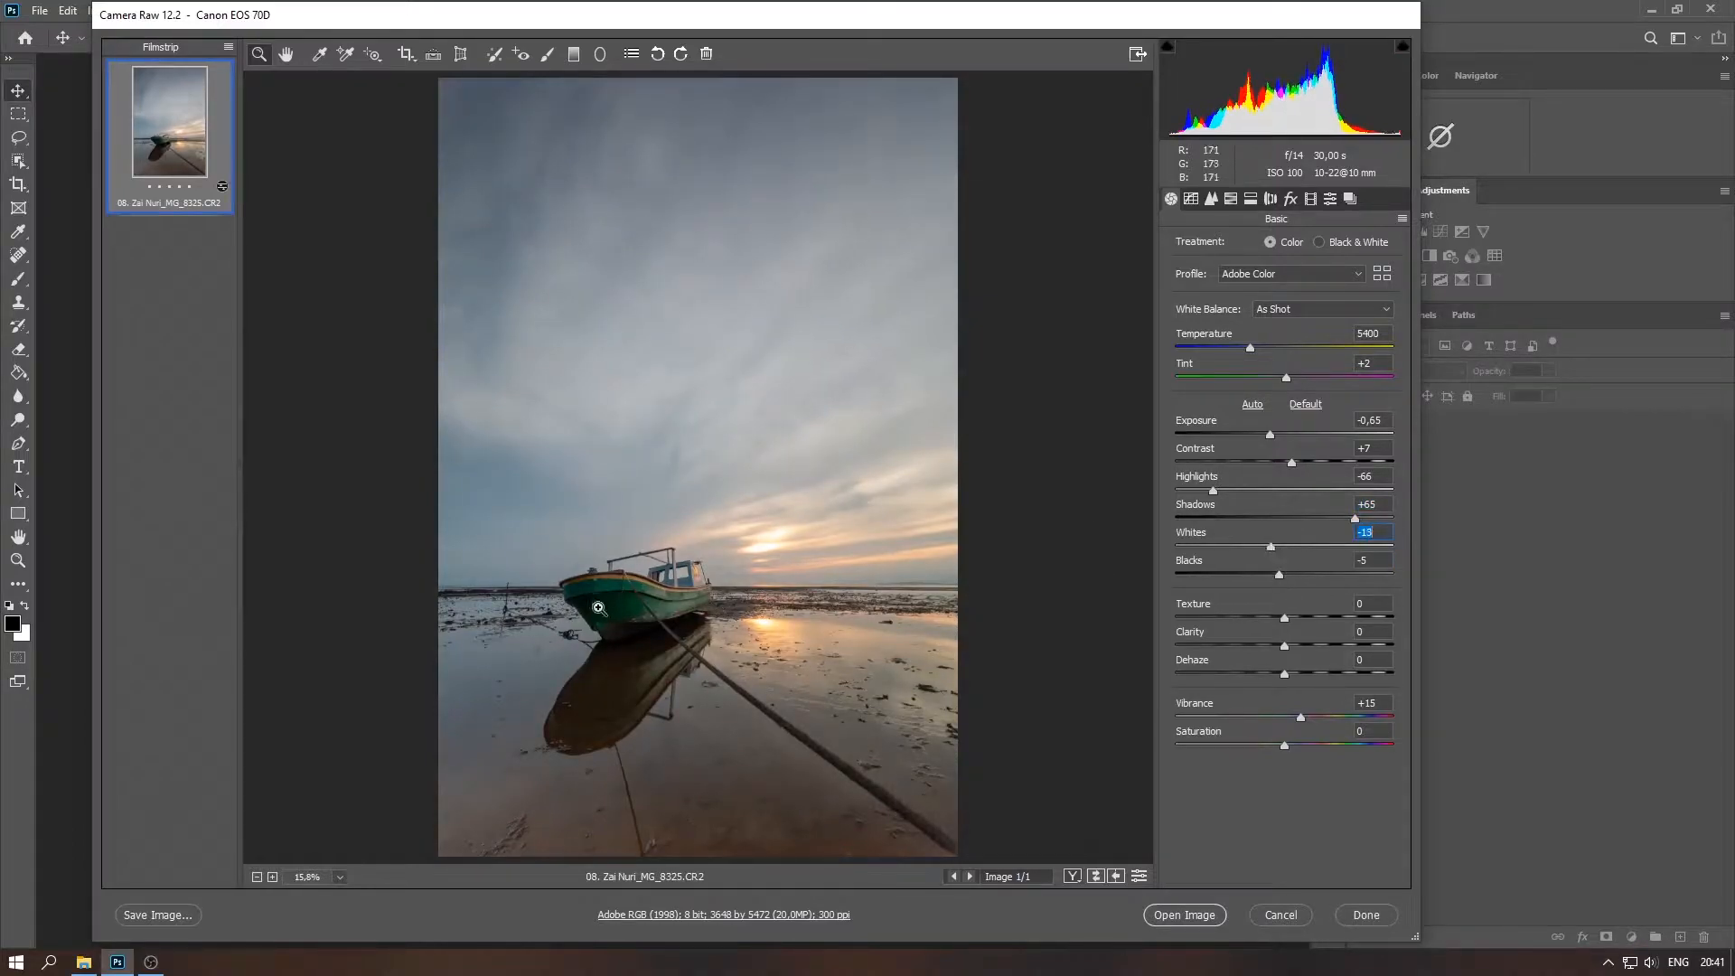
Reset the Graduated Filter's local corrections, set its Shadows to +67 and draw it across the horizon so it brightens the foreground
left_click(573, 54)
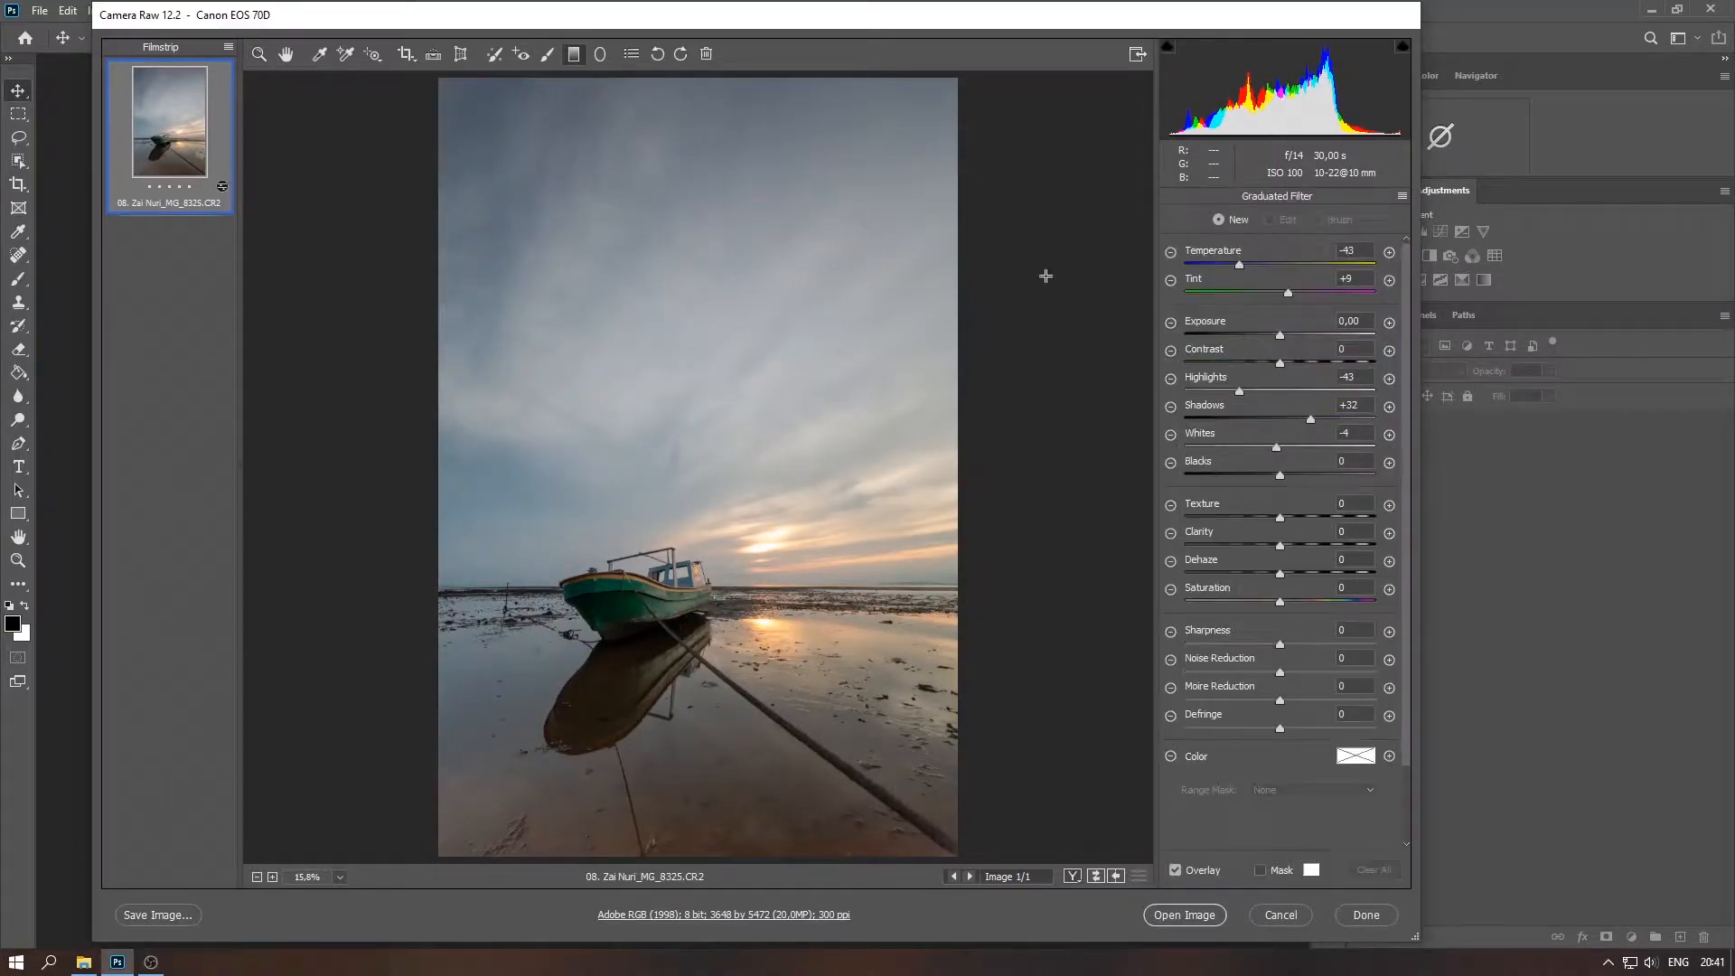
left_click(1402, 195)
left_click(1446, 235)
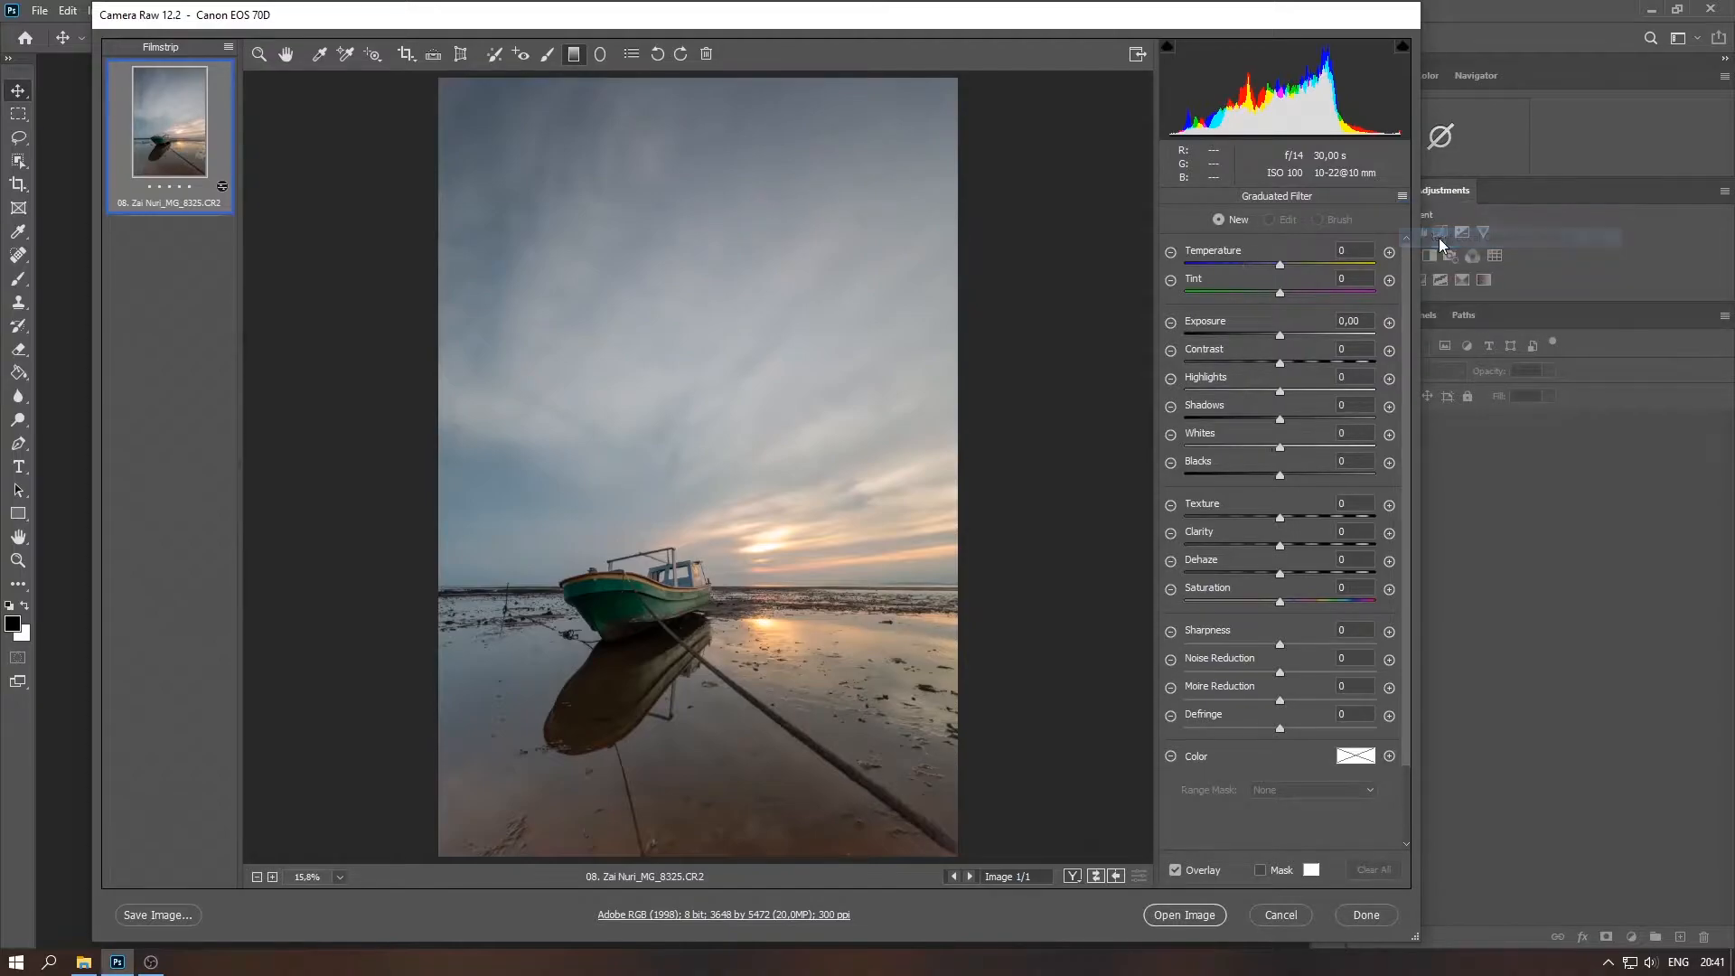
left_click_drag(1280, 421, 1343, 420)
left_click_drag(745, 625, 745, 551)
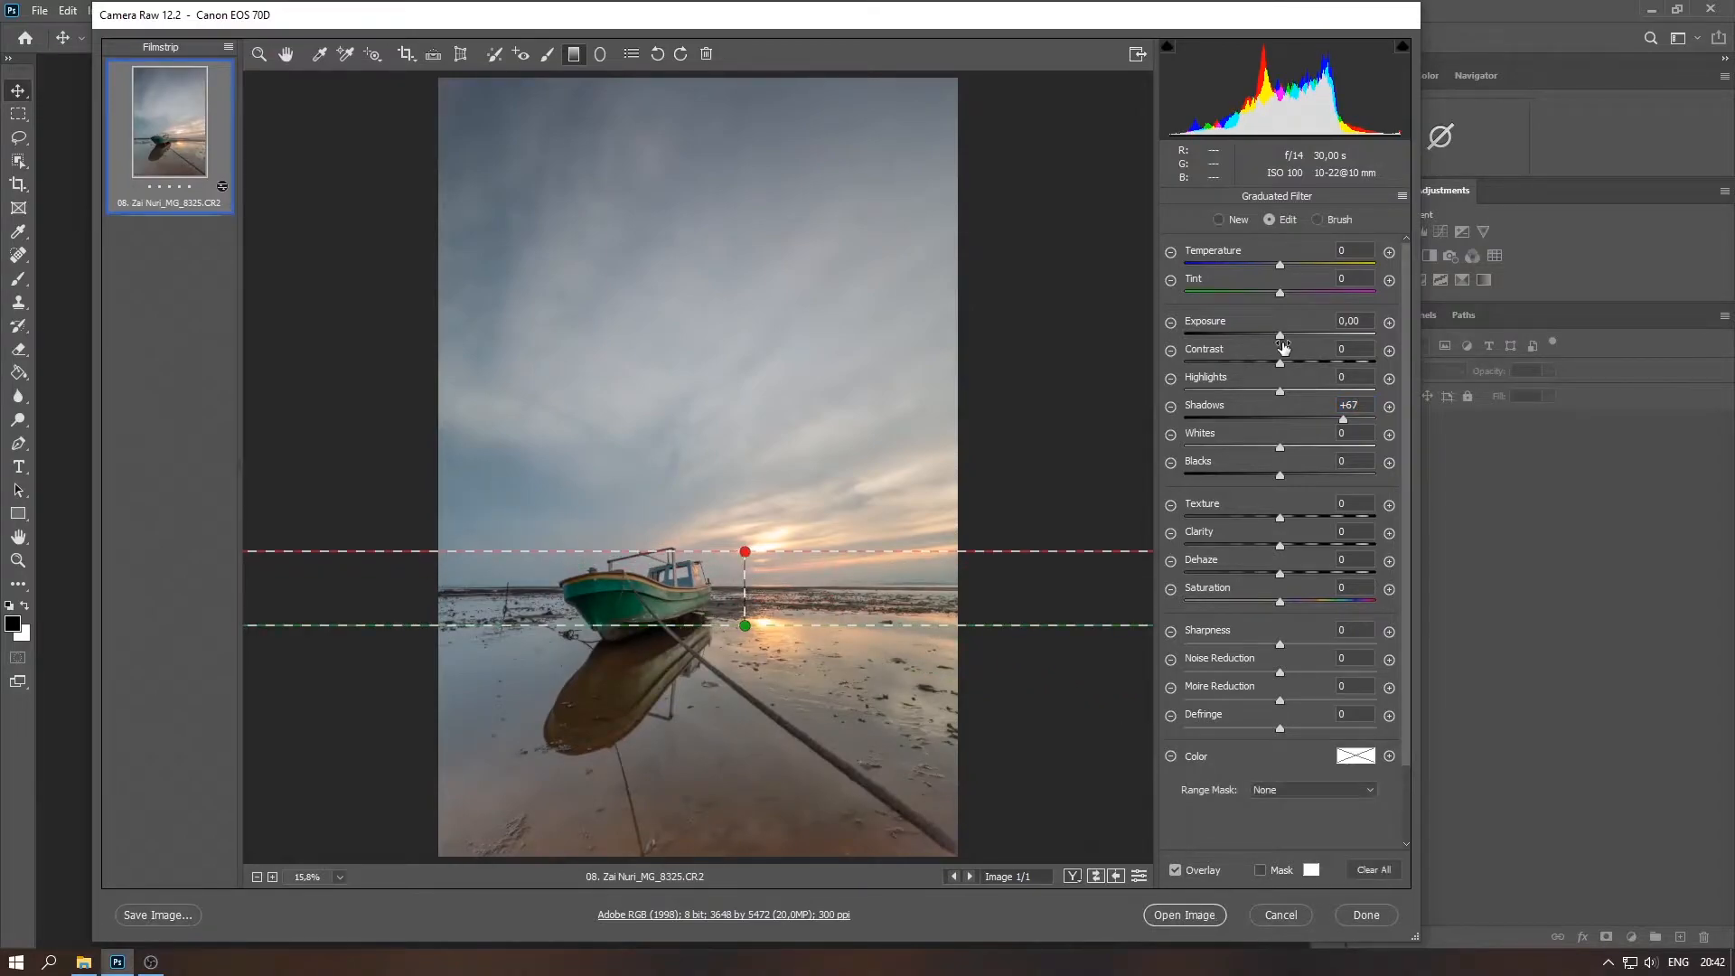
Raise the foreground graduated filter's exposure slightly, reduce its shadows and leave the filter tool
left_click_drag(1280, 337, 1292, 333)
left_click_drag(1344, 419, 1315, 420)
left_click(285, 53)
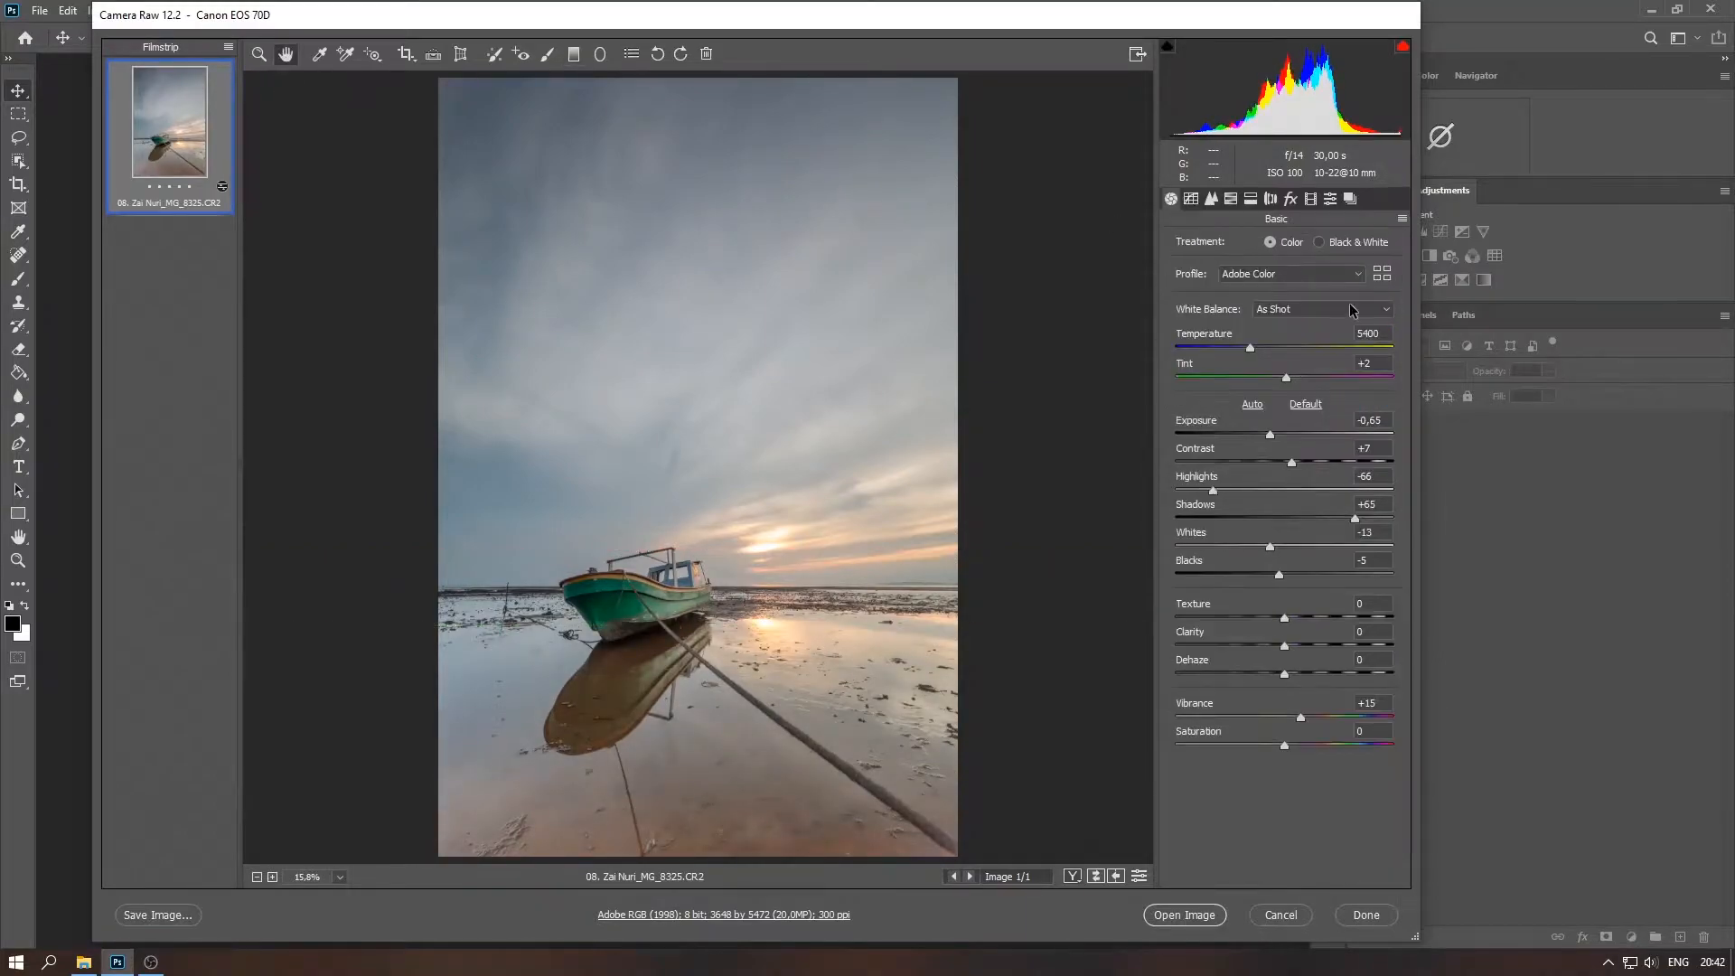
Set Exposure to -1,00, Texture to +25, Clarity to +6, Vibrance to +36 and Saturation to +15
left_click_drag(1271, 436, 1264, 434)
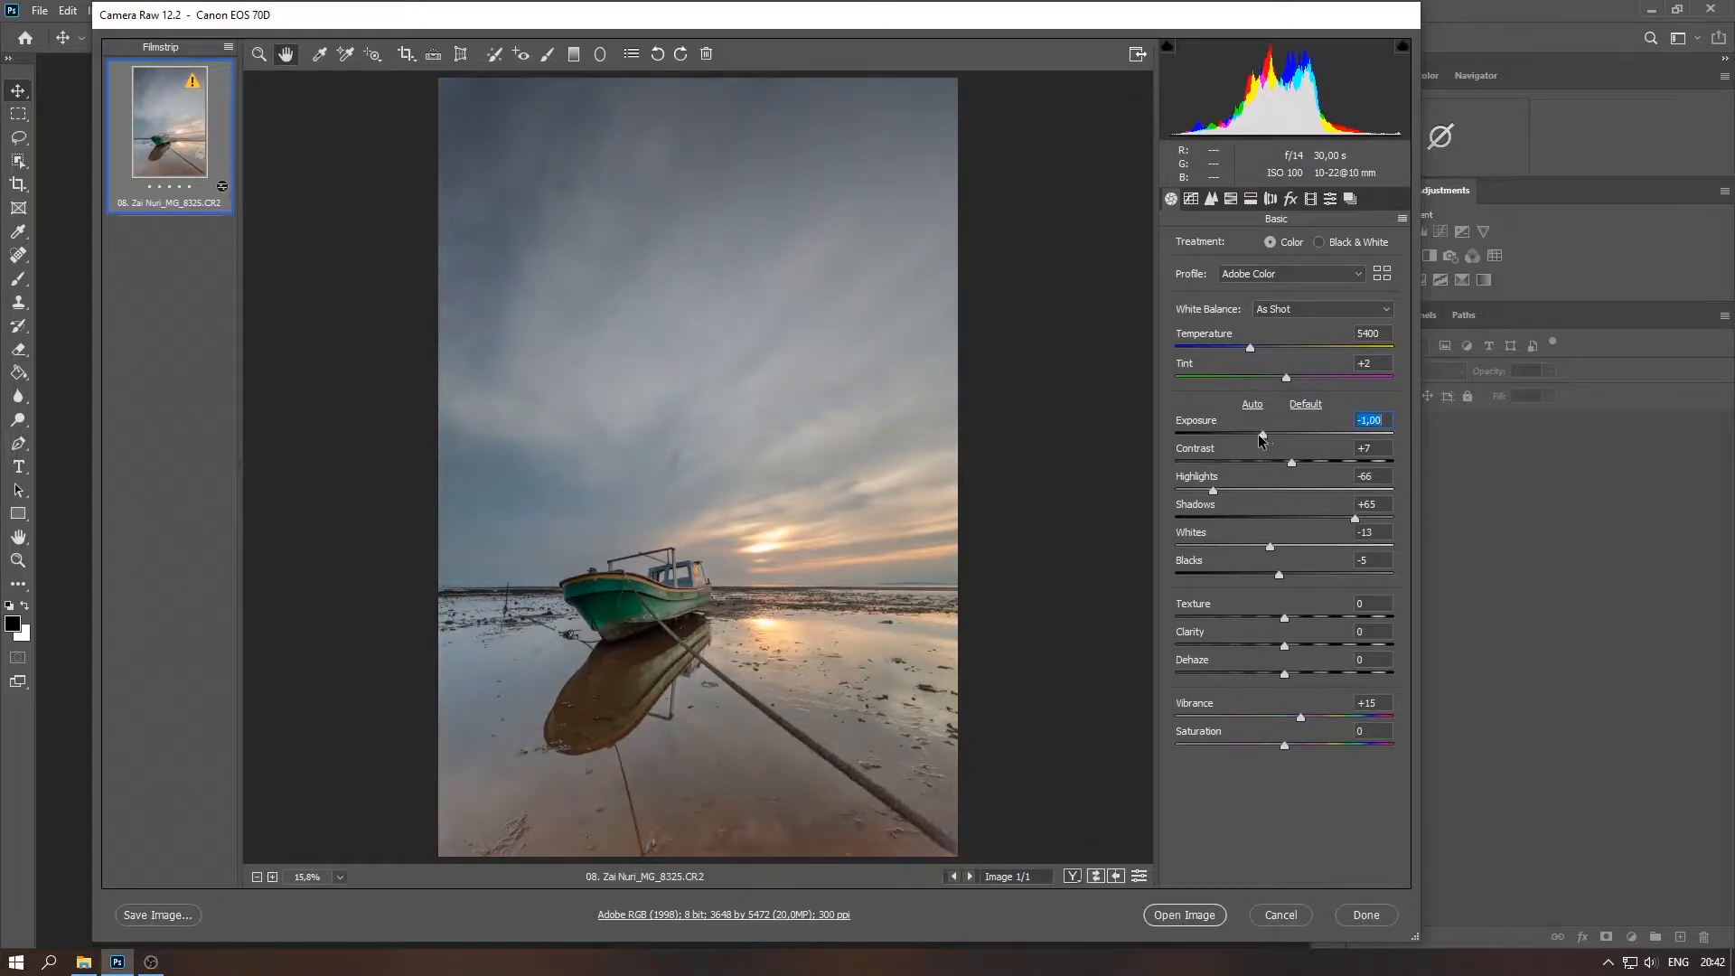
left_click_drag(1285, 618, 1300, 617)
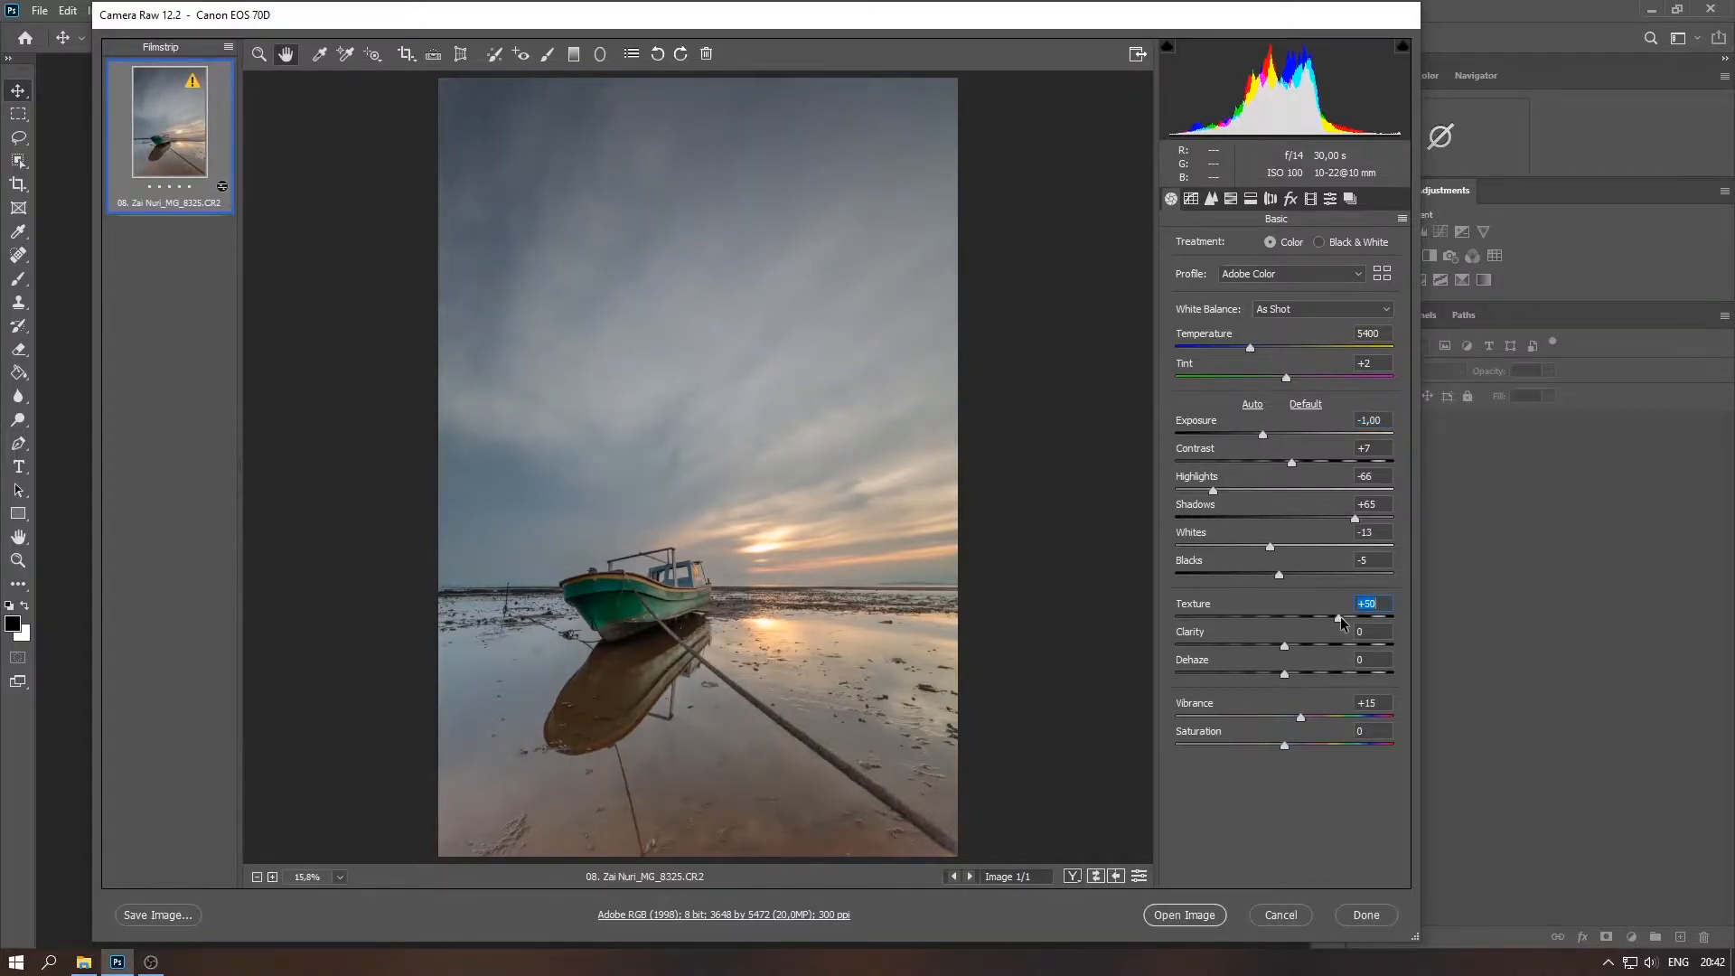
left_click_drag(1284, 646, 1290, 647)
mouse_move(1298, 715)
left_mouse_down()
mouse_move(1367, 716)
mouse_move(1301, 746)
left_mouse_up()
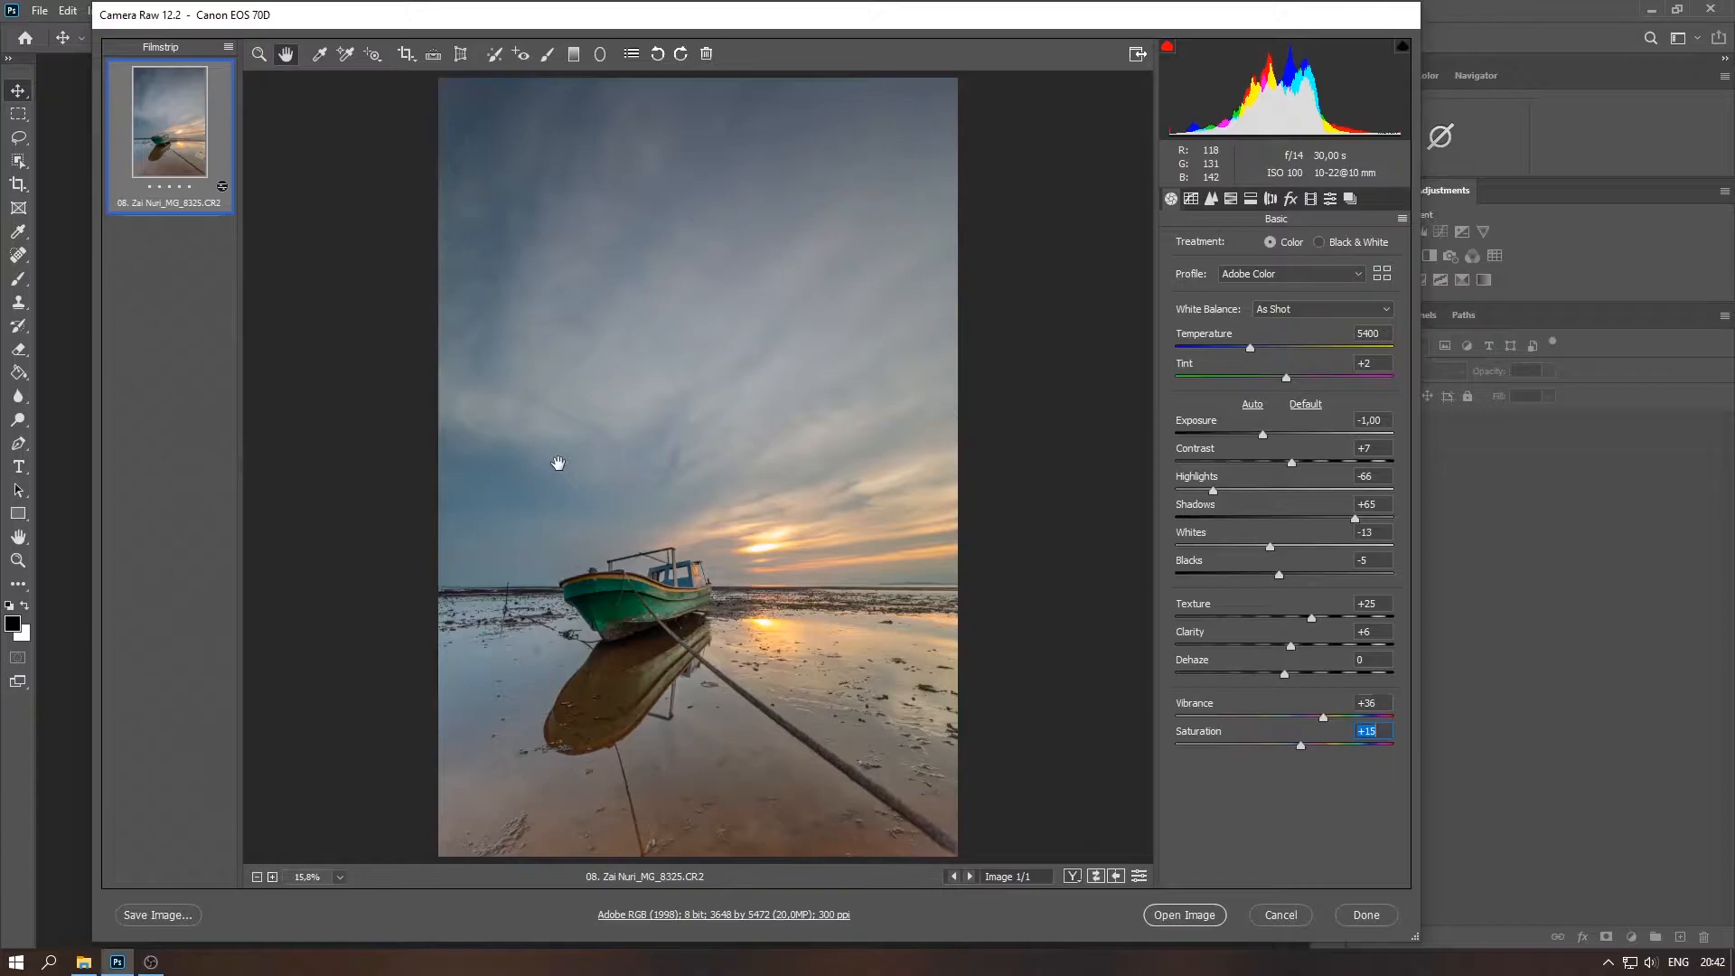
Set the HSL Blues hue to +23 and increase the saturation of the oranges and yellows
left_click(1232, 199)
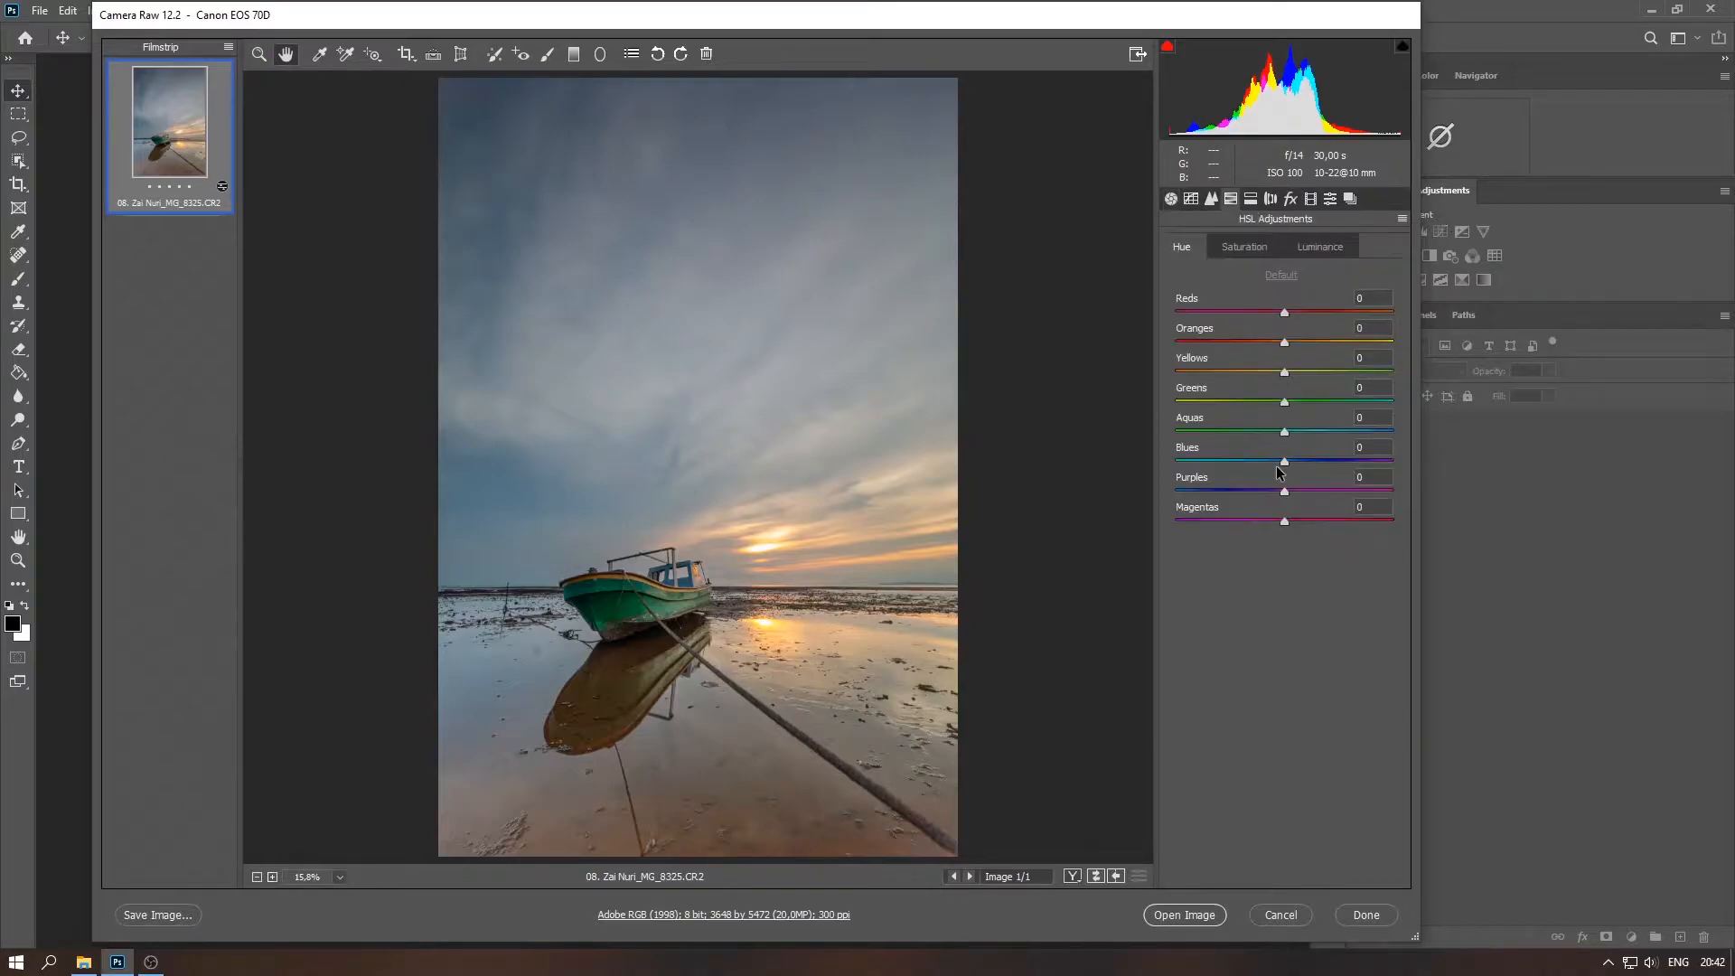
left_click_drag(1285, 461, 1342, 495)
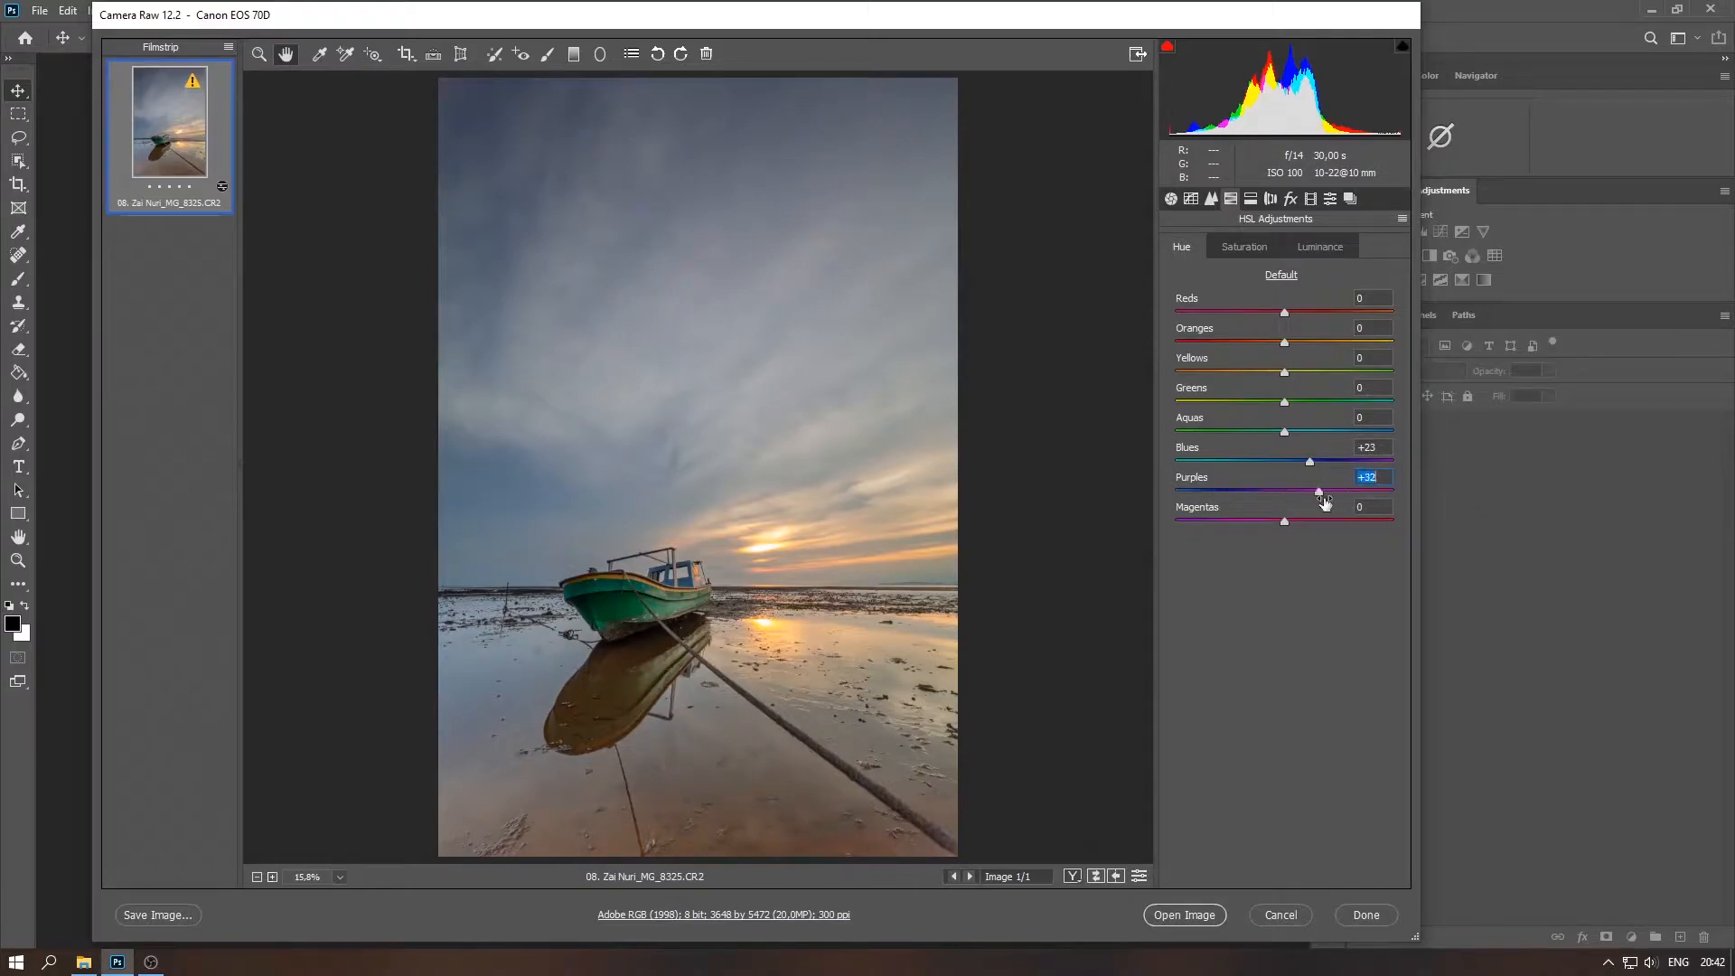
left_click(1247, 249)
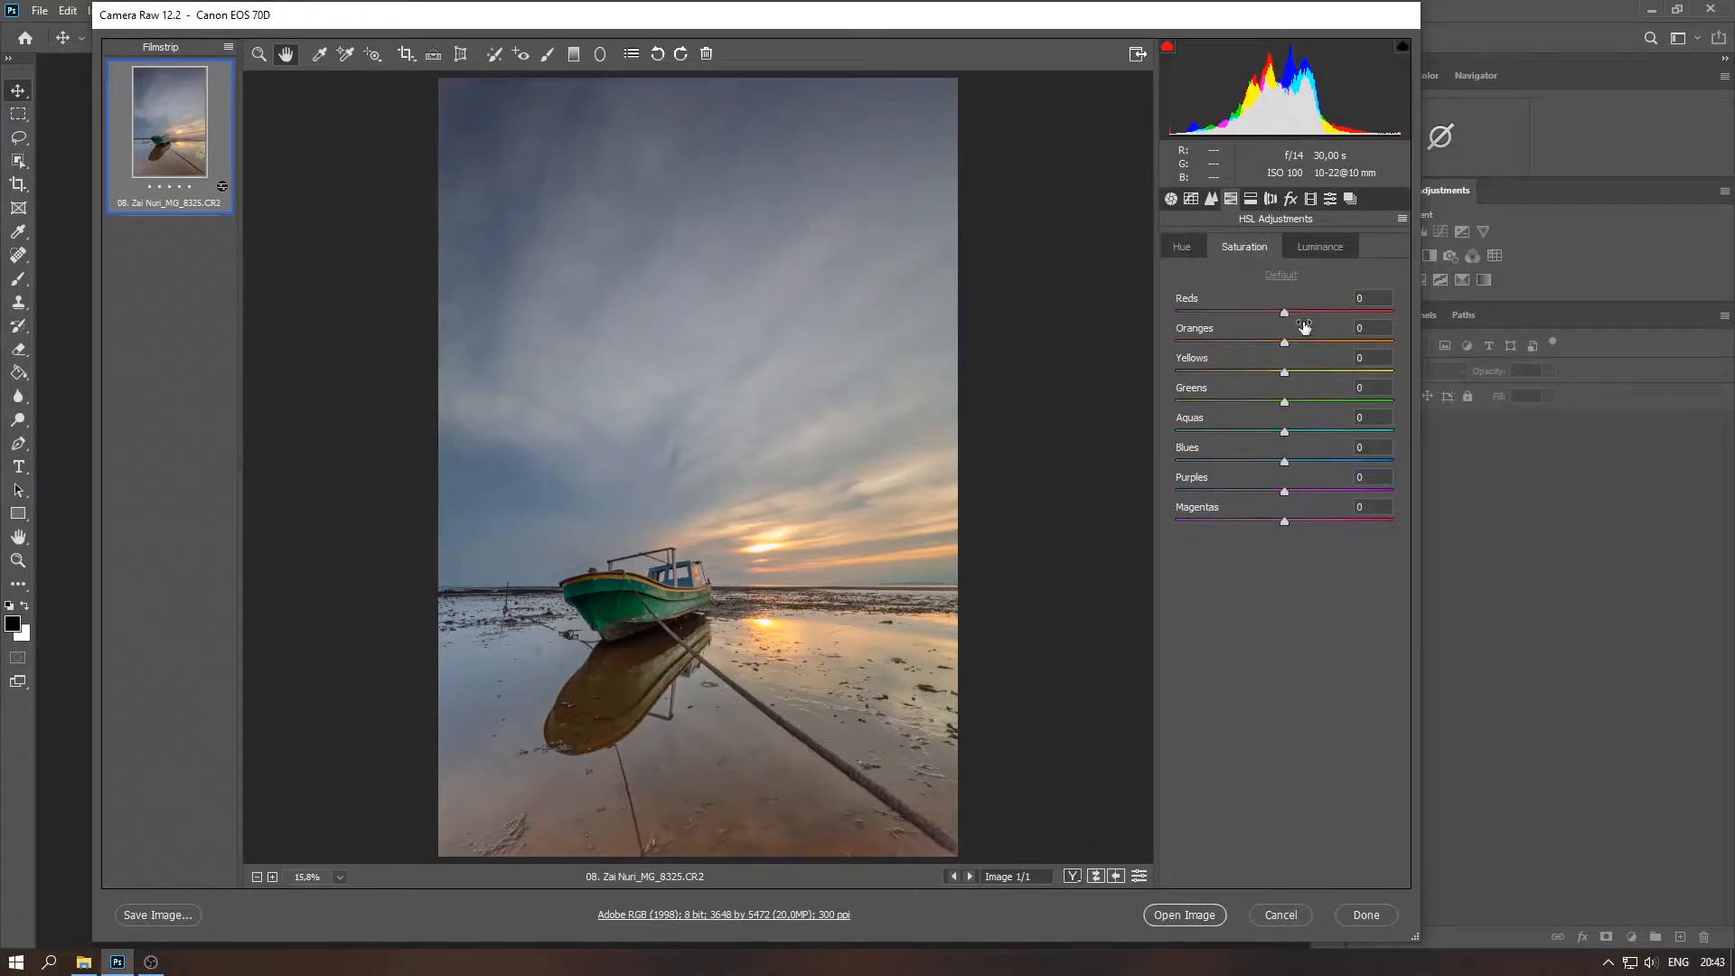
left_click_drag(1292, 348, 1332, 374)
Shift the HSL Yellows hue toward orange and fine-tune the Reds and Oranges hues
left_click(1180, 247)
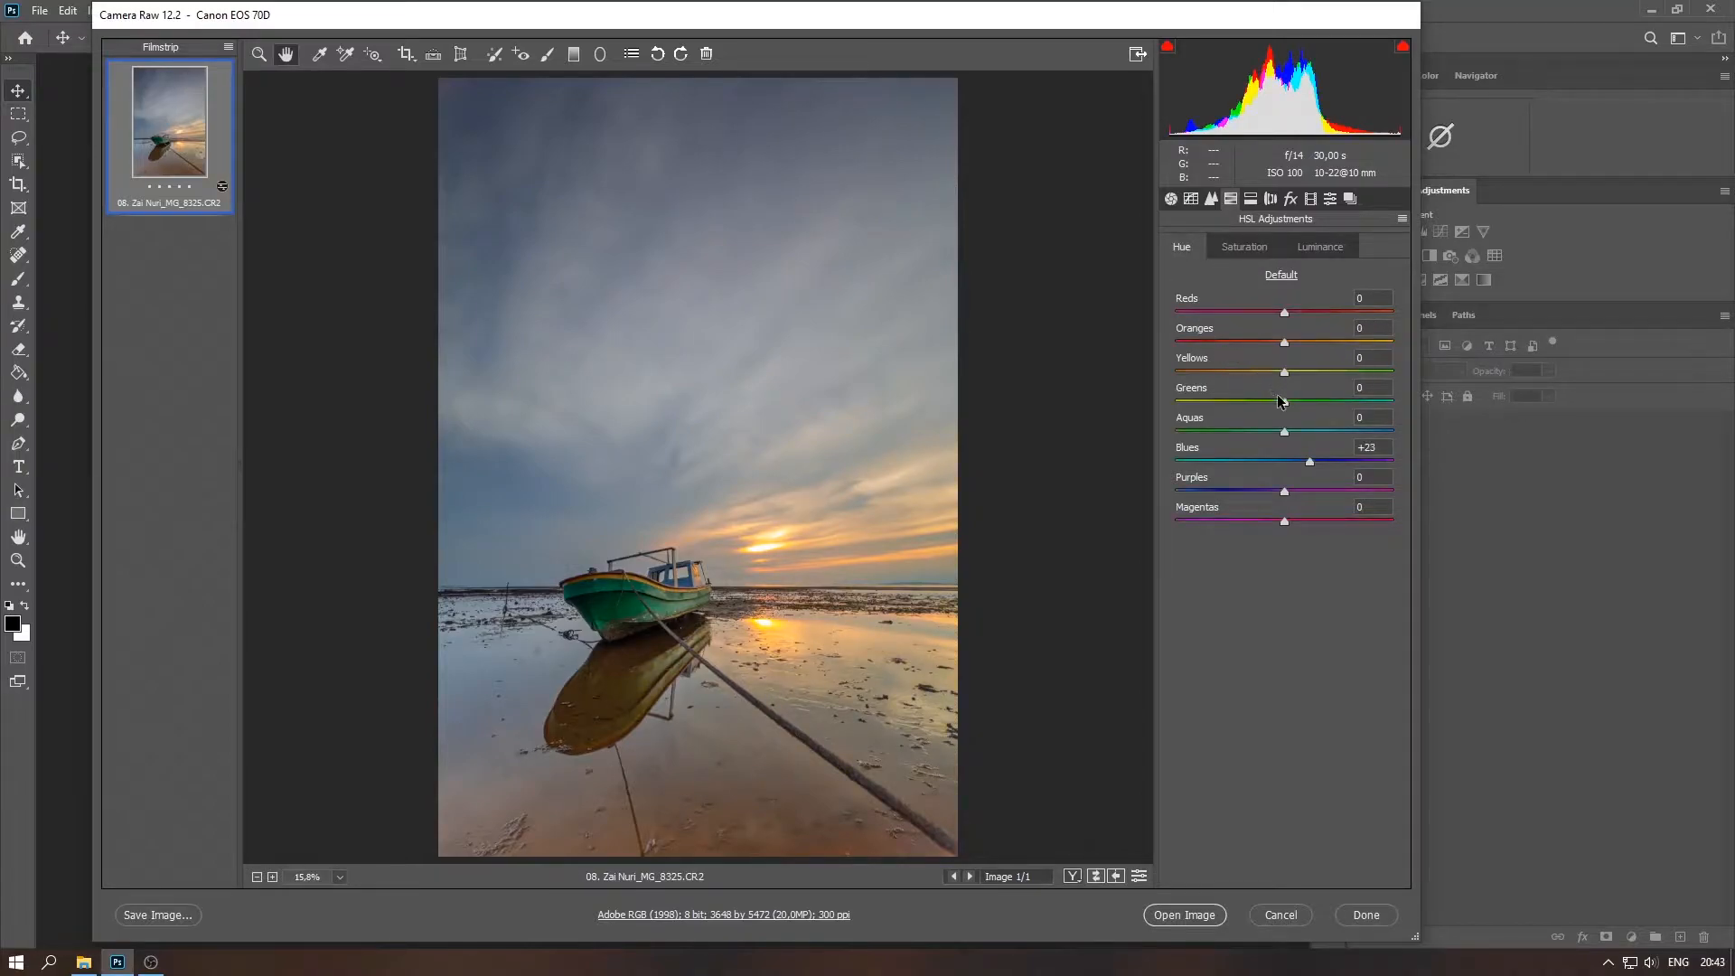
left_click_drag(1287, 406, 1262, 372)
mouse_move(1284, 314)
left_mouse_down()
mouse_move(1308, 315)
mouse_move(1245, 315)
mouse_move(1344, 344)
mouse_move(1287, 343)
left_mouse_up()
double_click(1259, 314)
Set Contrast to +8, Highlights to -69, Whites to -54 and Blacks to +18, and open the developed image in Photoshop
left_click(1170, 199)
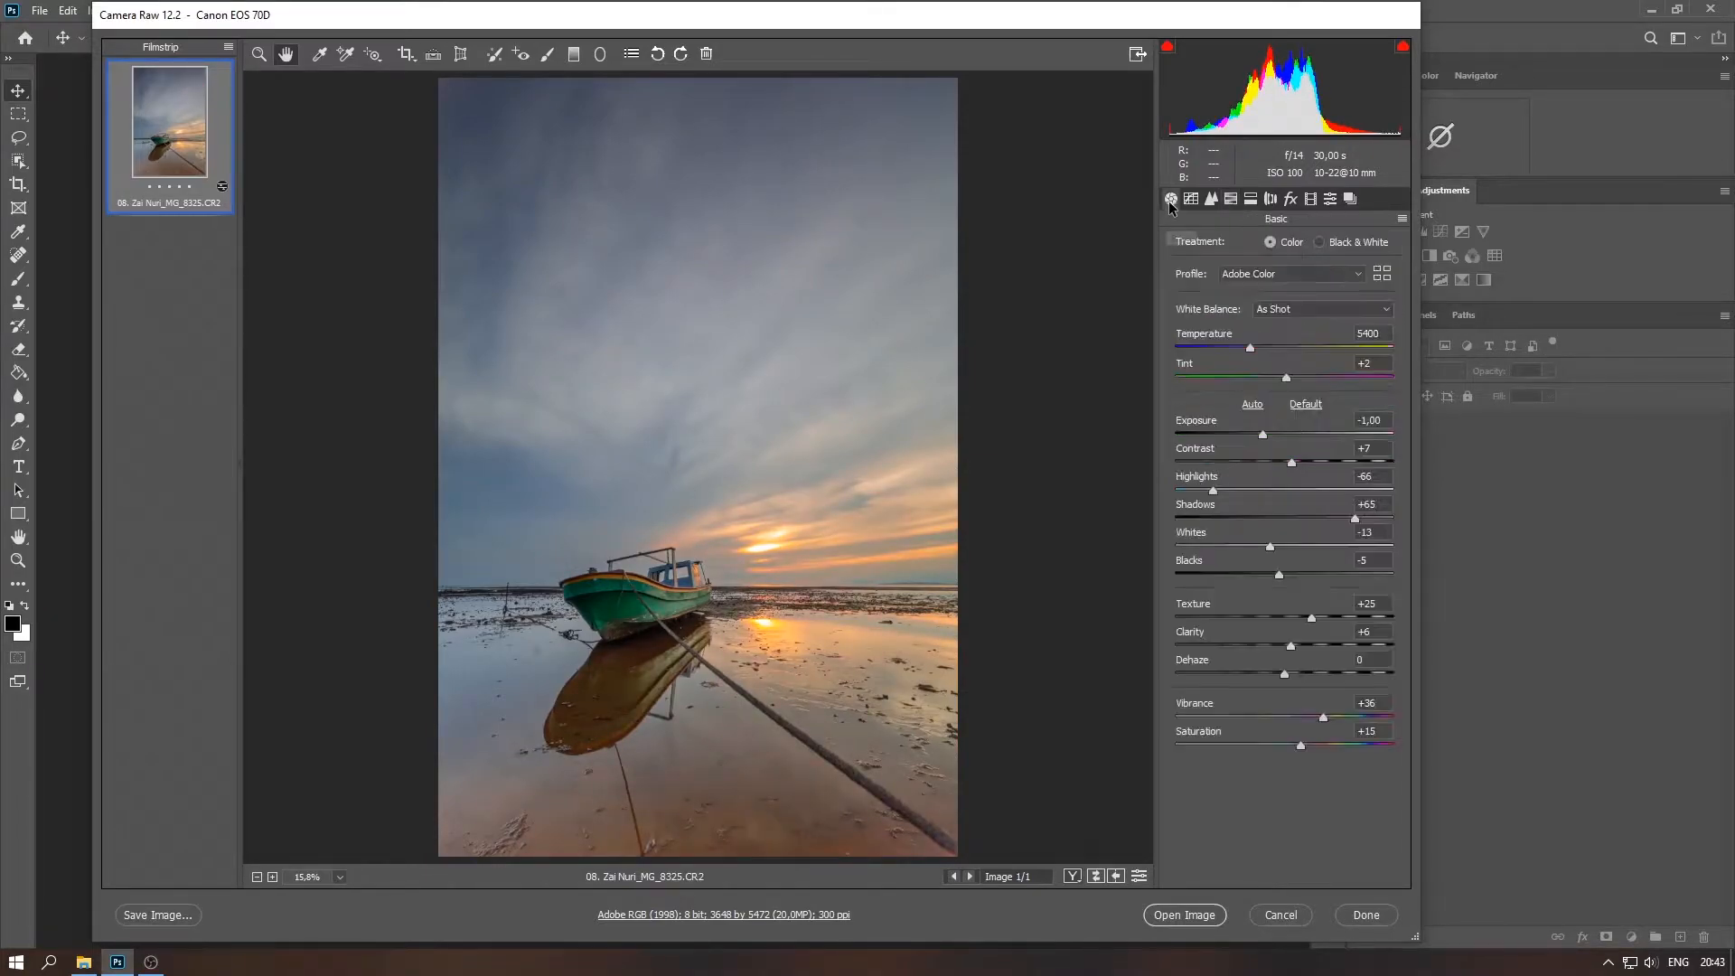
left_click_drag(1269, 548, 1305, 576)
left_click_drag(1213, 491, 1209, 490)
left_click(1264, 545)
left_click_drag(1264, 544, 1224, 546)
left_click_drag(1292, 462, 1291, 462)
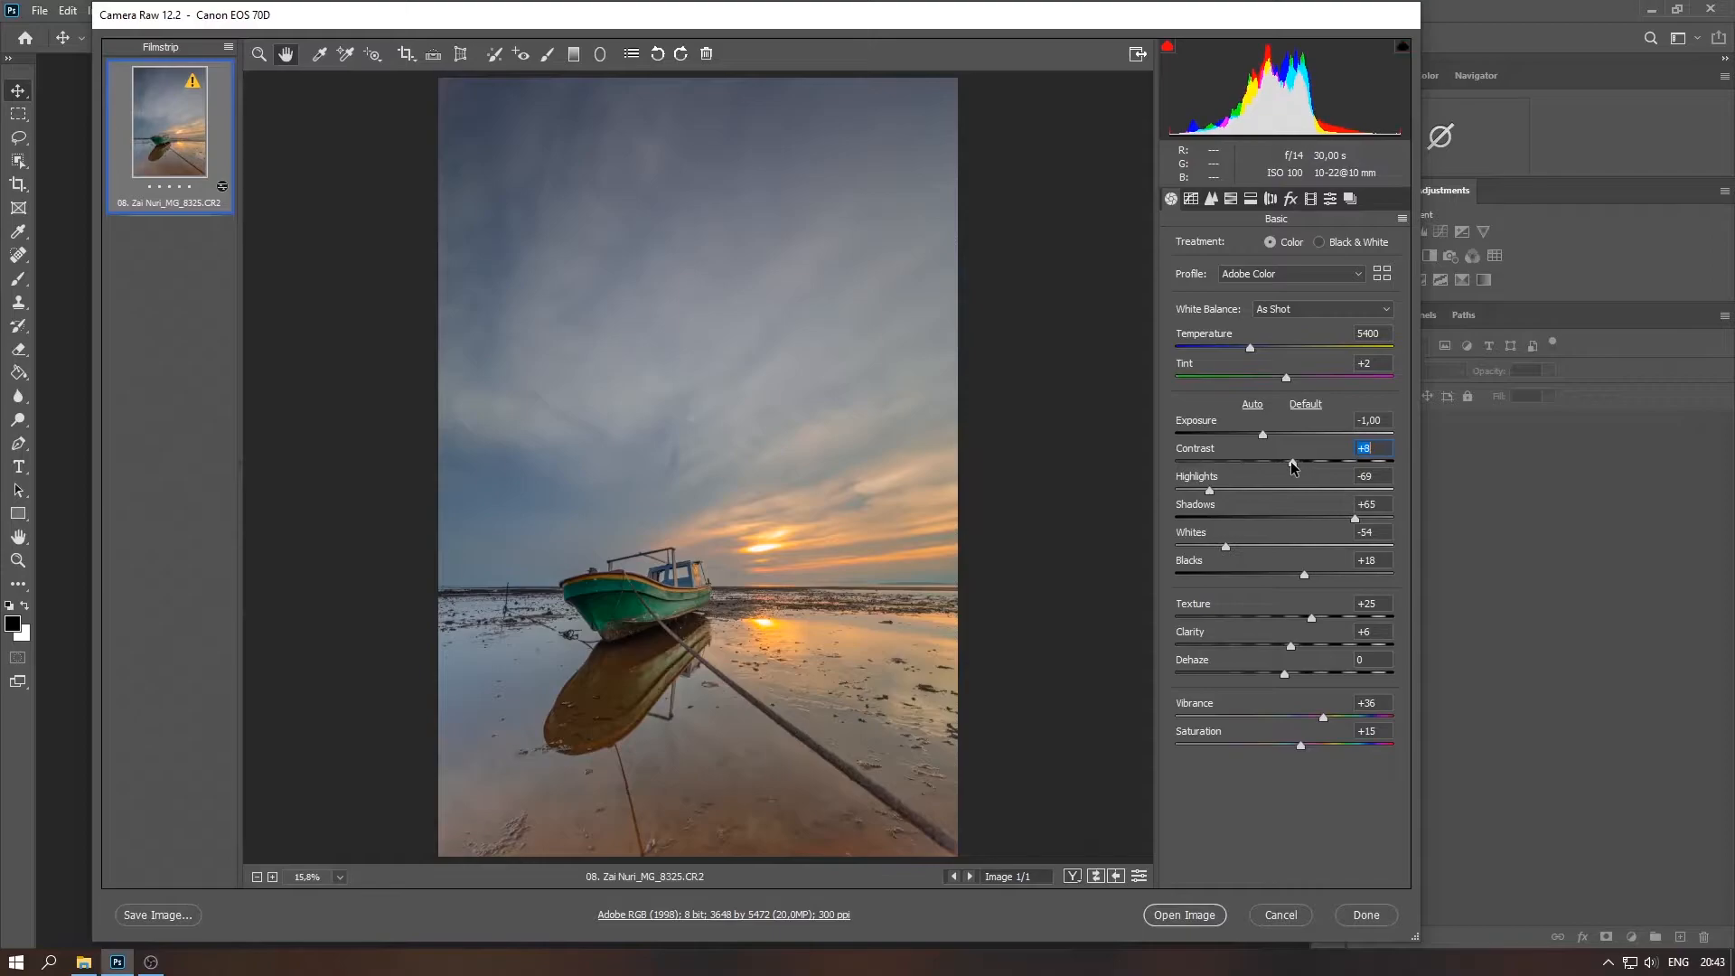
left_click(1218, 913)
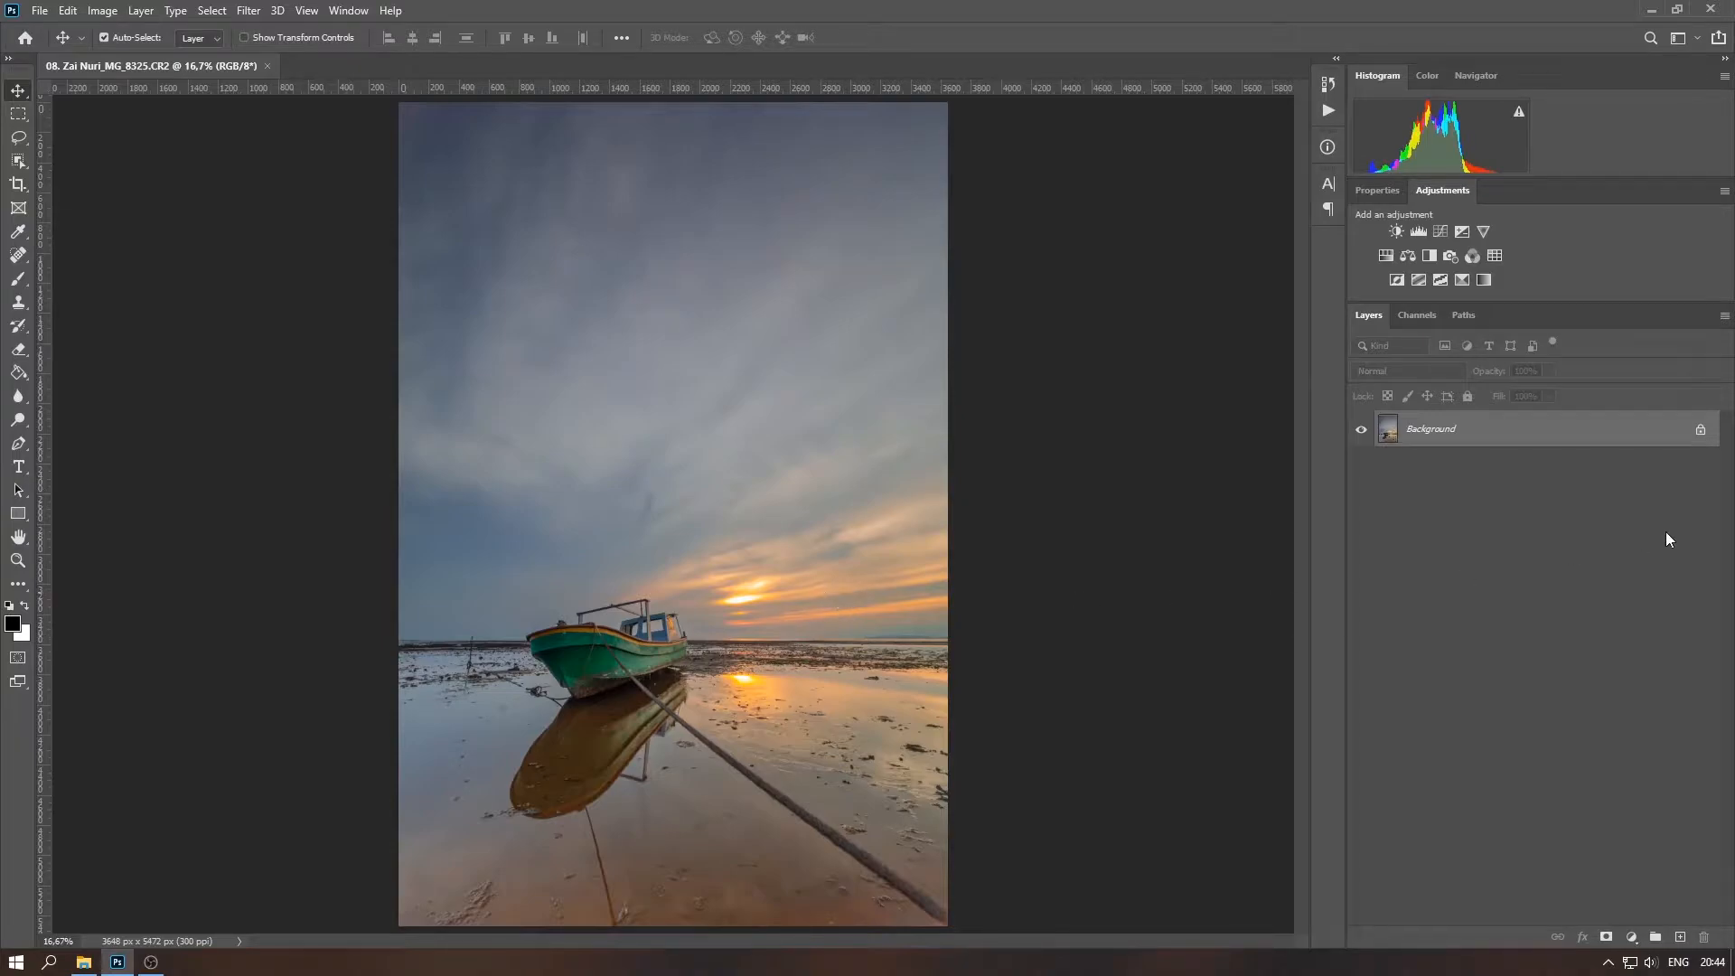
Crop the photo to a 4 : 5 (8 : 10) ratio, trimming only the upper sky and keeping the full foreground
left_click(18, 184)
right_click(667, 399)
left_click(714, 586)
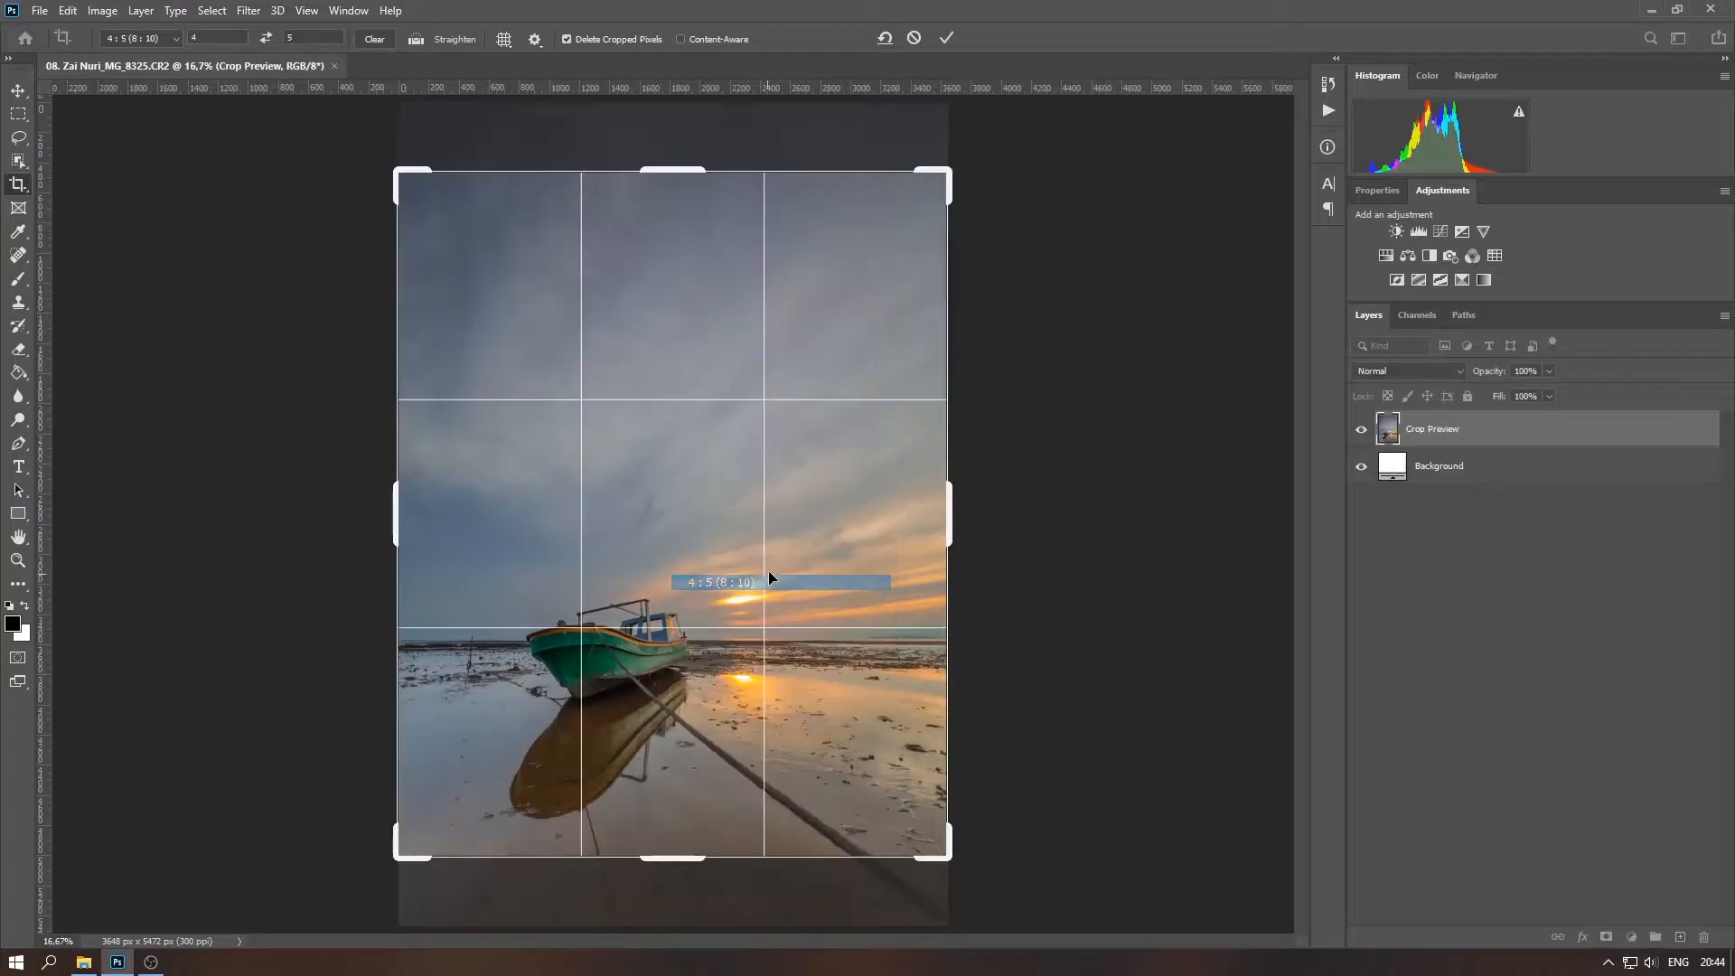
left_click_drag(762, 446, 767, 387)
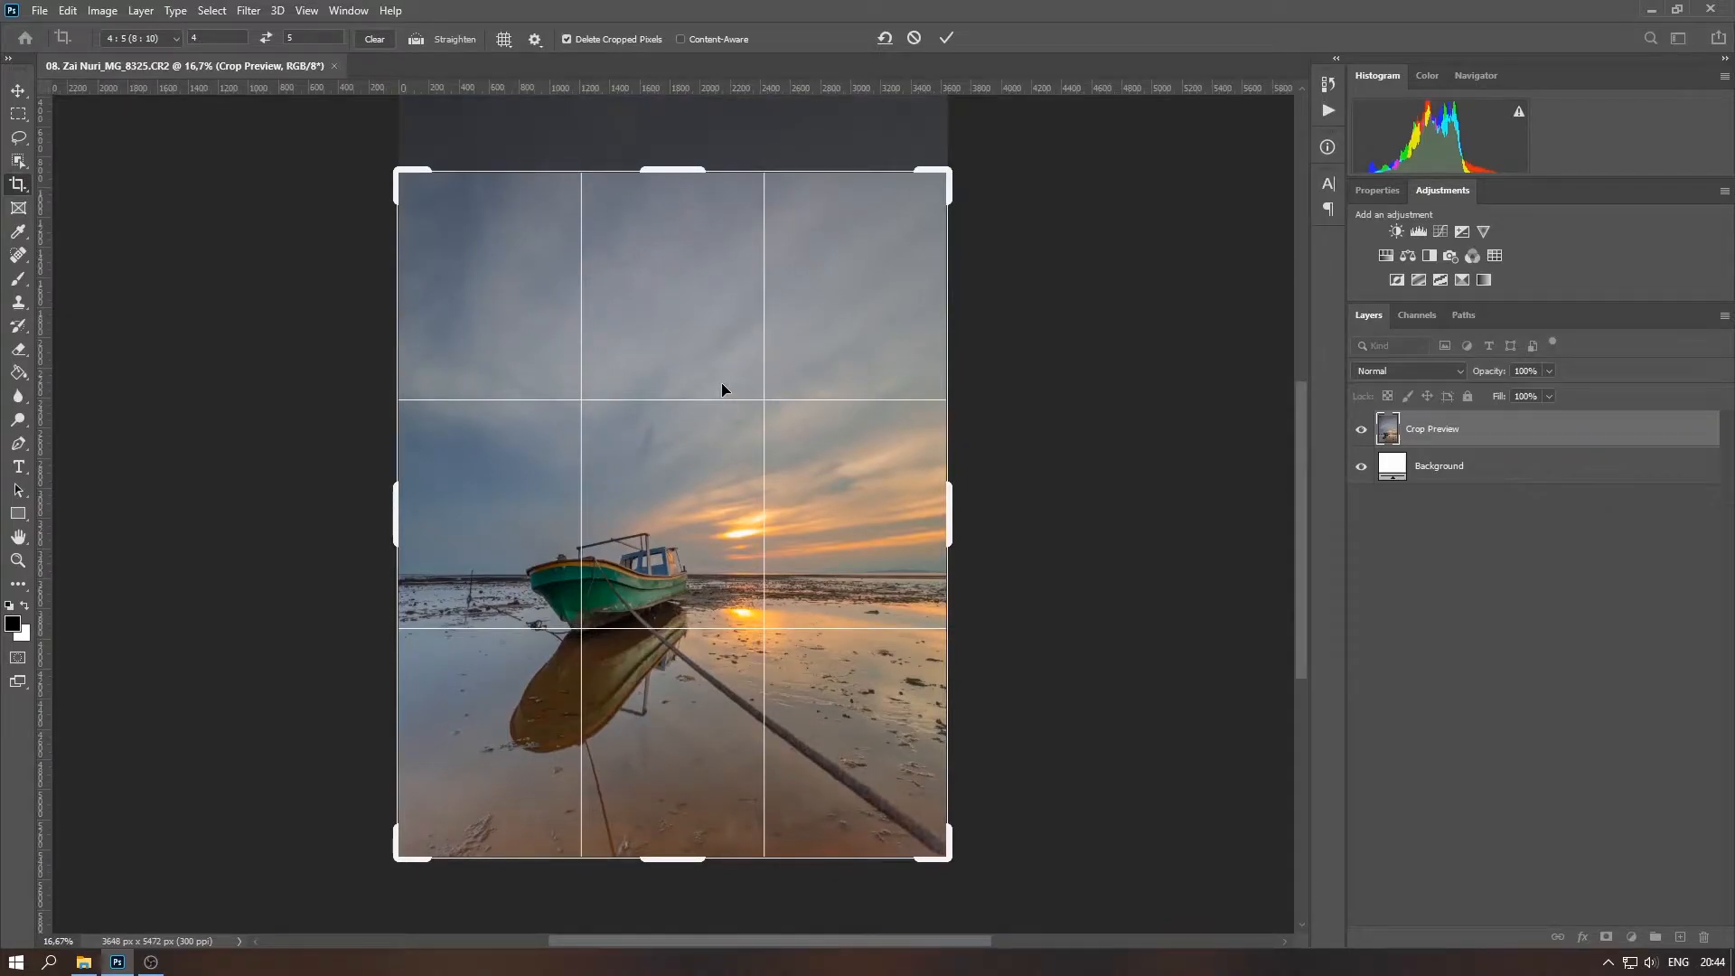
key("Return")
Duplicate the Background layer and launch the Nik Collection filter HDR Efex Pro 2 on the copy
left_click(18, 91)
left_click_drag(1530, 446, 1680, 937)
left_click(257, 11)
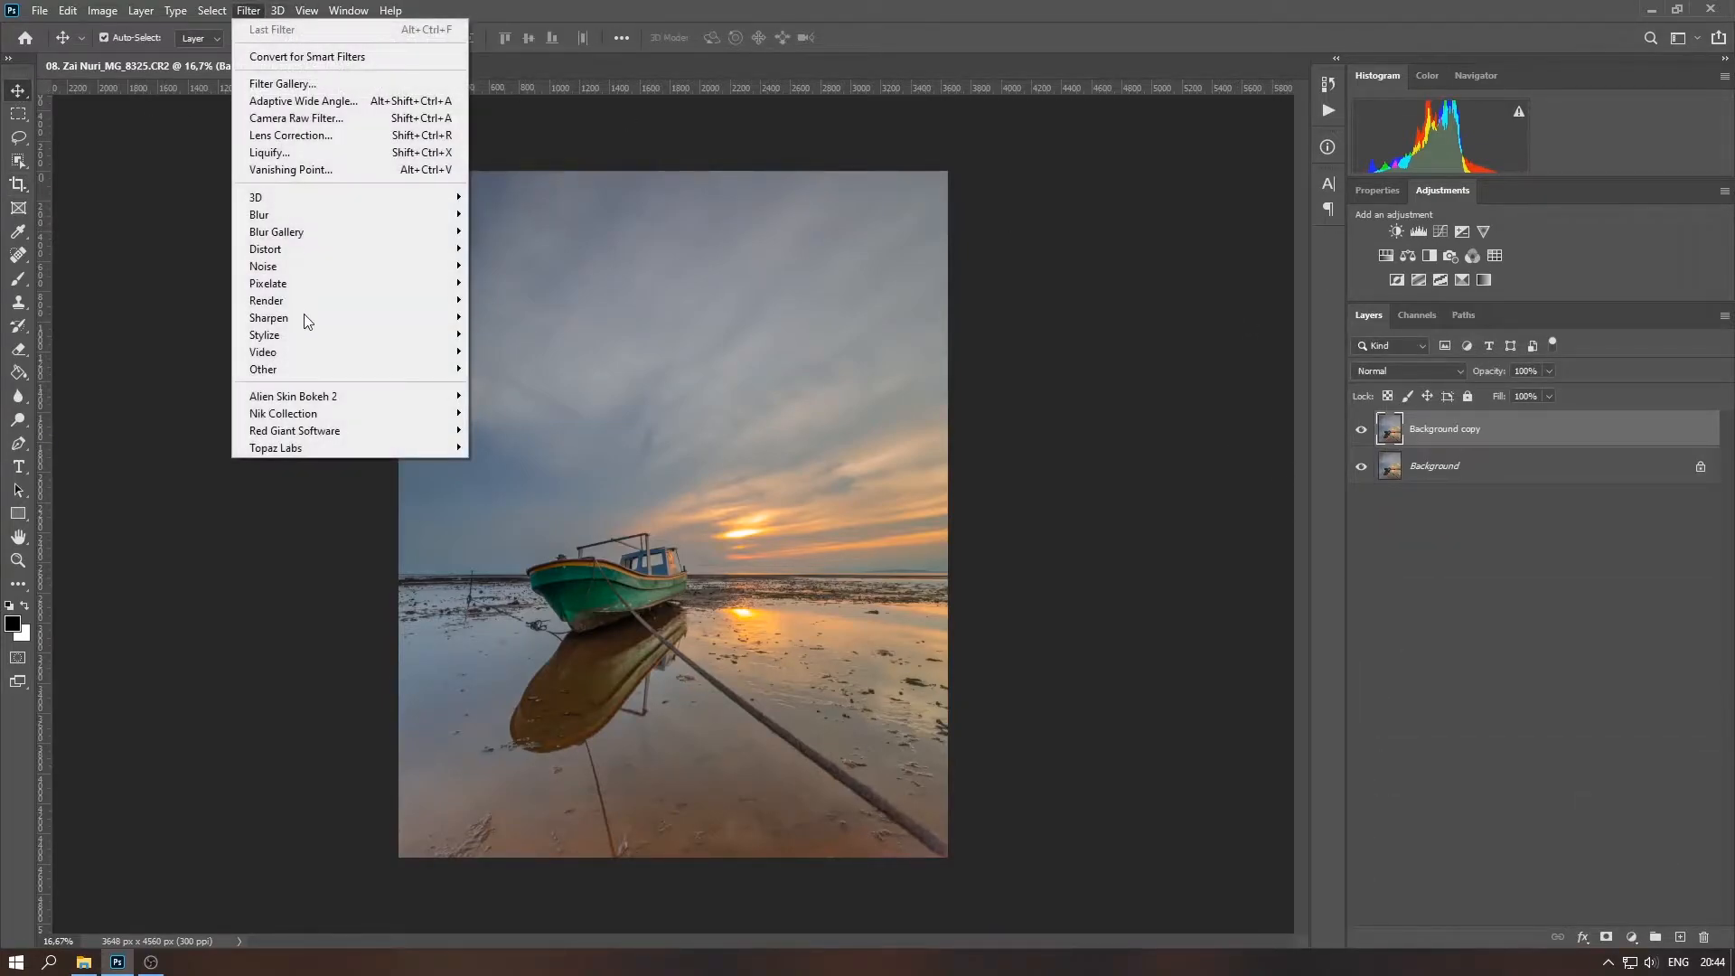
mouse_move(331, 414)
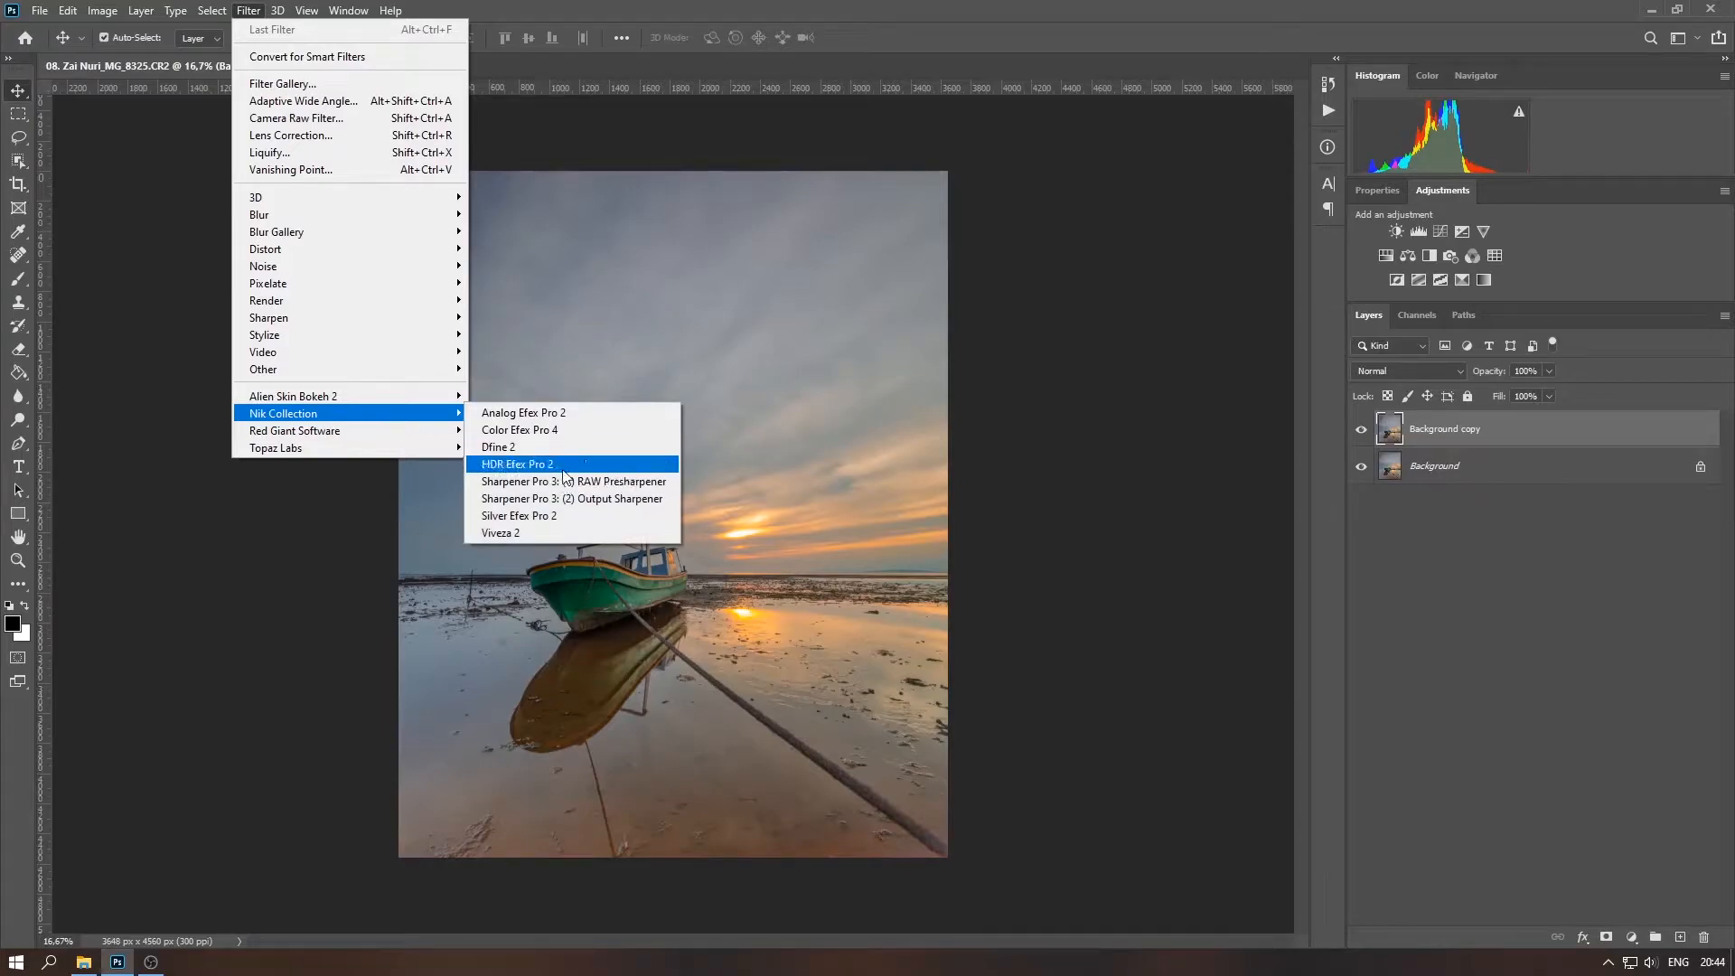
left_click(556, 464)
Apply the Landscape preset 25 - Soft in HDR Efex Pro 2 and maximize its window
left_click_drag(741, 121, 669, 92)
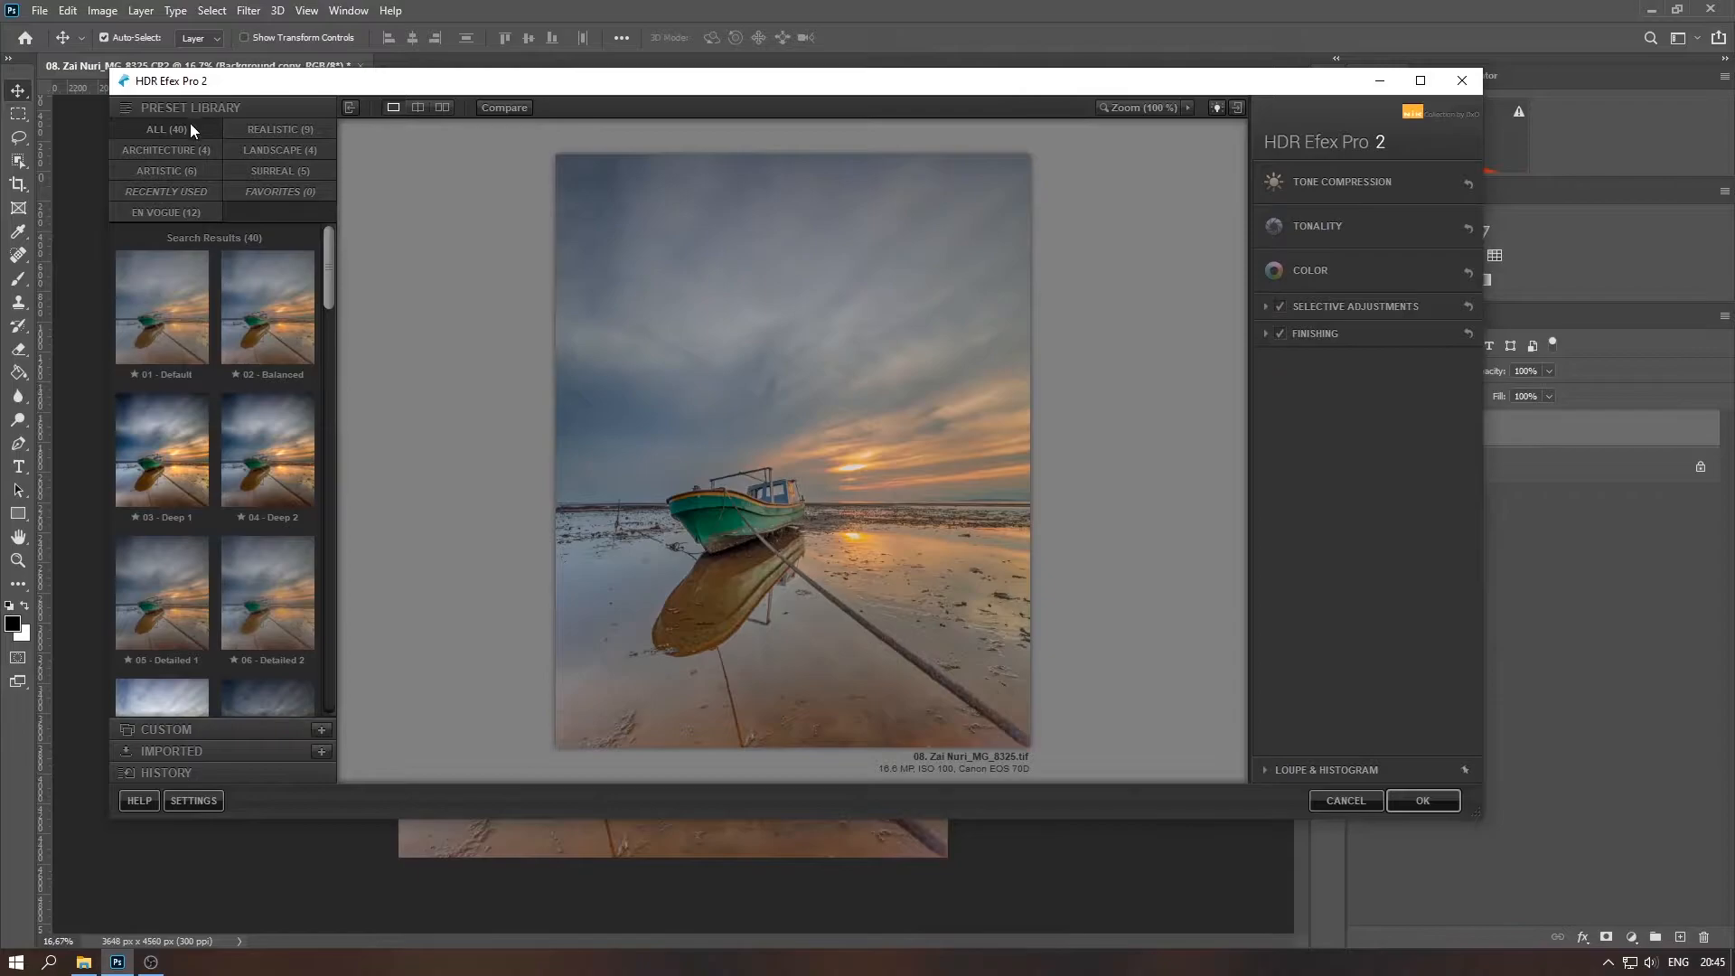
left_click(253, 151)
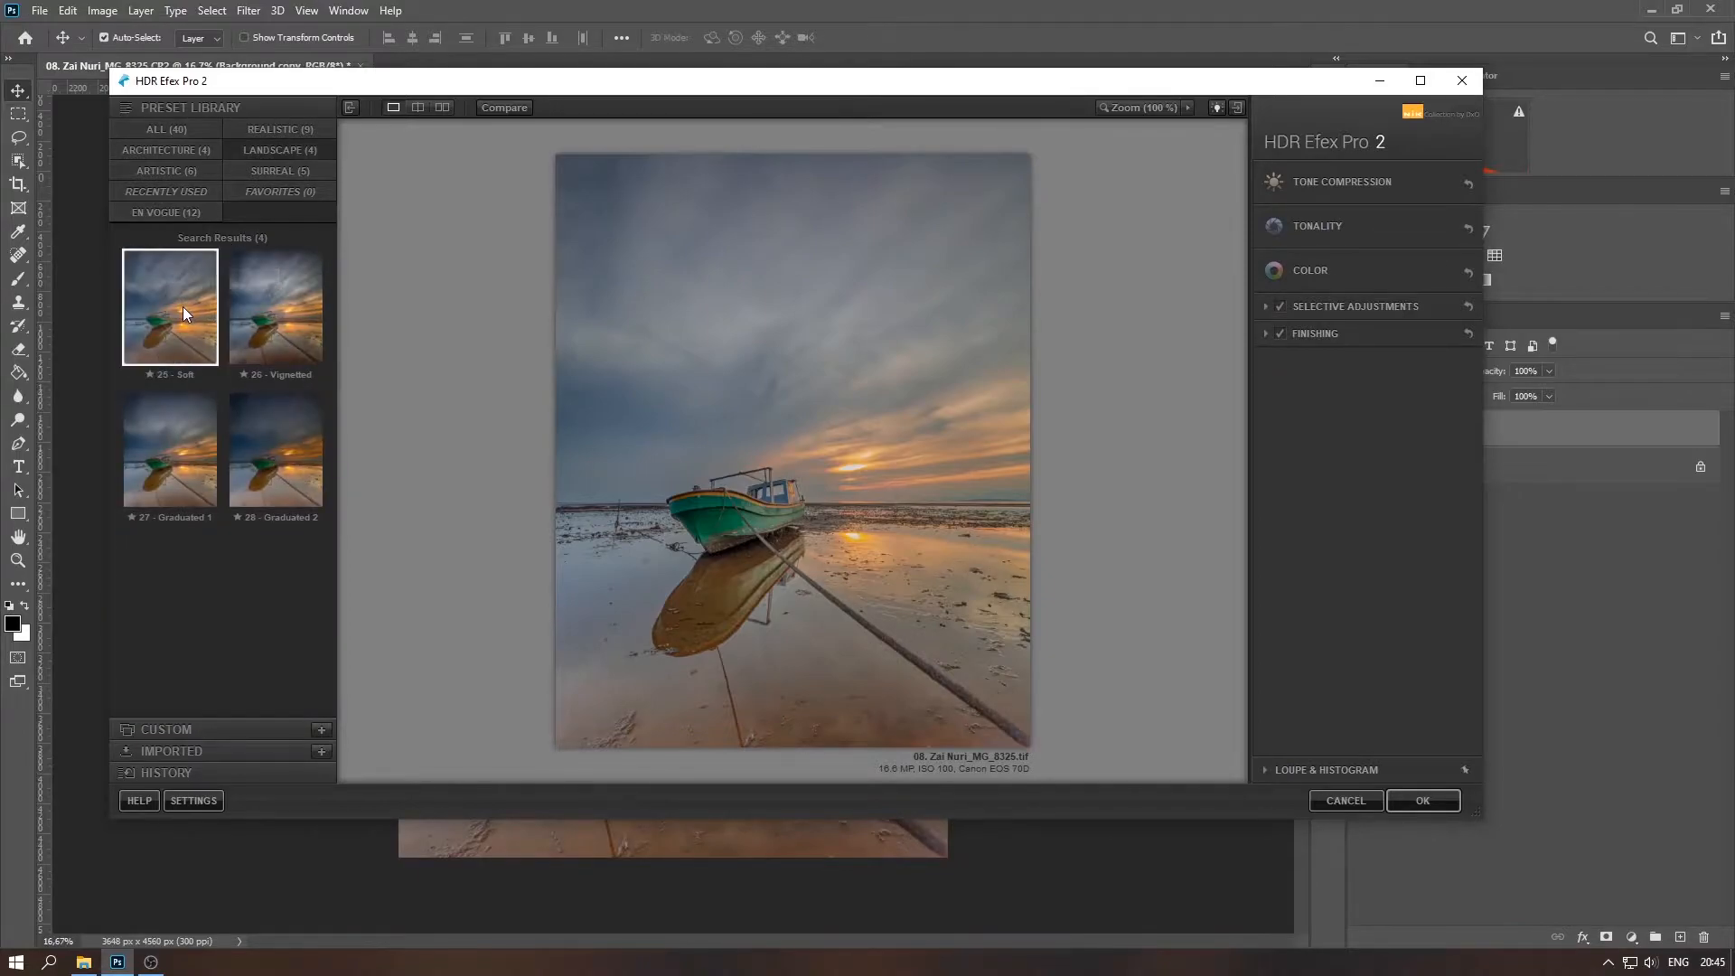
left_click(184, 313)
left_click(1417, 81)
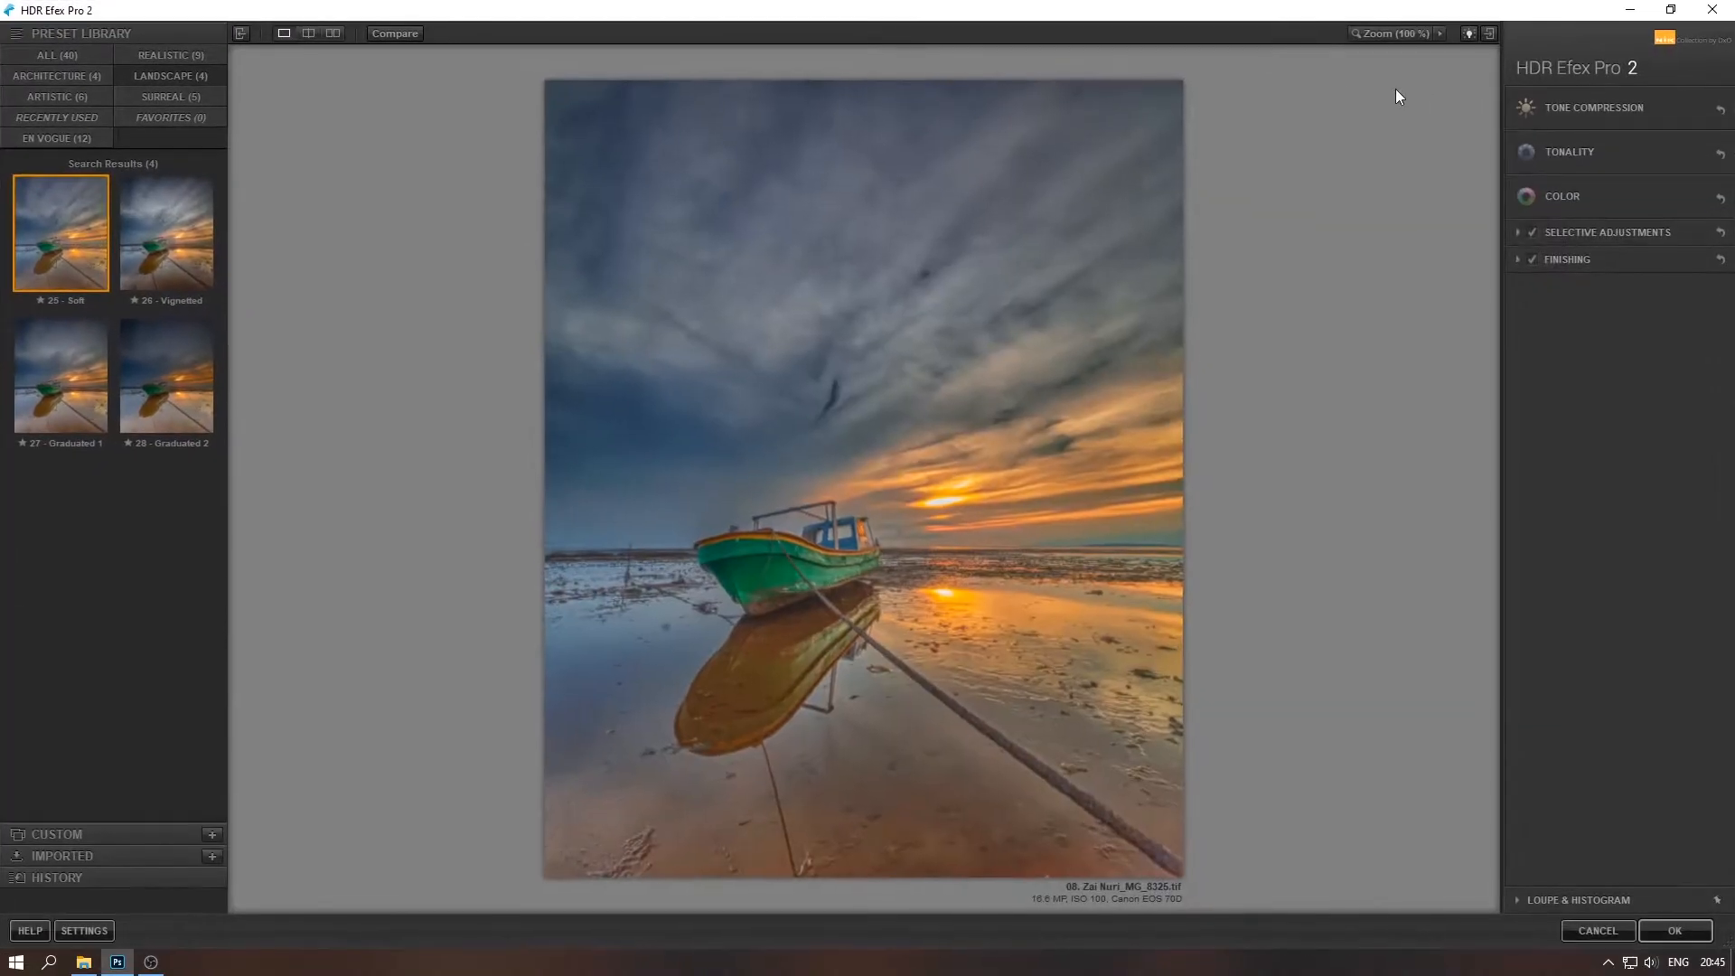
Set Tone Compression to -61% and the HDR Method to Realistic Detail and Deep Drama
left_click(1578, 107)
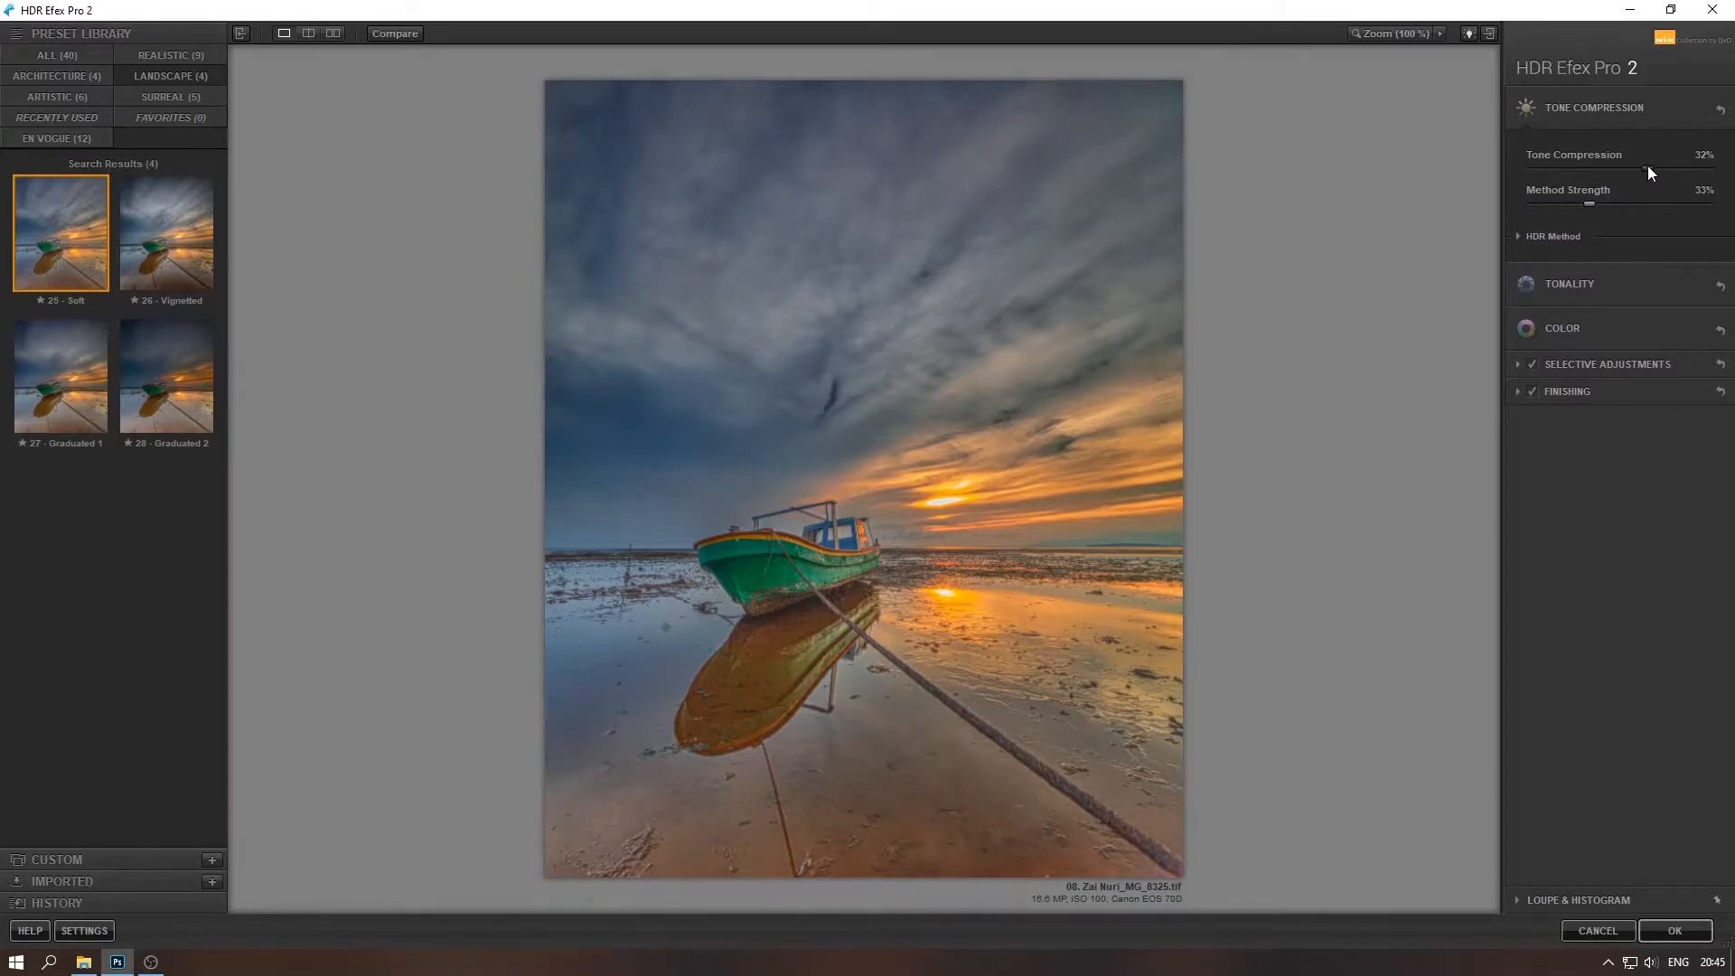
left_click_drag(1601, 167, 1568, 176)
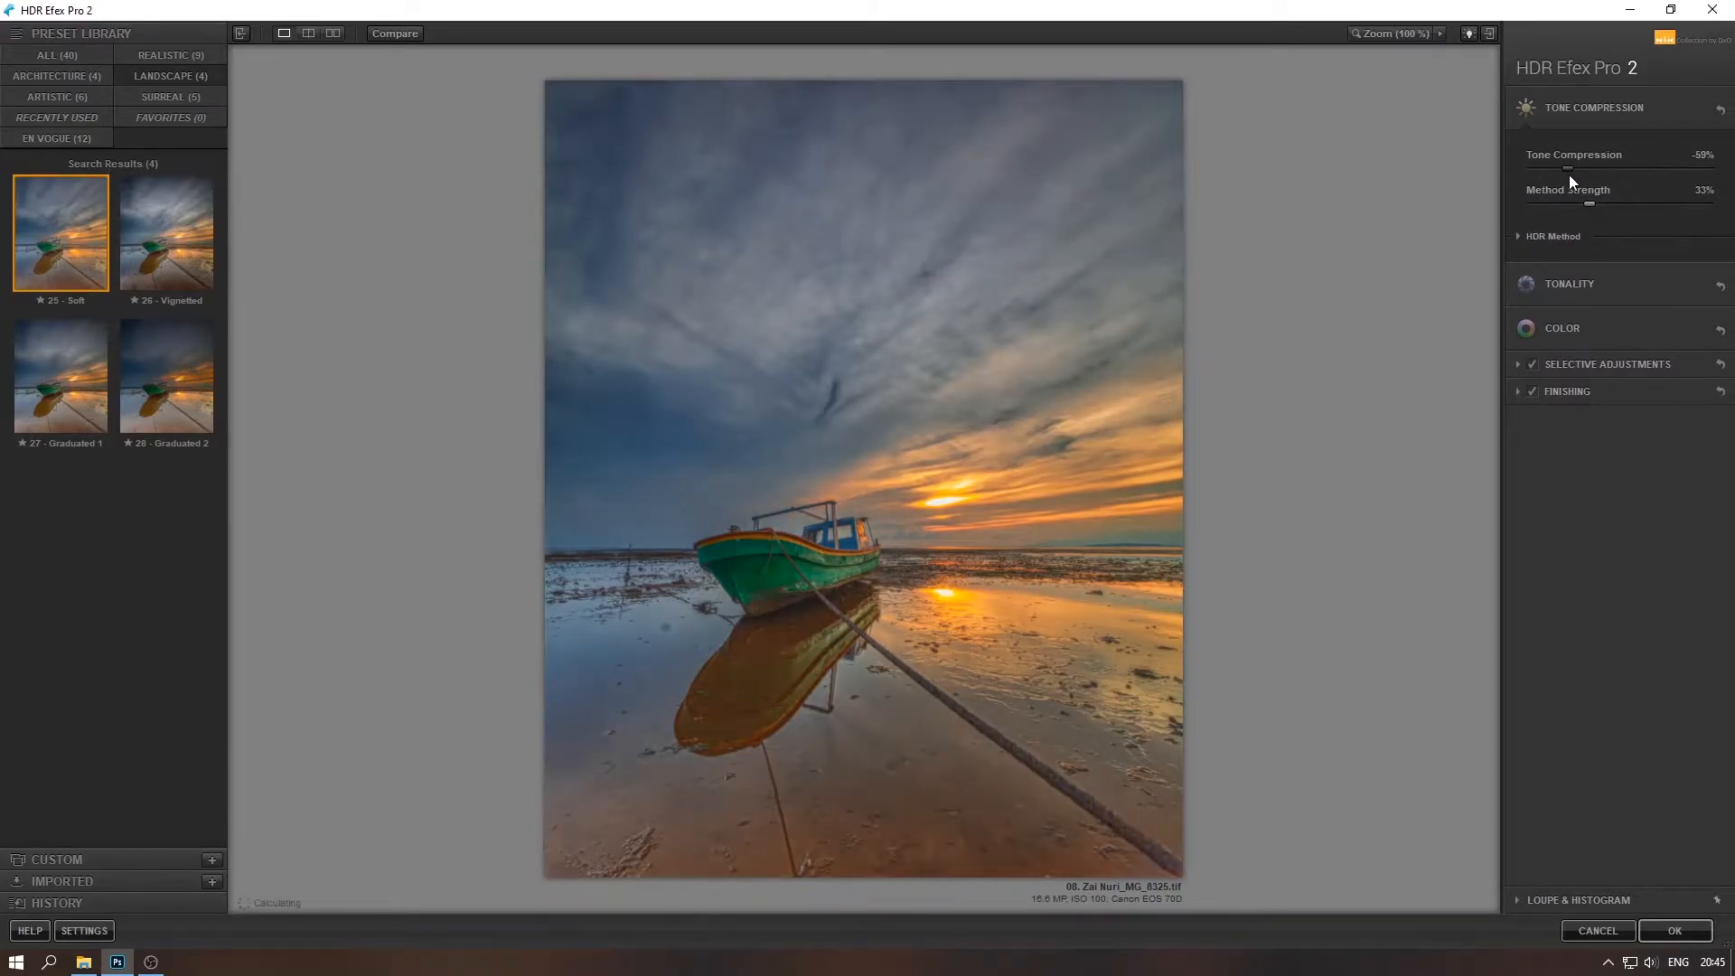
left_click(1518, 236)
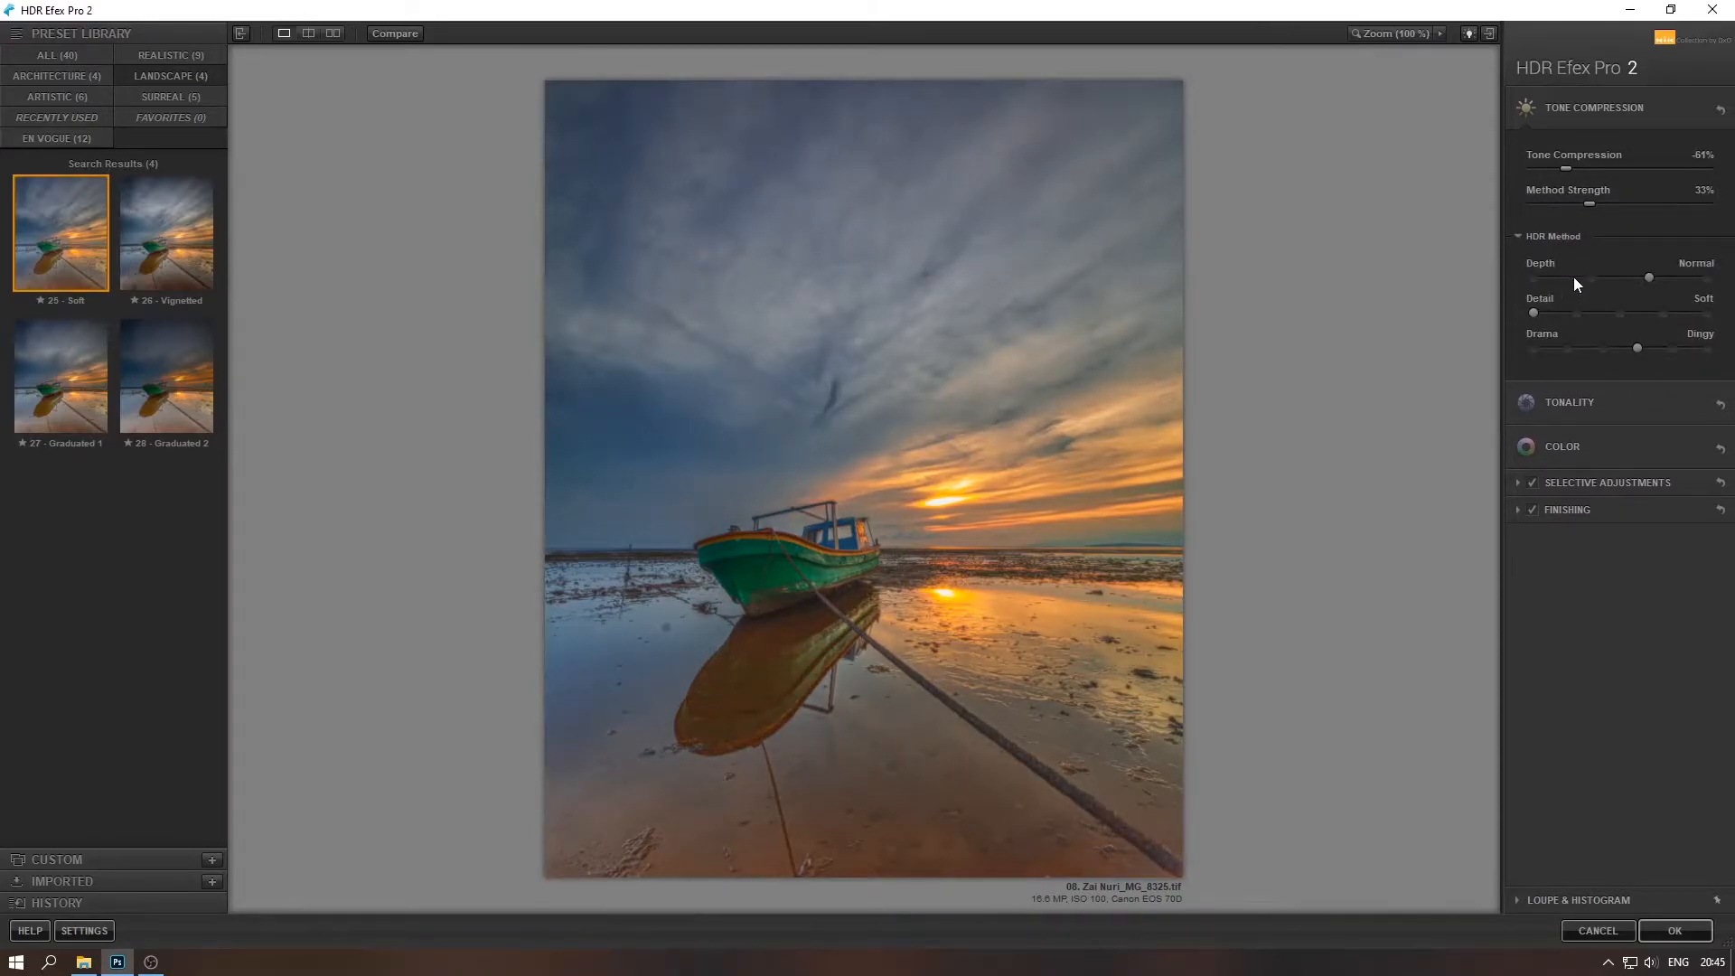
left_click(1577, 313)
left_click(1604, 349)
Reset Contrast, Blacks and Whites, set Structure to 13% and Exposure to 22%, lower Highlights slightly, and apply the filter
left_click(1594, 404)
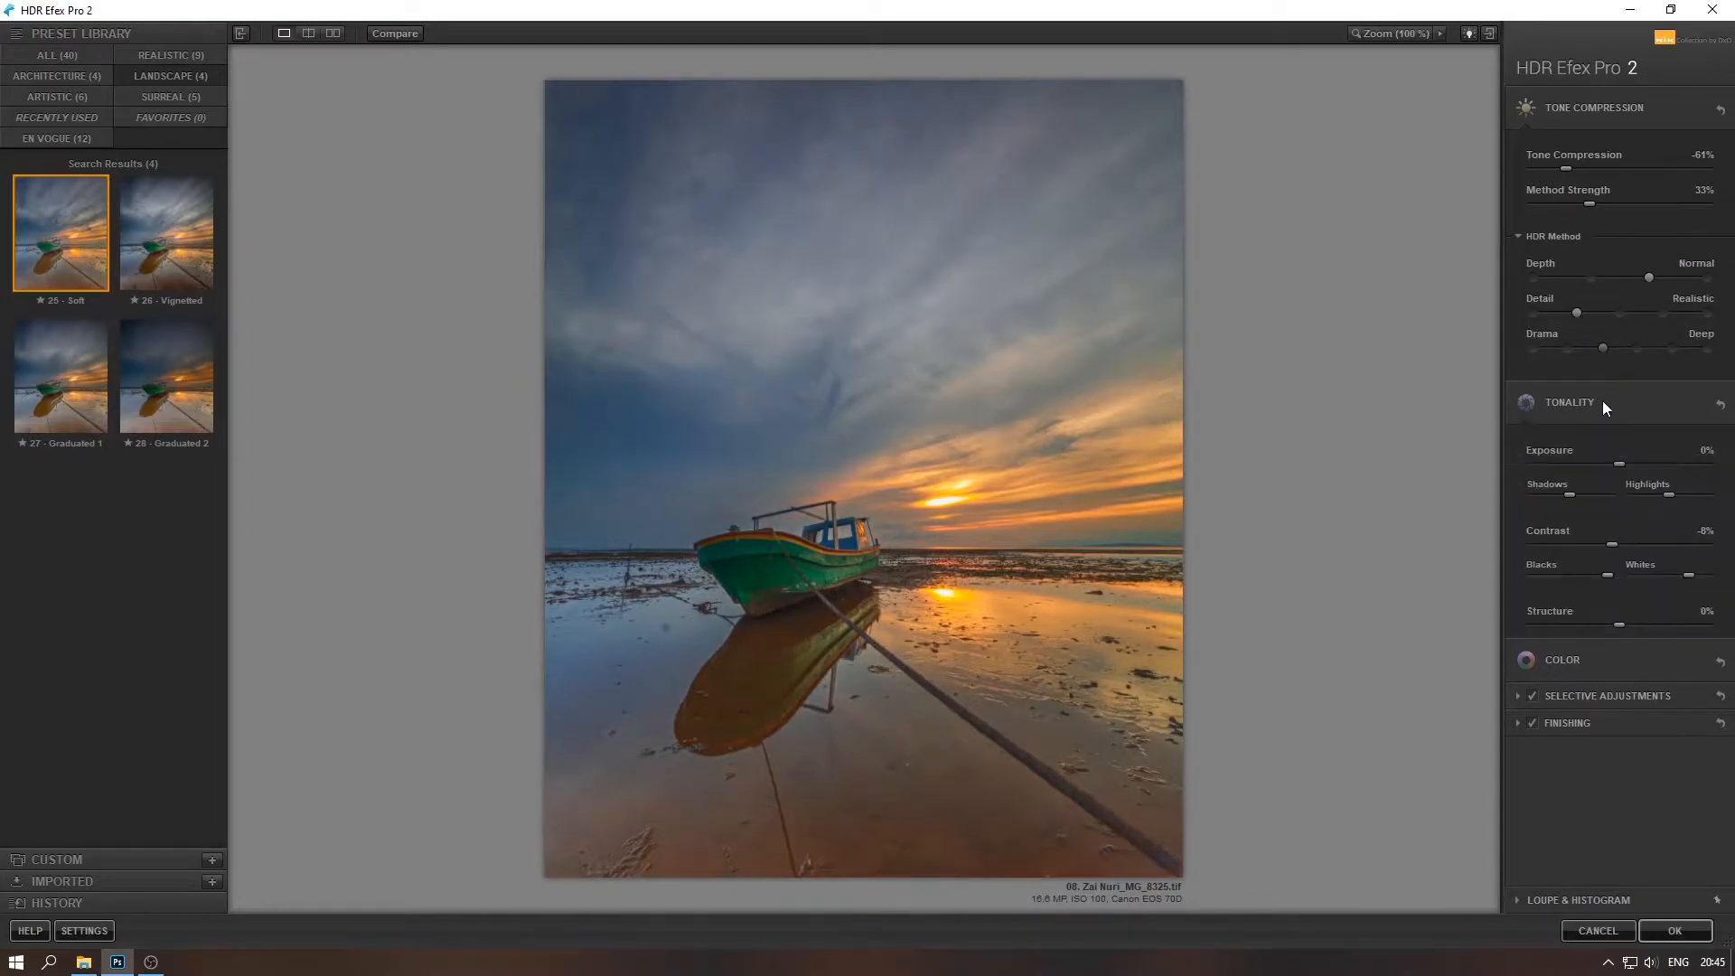
double_click(1608, 576)
double_click(1688, 576)
double_click(1612, 545)
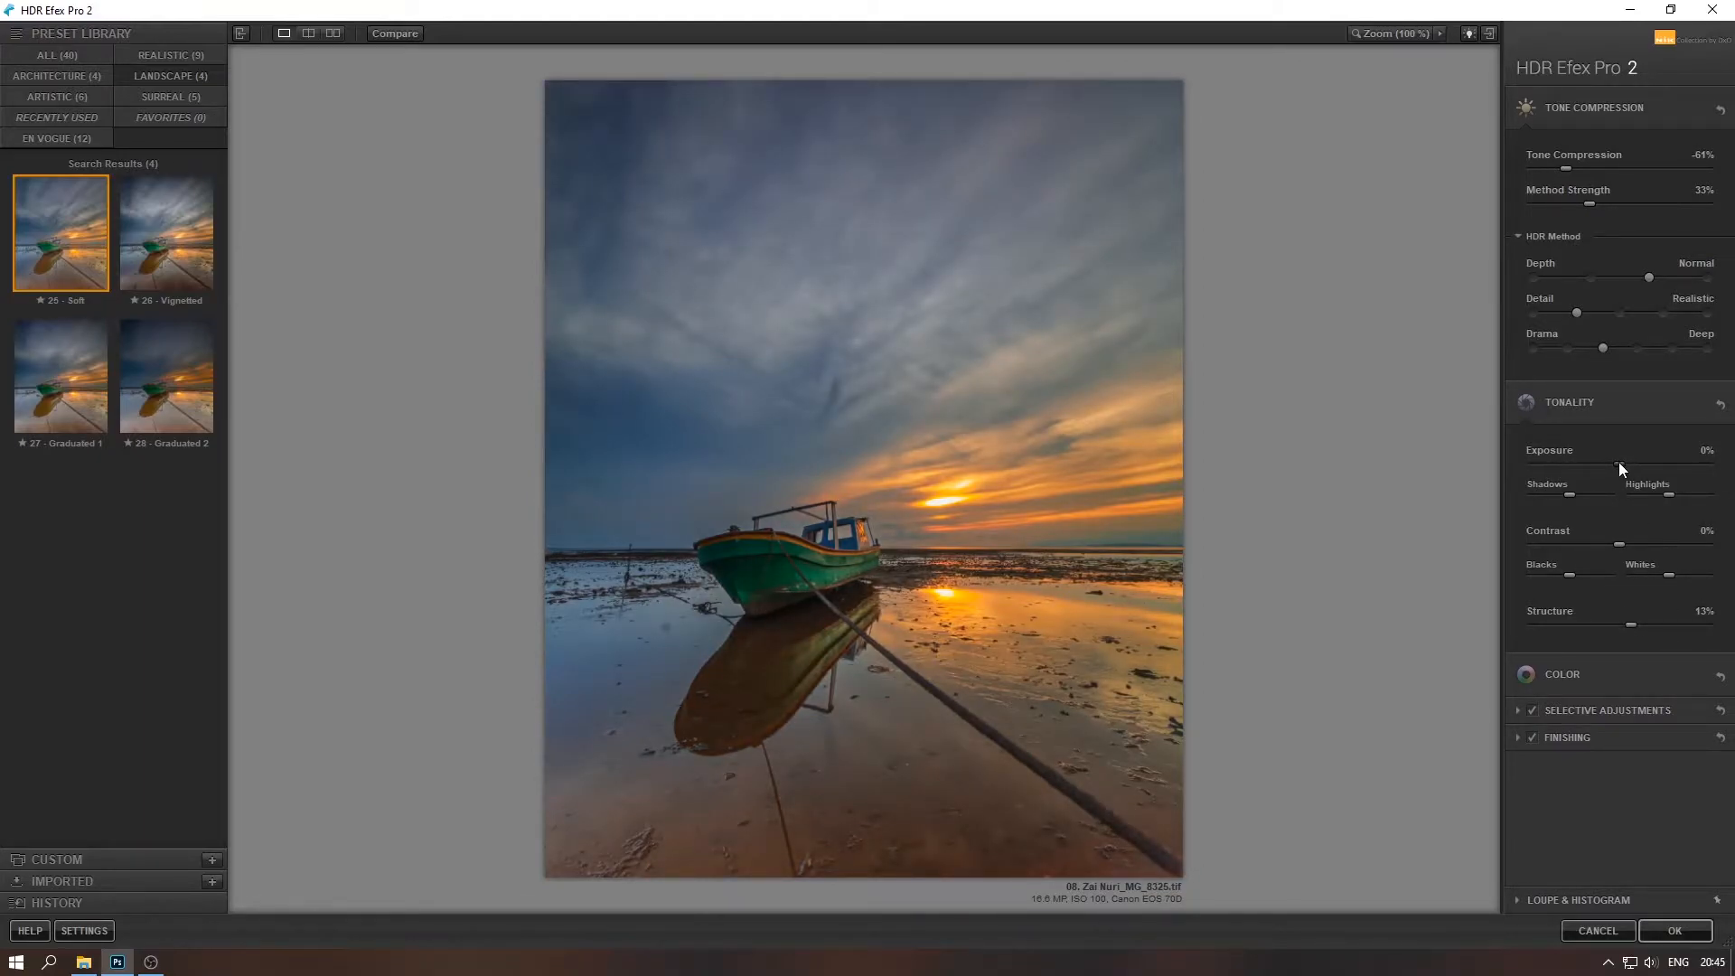
left_click_drag(1622, 463, 1641, 464)
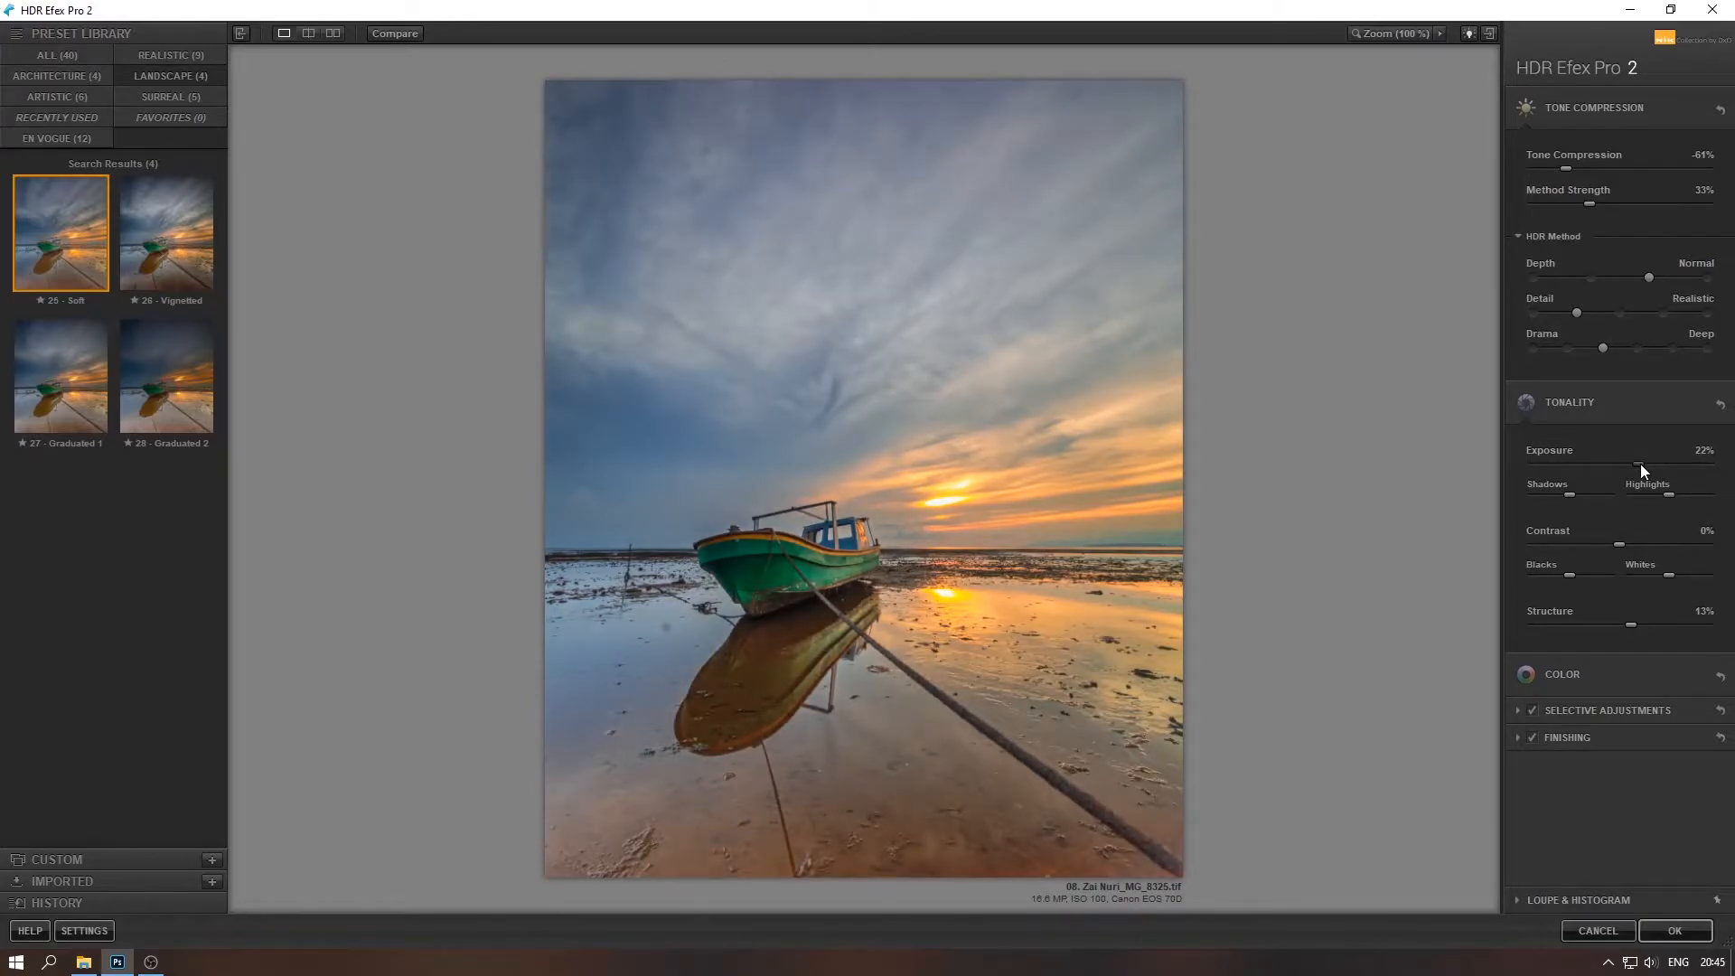
mouse_move(1666, 492)
left_mouse_down()
mouse_move(1628, 494)
mouse_move(1724, 500)
mouse_move(1582, 497)
mouse_move(1659, 506)
left_mouse_up()
left_click(1668, 931)
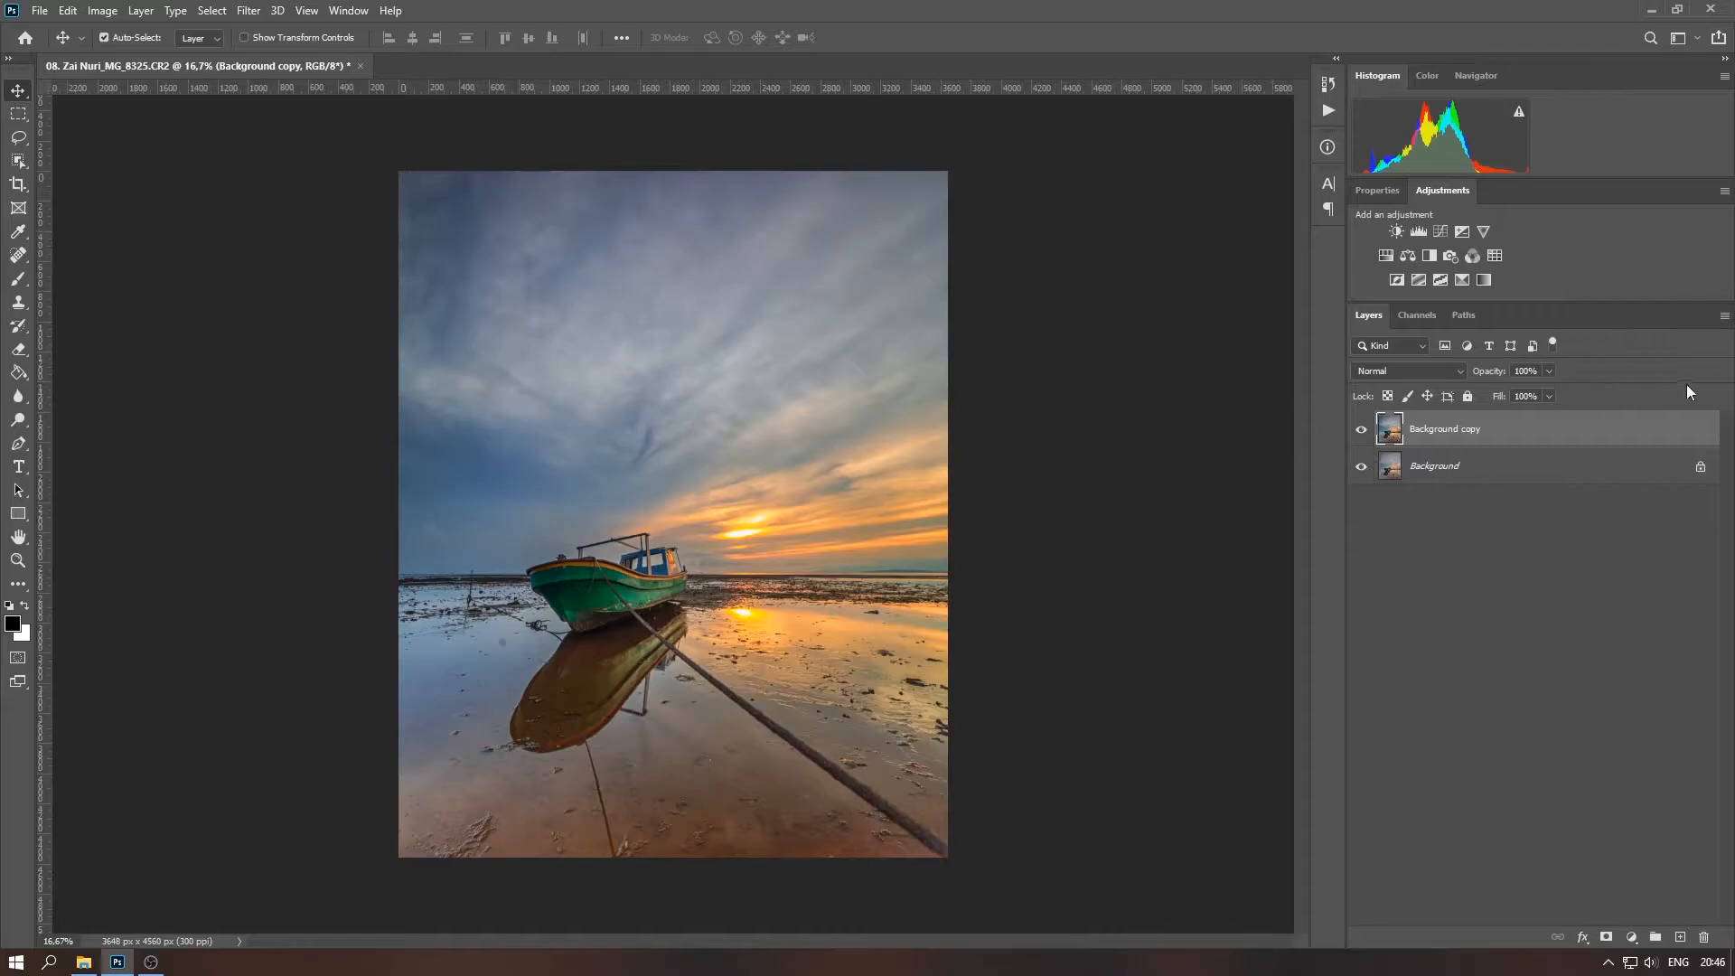
Adjust the opacity of the Background copy layer and merge it down into the Background
left_click(1549, 371)
left_click_drag(1437, 394, 1506, 400)
left_click(1534, 427)
right_click(1581, 438)
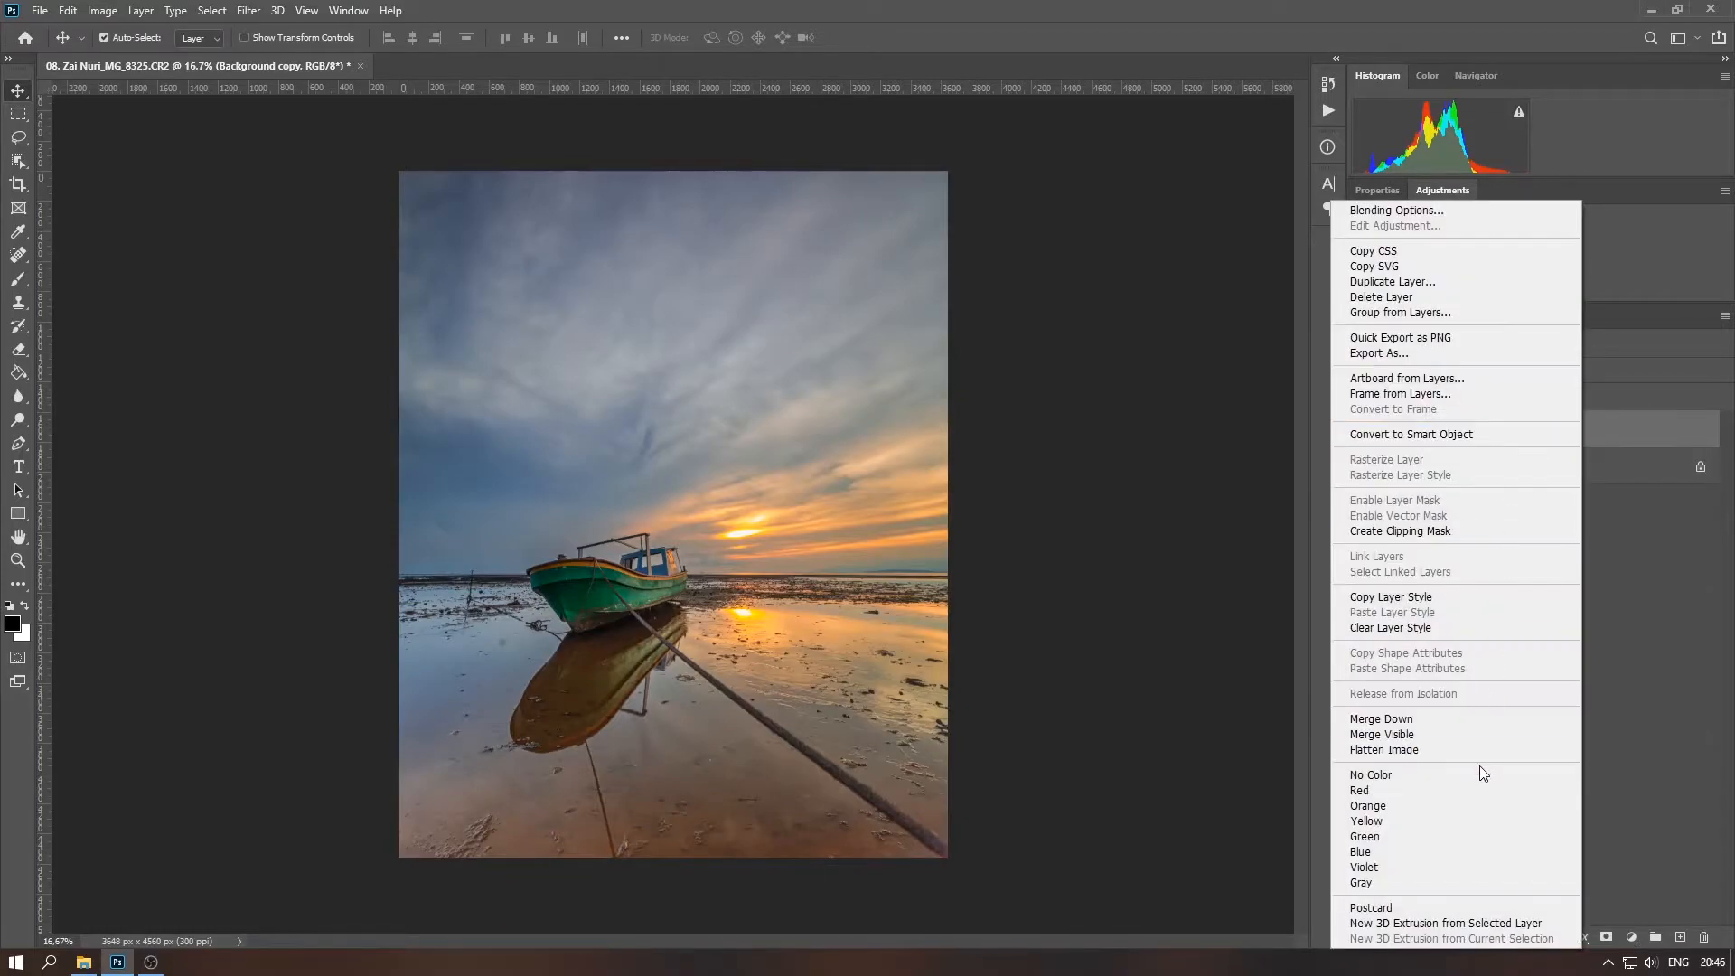
left_click(1410, 718)
Remove the sensor dust spots from the sky with the content-aware Spot Healing Brush at a size of 150
key("ctrl+plus")
key("ctrl+plus")
key("ctrl+plus")
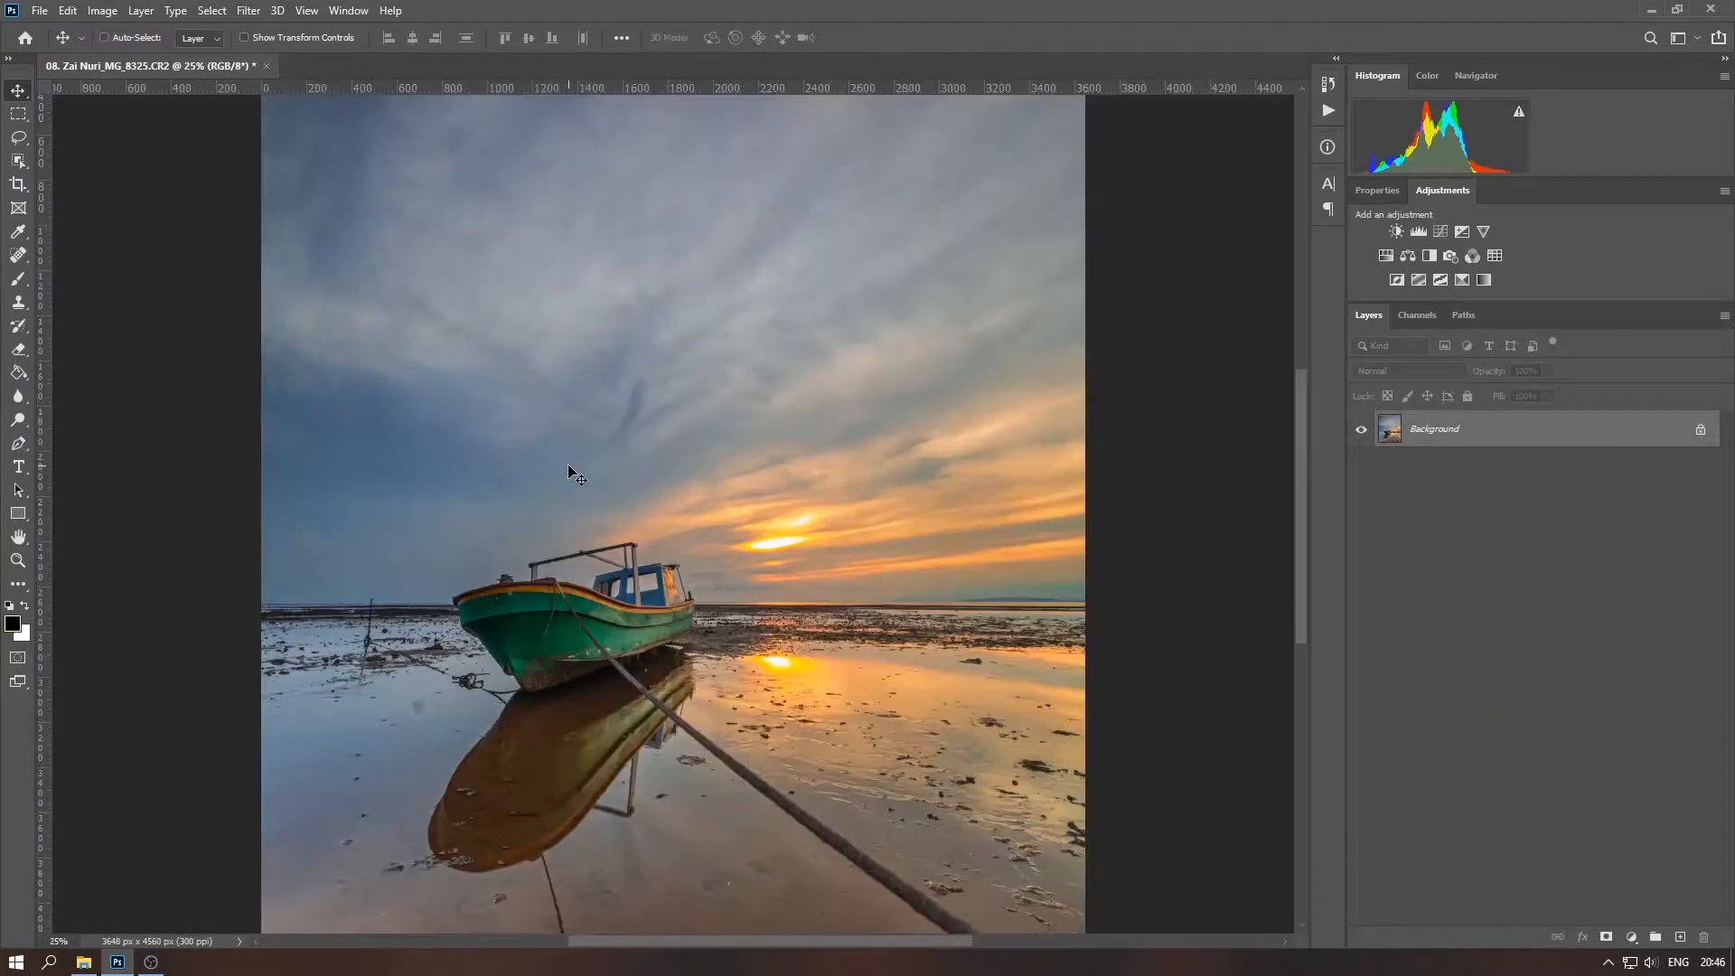
left_click(16, 260)
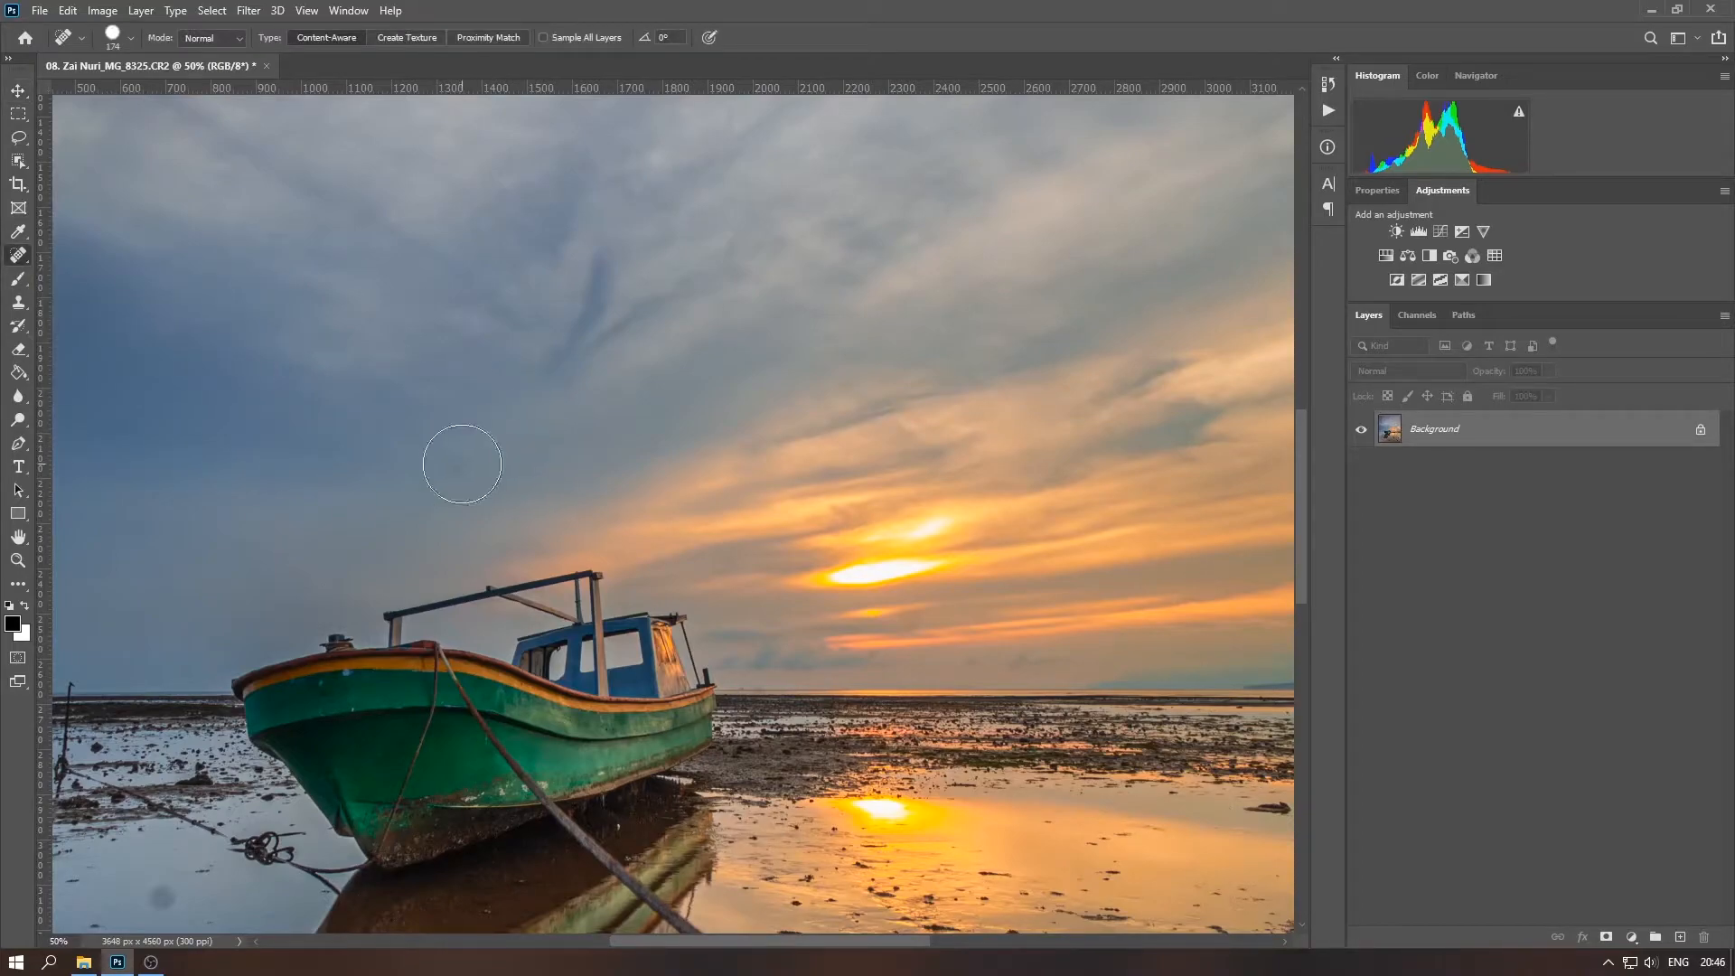
left_click_drag(467, 460, 589, 442)
key("bracketleft")
left_click(570, 447)
mouse_move(504, 345)
left_mouse_down()
mouse_move(507, 623)
mouse_move(556, 765)
left_mouse_up()
left_click(618, 458)
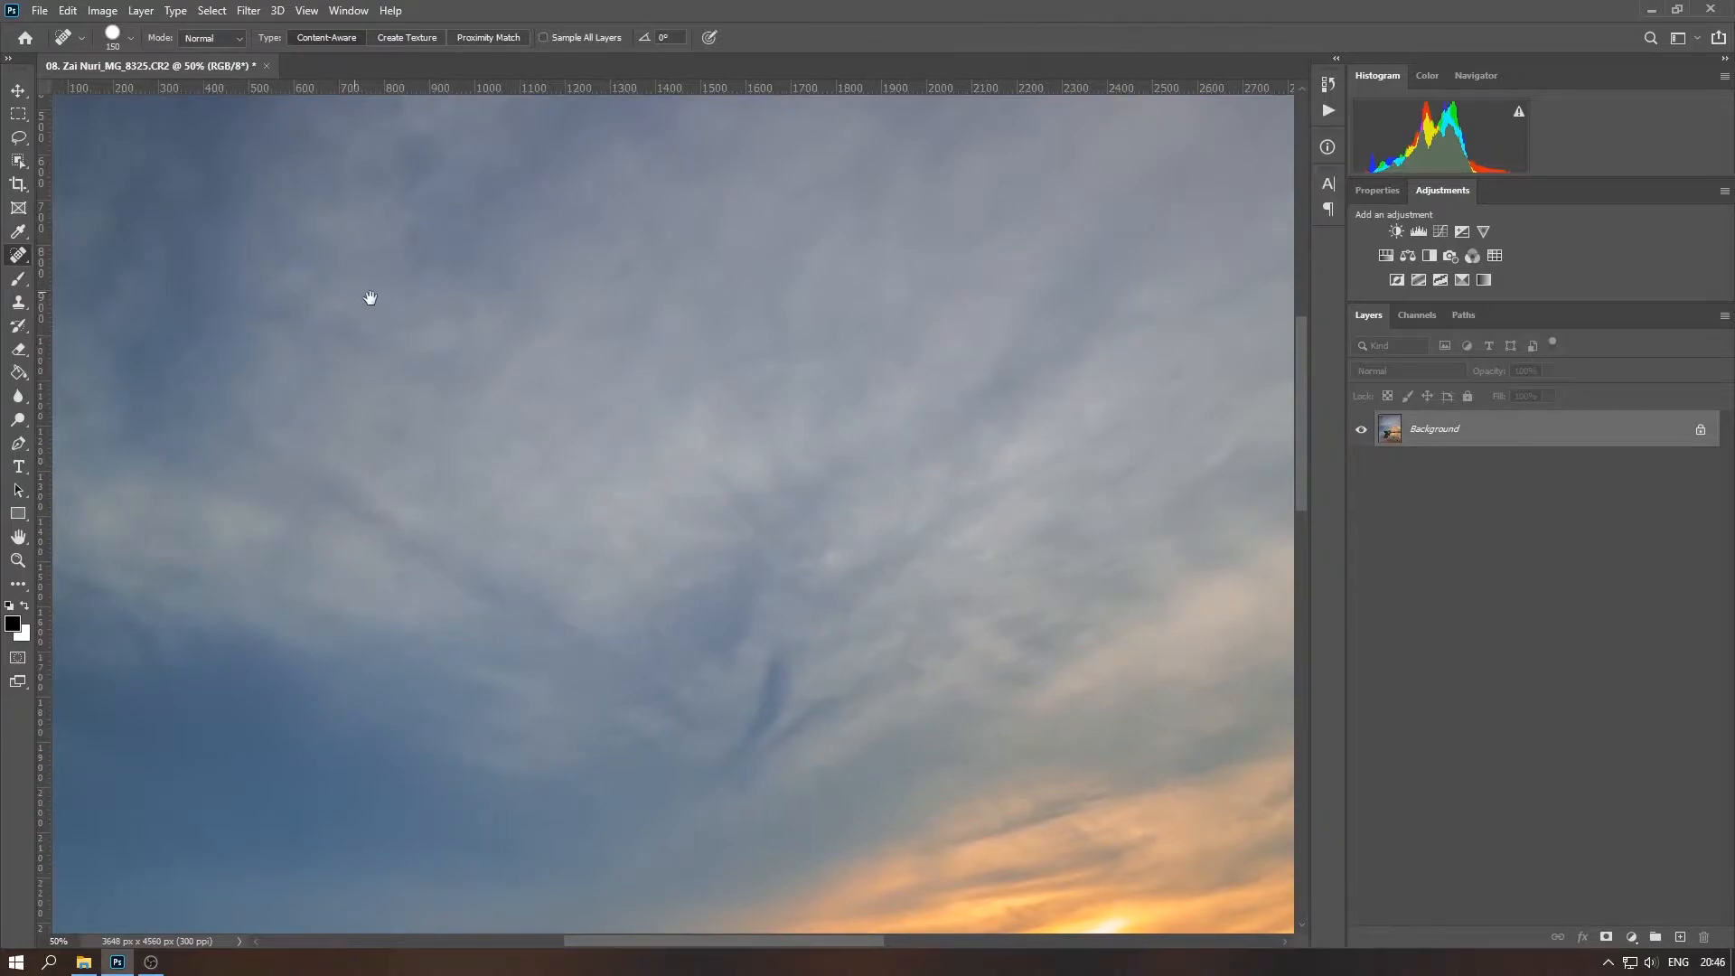
left_click_drag(360, 295, 577, 534)
left_click(254, 221)
mouse_move(1090, 320)
left_mouse_down()
mouse_move(546, 325)
mouse_move(357, 308)
left_mouse_up()
mouse_move(818, 867)
left_mouse_down()
mouse_move(883, 701)
mouse_move(871, 834)
left_mouse_up()
key("ctrl+0")
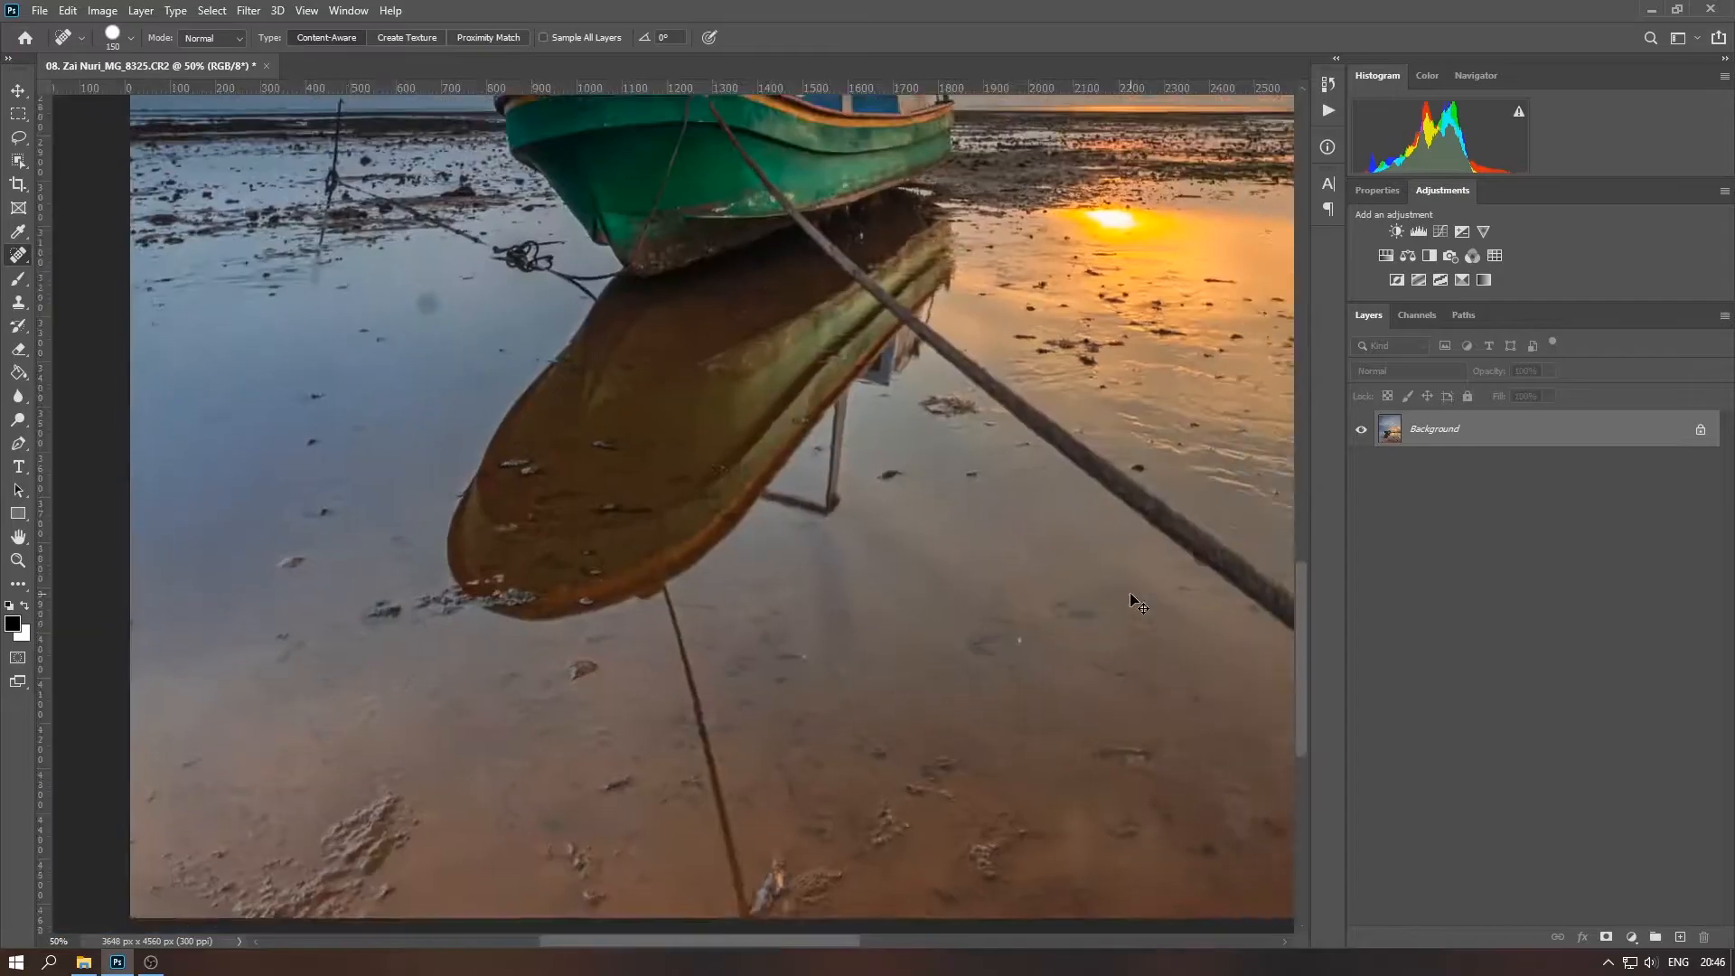
Examine the sky above the boat for noise at up to 200% magnification
key("v")
key("ctrl+plus")
key("ctrl+plus")
key("ctrl+plus")
key("ctrl+plus")
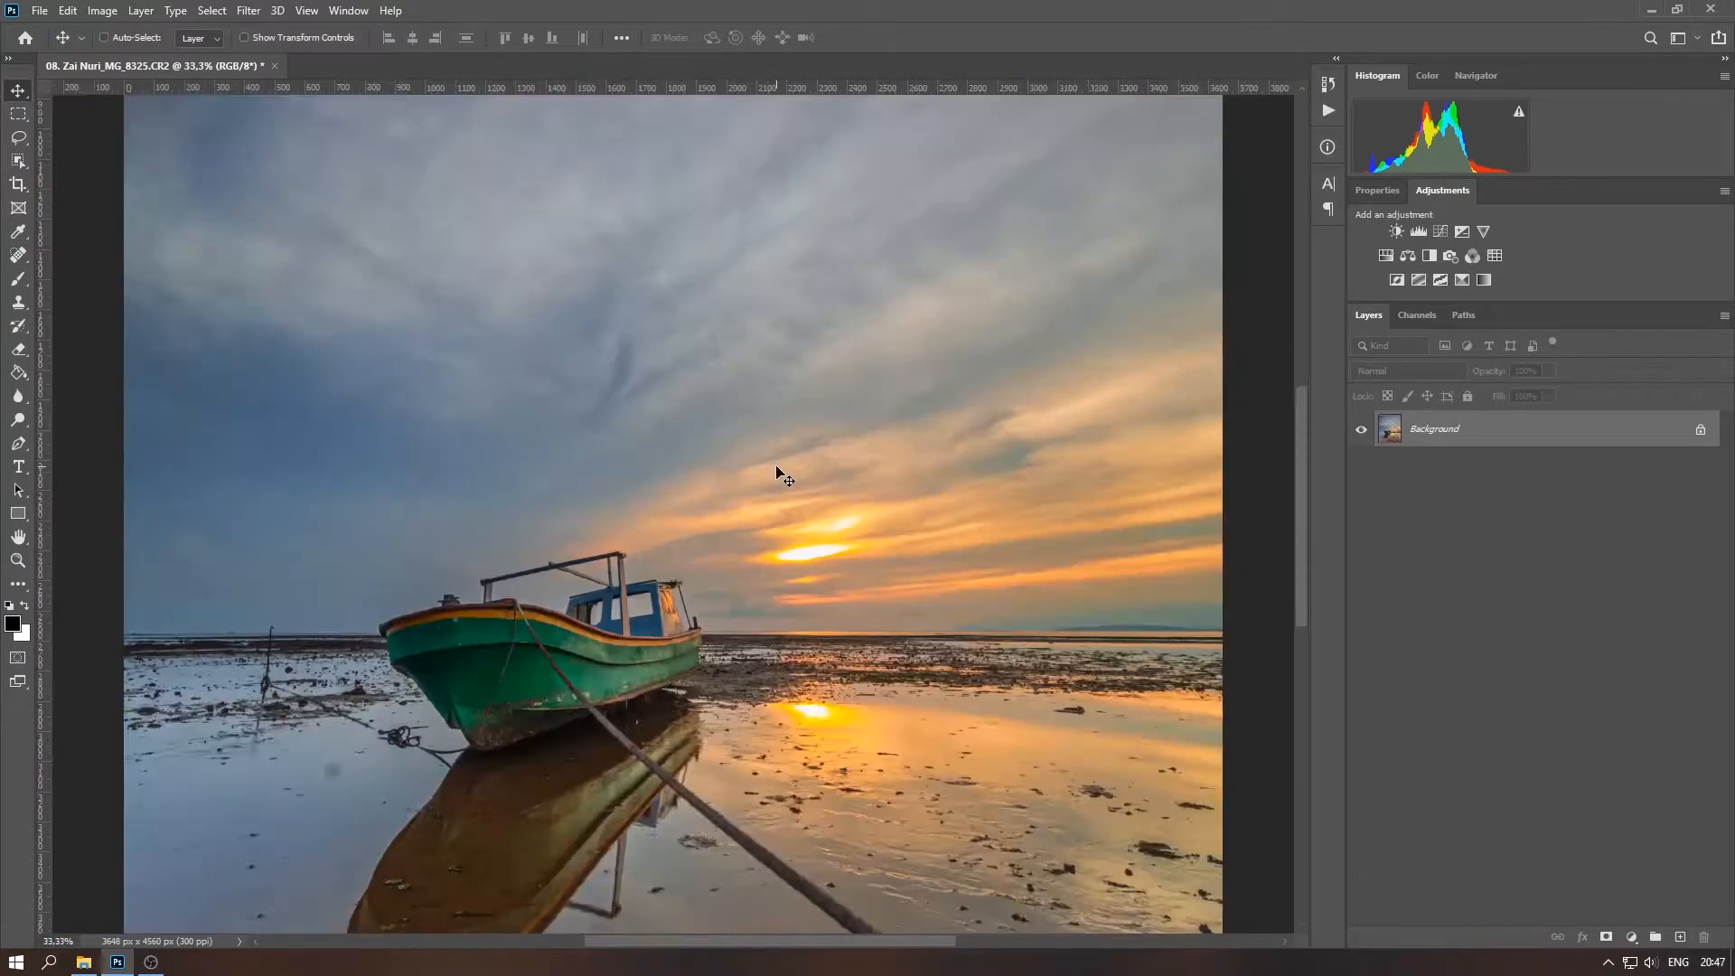
left_click_drag(389, 524, 652, 485)
key("ctrl+plus")
key("ctrl+plus")
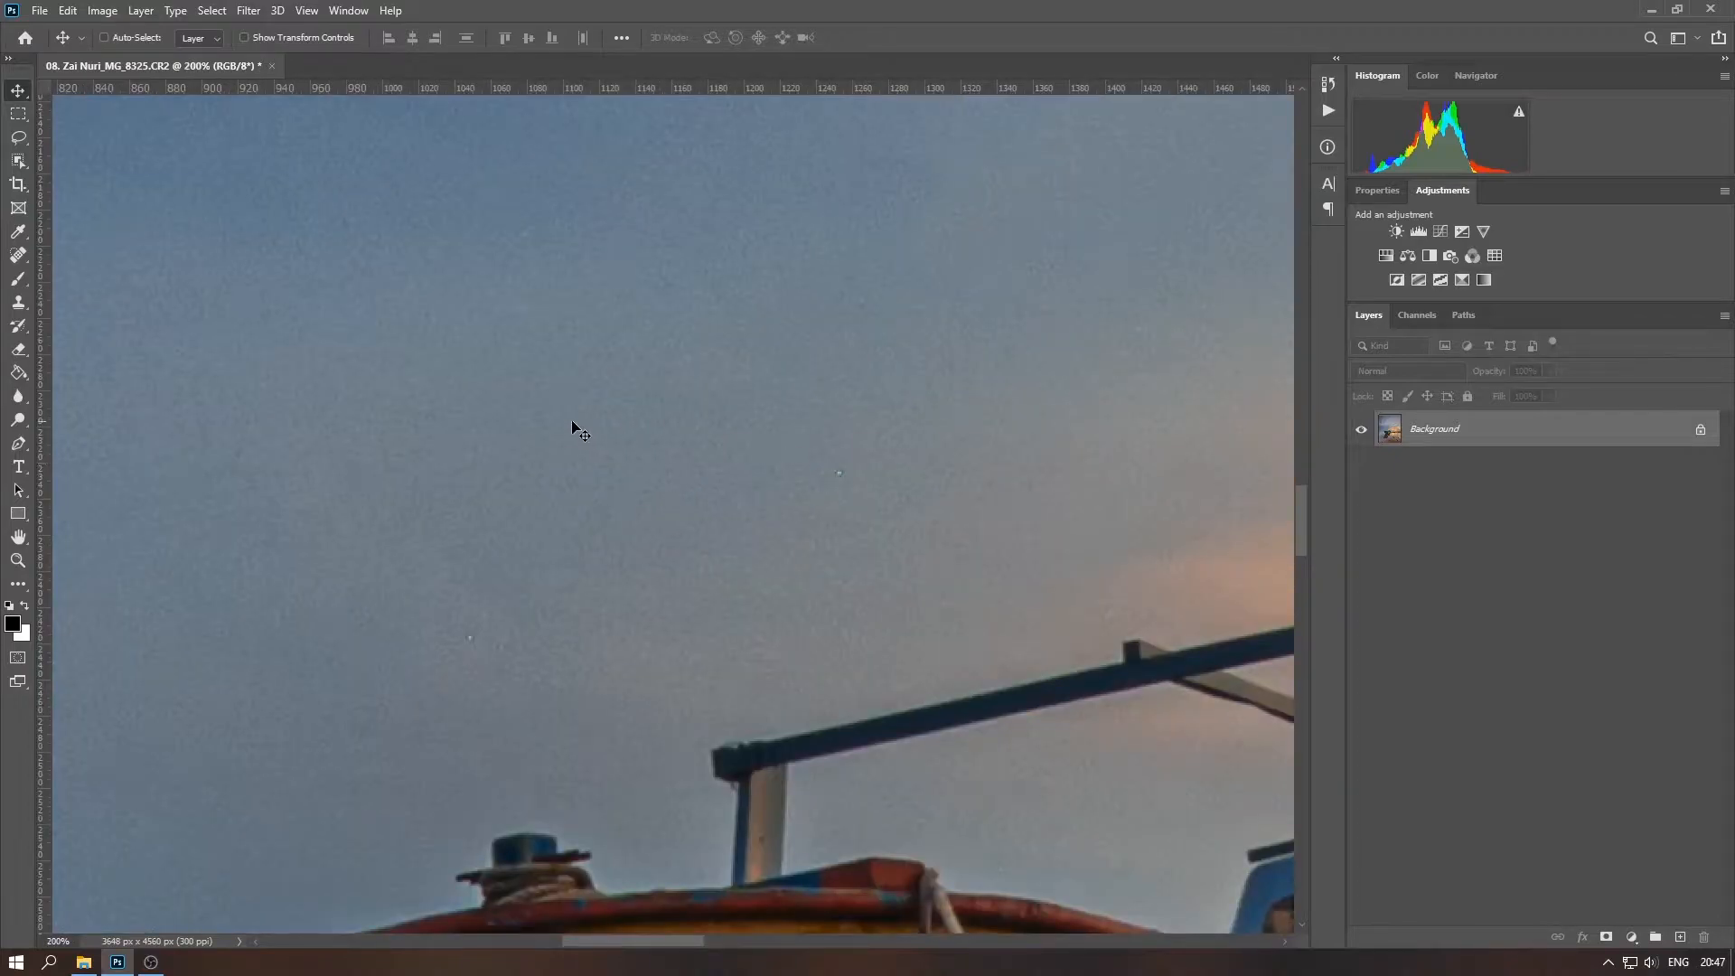
key("ctrl+0")
Duplicate the Background layer and launch the Topaz DeNoise 5 filter on the copy
key("ctrl+j")
left_click(248, 10)
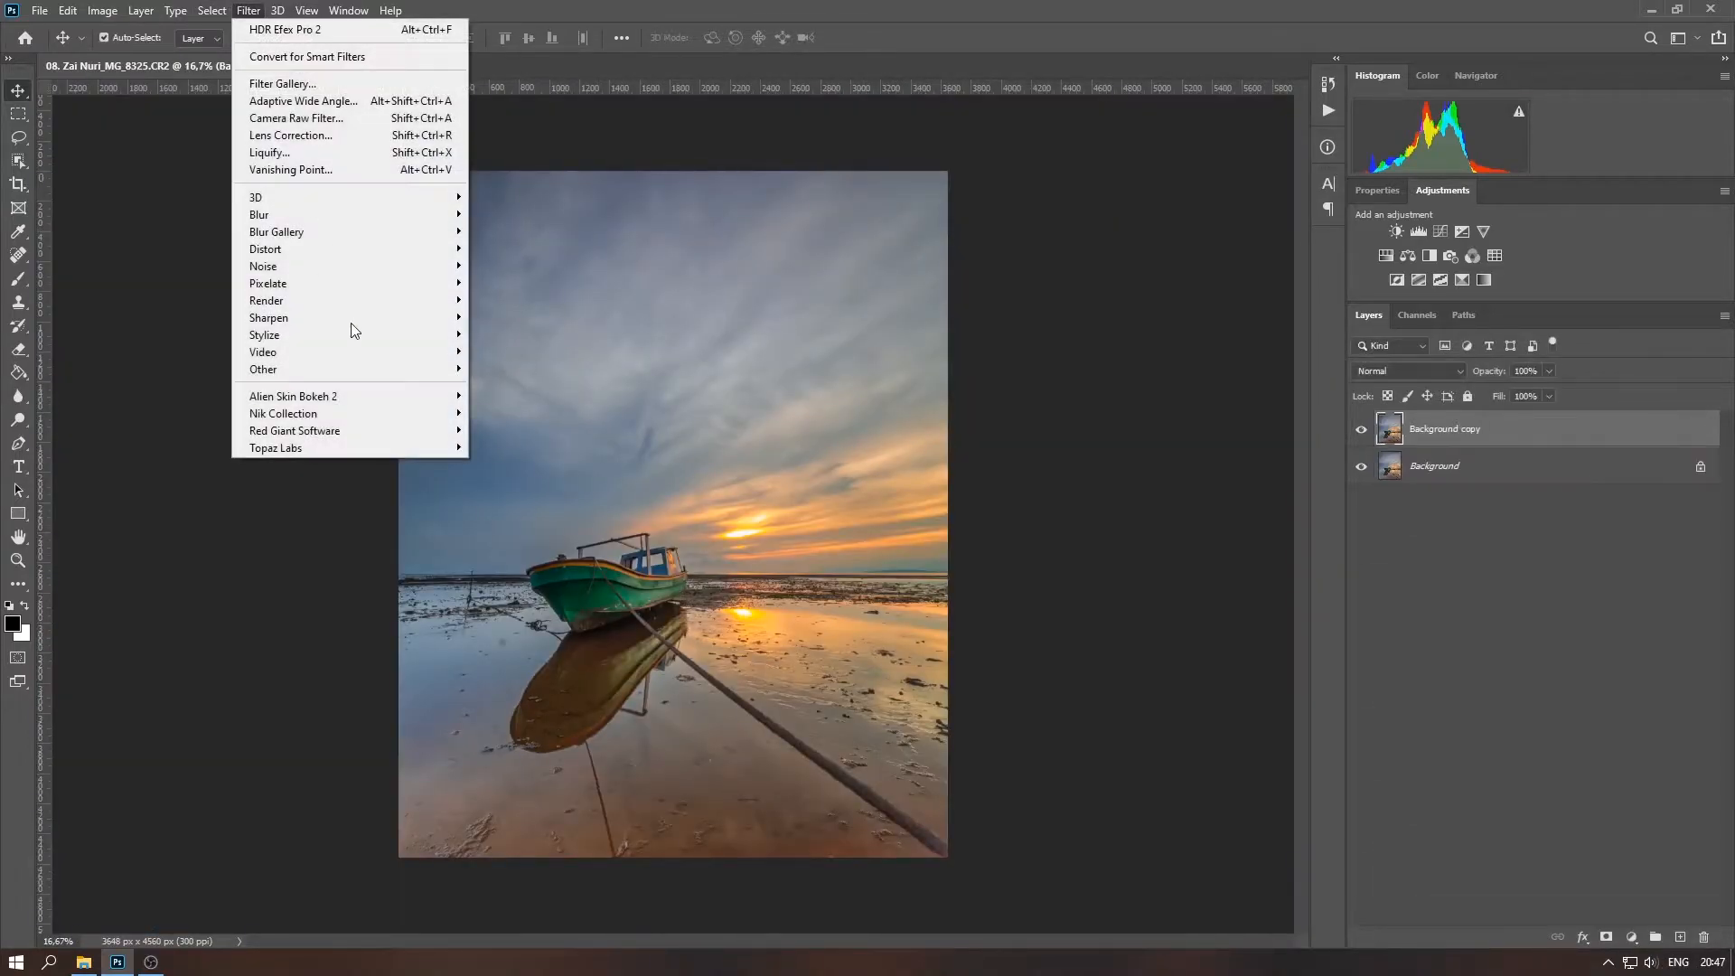
mouse_move(367, 449)
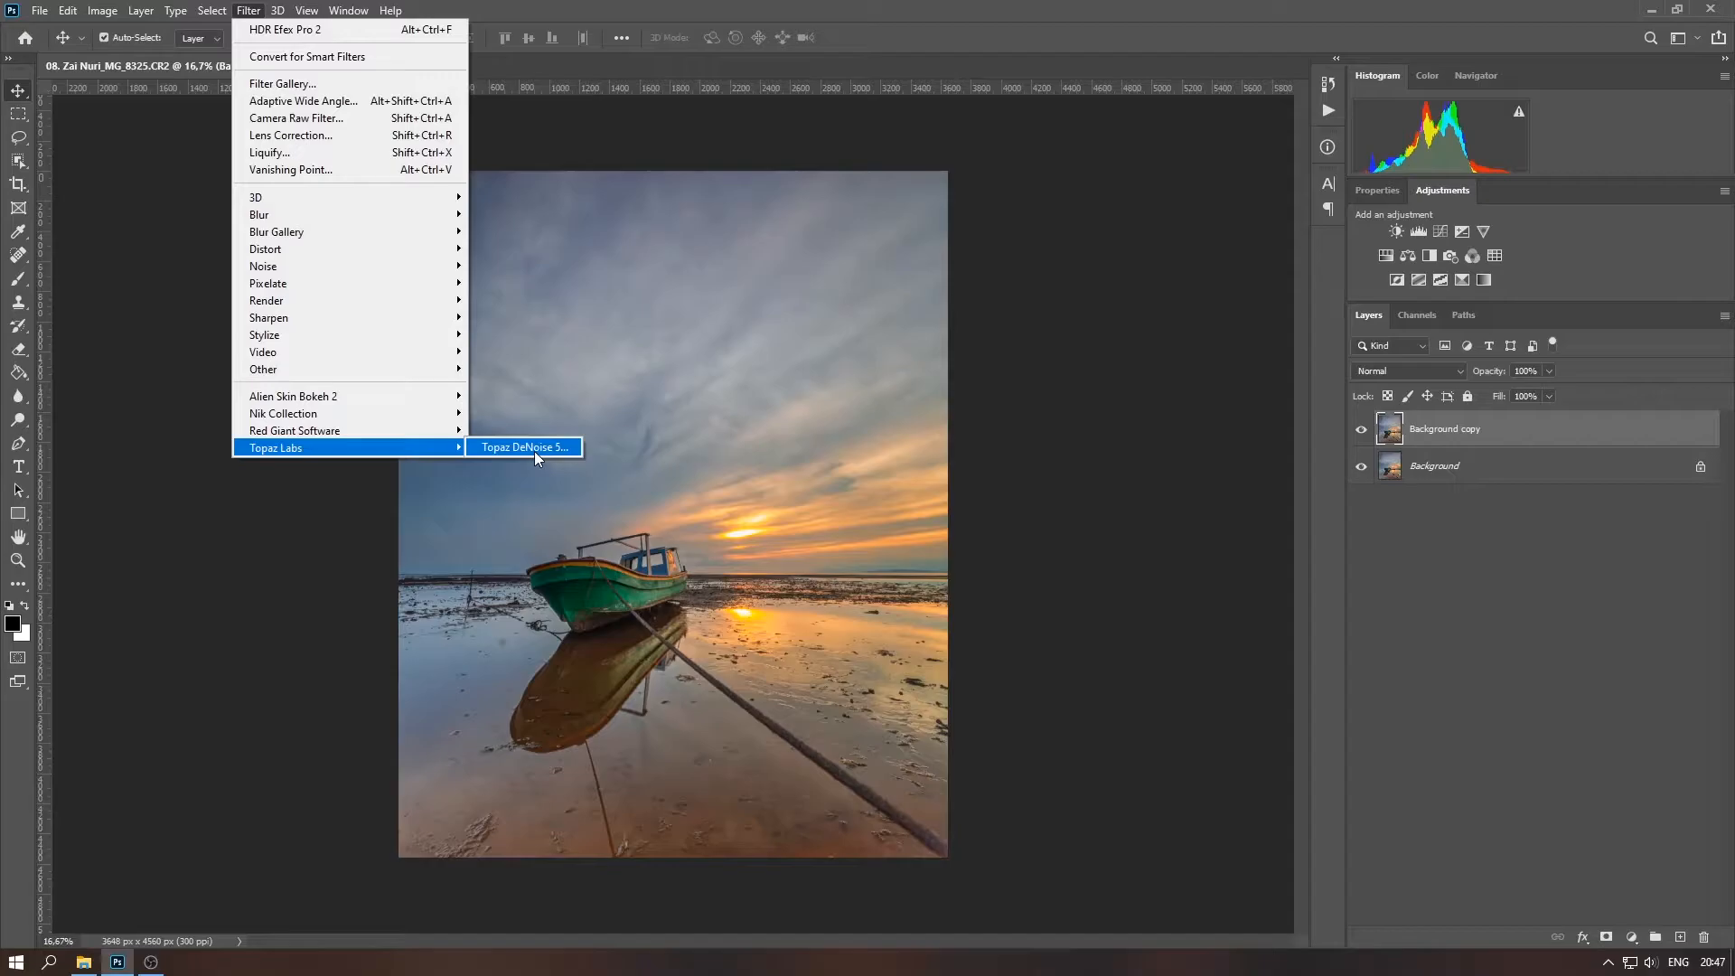
left_click(534, 449)
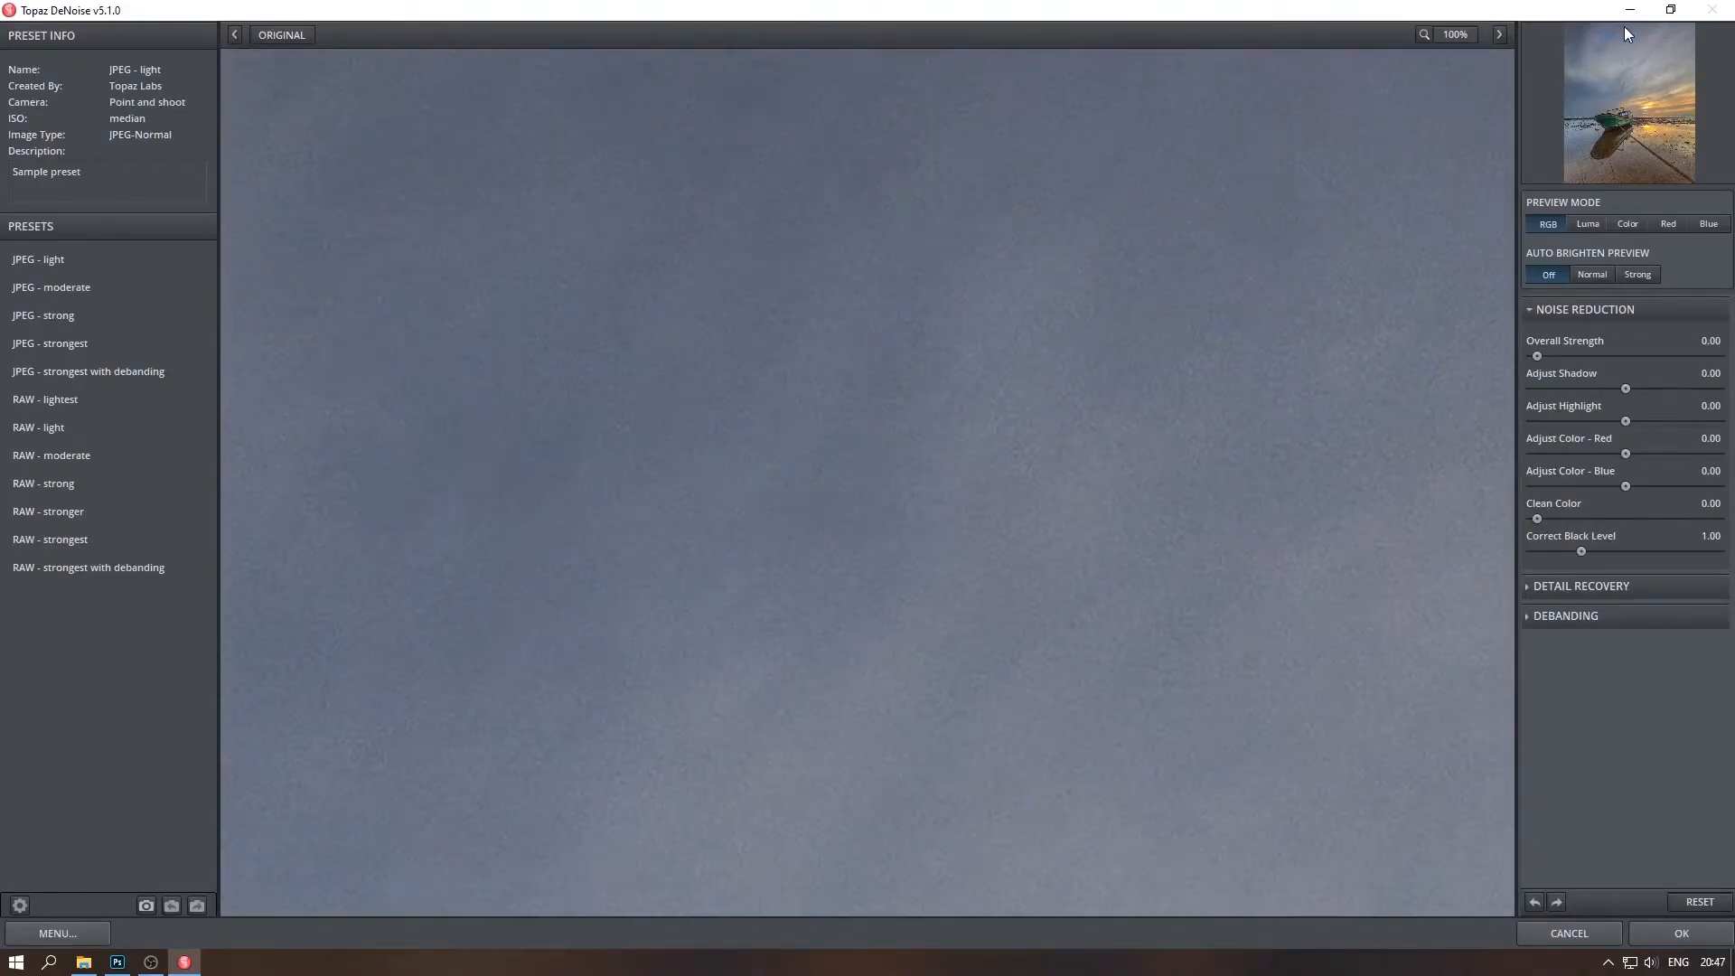
Apply noise reduction with Overall Strength 0.17, Recover Detail 0.20, Reduce Blur 0.10 and Add Grain 0.30
left_click(1614, 122)
left_click_drag(1614, 122, 1549, 46)
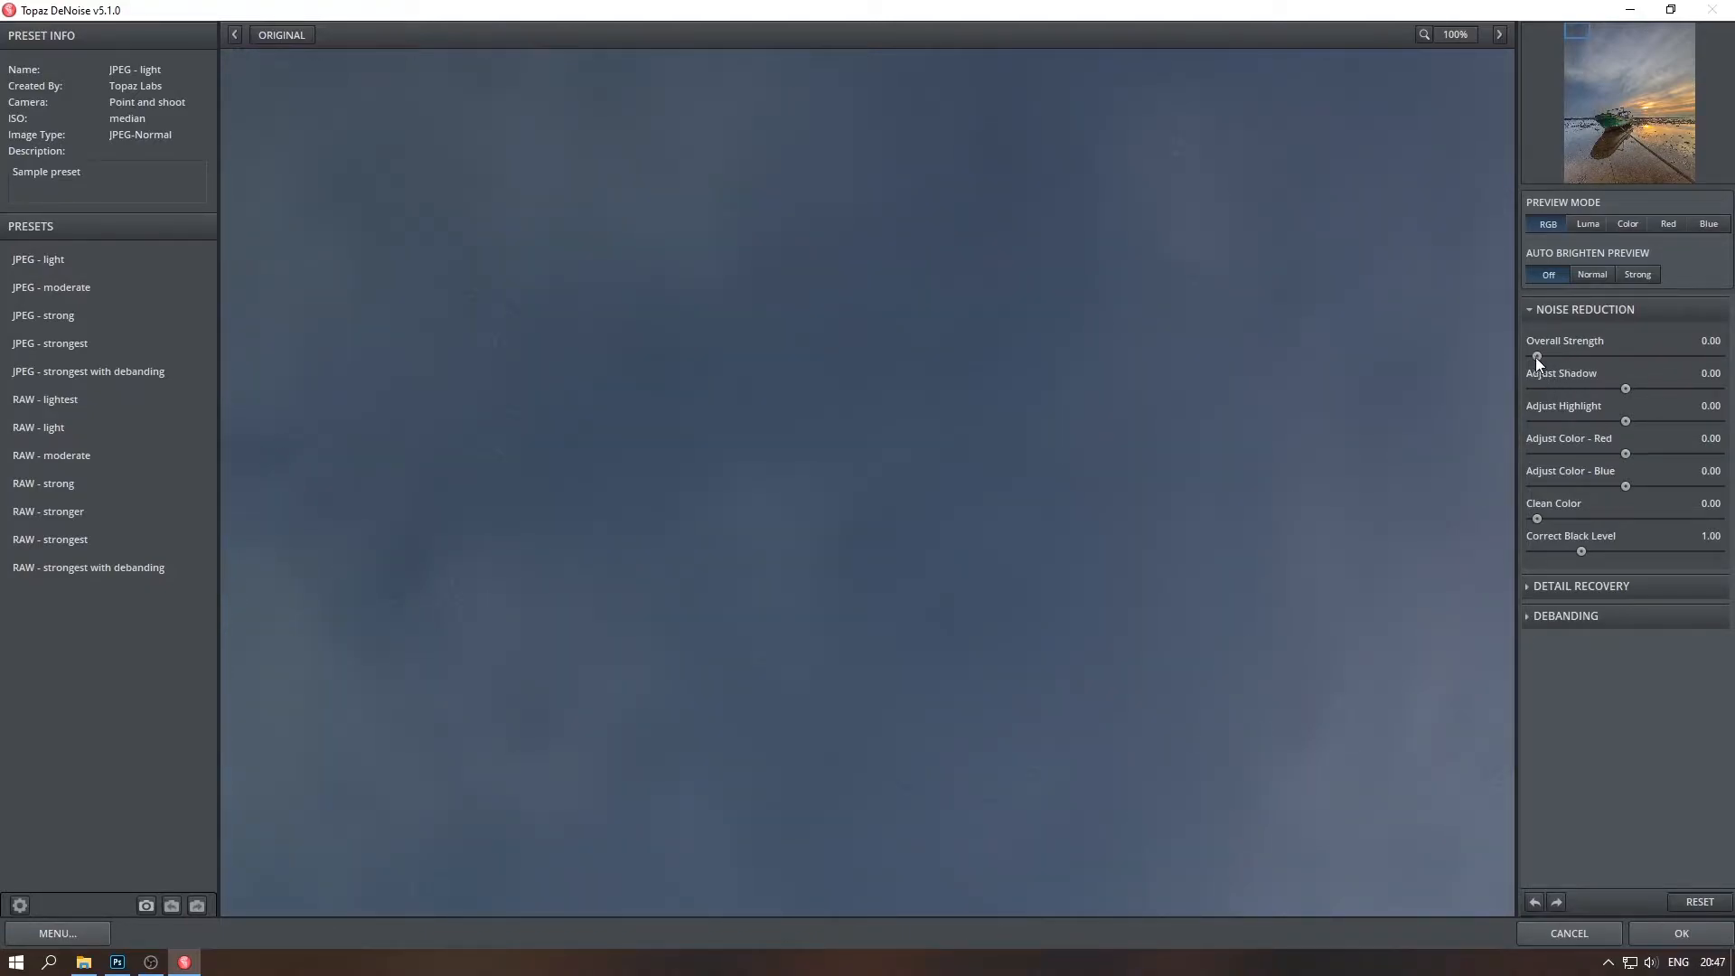
left_click_drag(1549, 356, 1567, 356)
left_click(1563, 586)
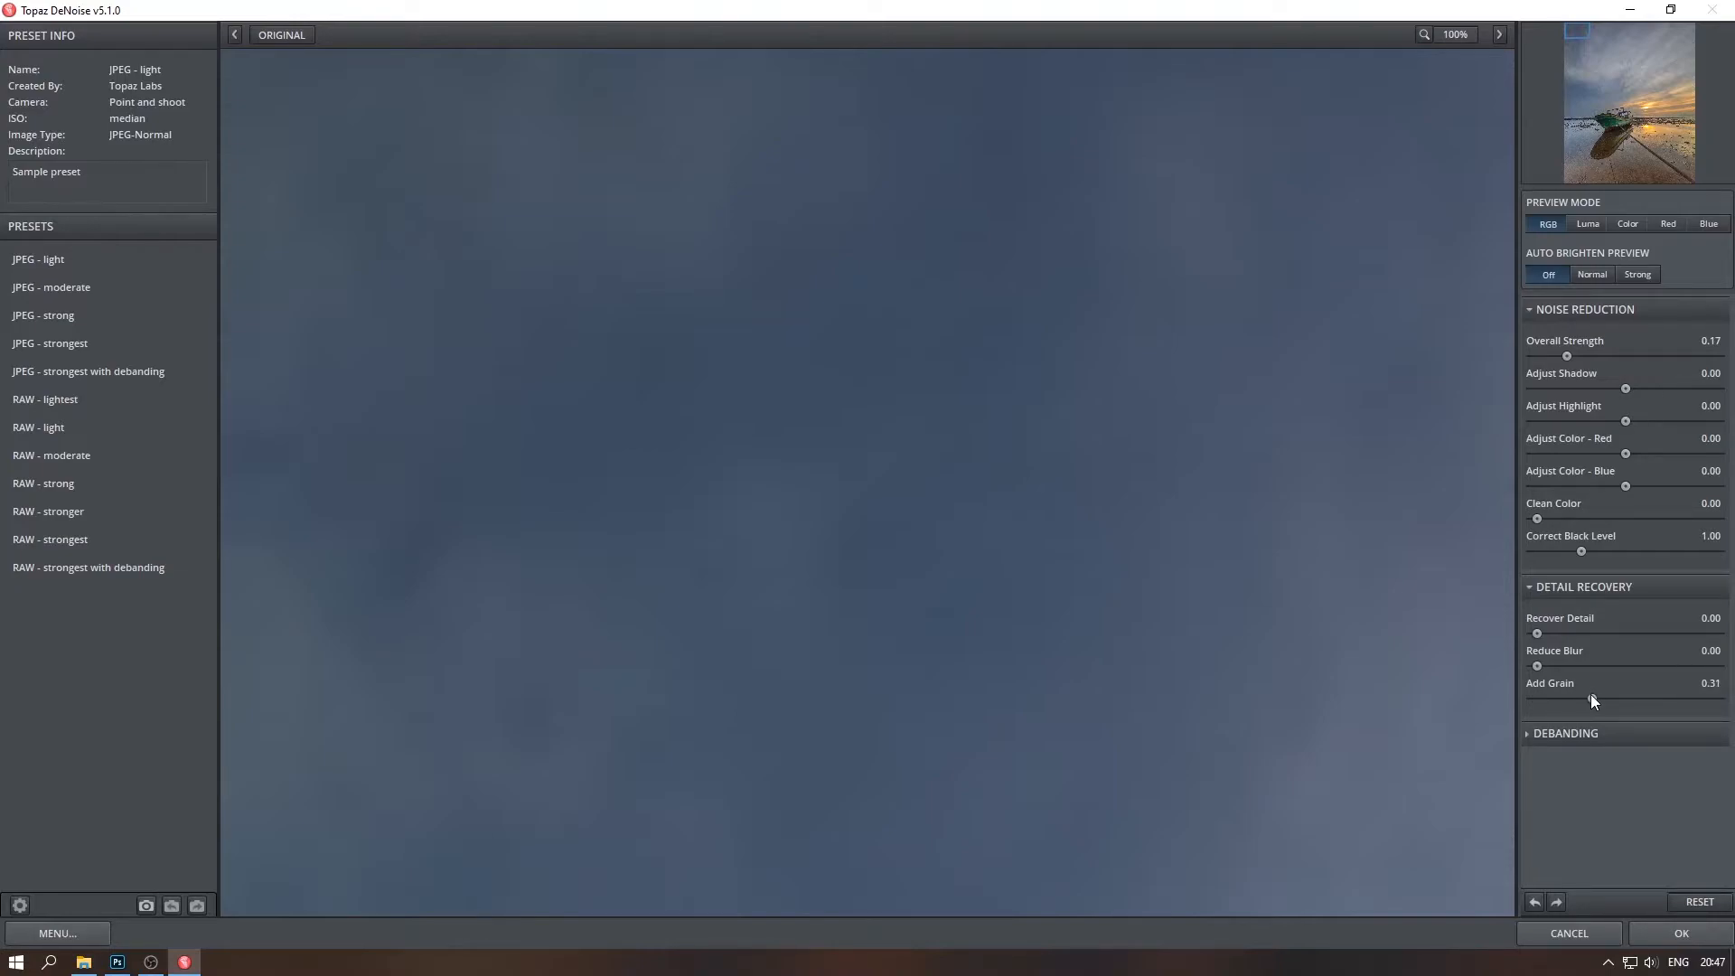
left_click_drag(1538, 632, 1572, 633)
left_click_drag(1578, 28, 1538, 24)
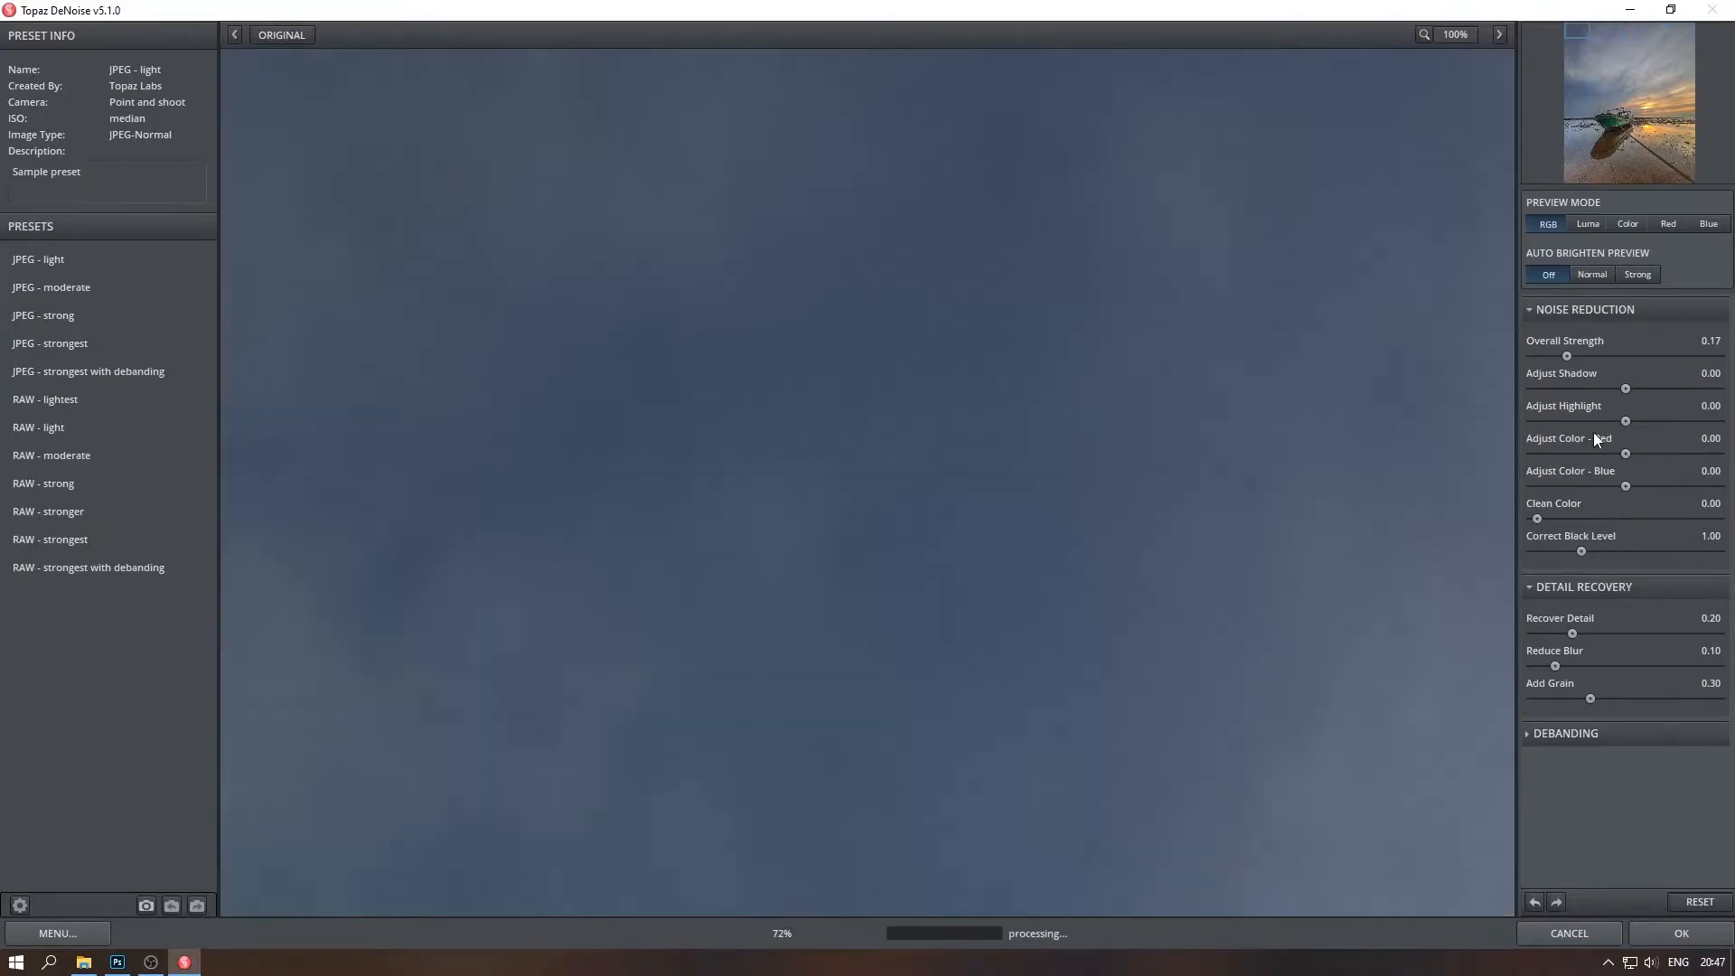
left_click(1663, 932)
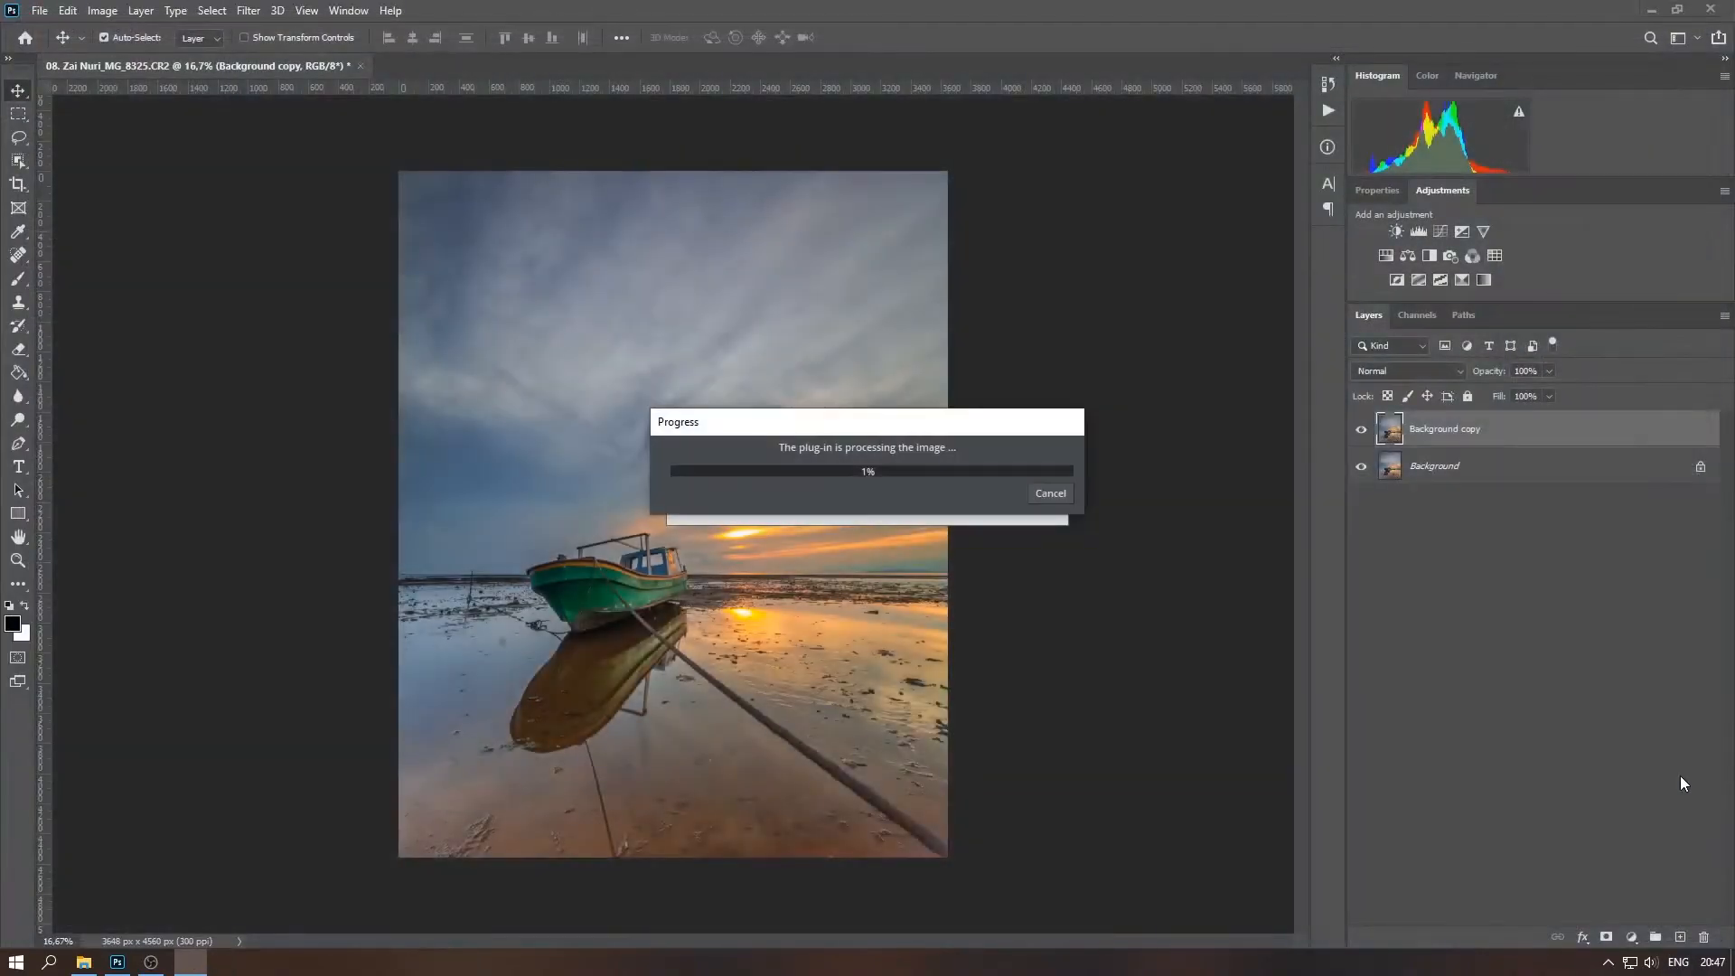
Compare the boat area with the denoised layer hidden and shown, and undo the accidental shift of that layer
scroll(724, 414, "up", 3)
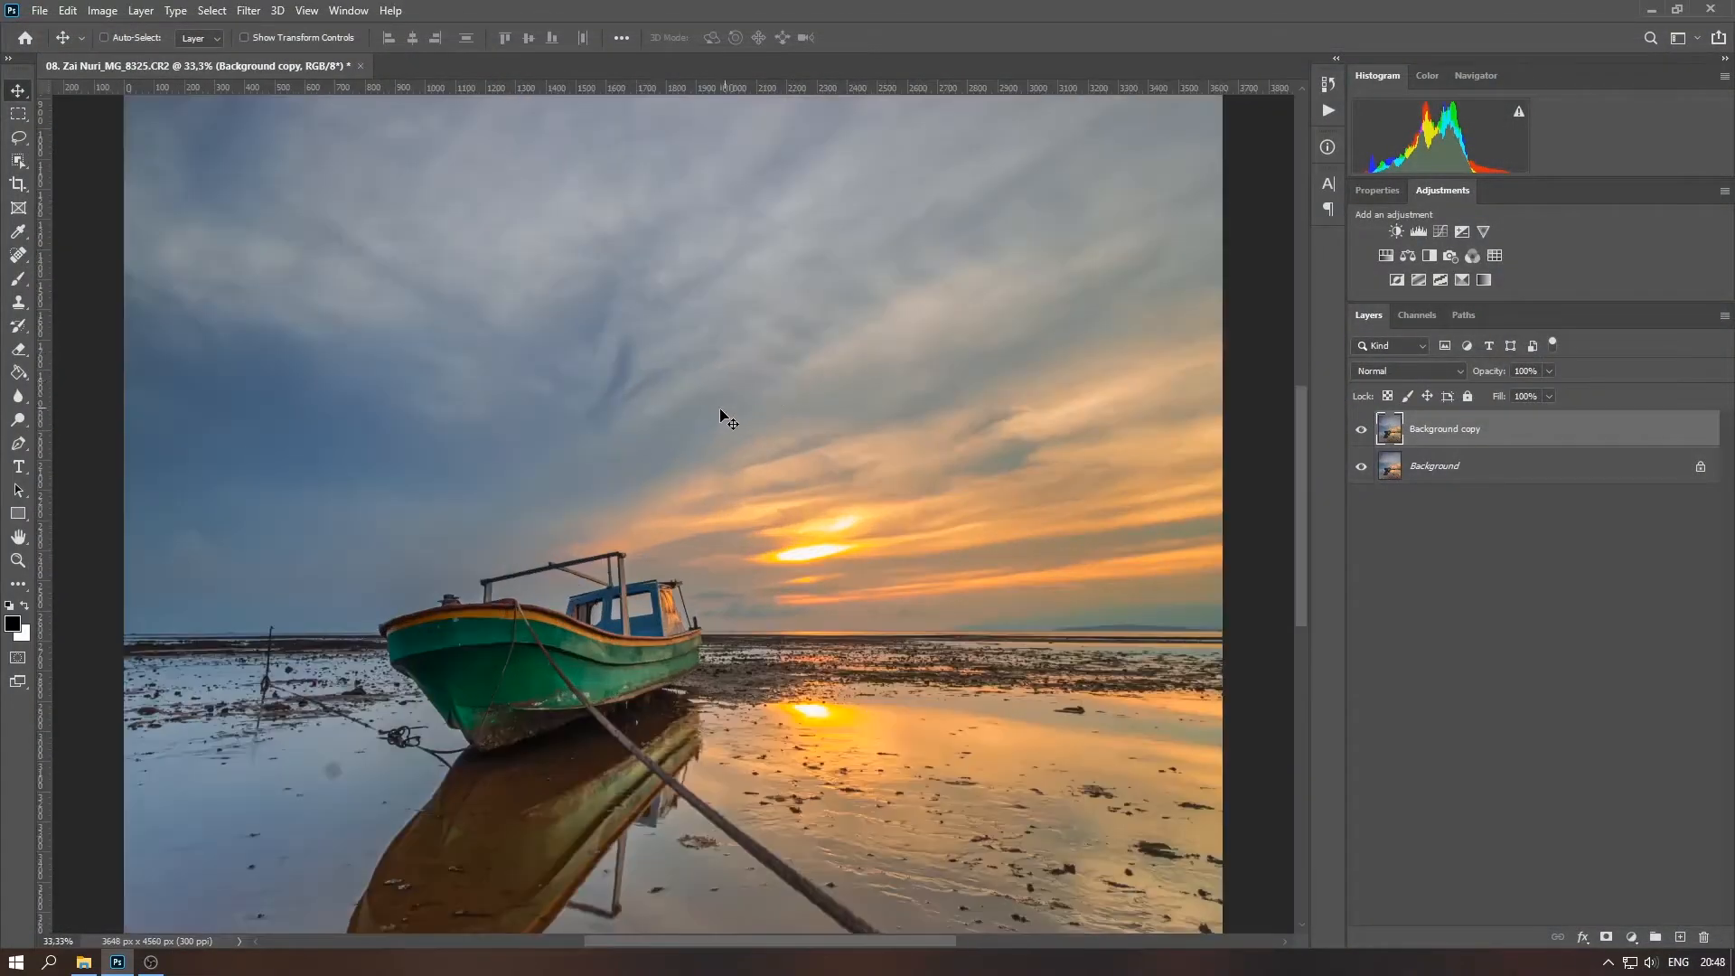
left_click_drag(551, 583, 715, 434)
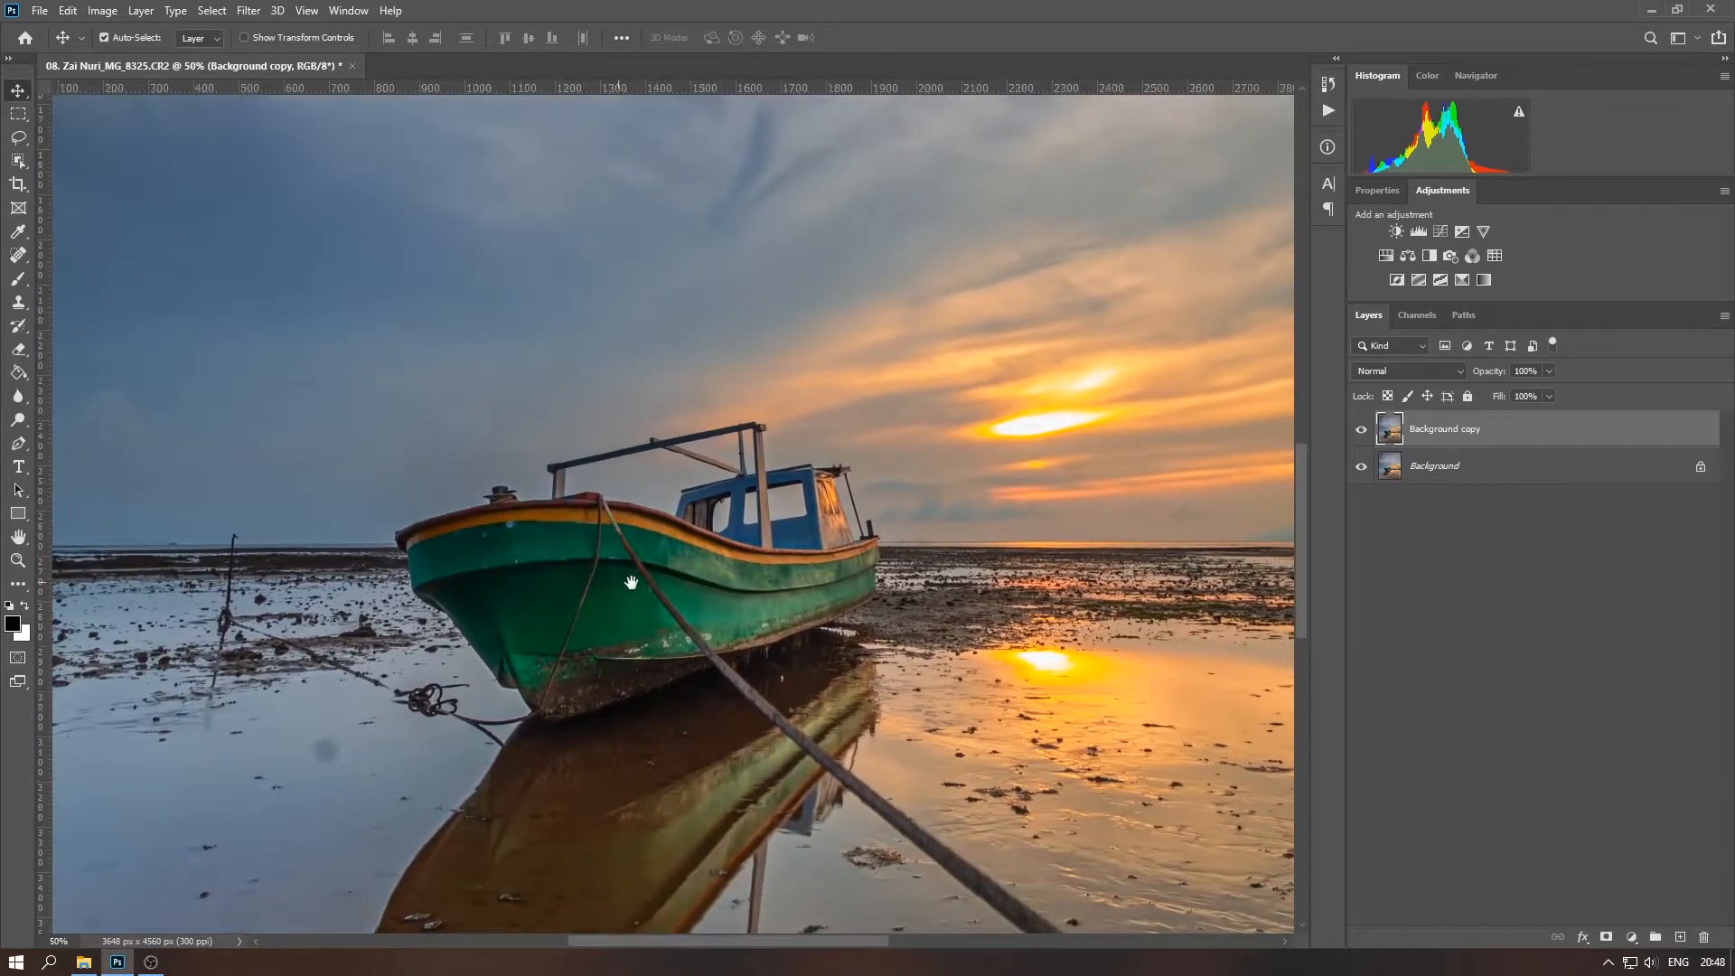
key("ctrl+plus")
left_click_drag(732, 609, 817, 527)
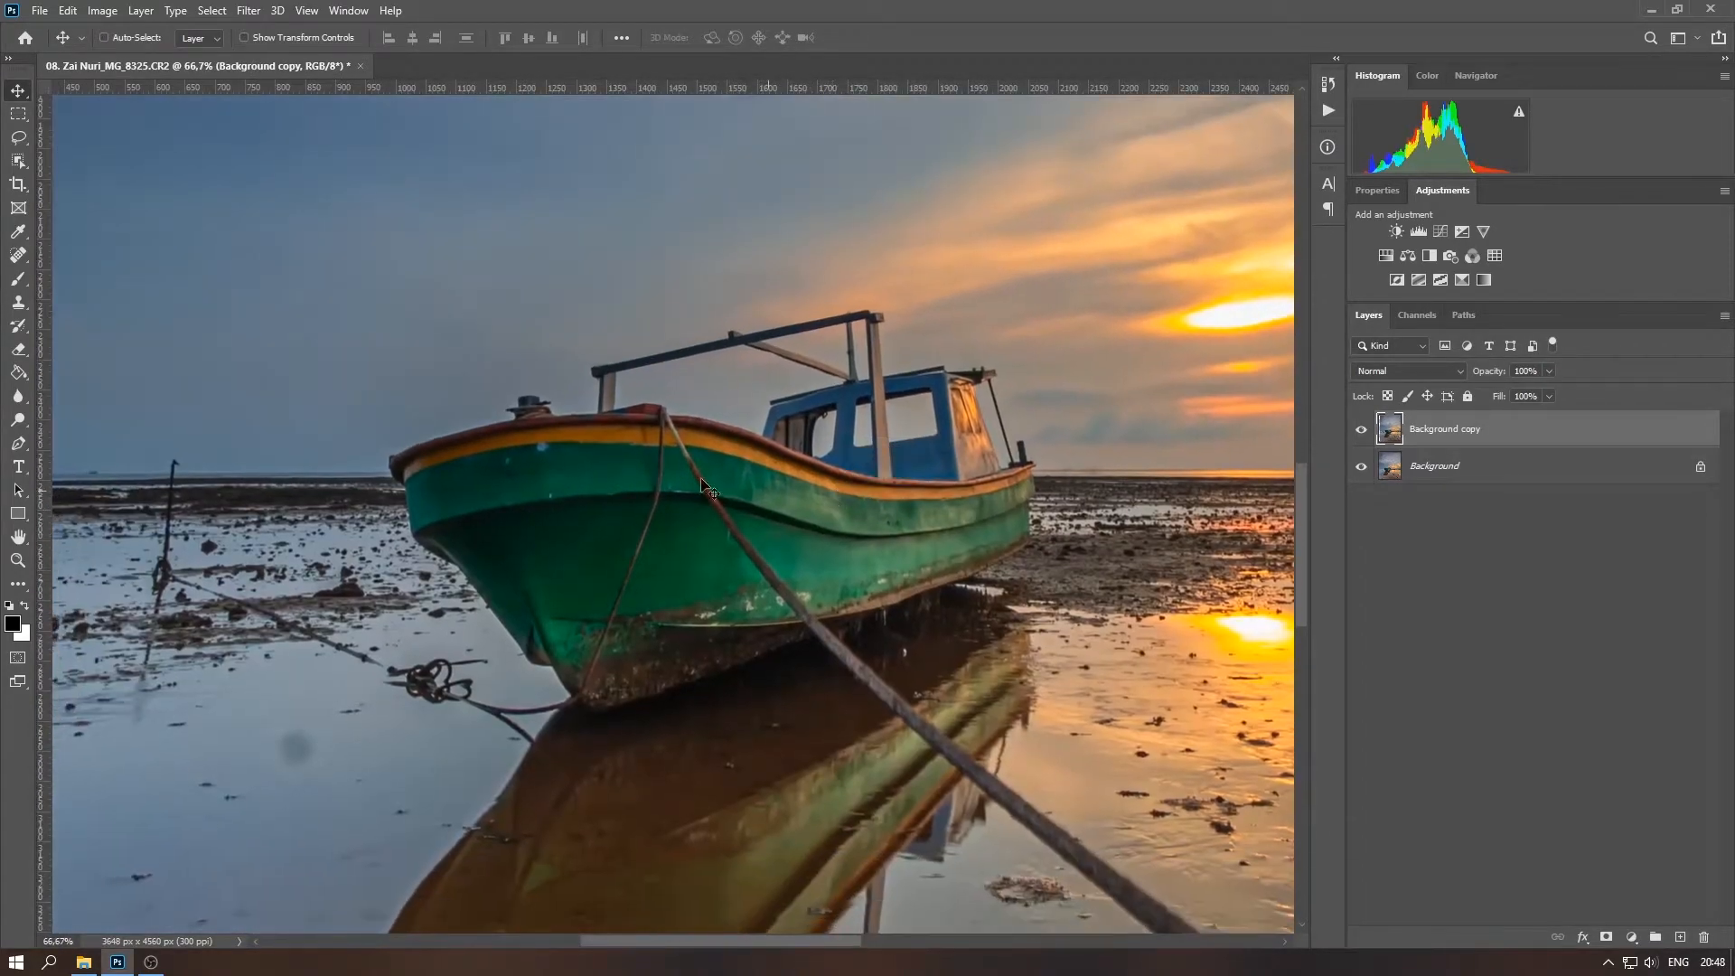
left_click(1362, 431)
left_click(1362, 431)
left_click(1362, 431)
left_click(1362, 431)
key("ctrl+0")
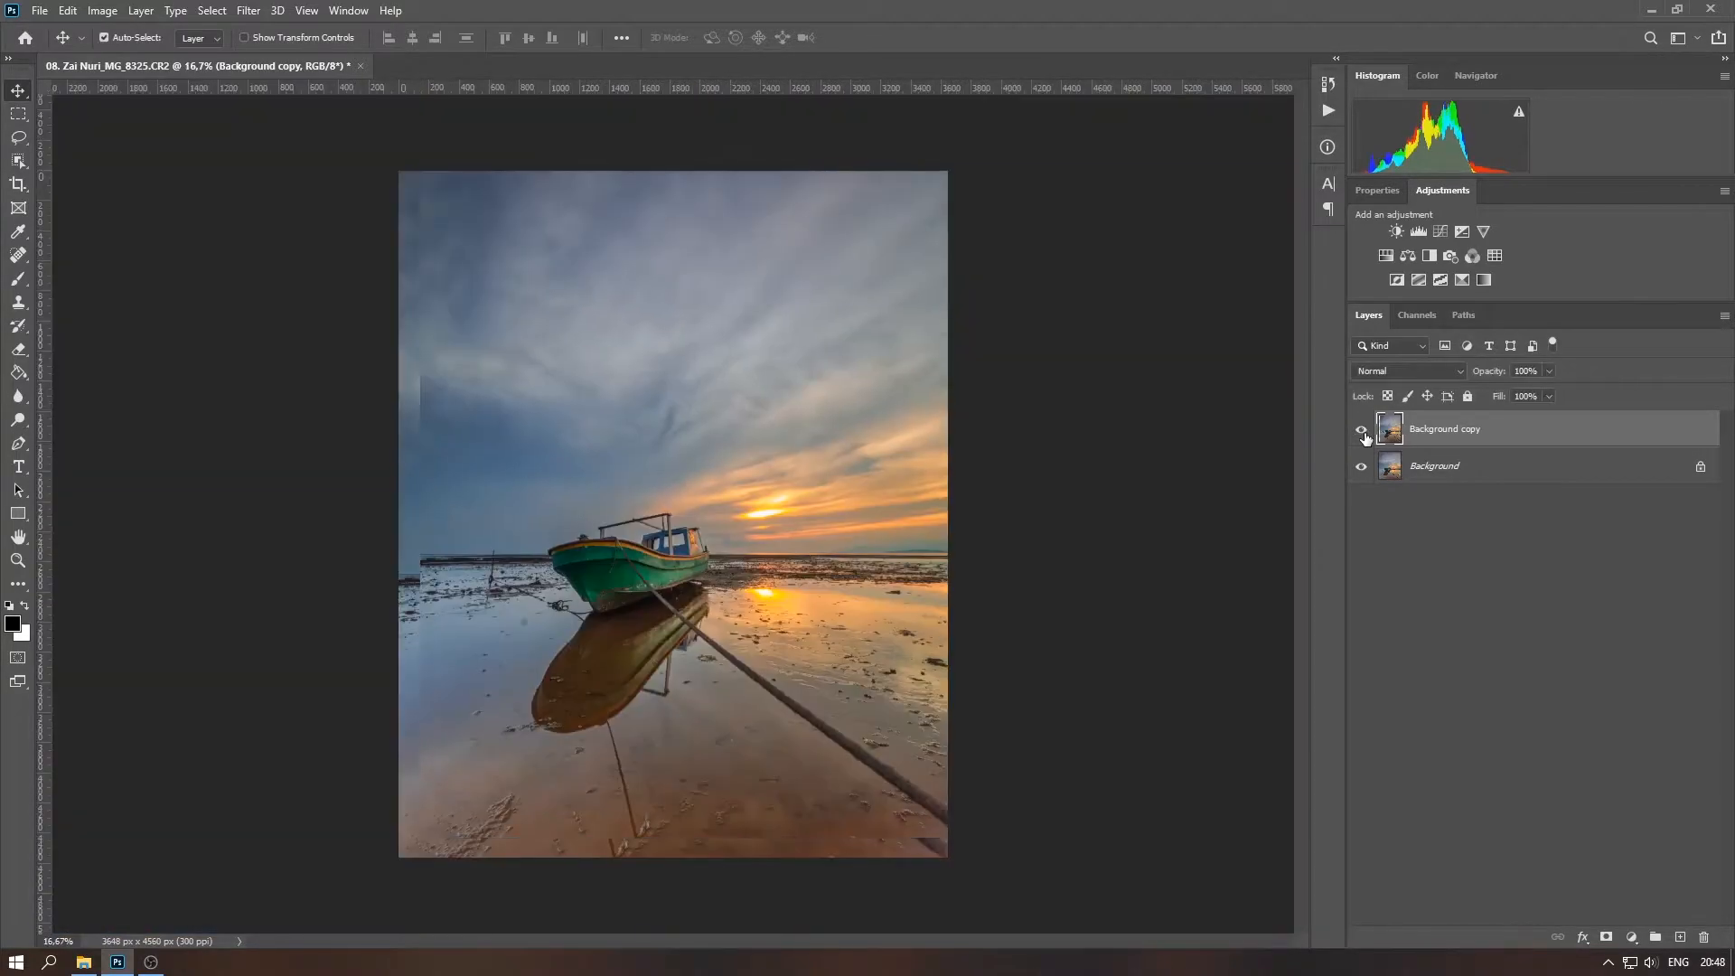
left_click(1362, 433)
key("ctrl+z")
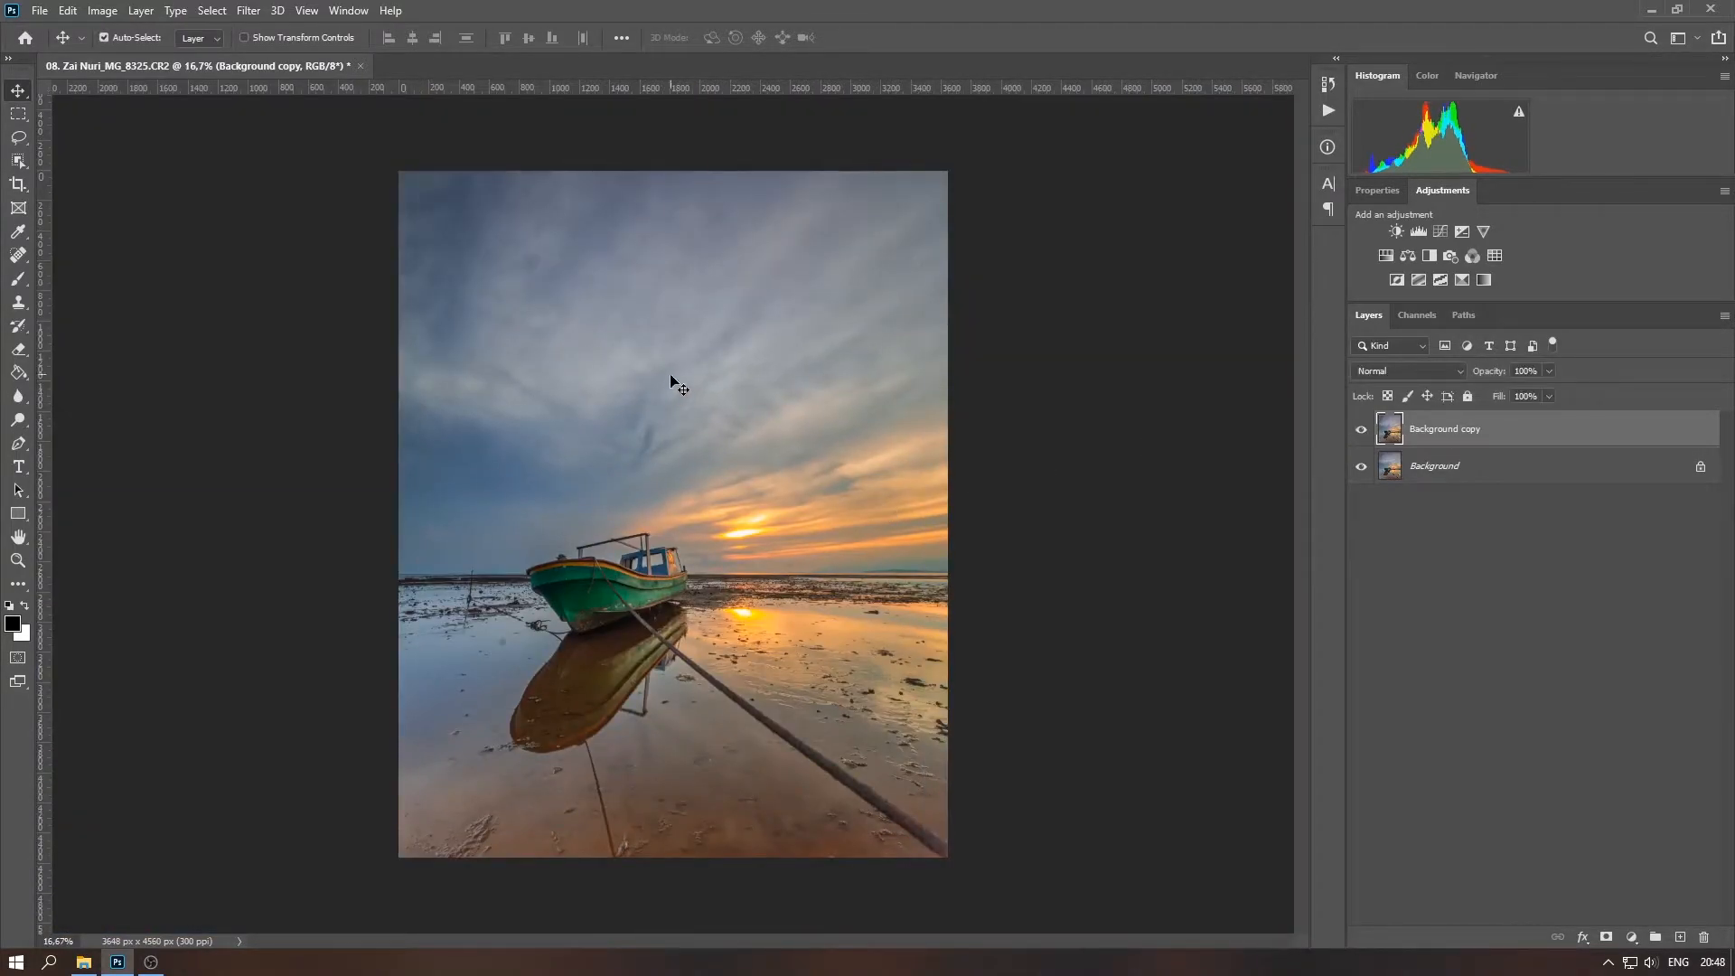
Inspect the Blue channel of the image in grayscale and duplicate the Red channel
key("ctrl+plus")
key("ctrl+plus")
key("ctrl+plus")
key("ctrl+plus")
left_click_drag(531, 589, 756, 215)
left_click(1417, 315)
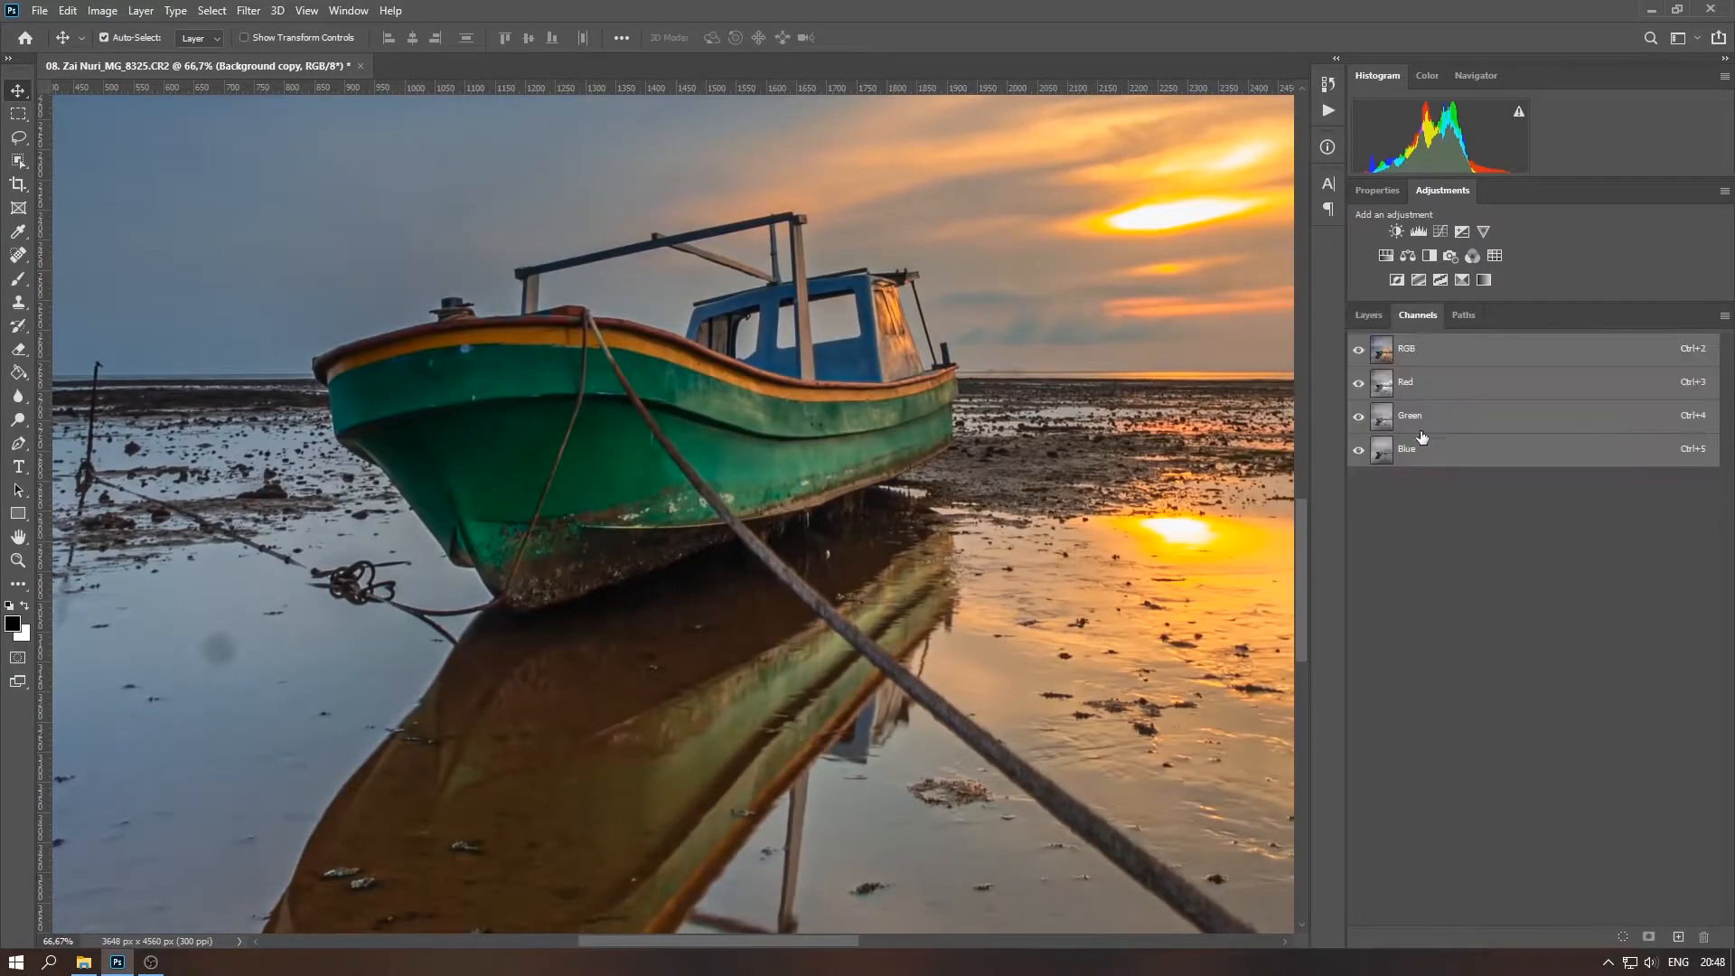
left_click(1424, 452)
key("ctrl+0")
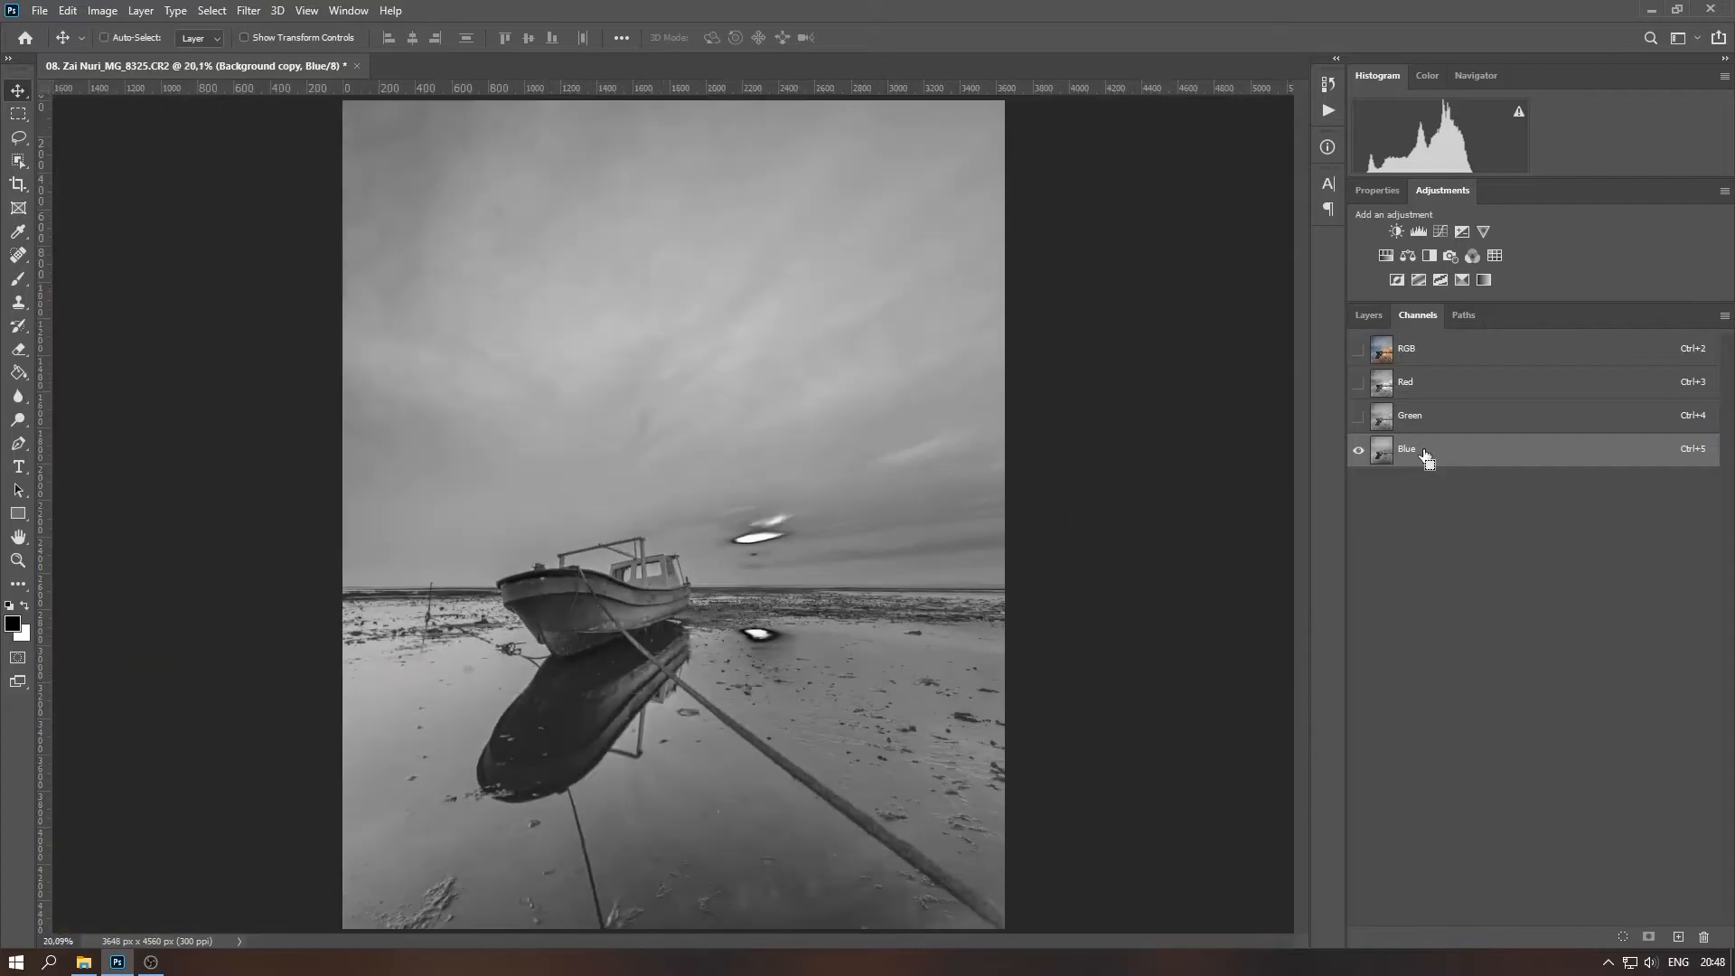
left_click_drag(1437, 383, 1678, 937)
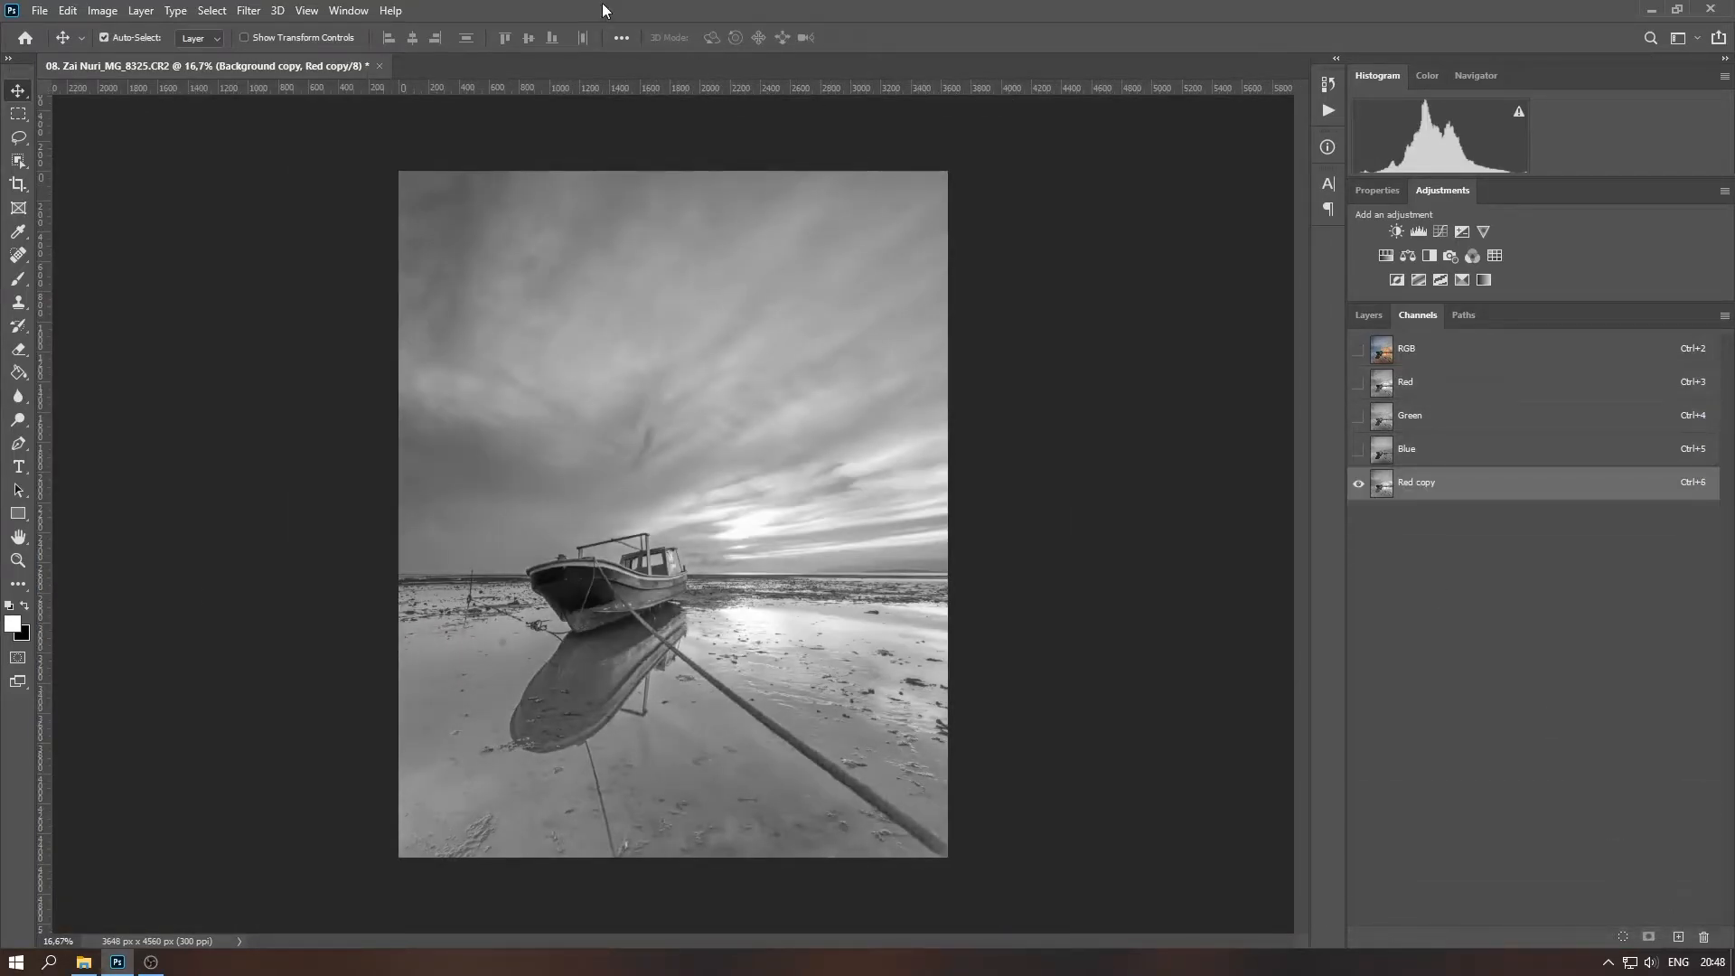
Apply Levels to the Red copy channel with input black 90 and input white 97 for a near black-and-white mask
left_click(102, 10)
mouse_move(126, 54)
left_click(316, 85)
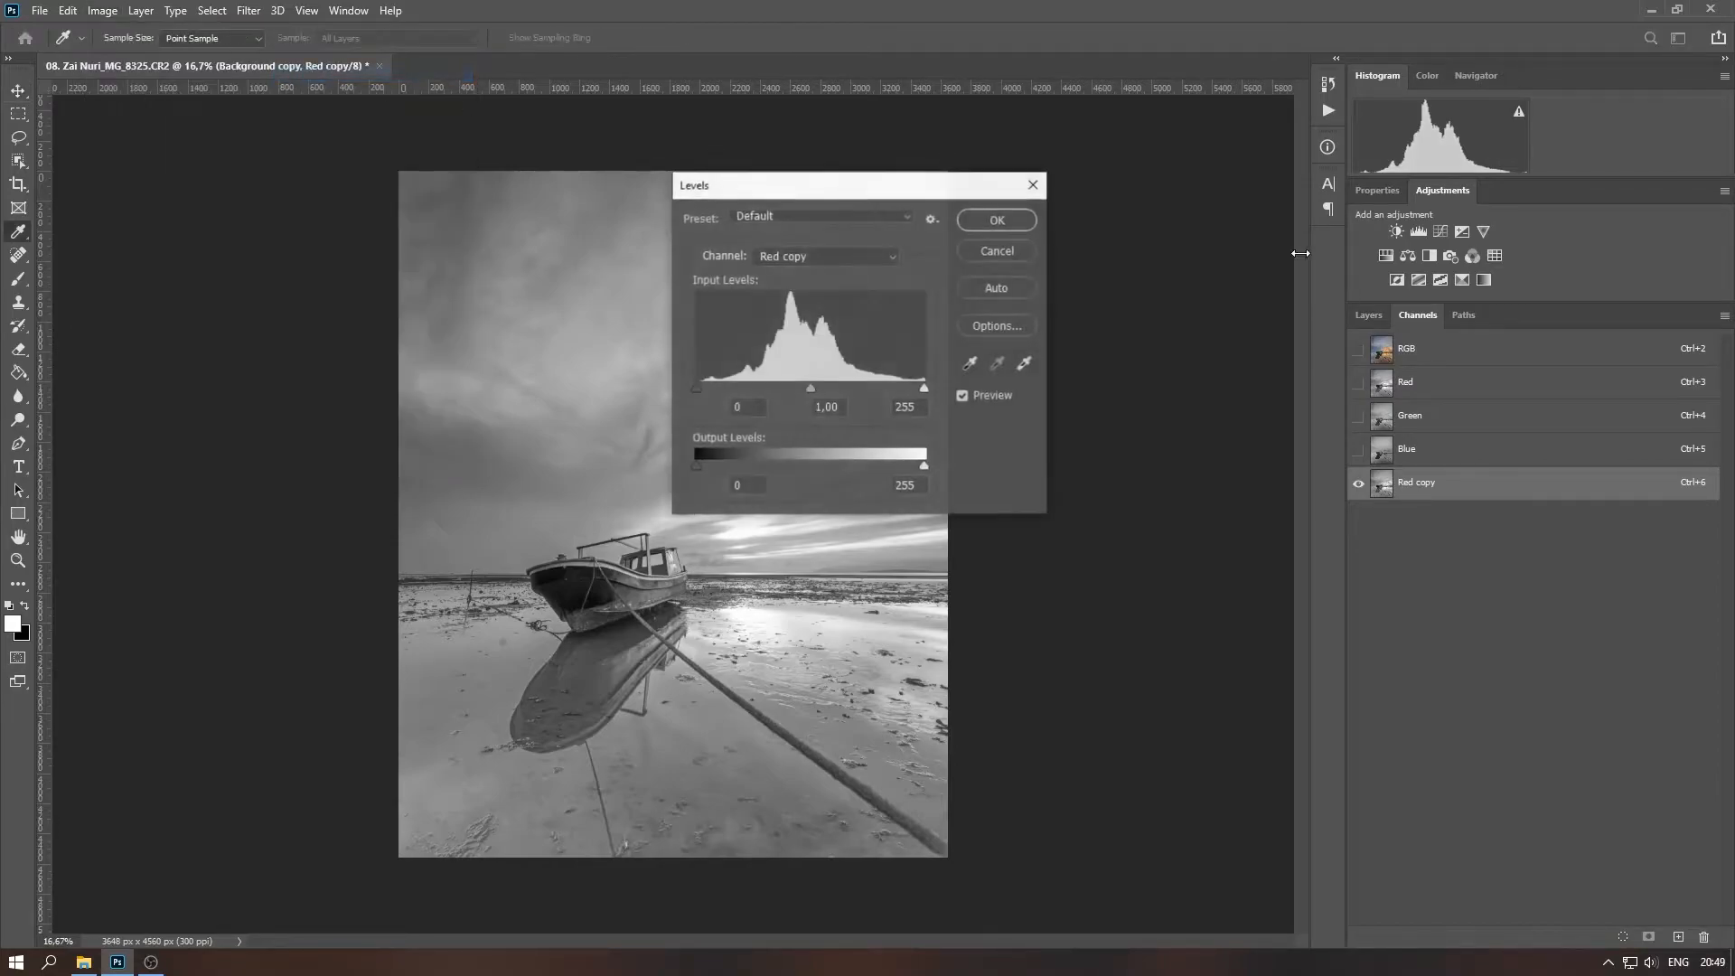
left_click_drag(696, 389, 757, 388)
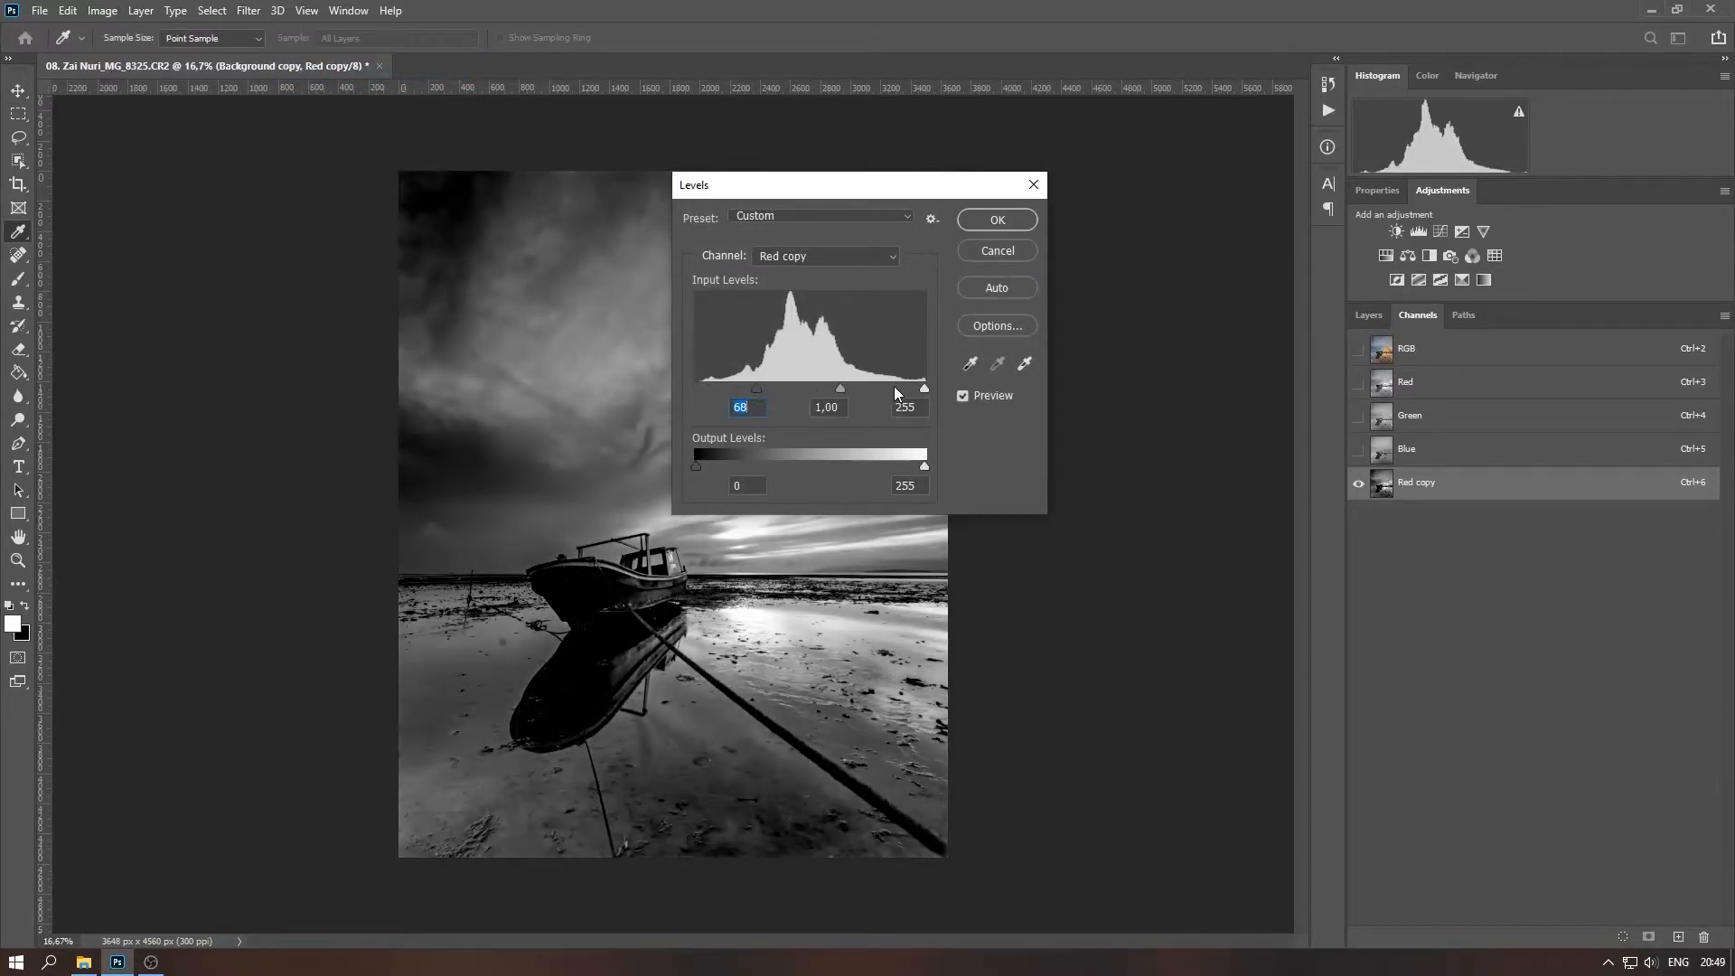
left_click_drag(921, 389, 776, 387)
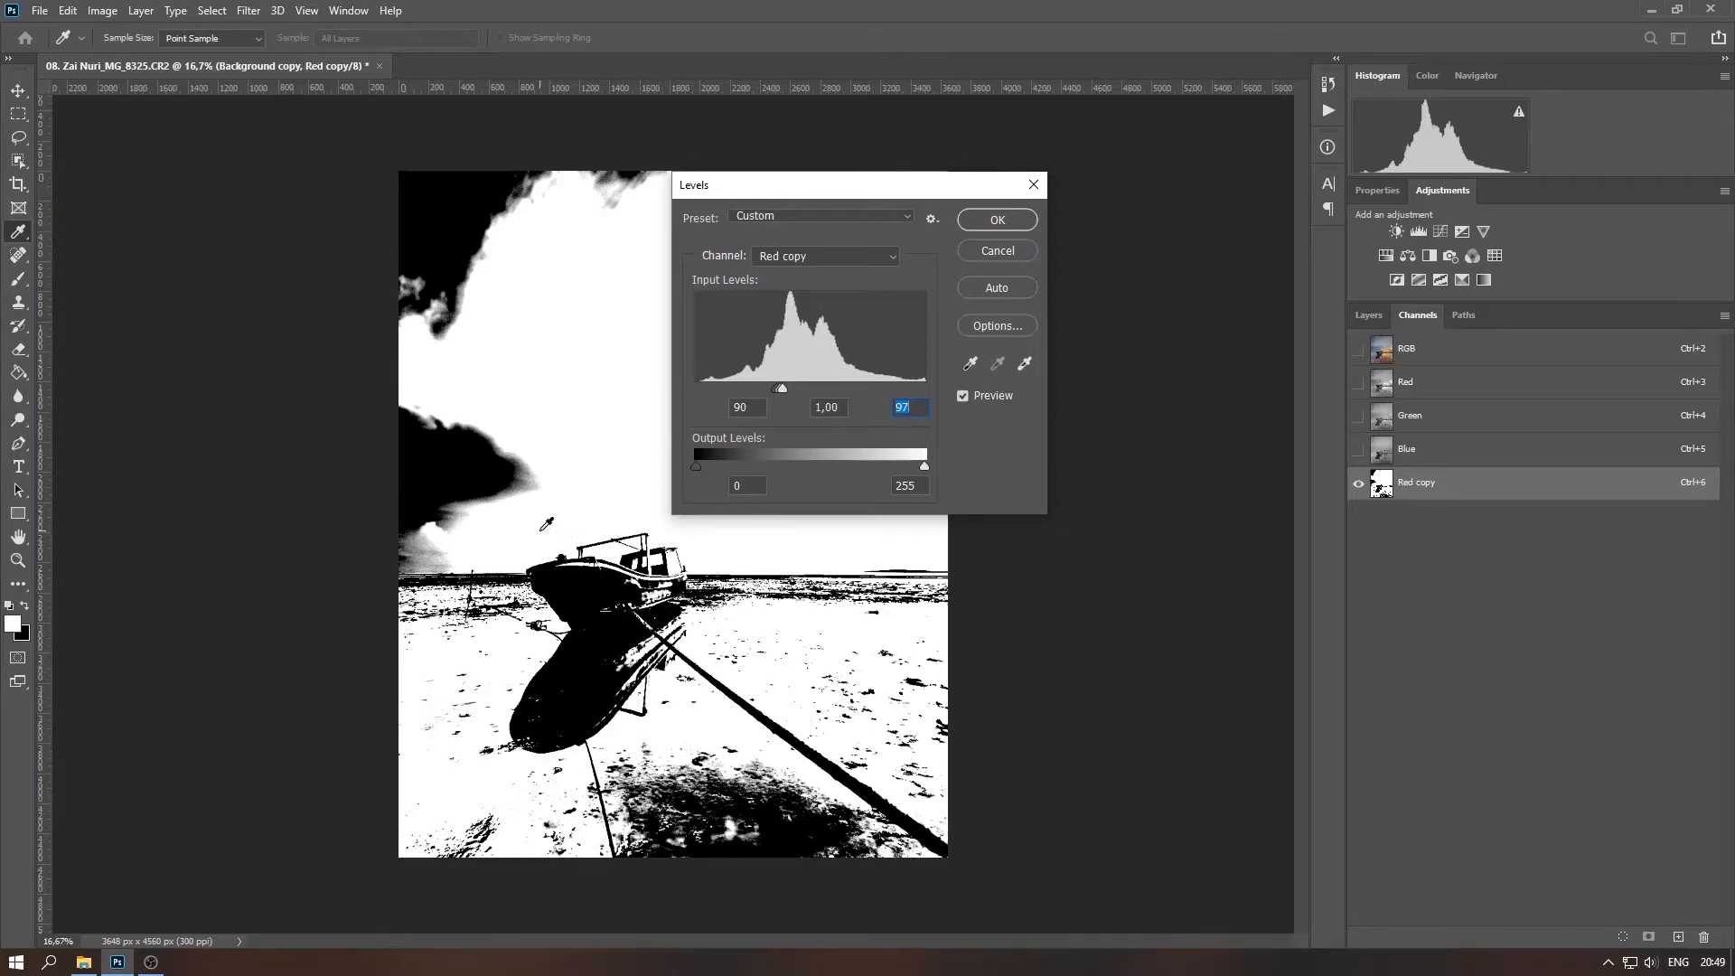
left_click(998, 221)
Turn the Red copy channel into a layer mask on the Background copy layer and delete the extra channel
left_click_drag(1526, 500, 1624, 936)
left_click_drag(1661, 494, 1704, 936)
left_click(1370, 316)
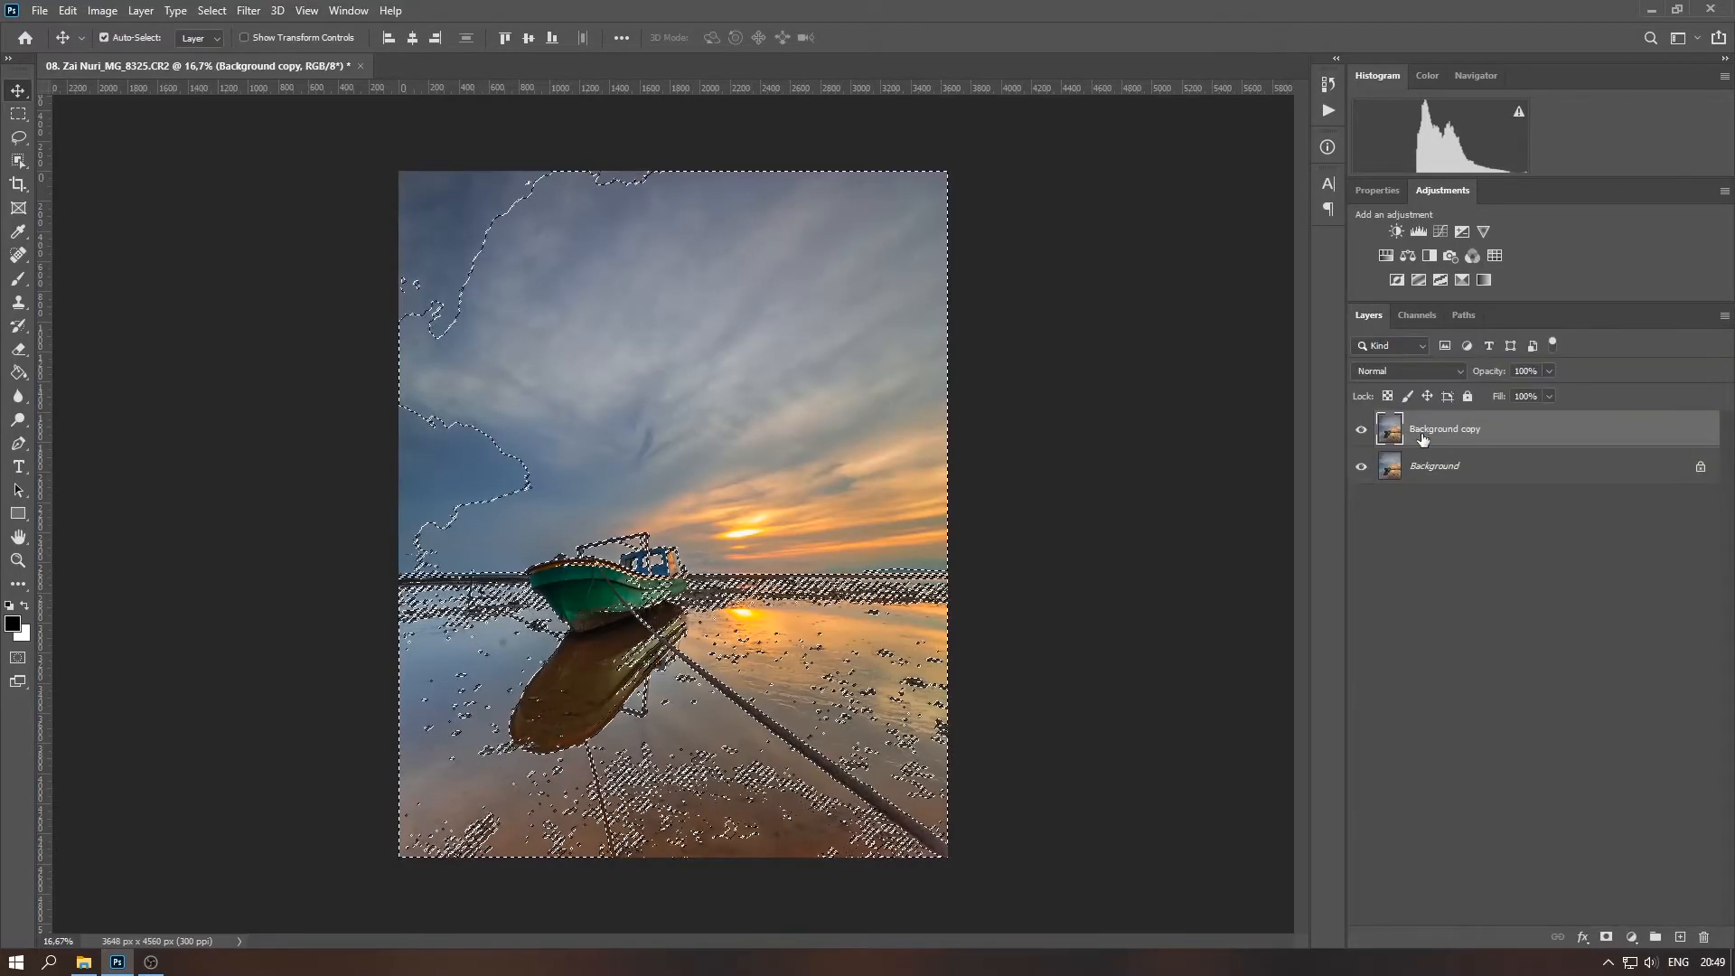
left_click(1606, 937)
Hide the Background layer and paint the Background copy mask white over the sky, reflection and foreground sand with a 464 px brush at 80% hardness
left_click(1361, 466)
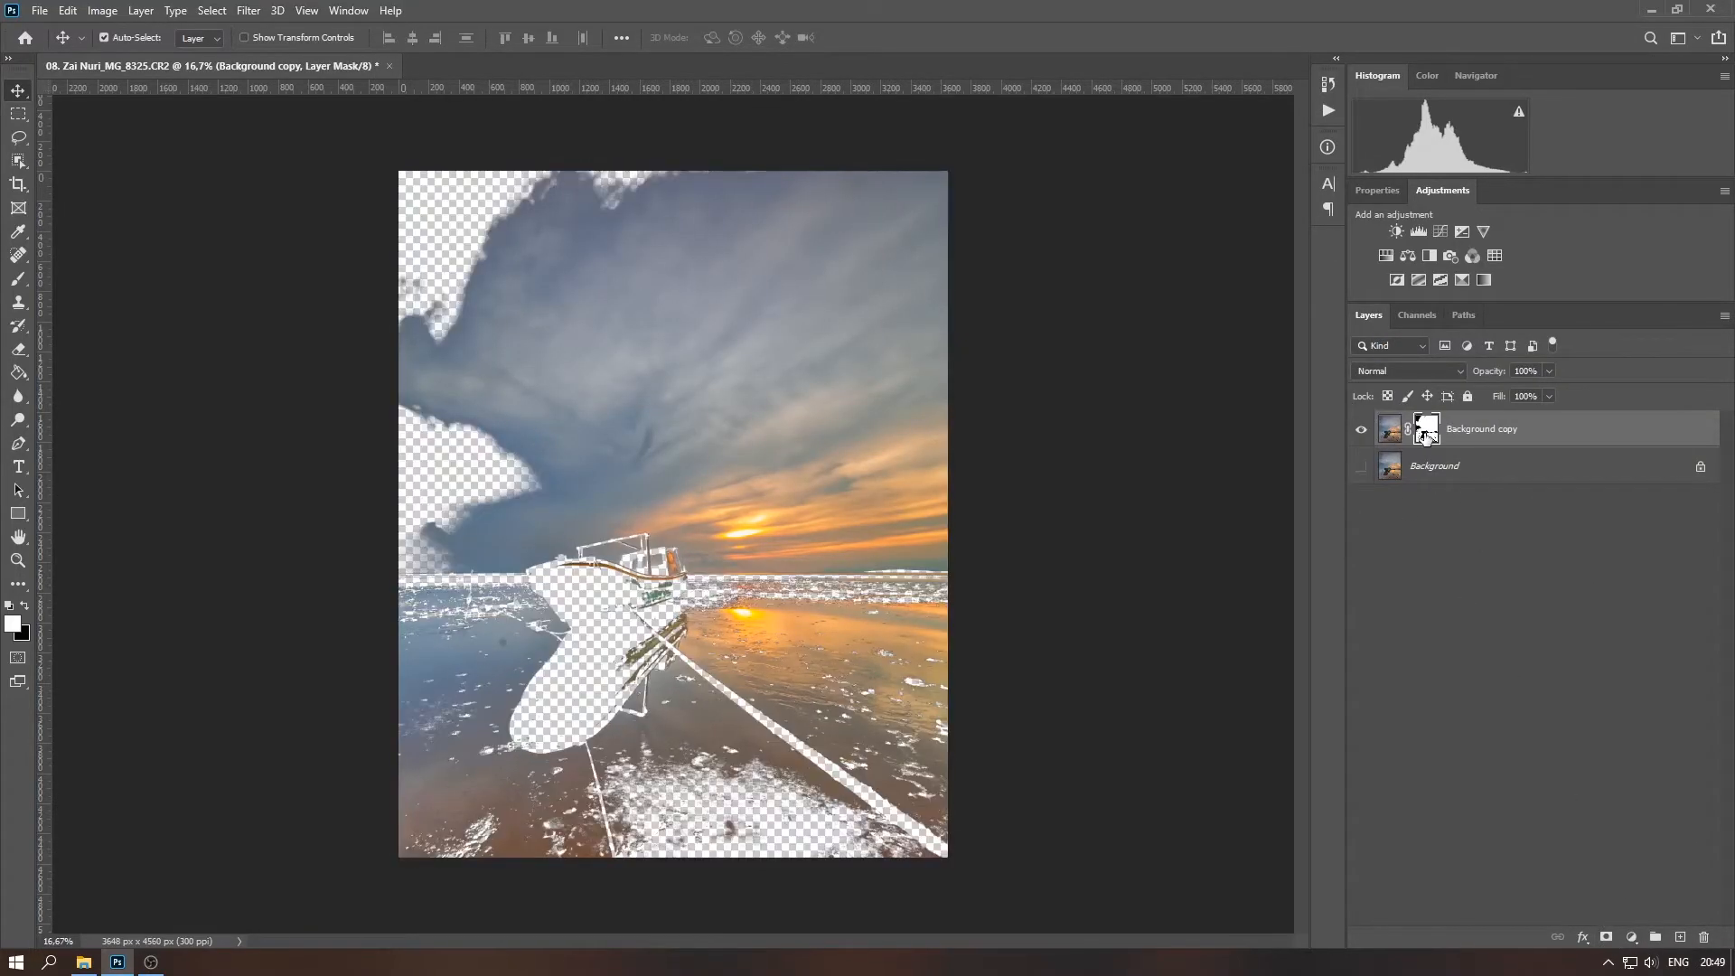
left_click(20, 282)
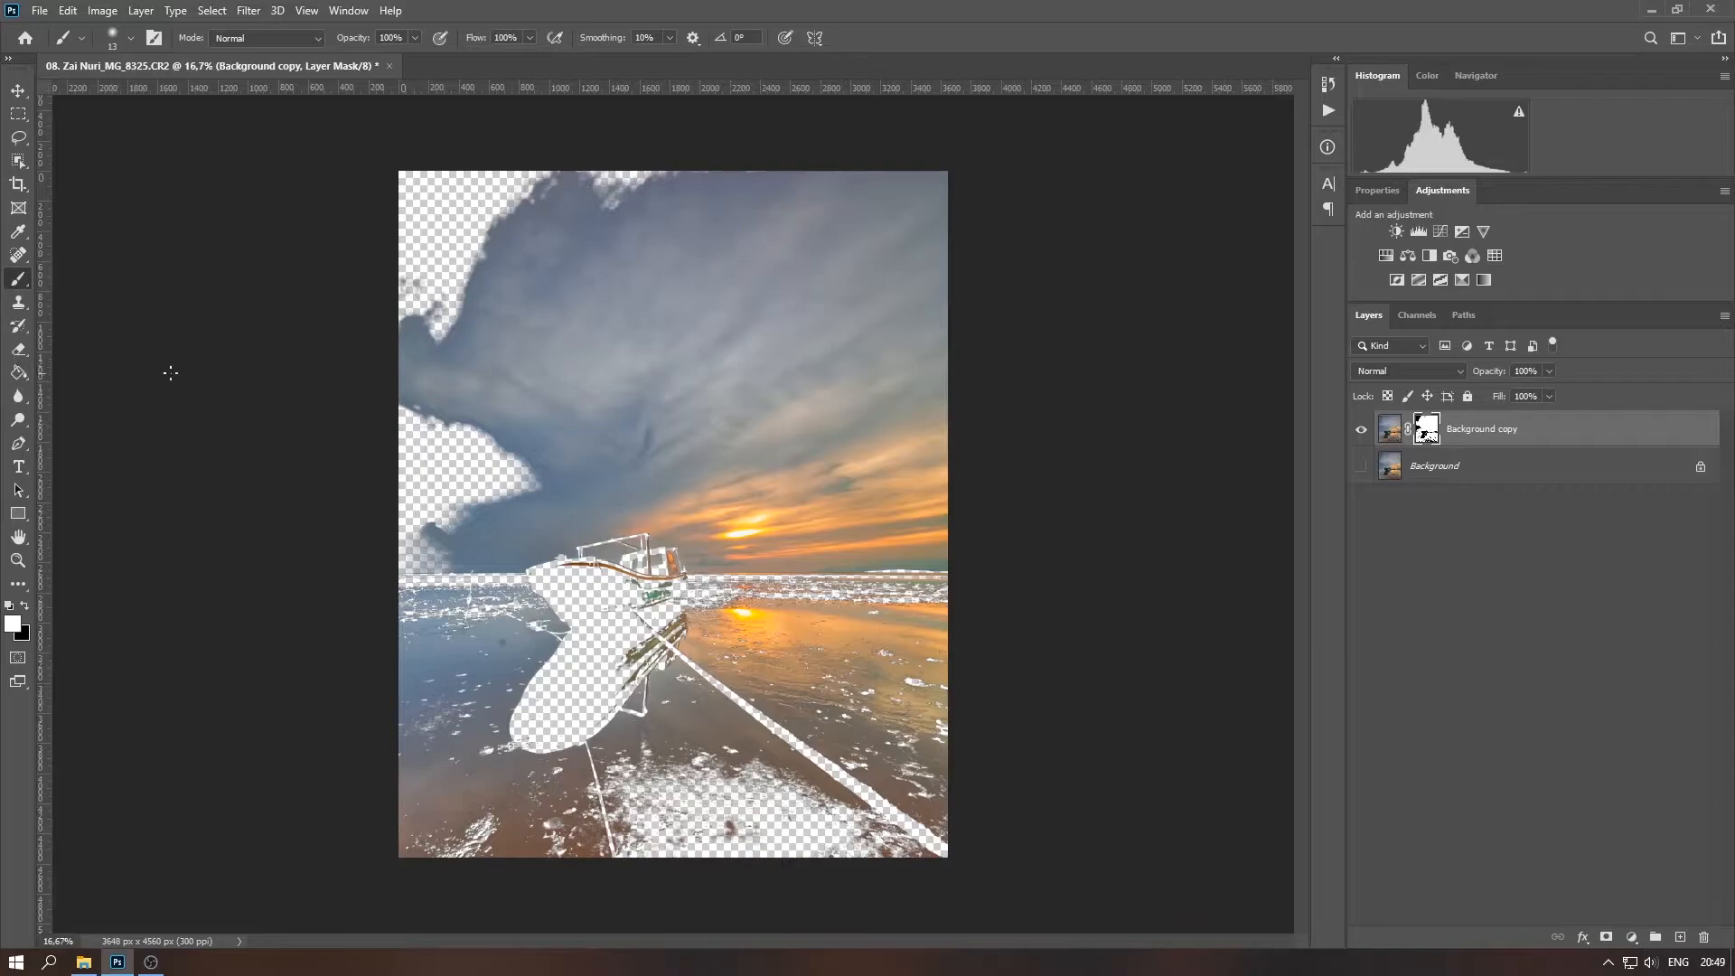
right_click(663, 357)
left_click(795, 427)
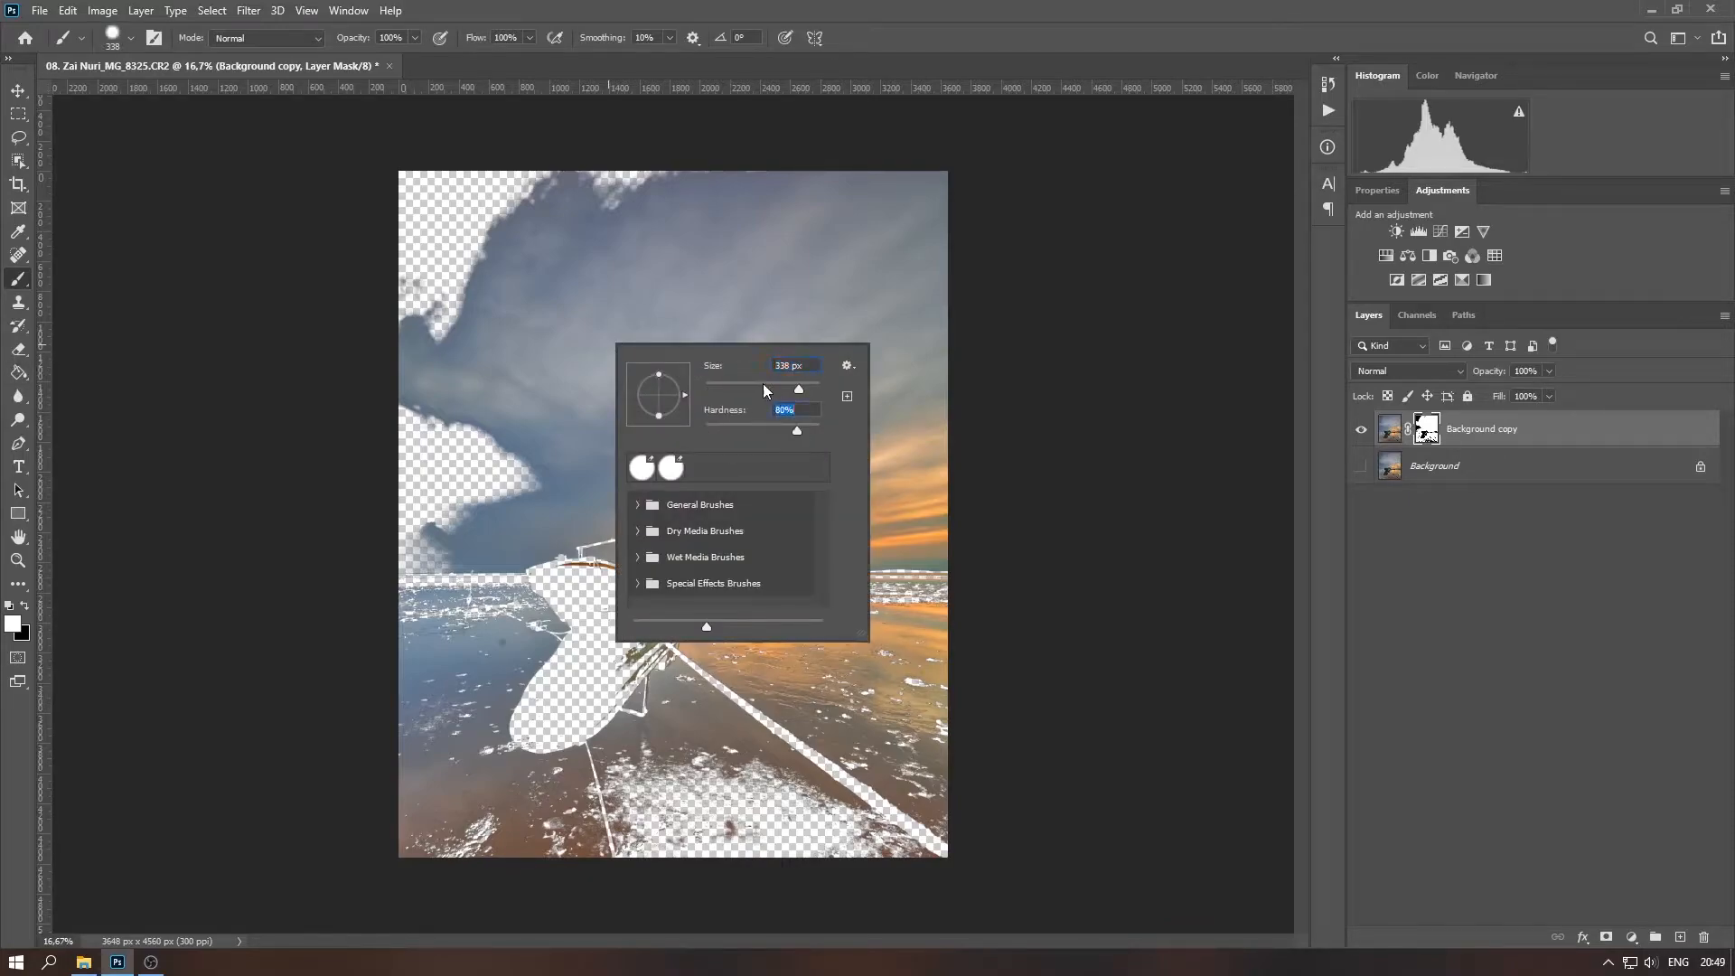
left_click_drag(799, 386, 806, 386)
mouse_move(658, 174)
left_mouse_down()
mouse_move(429, 170)
mouse_move(515, 219)
mouse_move(389, 425)
mouse_move(432, 556)
mouse_move(542, 465)
mouse_move(511, 480)
left_mouse_up()
mouse_move(690, 784)
left_mouse_down()
mouse_move(603, 808)
mouse_move(657, 849)
mouse_move(694, 790)
mouse_move(766, 797)
mouse_move(908, 878)
mouse_move(857, 838)
mouse_move(881, 857)
mouse_move(409, 849)
mouse_move(555, 823)
mouse_move(403, 590)
mouse_move(447, 616)
mouse_move(477, 583)
mouse_move(492, 605)
mouse_move(457, 725)
mouse_move(592, 741)
mouse_move(542, 760)
mouse_move(535, 677)
mouse_move(635, 742)
mouse_move(517, 699)
mouse_move(646, 723)
left_mouse_up()
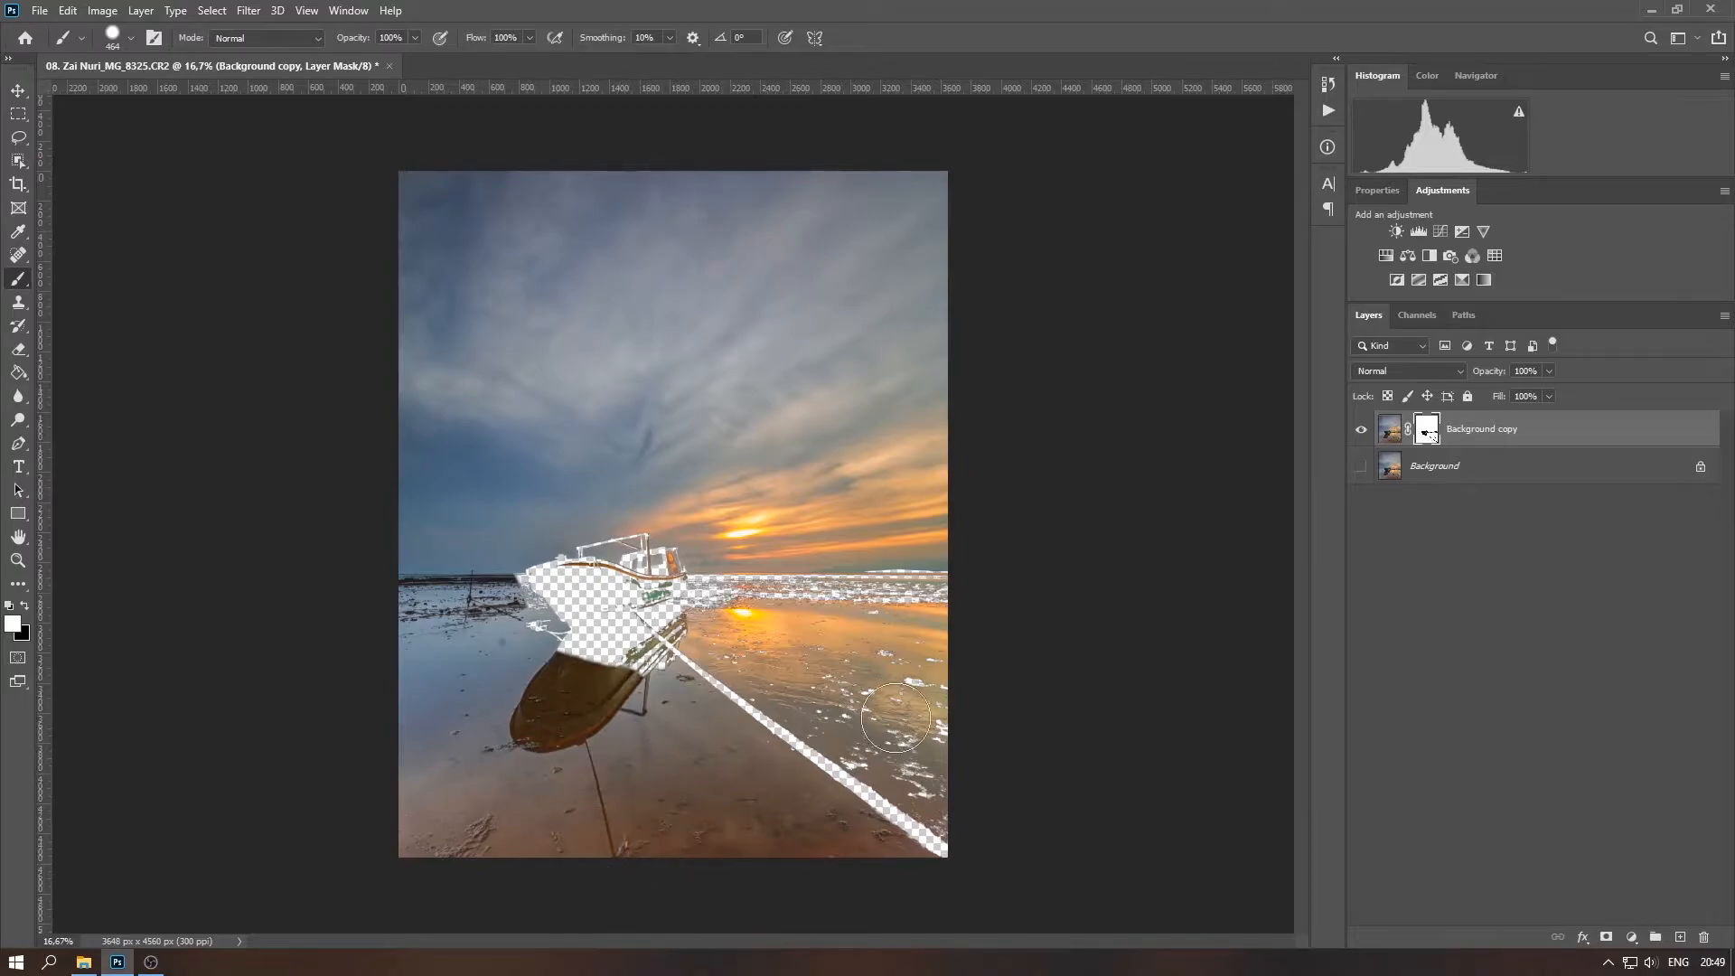
Show the Background layer again and refine the white mask along the boat's reflection below the hull, reducing the brush to 90 px
left_click(1361, 466)
key("ctrl+plus")
key("ctrl+plus")
key("ctrl+plus")
key("ctrl+plus")
key("ctrl+plus")
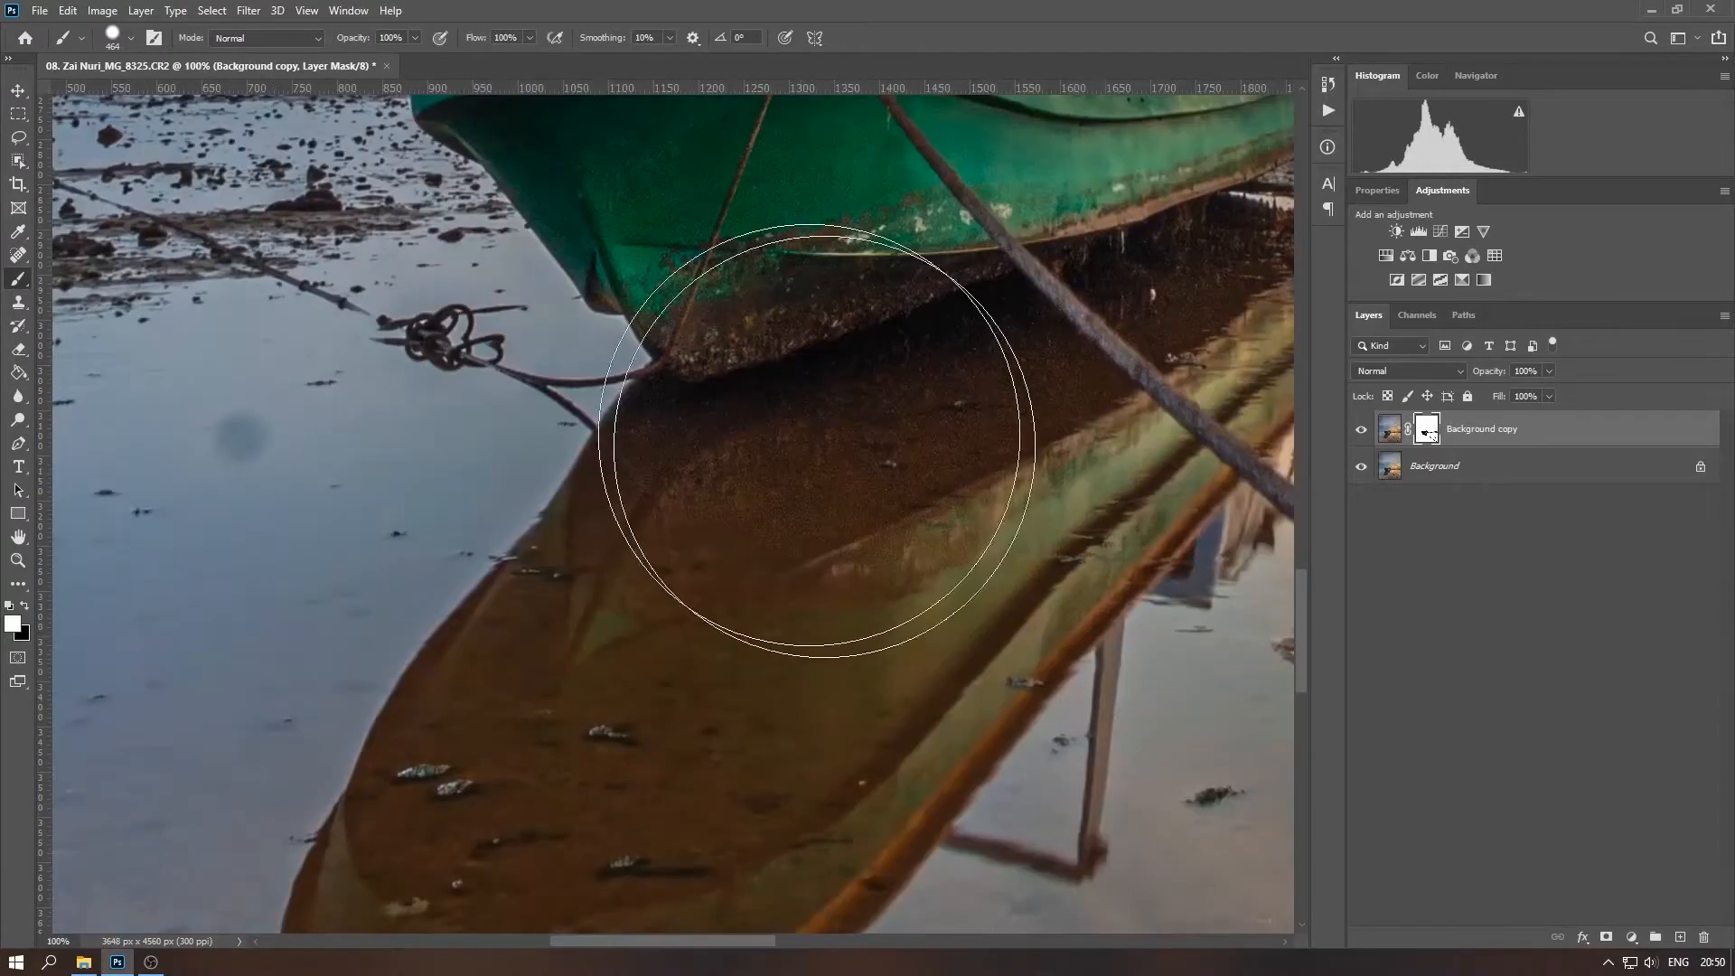
key("bracketleft")
key("bracketleft")
key("bracketleft")
key("bracketleft")
key("bracketleft")
key("bracketleft")
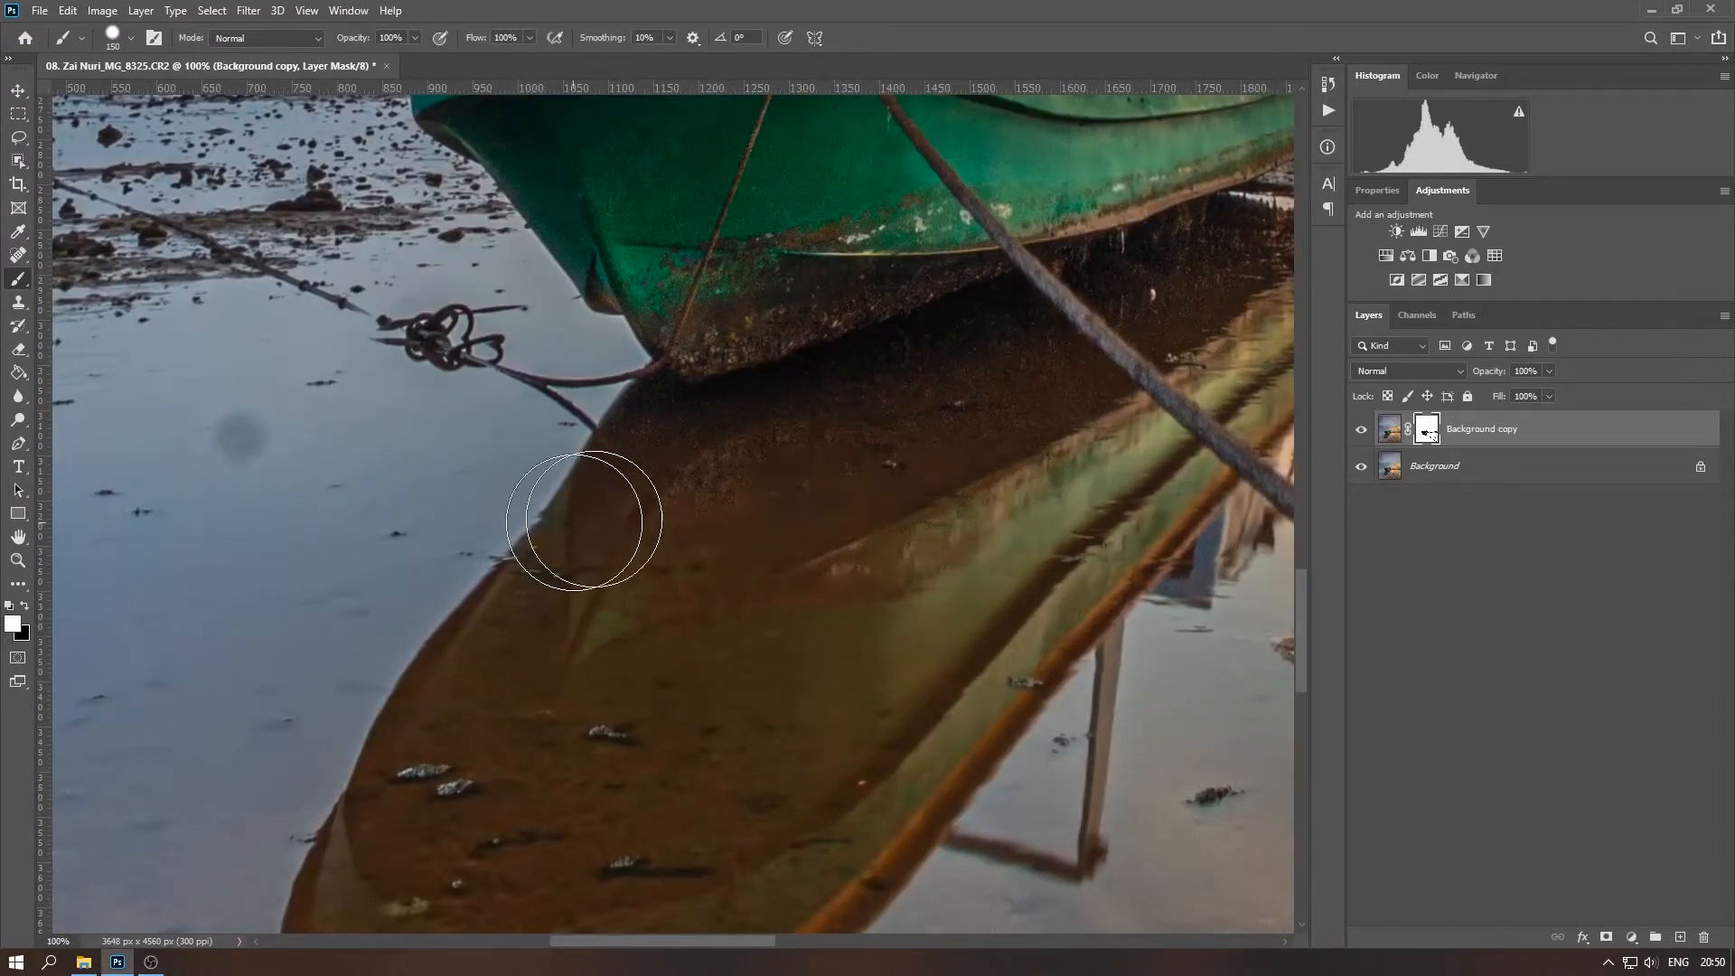
key("bracketleft")
key("bracketleft")
key("bracketleft")
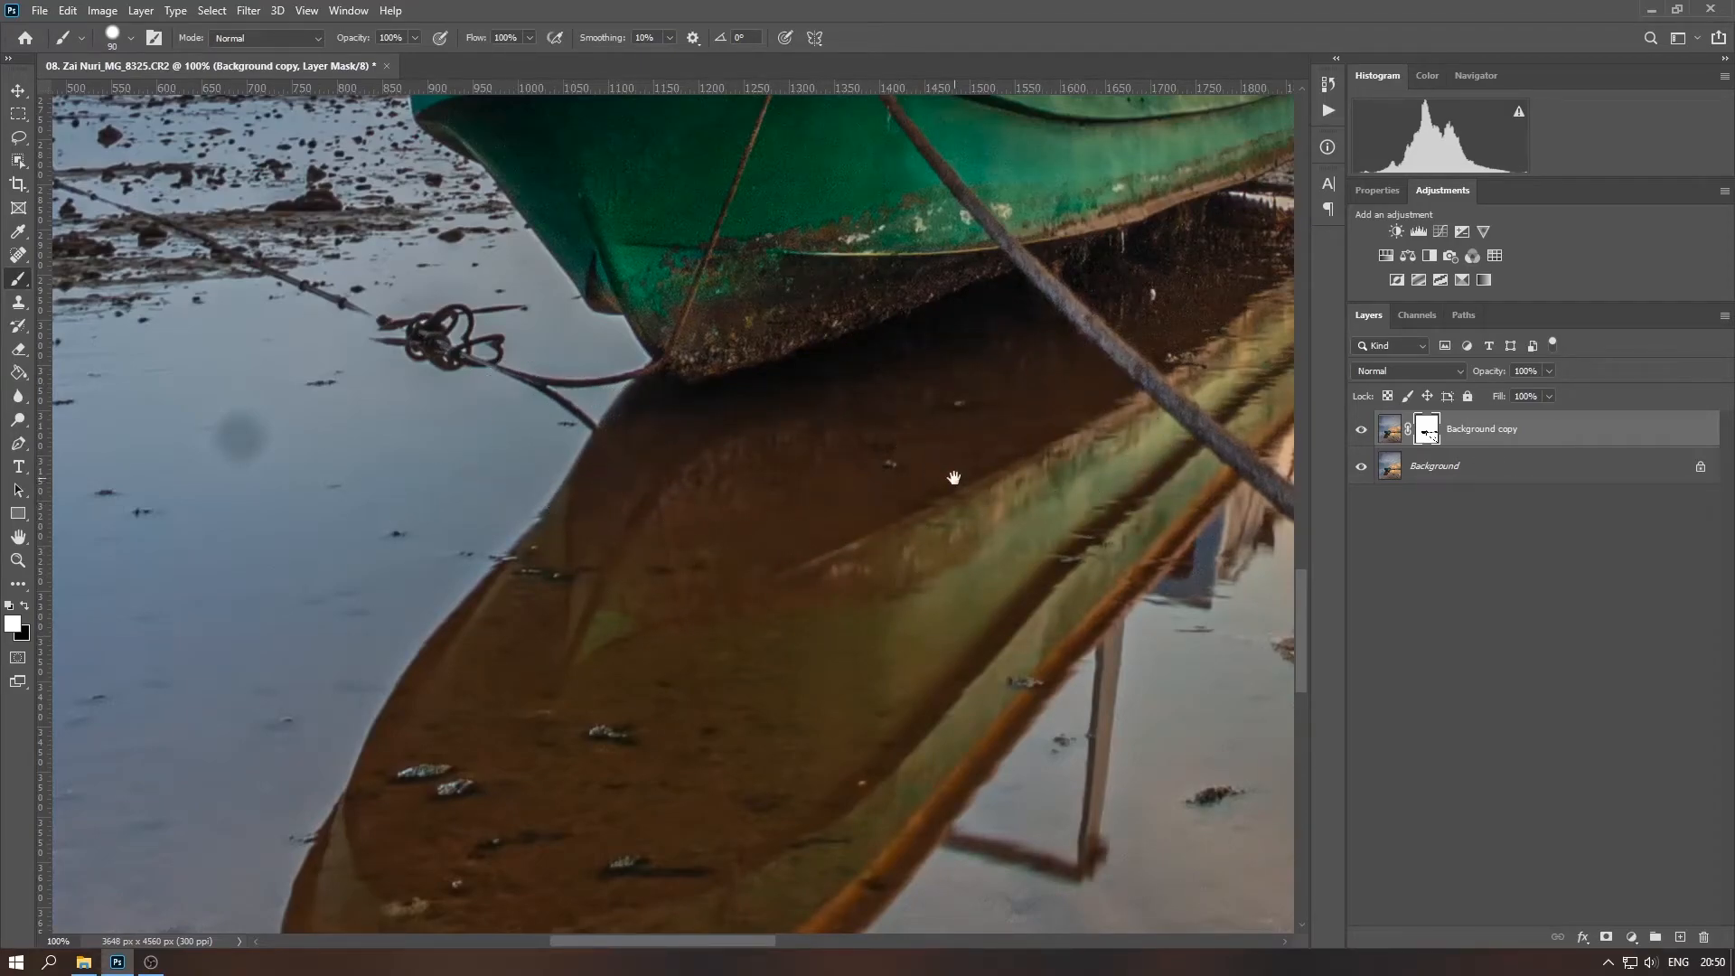
Inspect the rope and foreground up close, and check the mask coverage by hiding and showing the Background layer
left_click_drag(953, 479, 186, 654)
left_click_drag(480, 480, 597, 451)
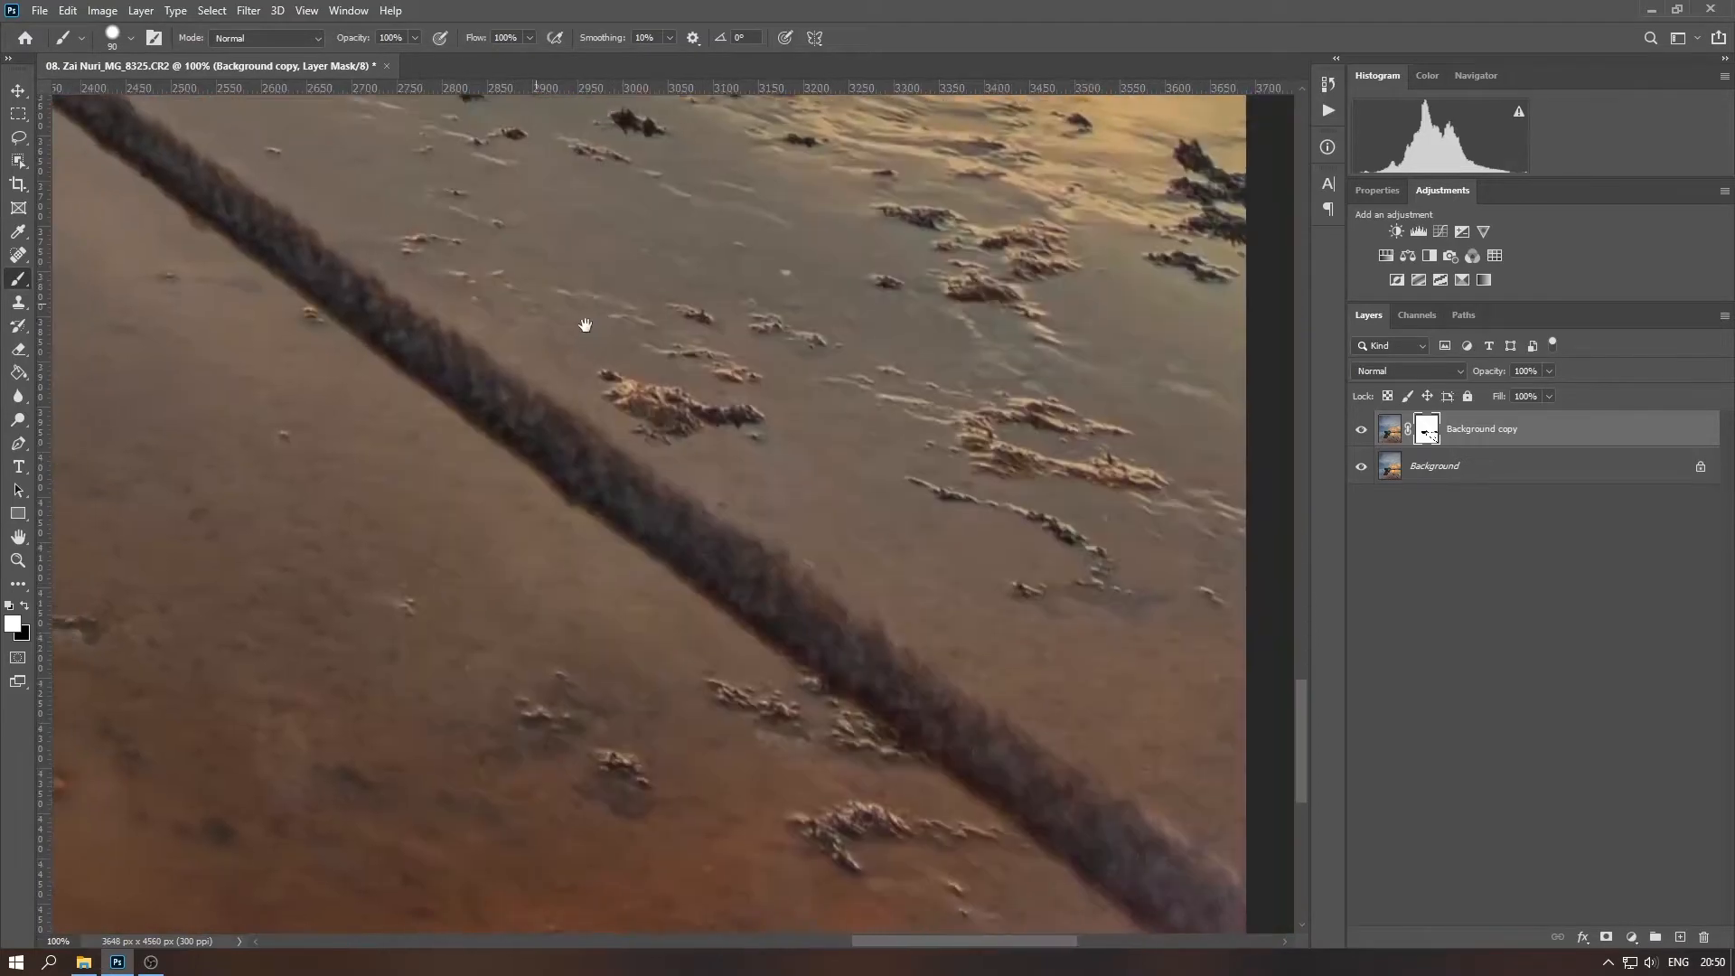
key("ctrl+0")
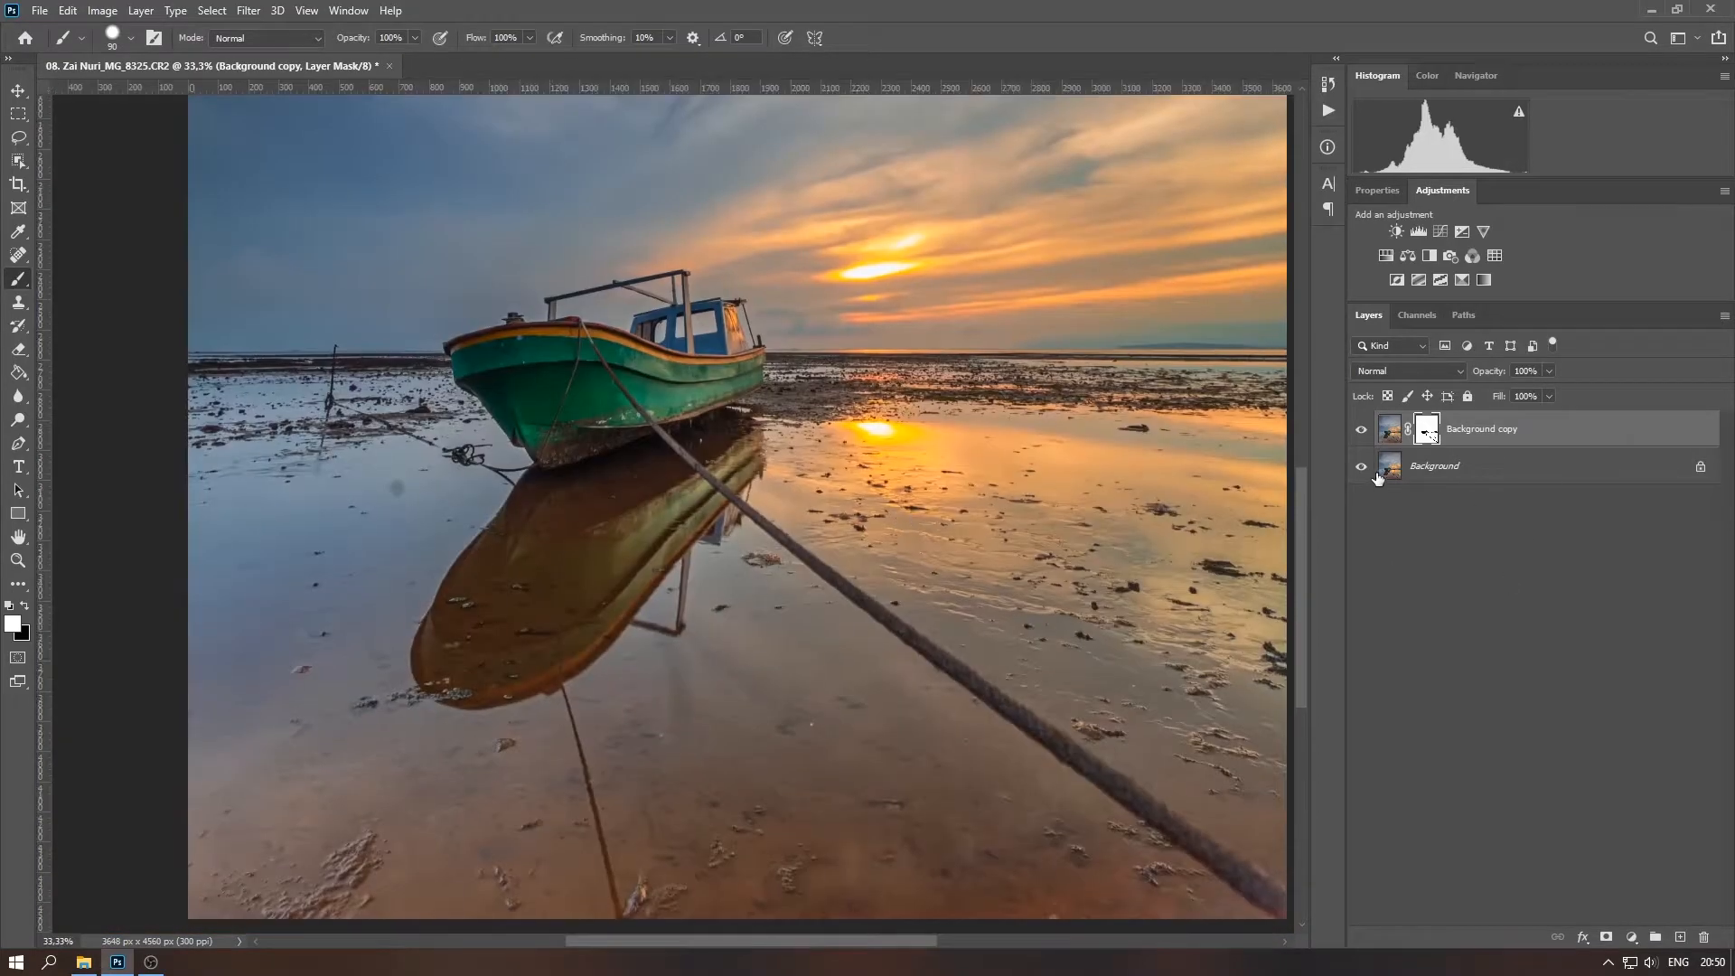
left_click(1361, 466)
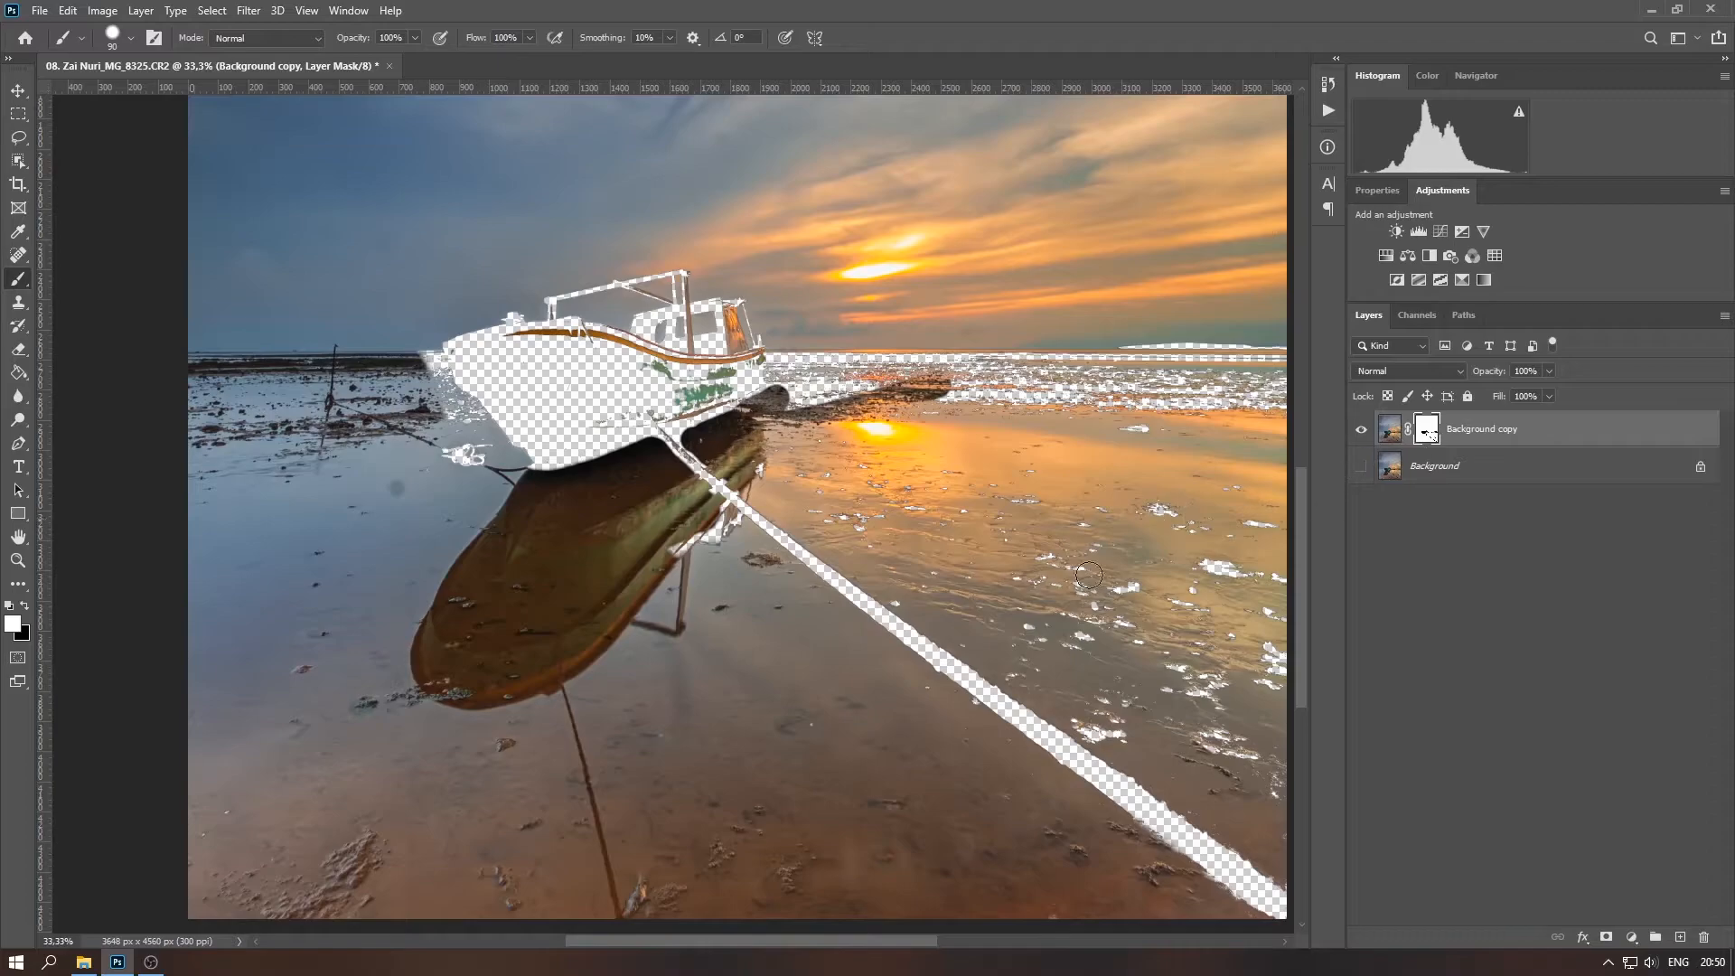
left_click(1361, 467)
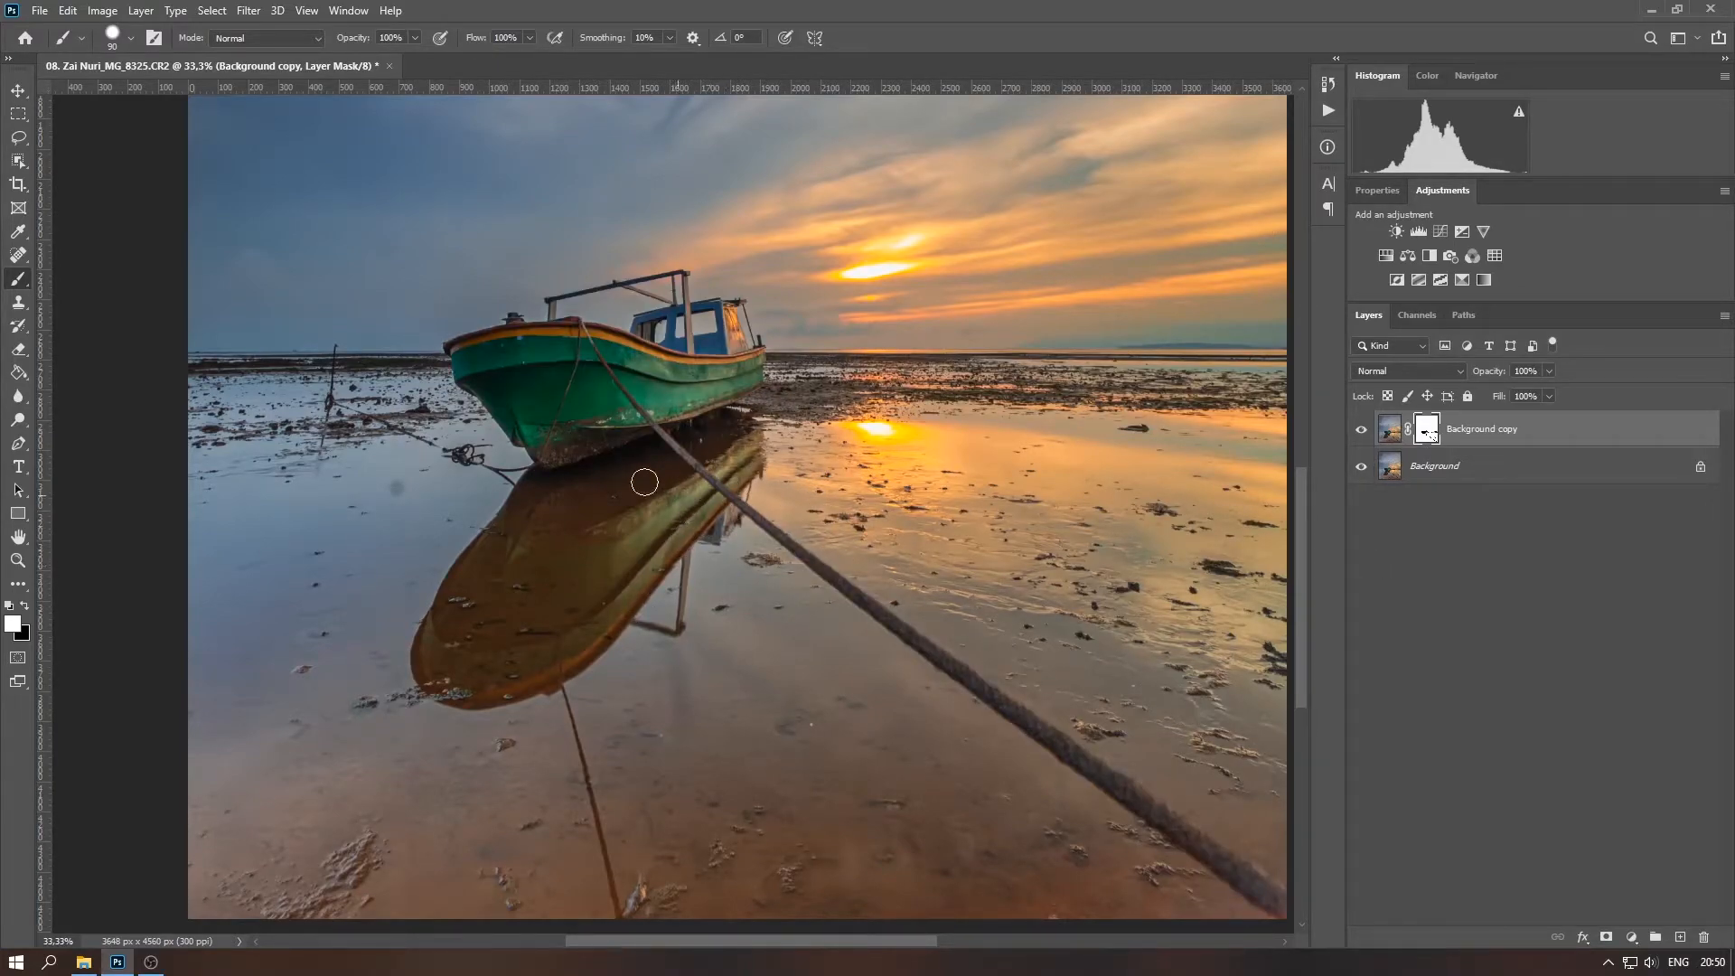
Paint black on the Background copy mask over the boat's cabin with a small brush of about 40 px
key("ctrl+plus")
key("ctrl+plus")
key("ctrl+plus")
key("ctrl+plus")
key("x")
left_click_drag(849, 310, 949, 426)
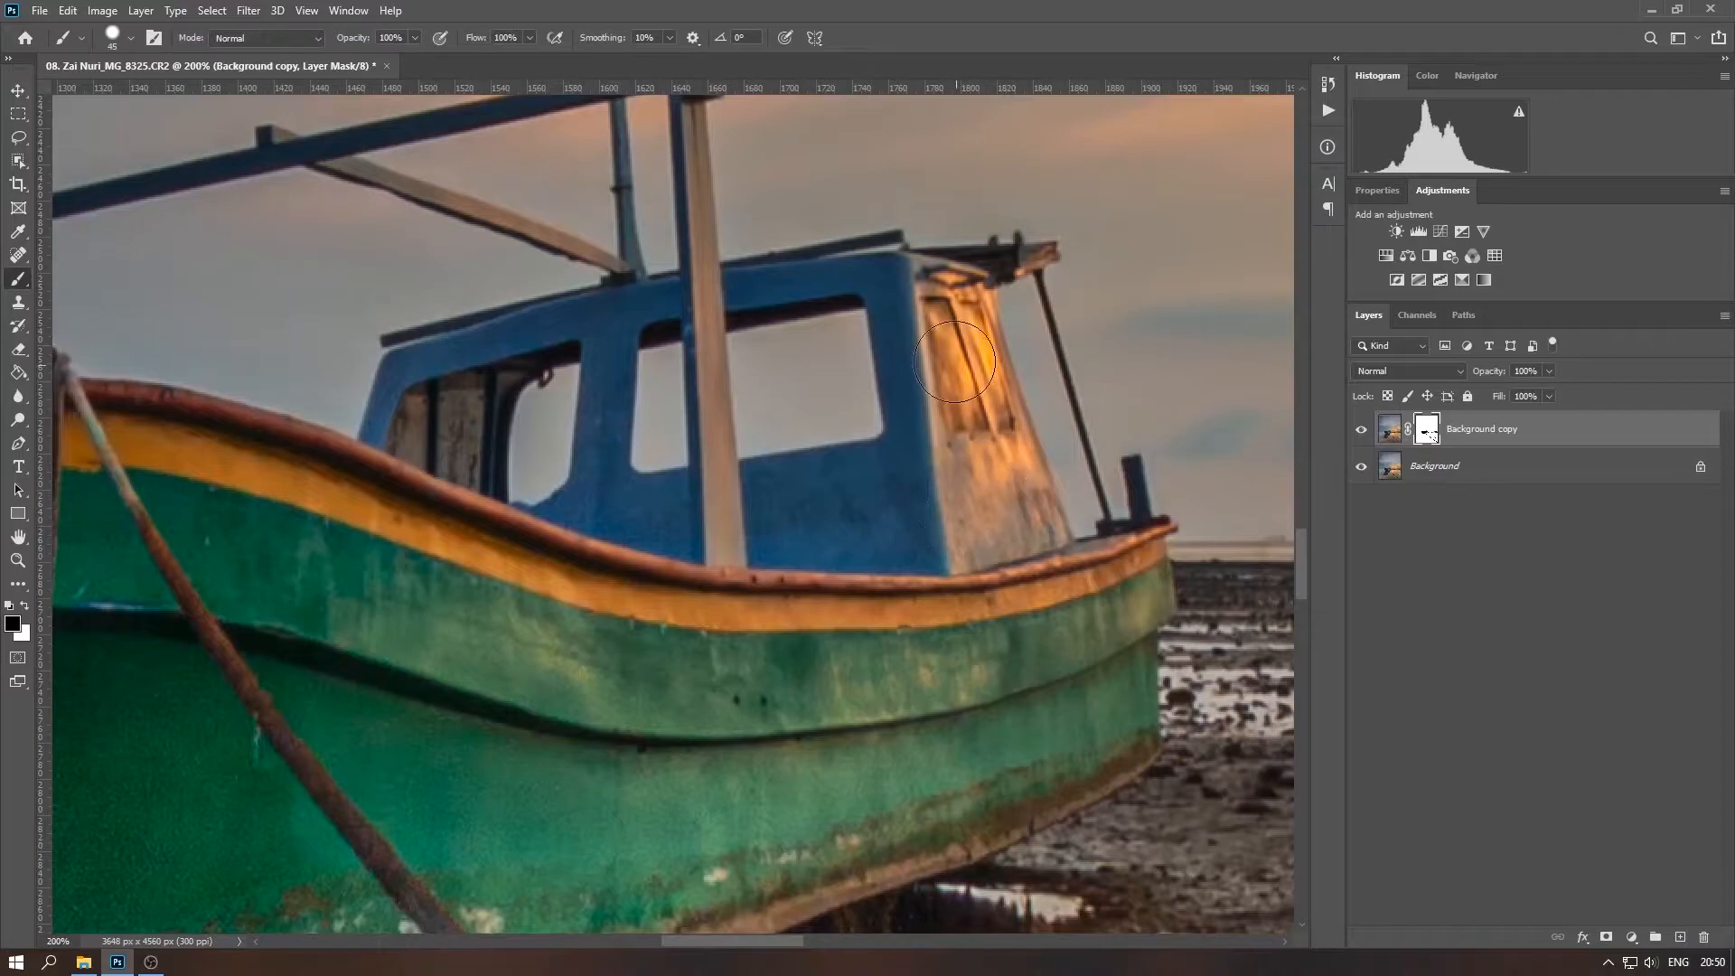
key("bracketleft")
key("bracketleft")
key("bracketleft")
key("bracketleft")
key("bracketleft")
key("bracketleft")
left_click_drag(709, 273, 713, 476)
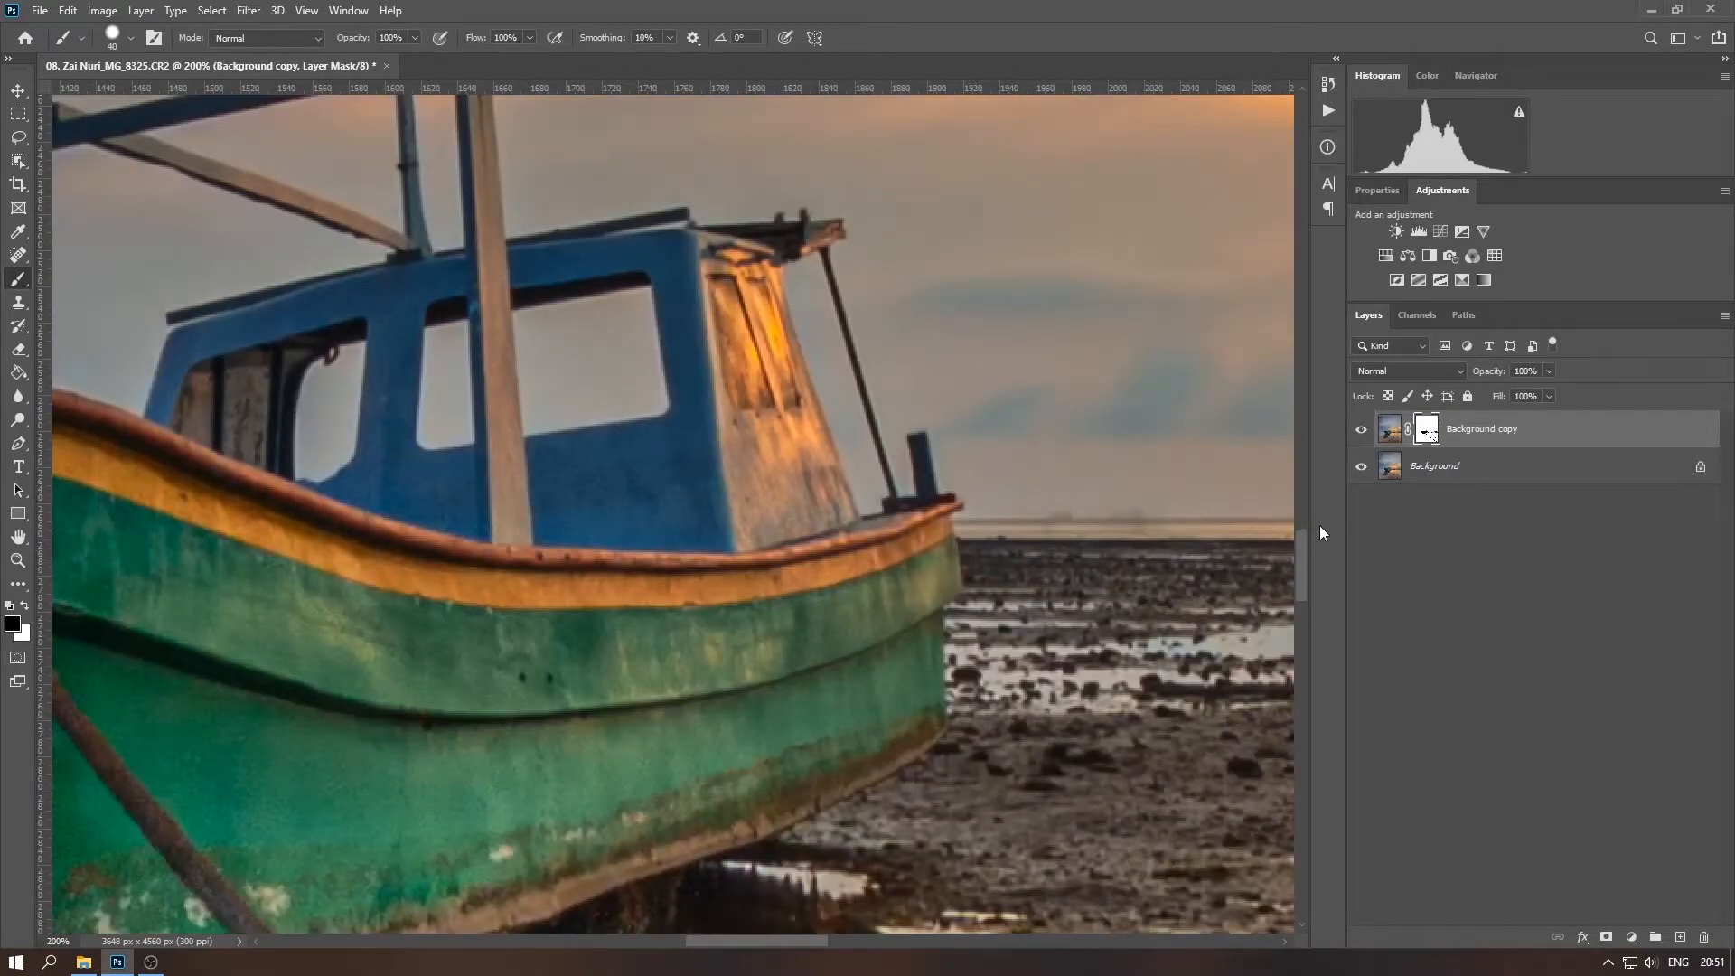
Merge the masked Background copy layer down into the Background layer
key("ctrl+0")
key("ctrl+plus")
key("ctrl+plus")
key("ctrl+plus")
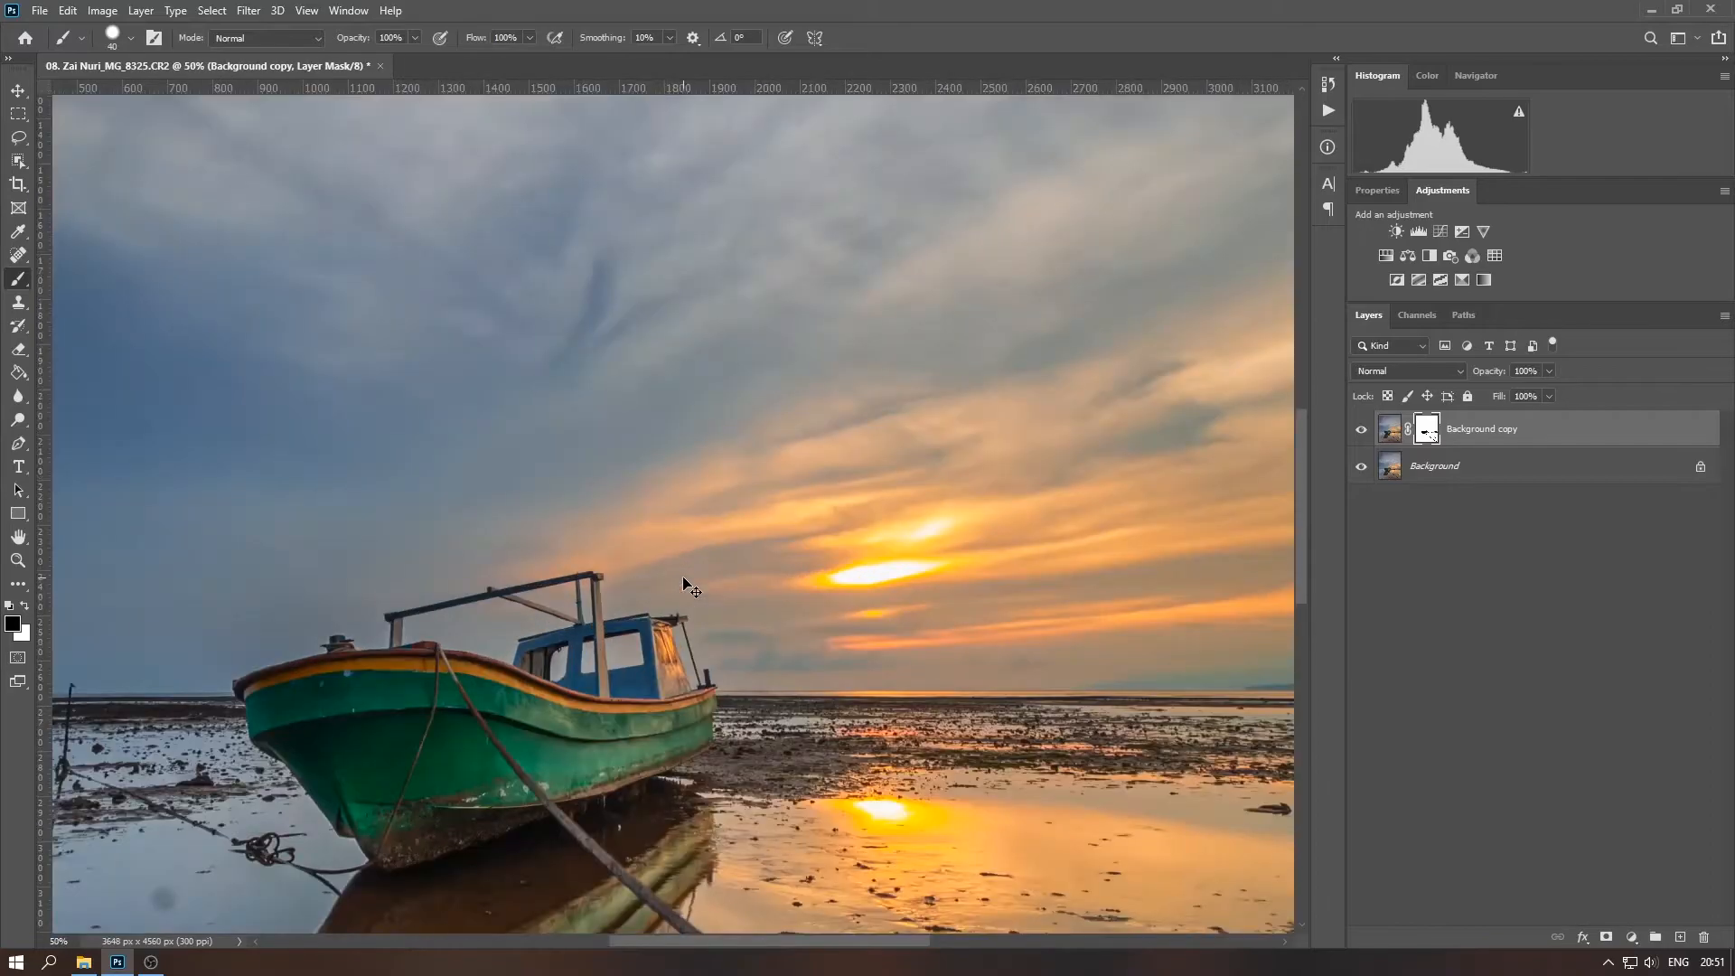
left_click_drag(433, 441, 1037, 214)
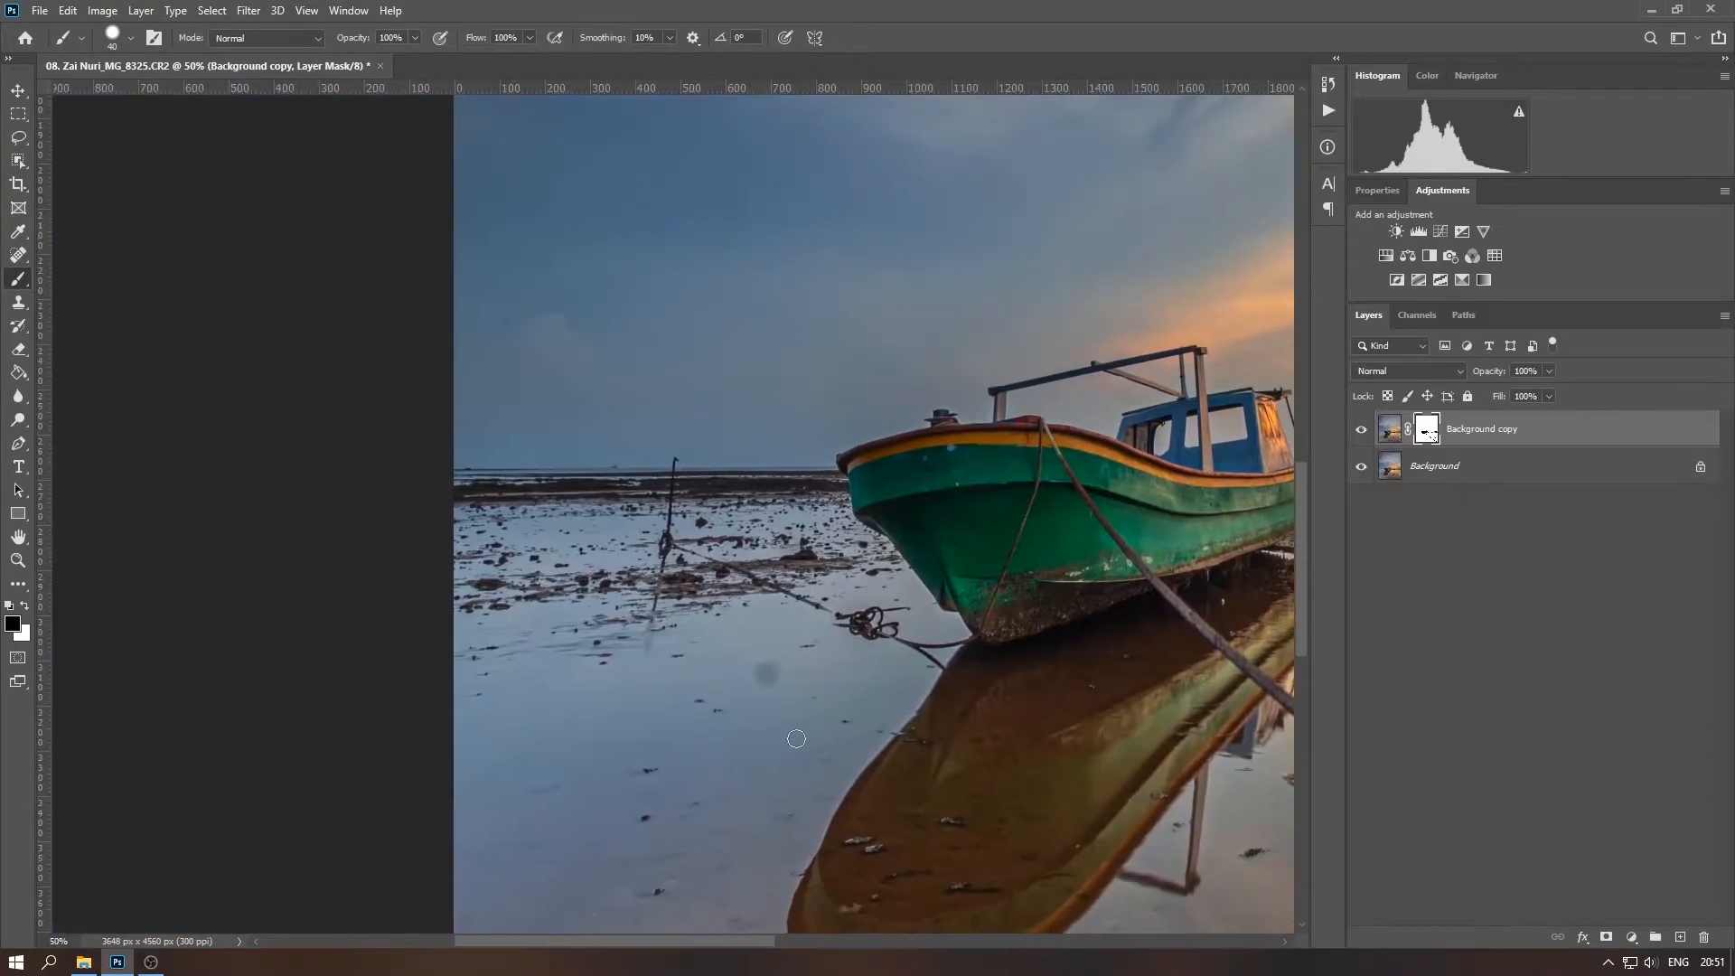
left_click(1389, 428)
right_click(1601, 426)
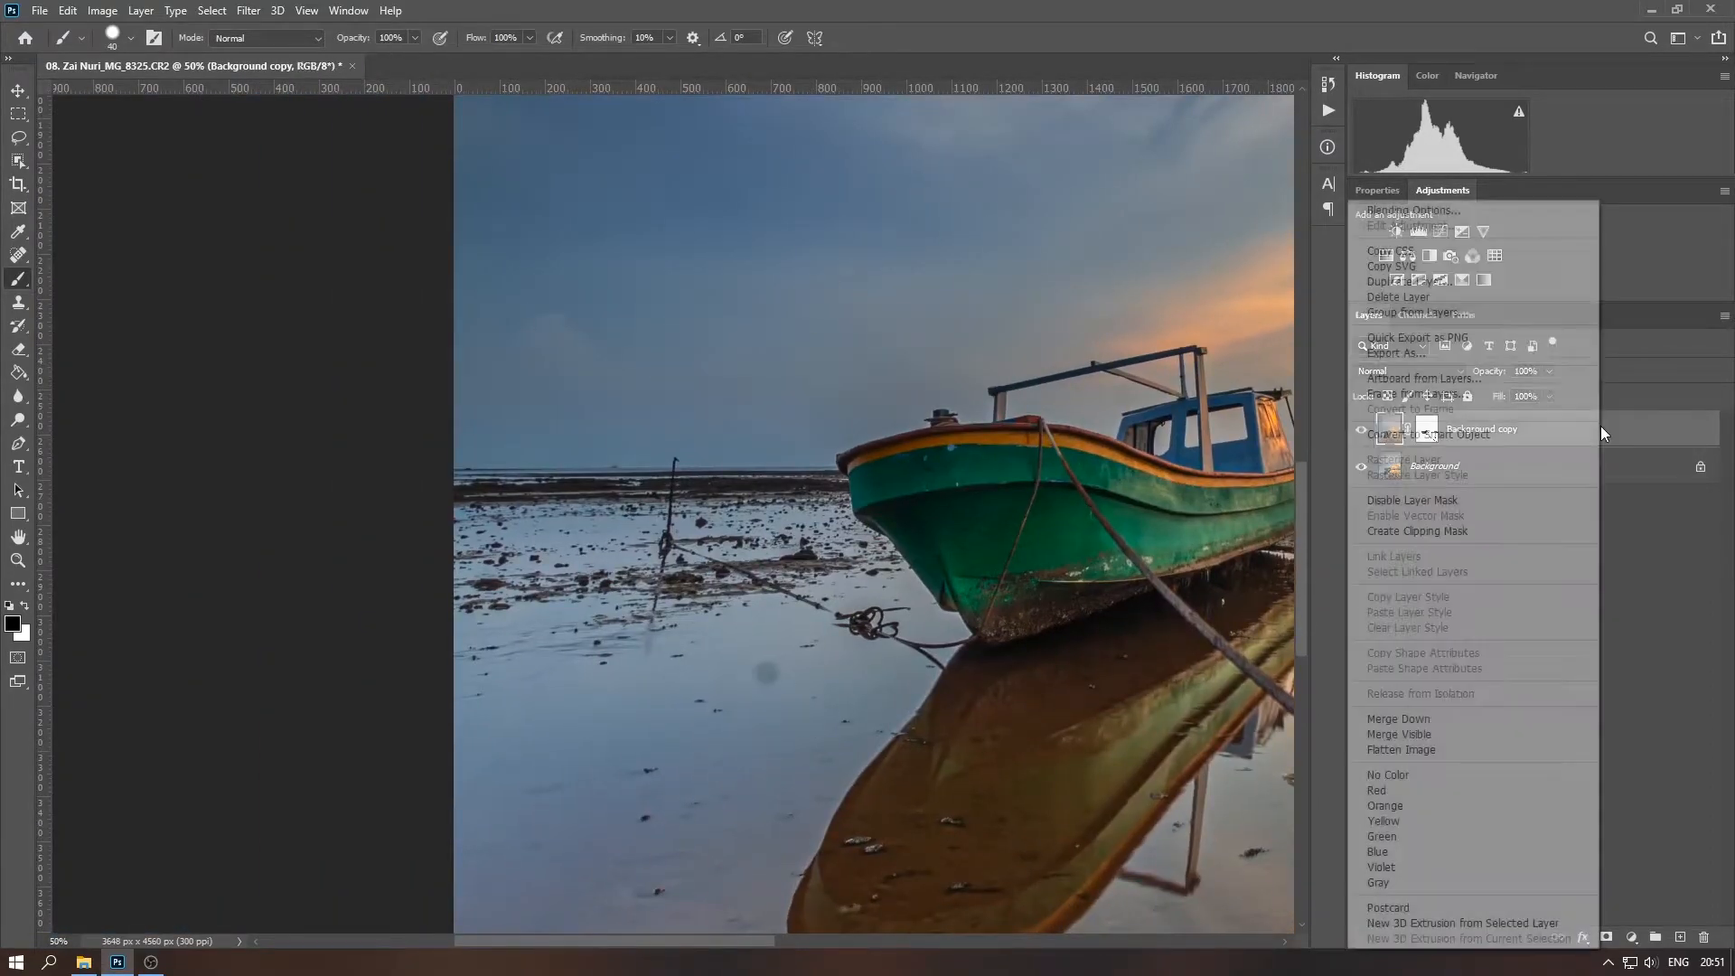
left_click(1444, 714)
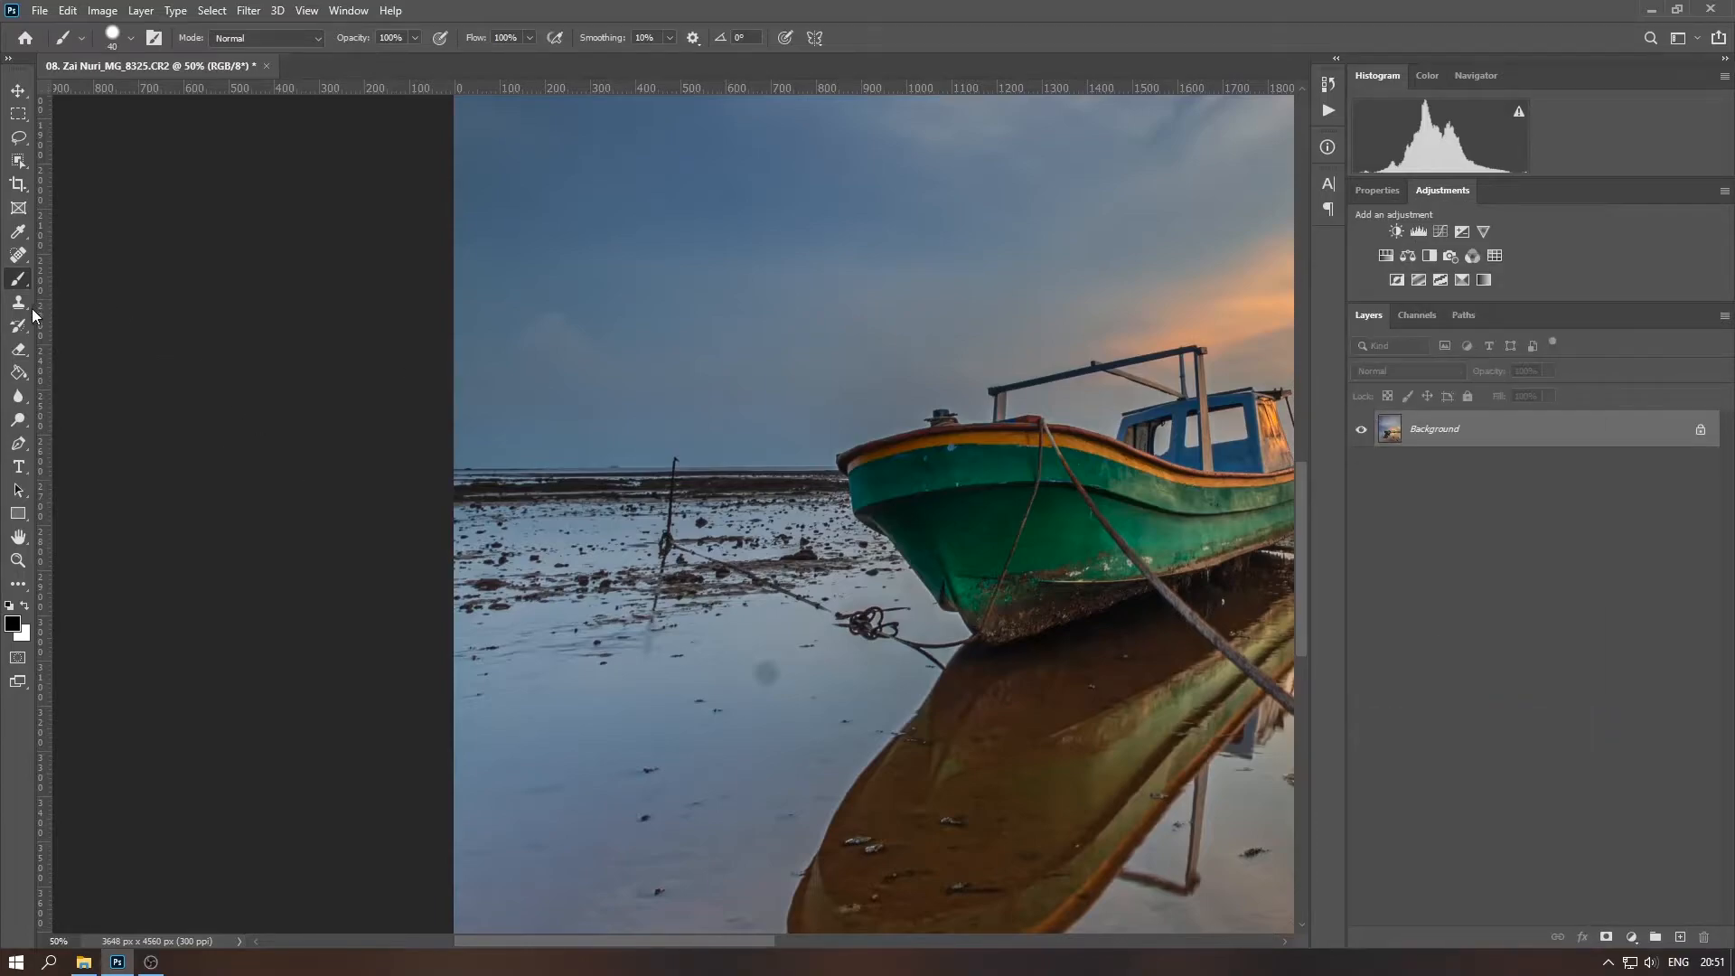
Remove the dark spot in the water beside the boat's reflection with a 150 px content-aware Spot Healing Brush
left_click(22, 259)
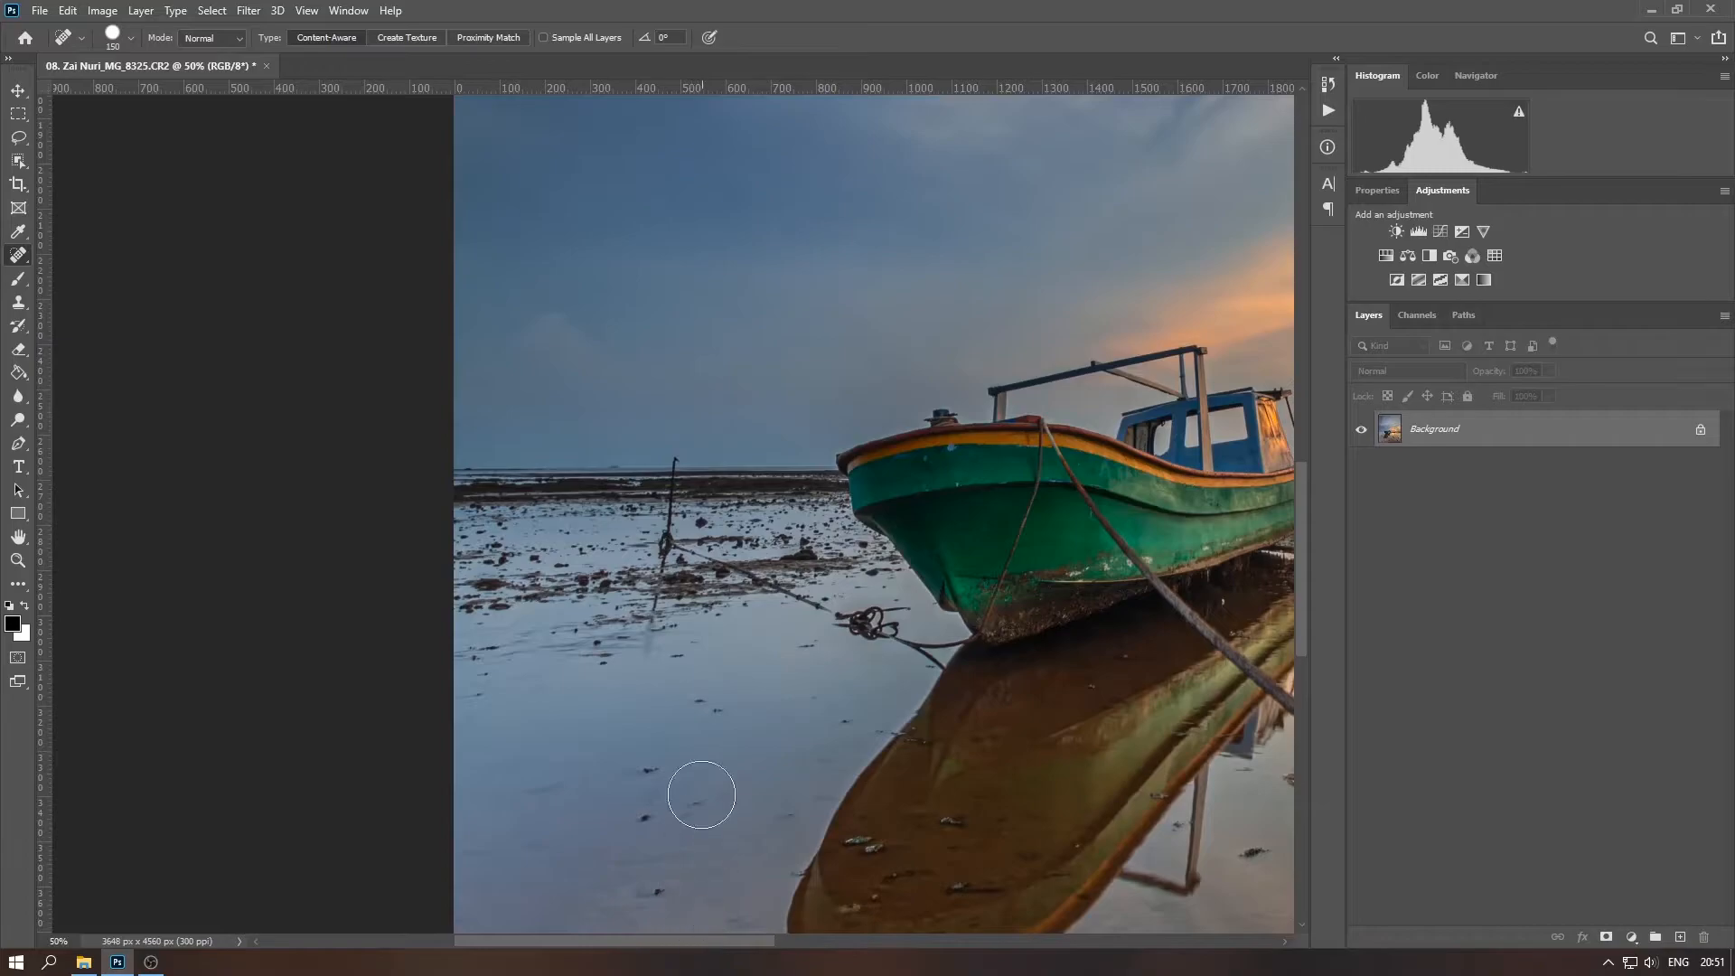
key("ctrl+0")
key("v")
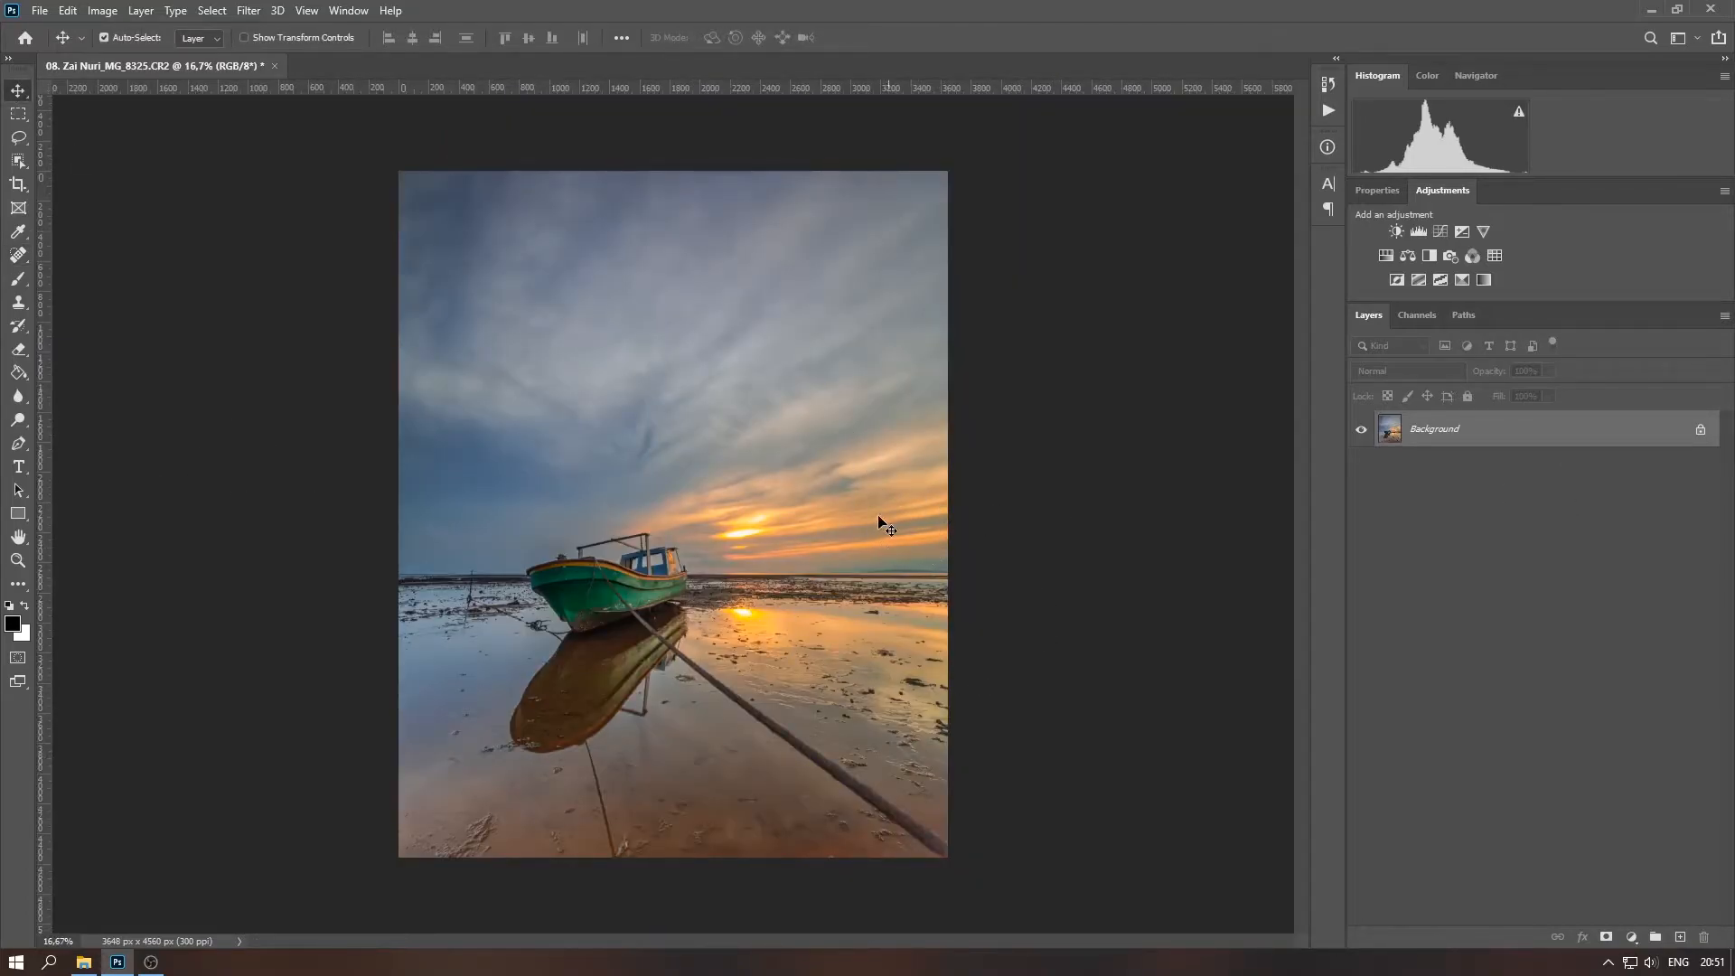
Duplicate the Background layer and set its Tint to +6 in the Camera Raw Filter
left_click_drag(1504, 432, 1680, 938)
left_click(249, 10)
left_click(279, 115)
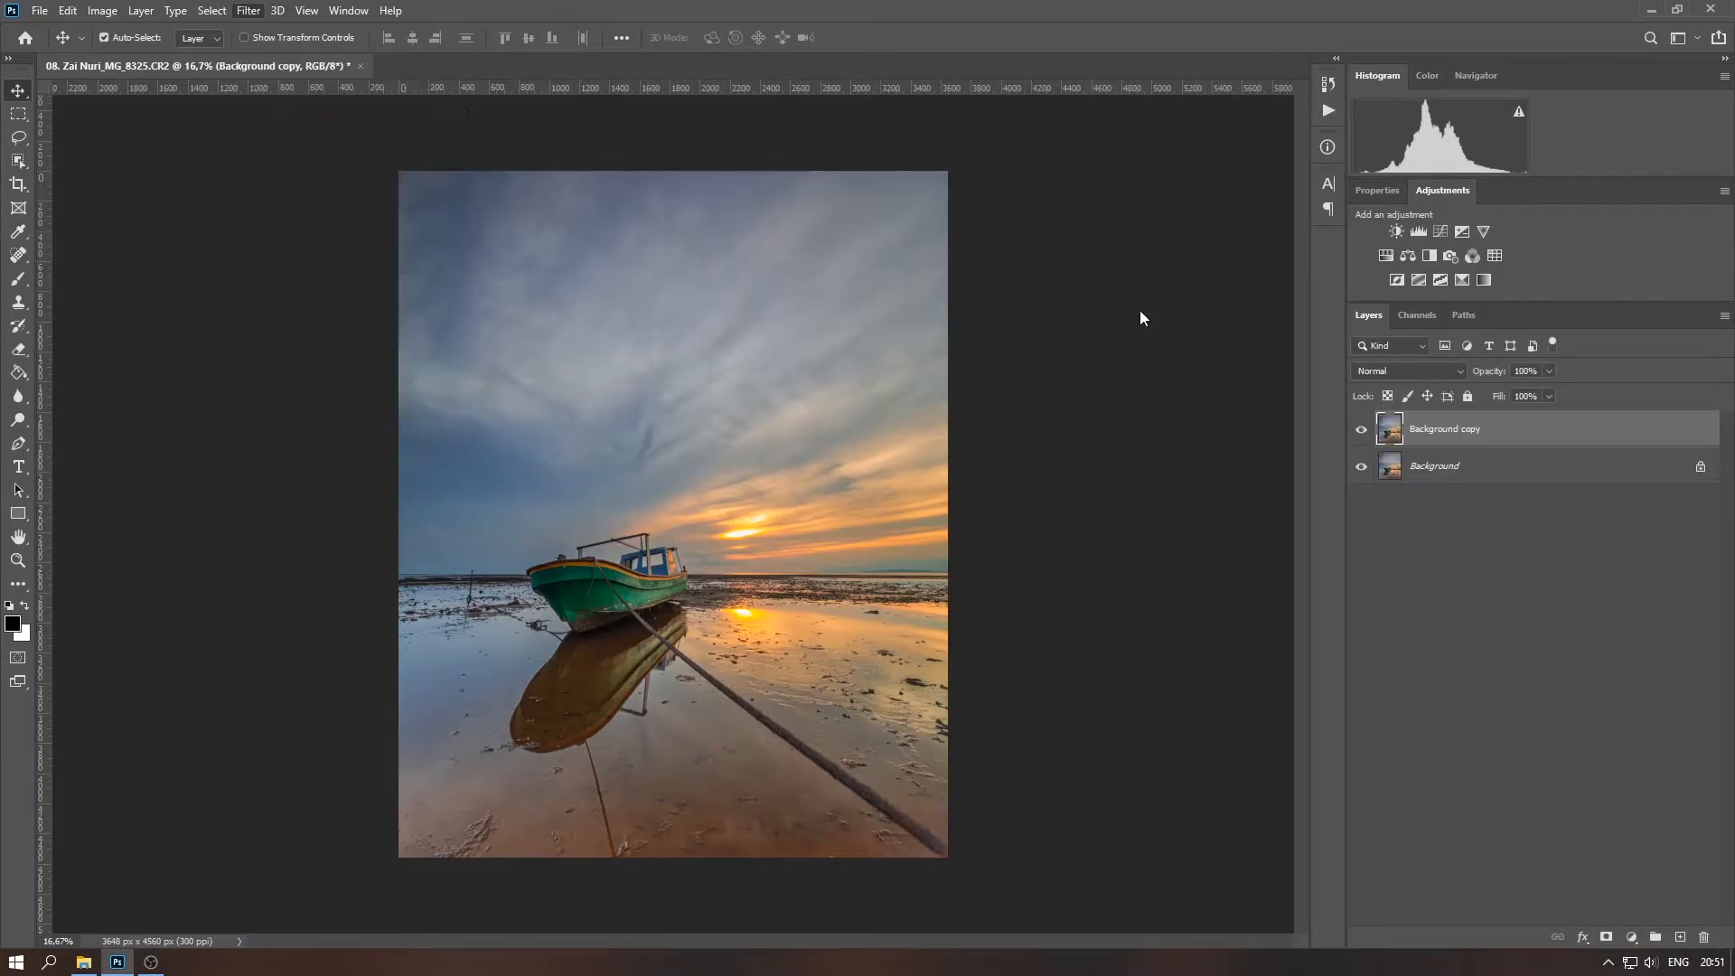
left_click_drag(1285, 382, 1290, 380)
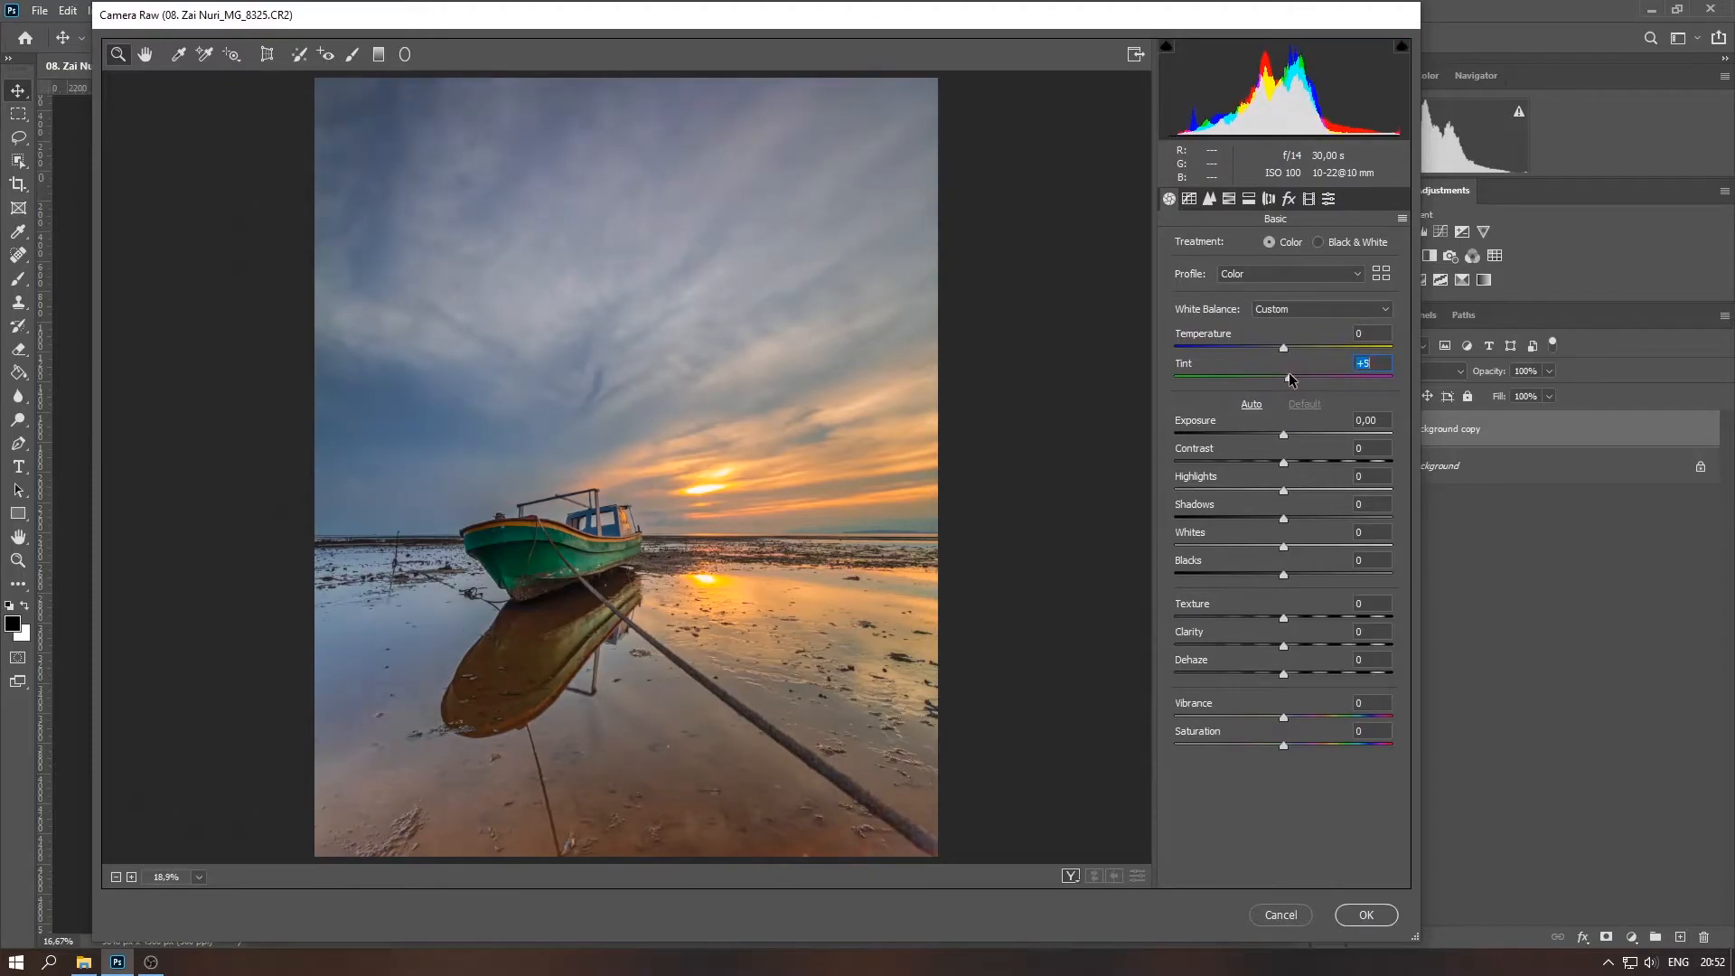
Fine-tune the photo's color ranges in the Camera Raw HSL Adjustments and return to the Basic settings
left_click(1229, 198)
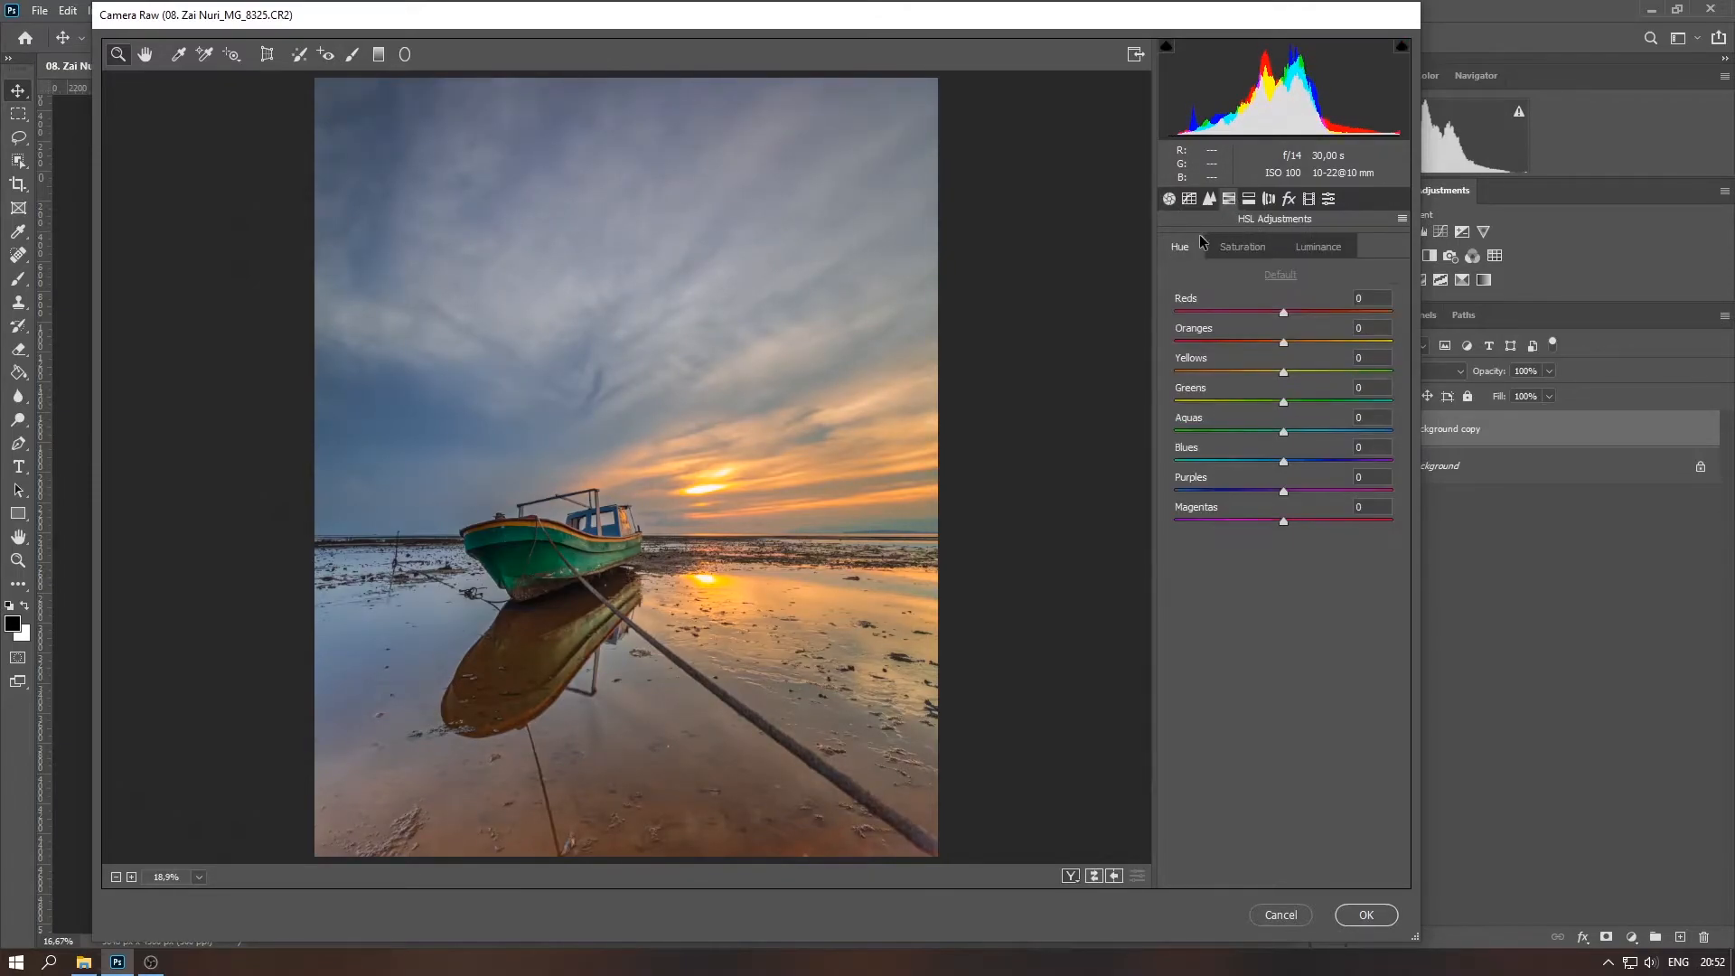
mouse_move(1284, 372)
left_mouse_down()
mouse_move(1211, 378)
mouse_move(1306, 347)
mouse_move(1289, 348)
left_mouse_up()
key("ctrl+alt+1")
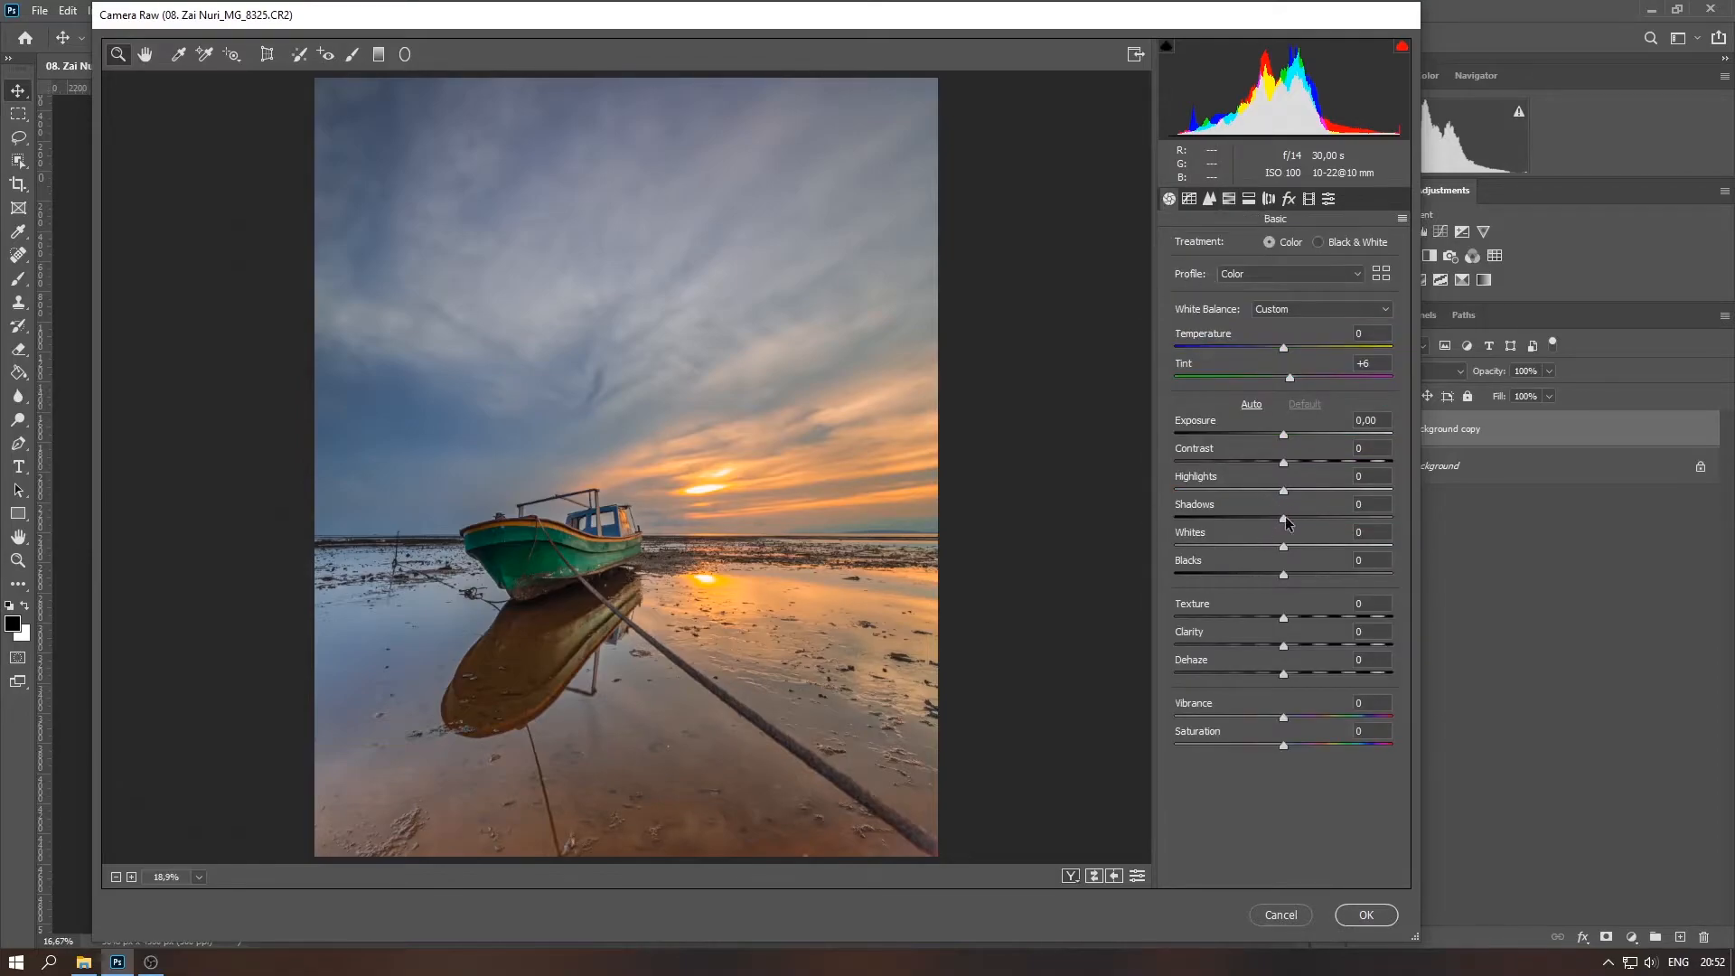
Set Whites to -23, Contrast to +8 and Exposure to -0.40, and apply the Camera Raw adjustments
left_click_drag(1283, 545, 1258, 546)
left_click_drag(1285, 464, 1276, 436)
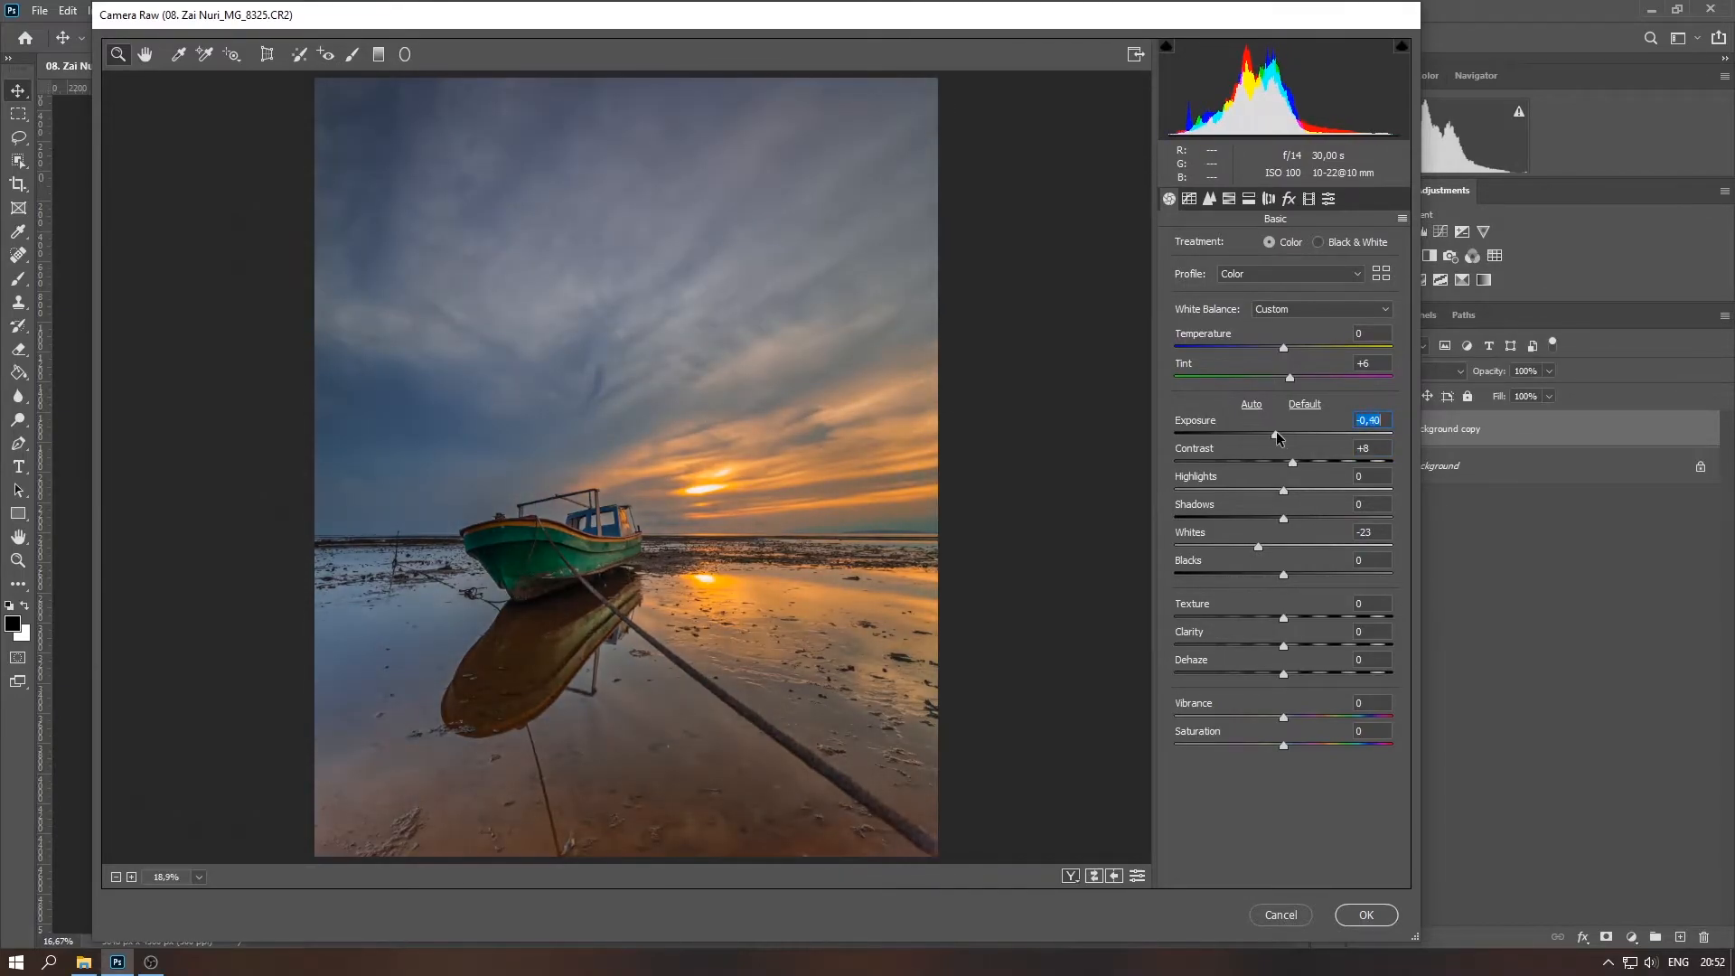
left_click(1366, 913)
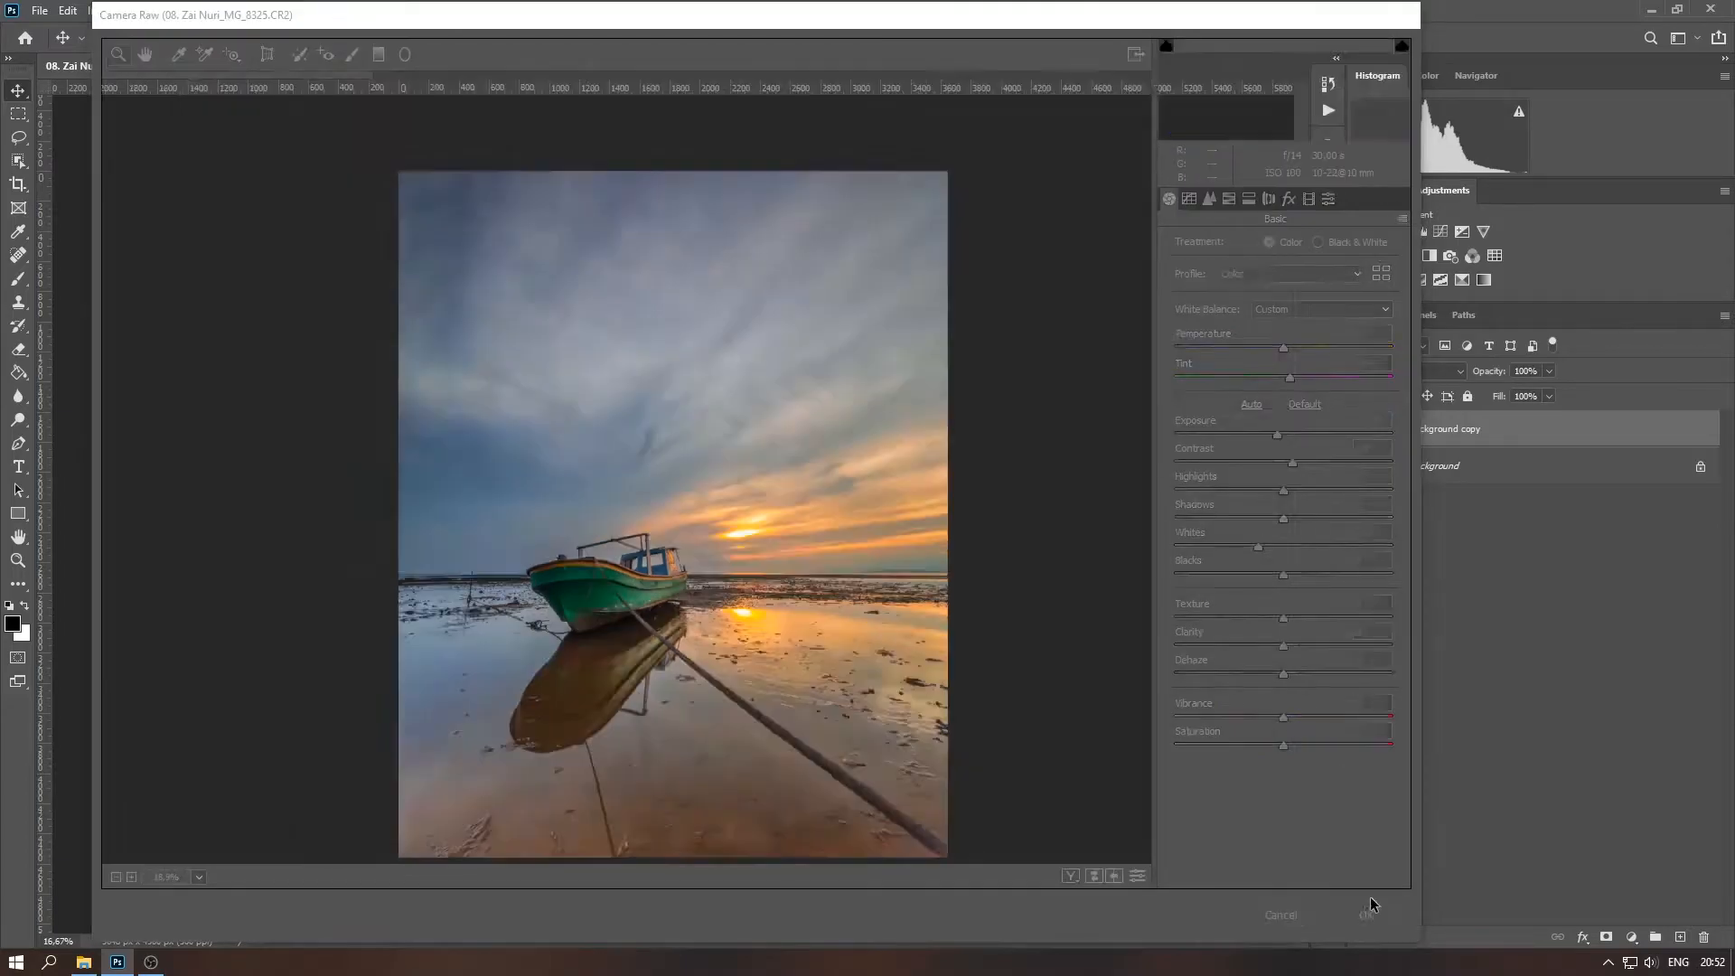
Compare the image with the adjusted Background copy hidden and shown, and merge that layer down into Background
left_click(1360, 430)
left_click(1360, 430)
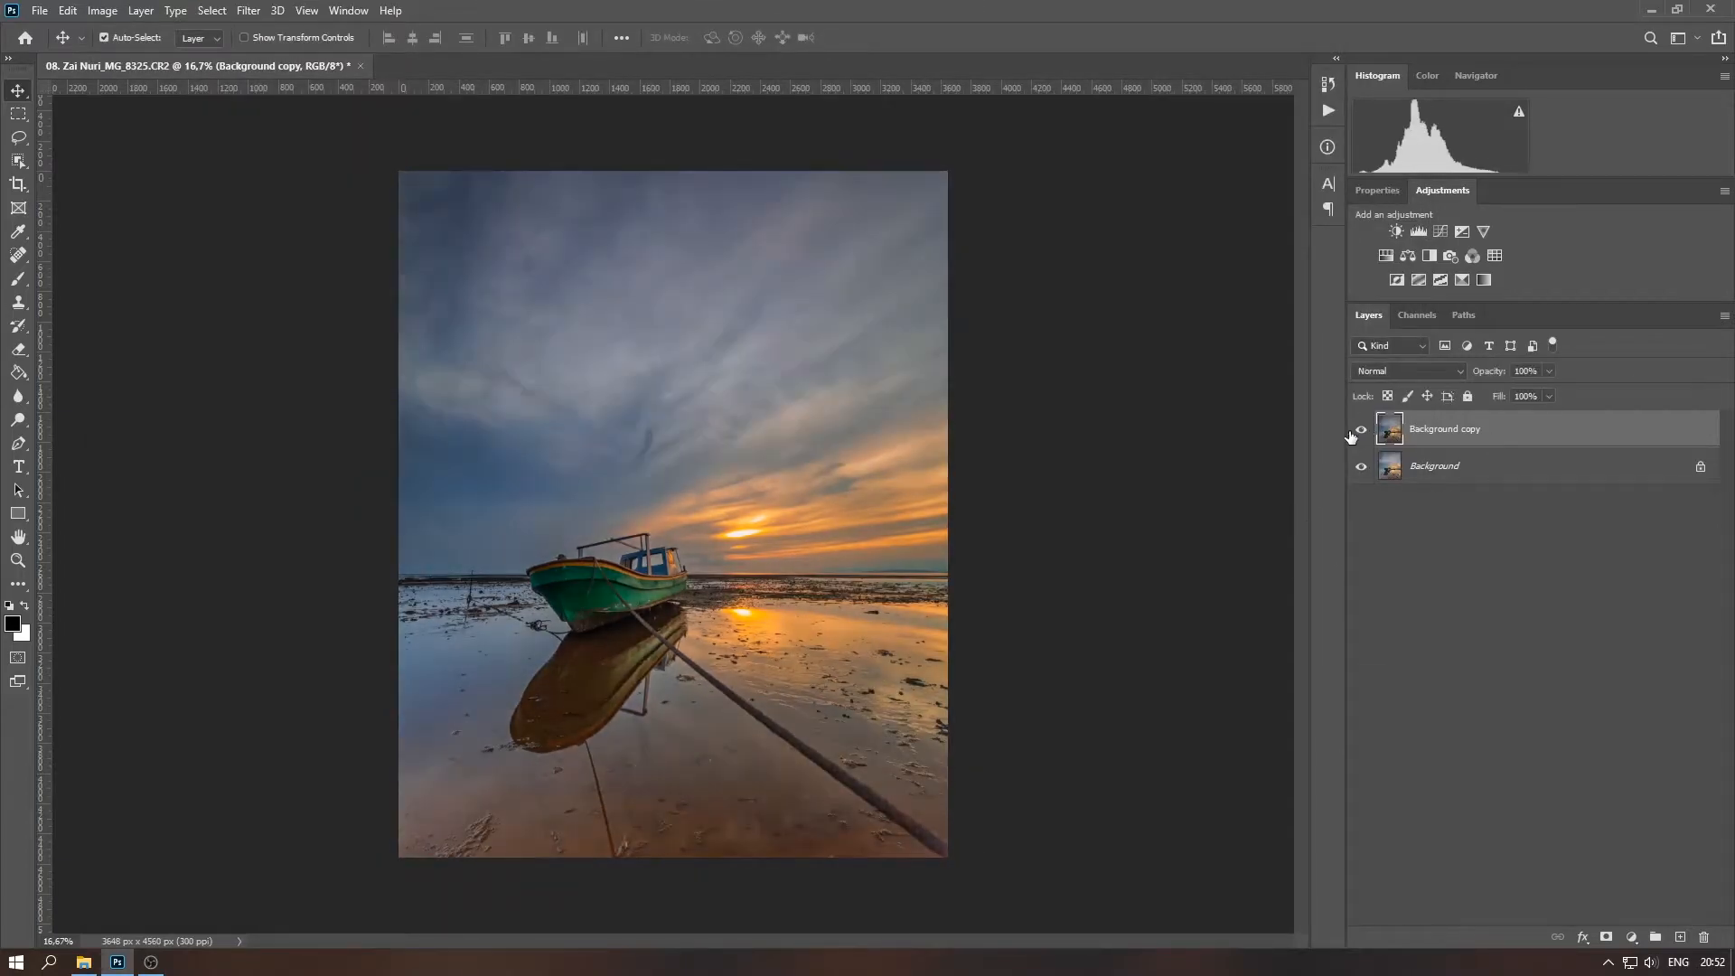
right_click(1492, 438)
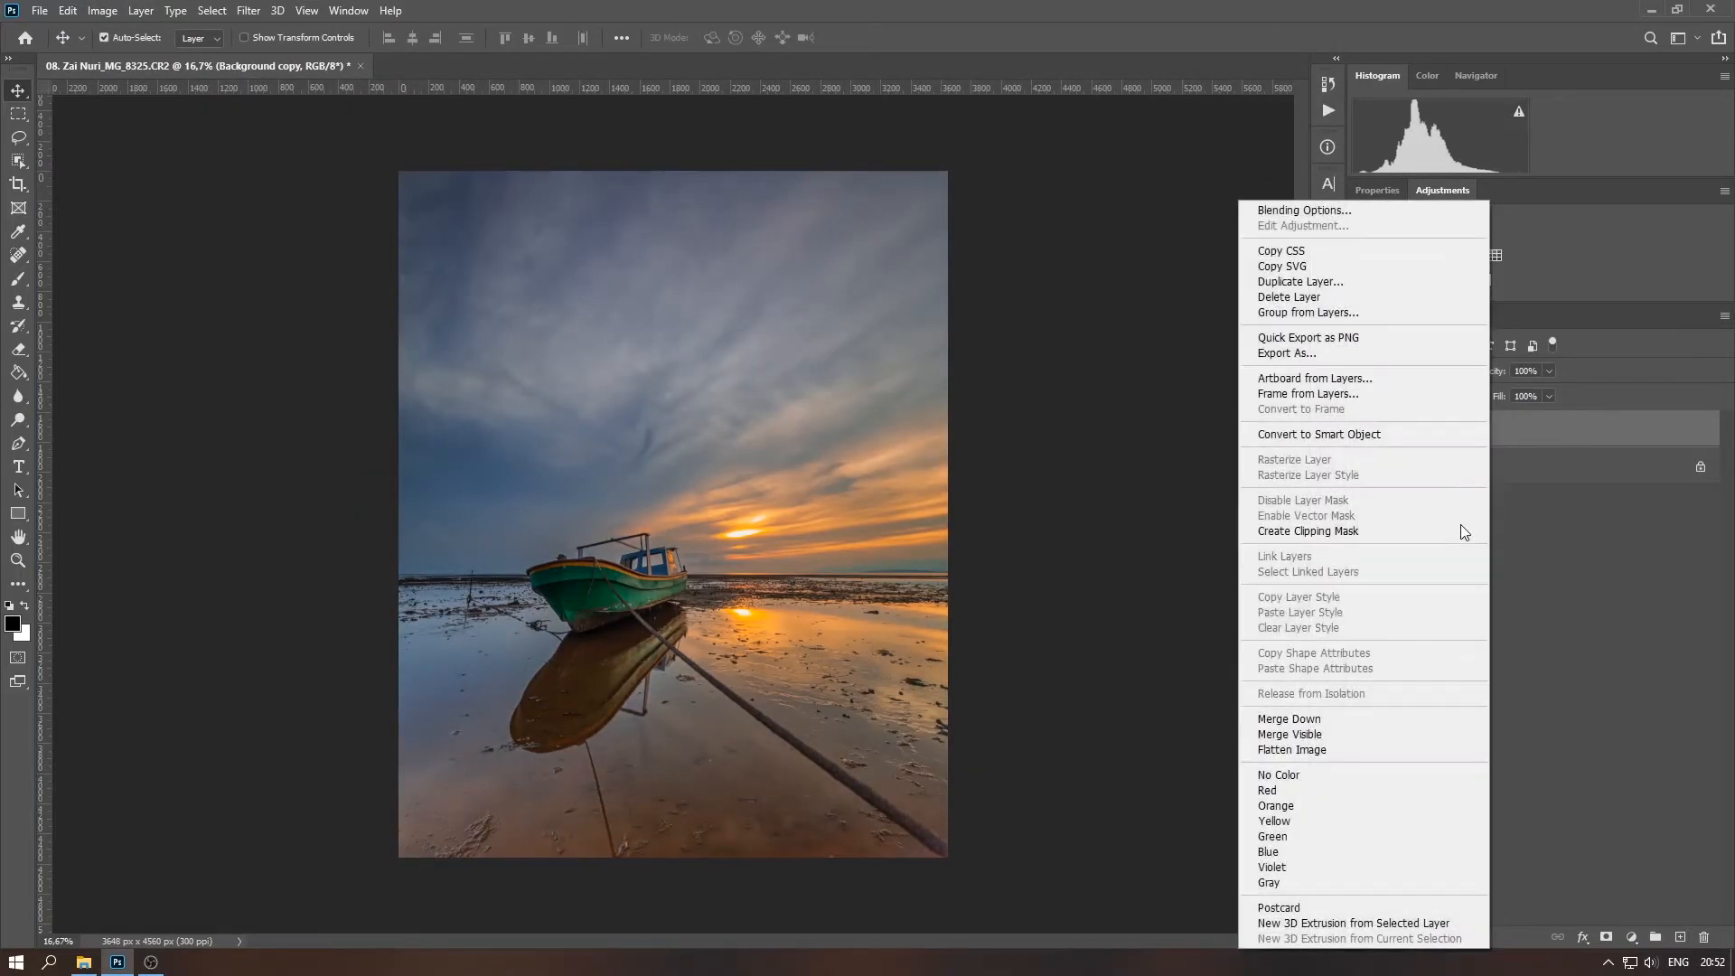
left_click(1432, 718)
Add a new layer above Background and fill it with black using the Paint Bucket
left_click(1678, 936)
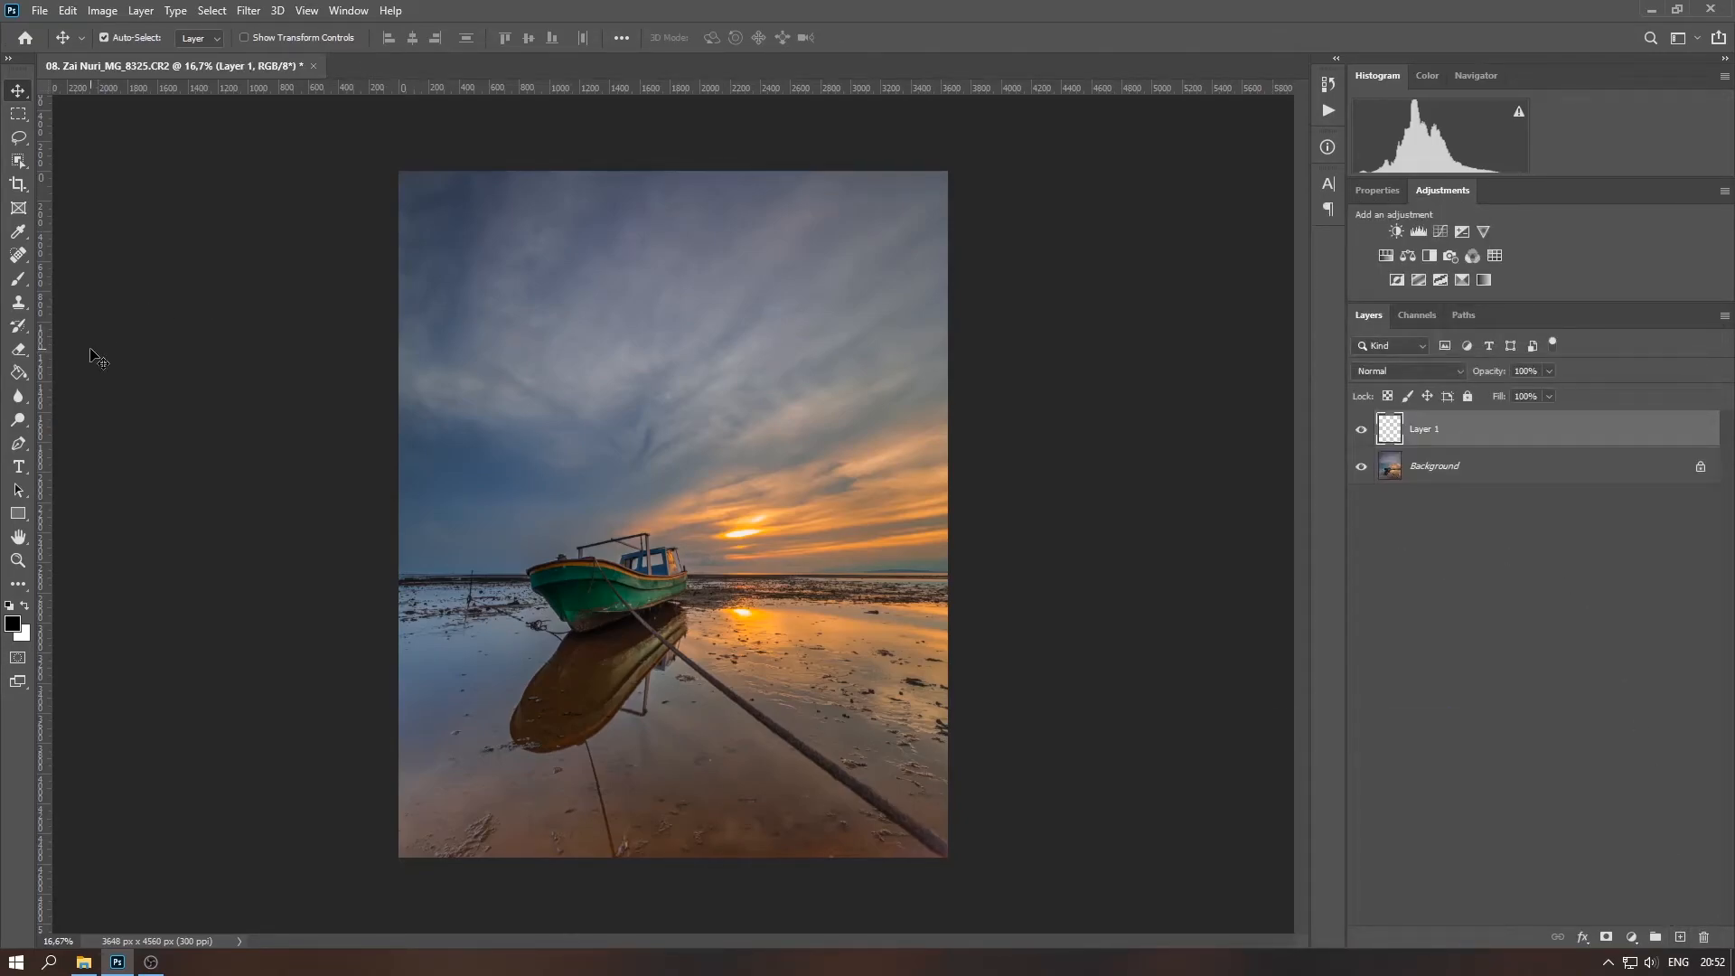
left_click(32, 371)
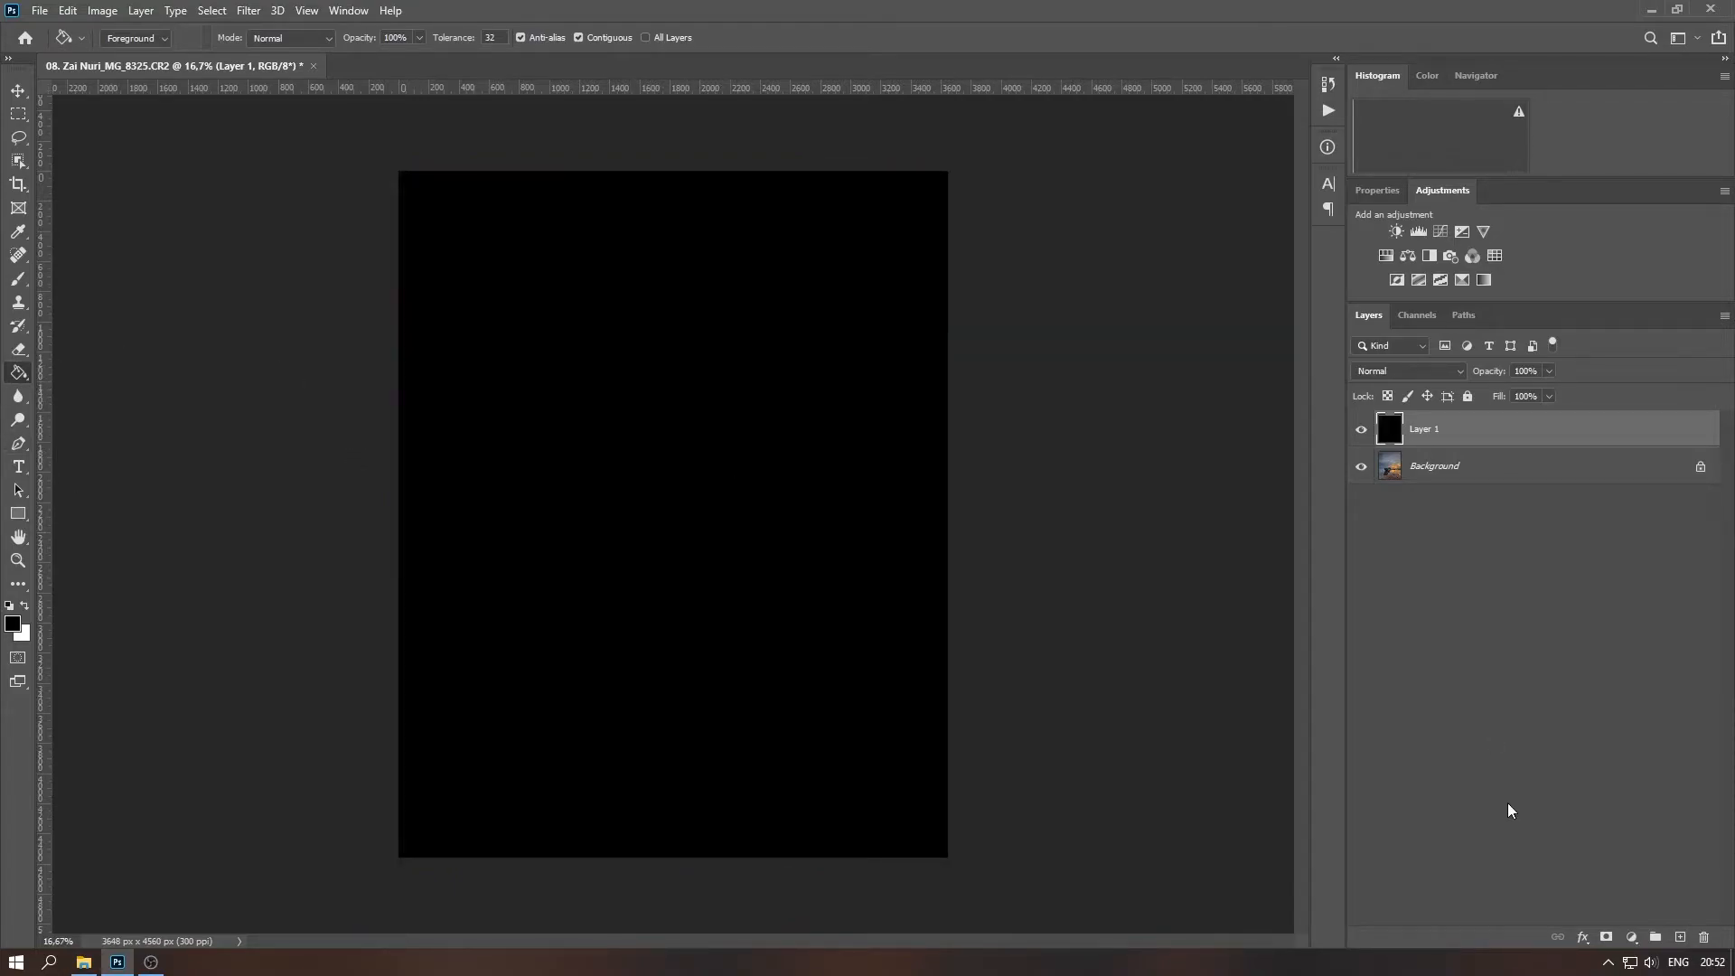
Erase the black fill over the boat on Layer 1 with a soft eraser of 2700 px and 0% hardness
left_click(18, 349)
right_click(624, 424)
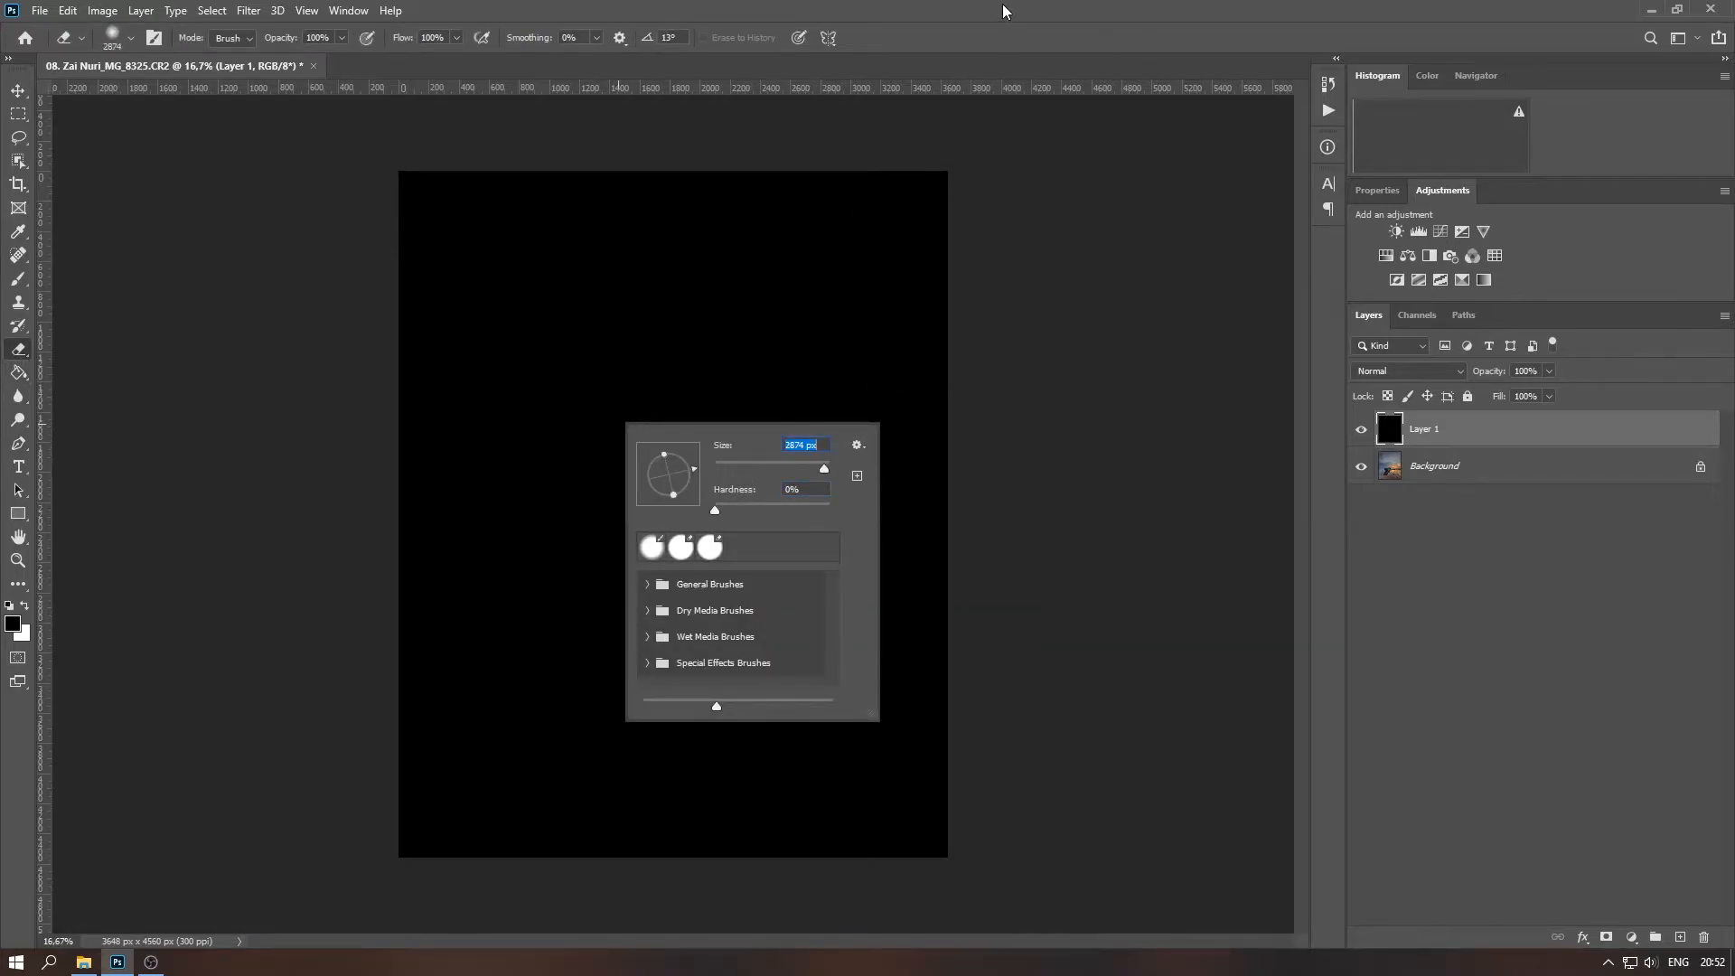
type("3000")
key("Return")
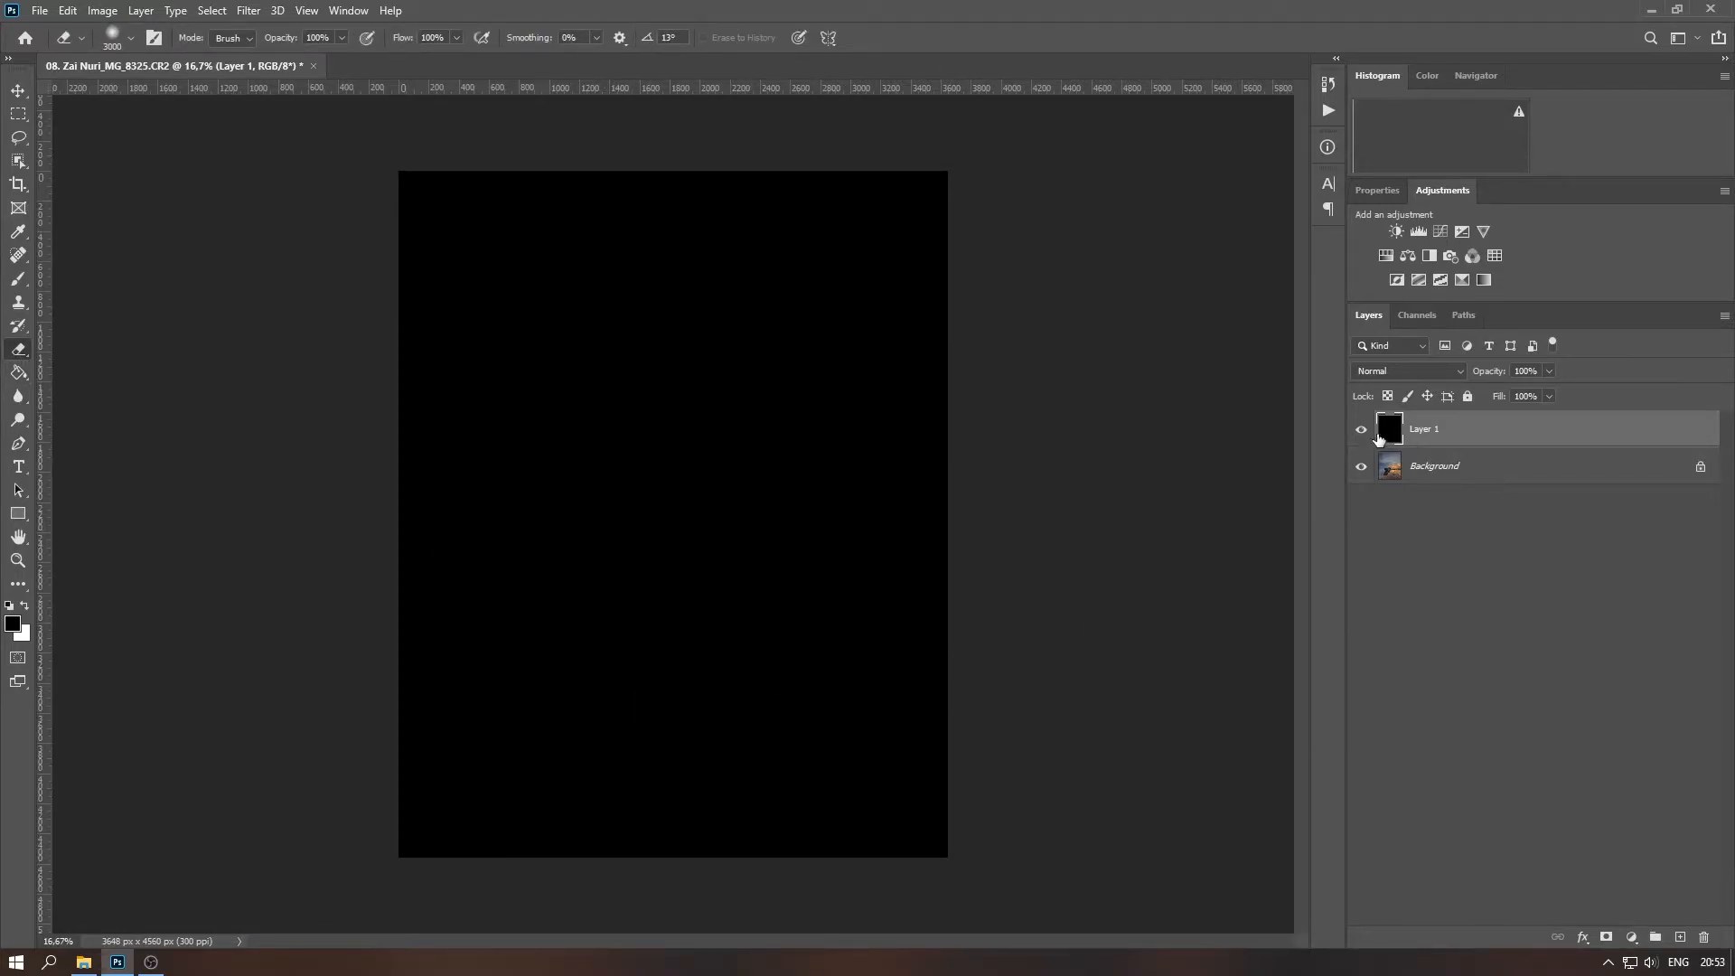
left_click(1361, 429)
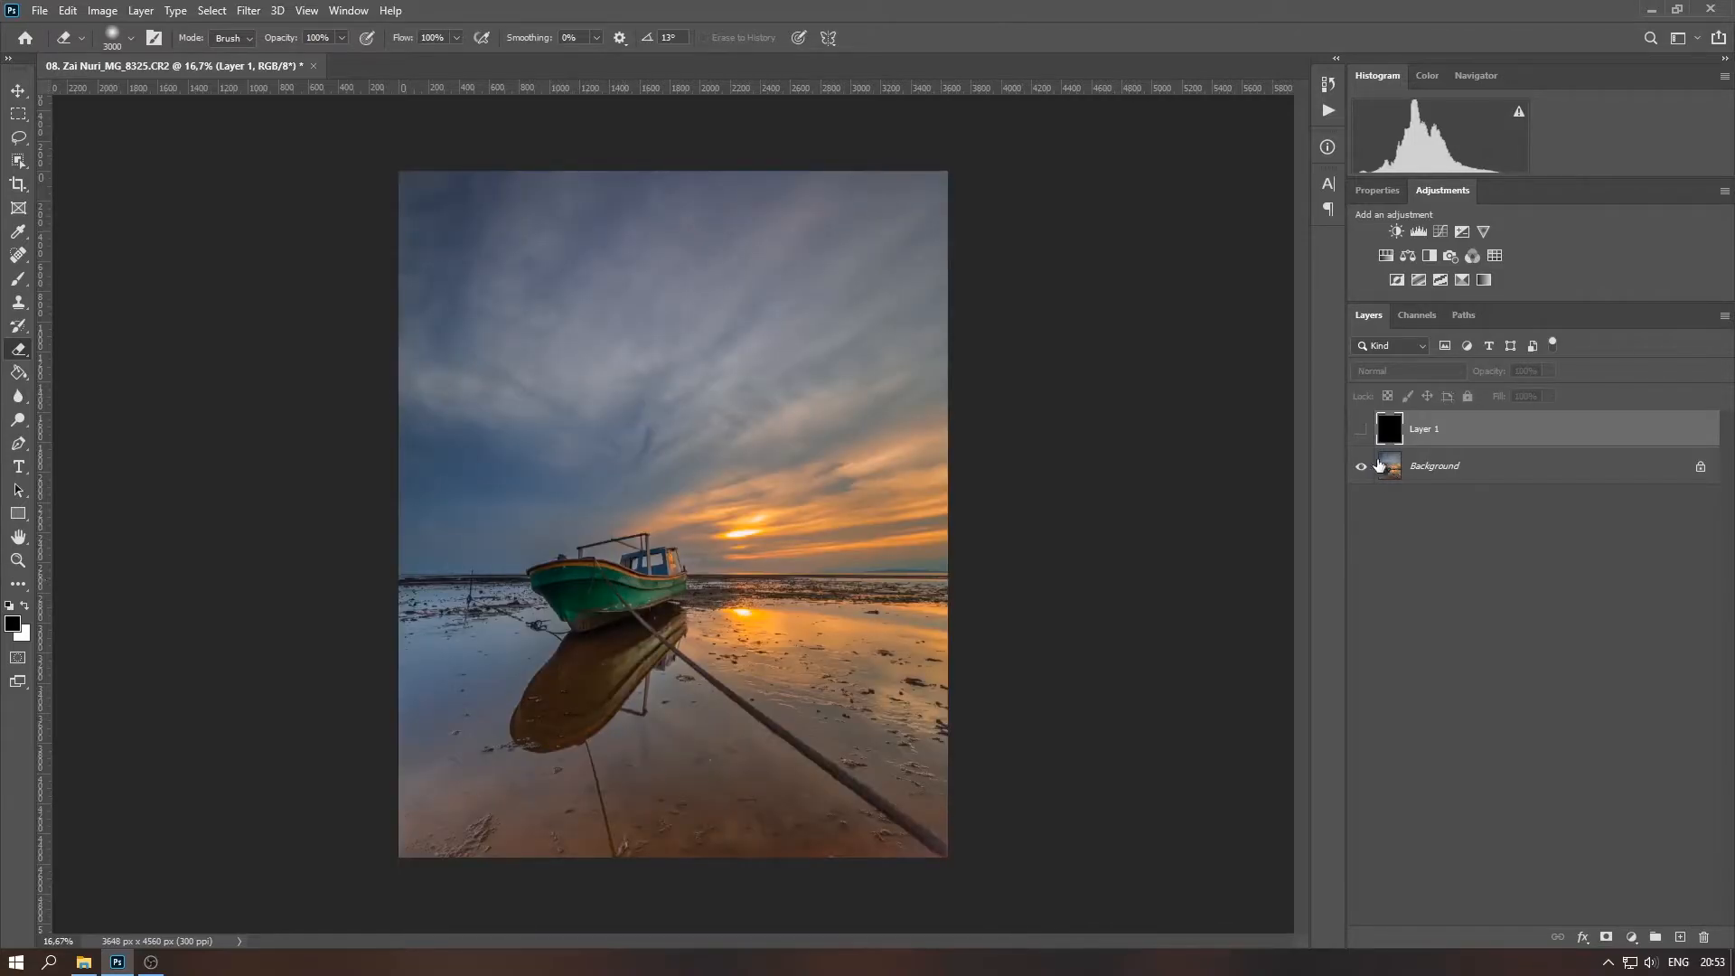
left_click(1361, 429)
key("bracketleft")
key("bracketleft")
key("bracketleft")
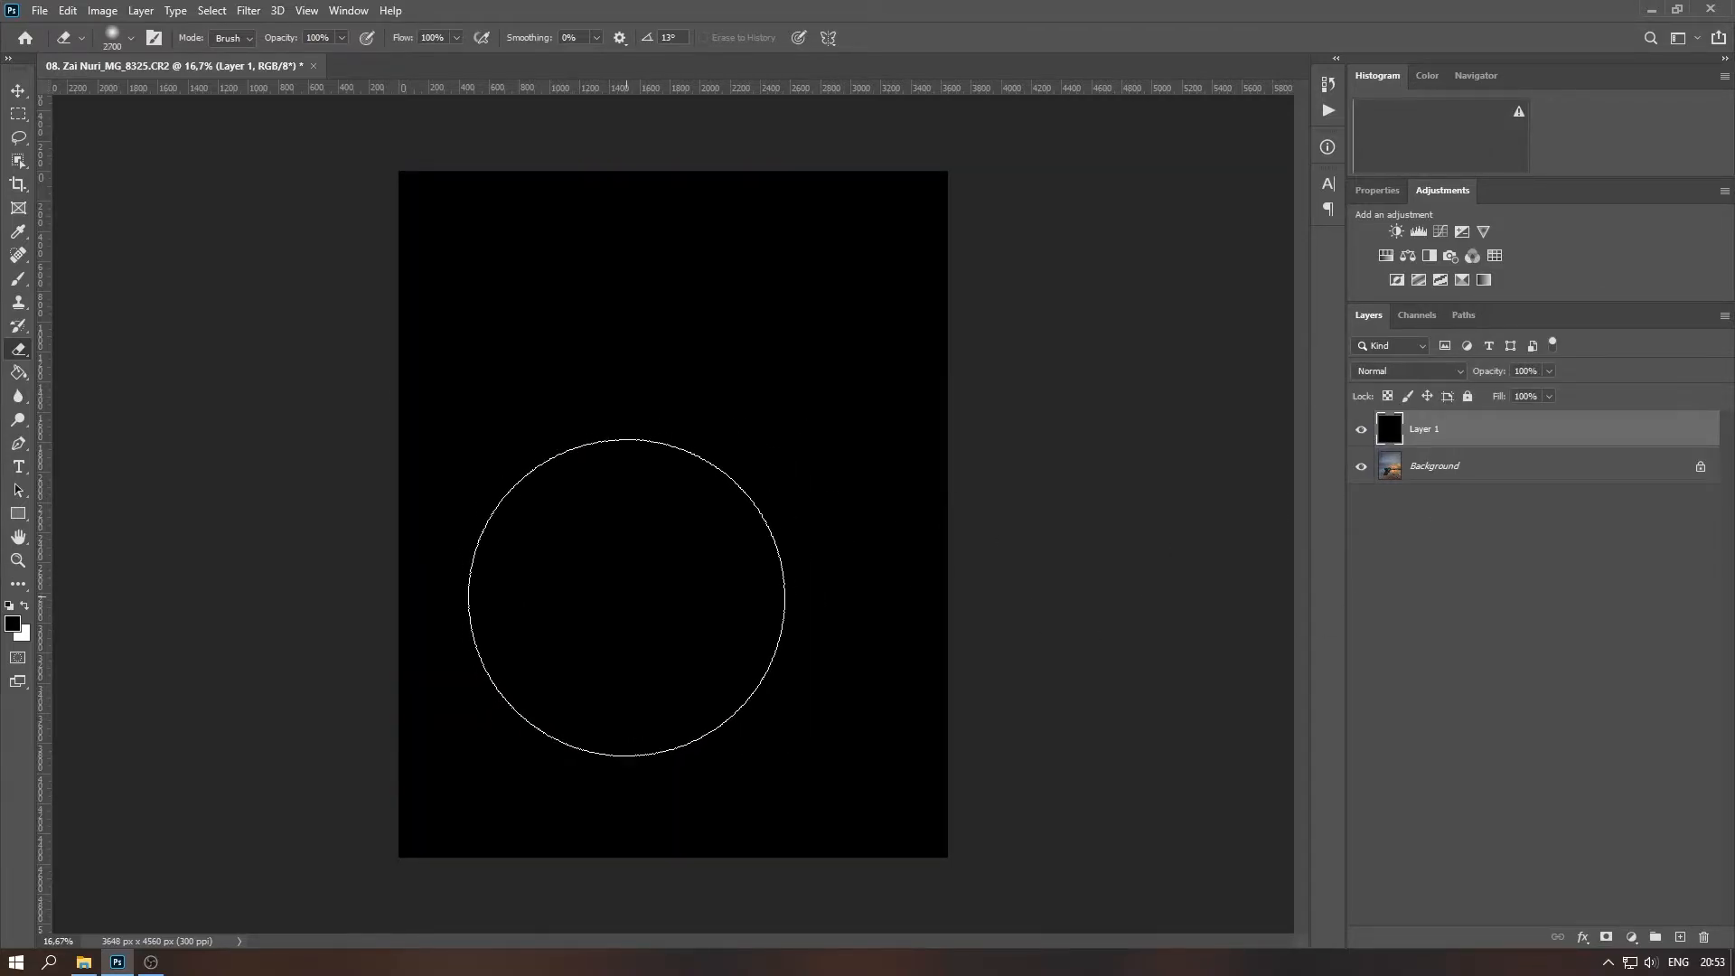
left_click(635, 592)
Erase the black around the boat once more with the eraser reduced to 2400 px
key("bracketleft")
key("bracketleft")
key("bracketleft")
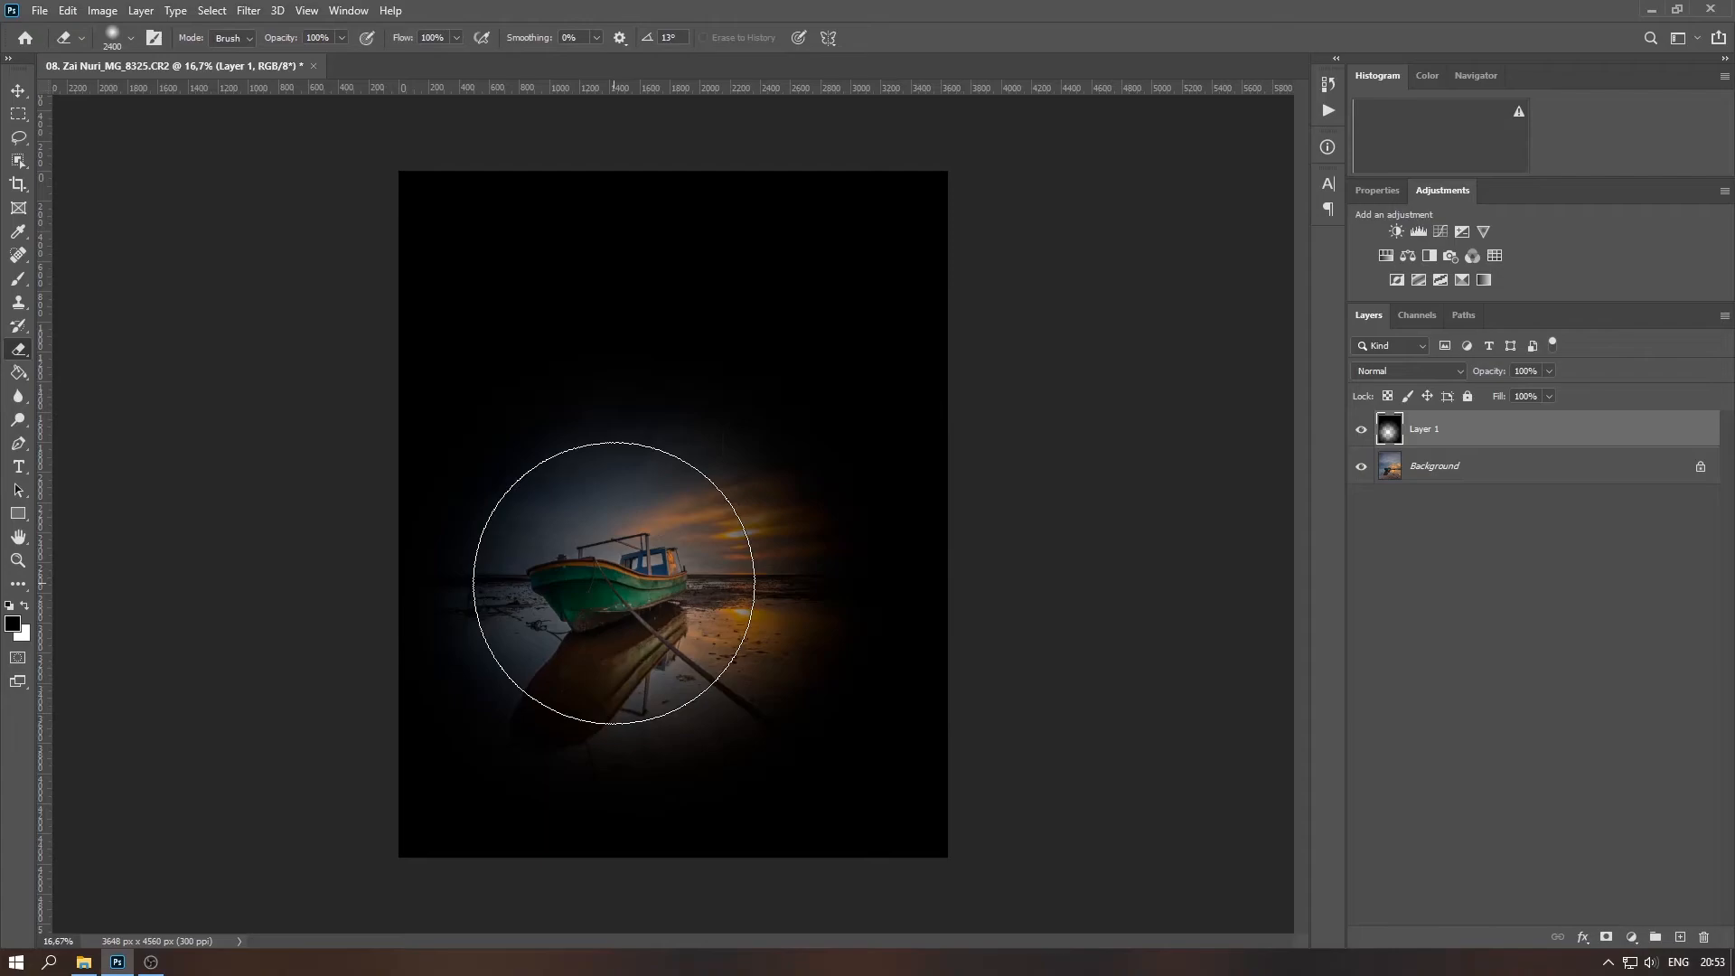
left_click(619, 581)
Widen the clear area around the boat on Layer 1 with a 3100 px eraser and set the layer's opacity to 30%
key("bracketright")
key("bracketright")
key("bracketright")
key("bracketright")
key("bracketright")
key("bracketright")
key("bracketright")
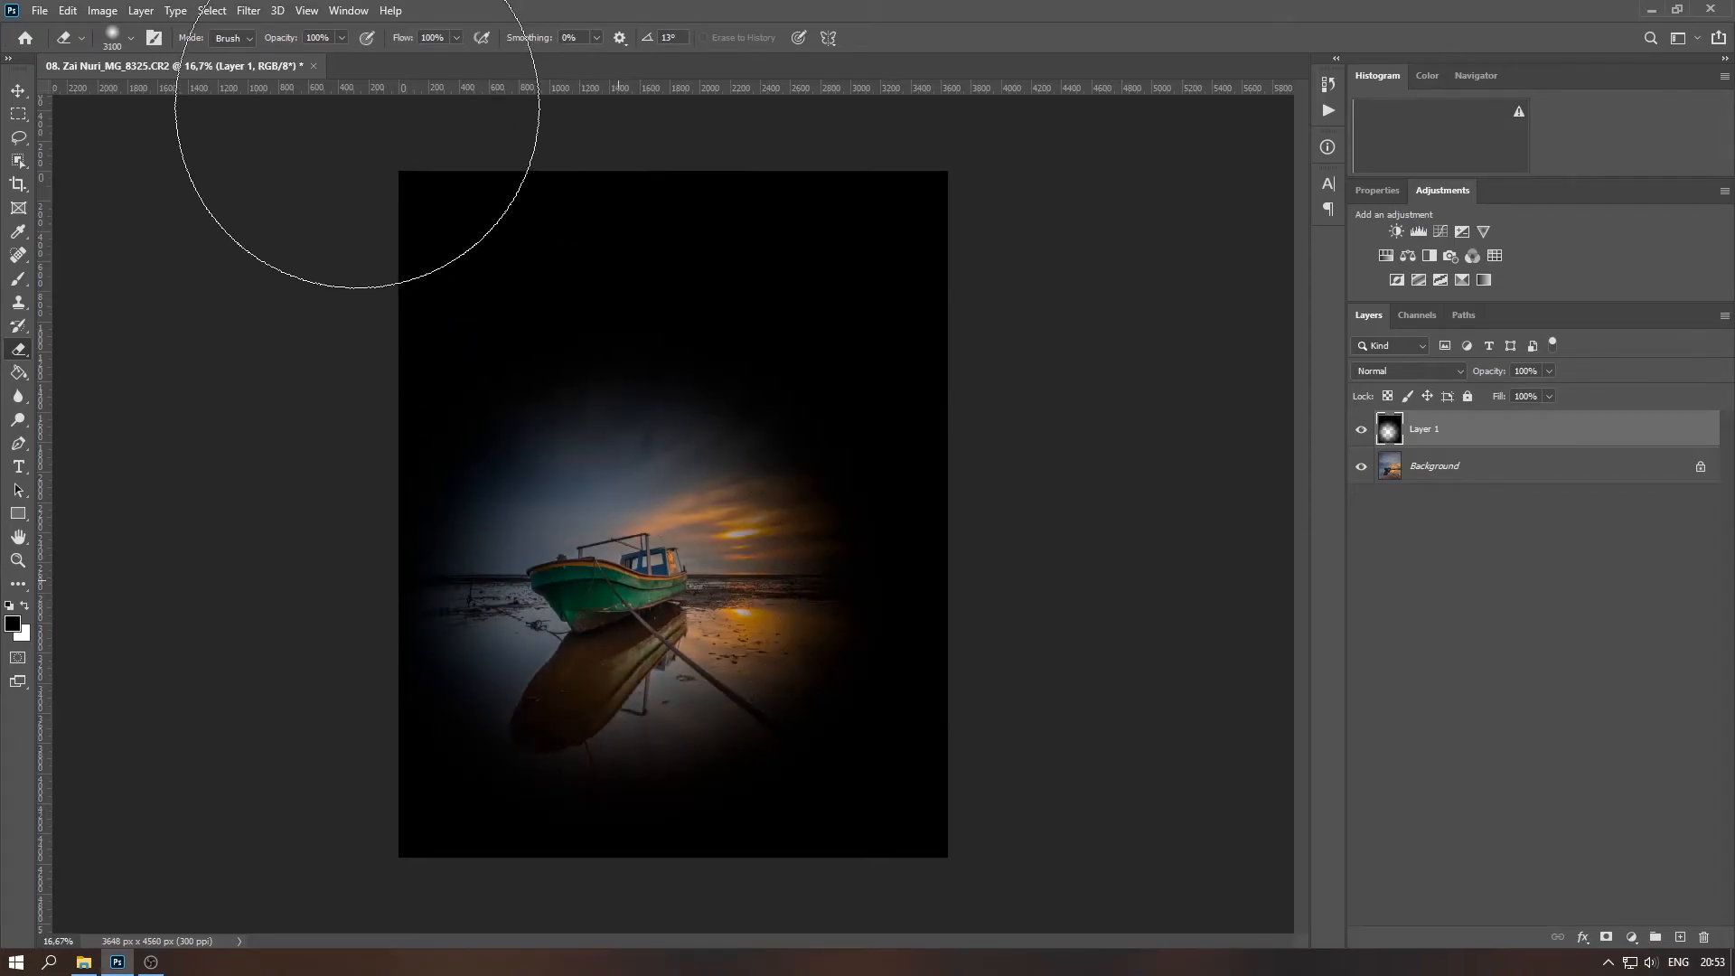
left_click(631, 569)
key("v")
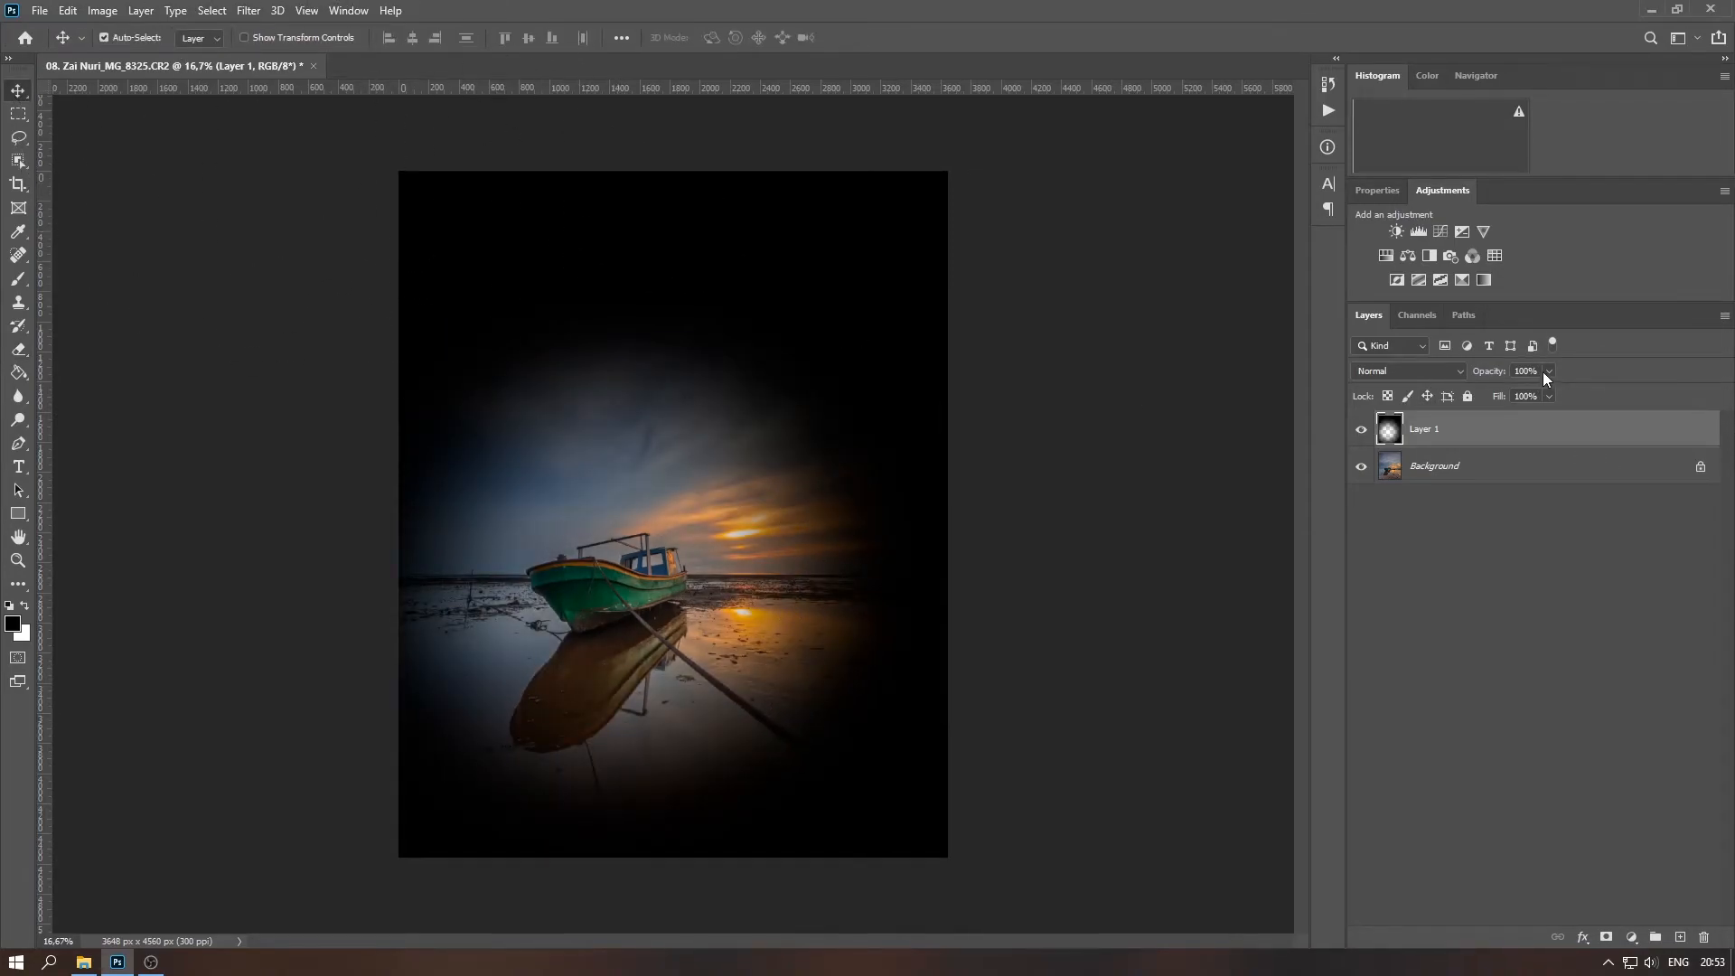
left_click_drag(1468, 394, 1487, 395)
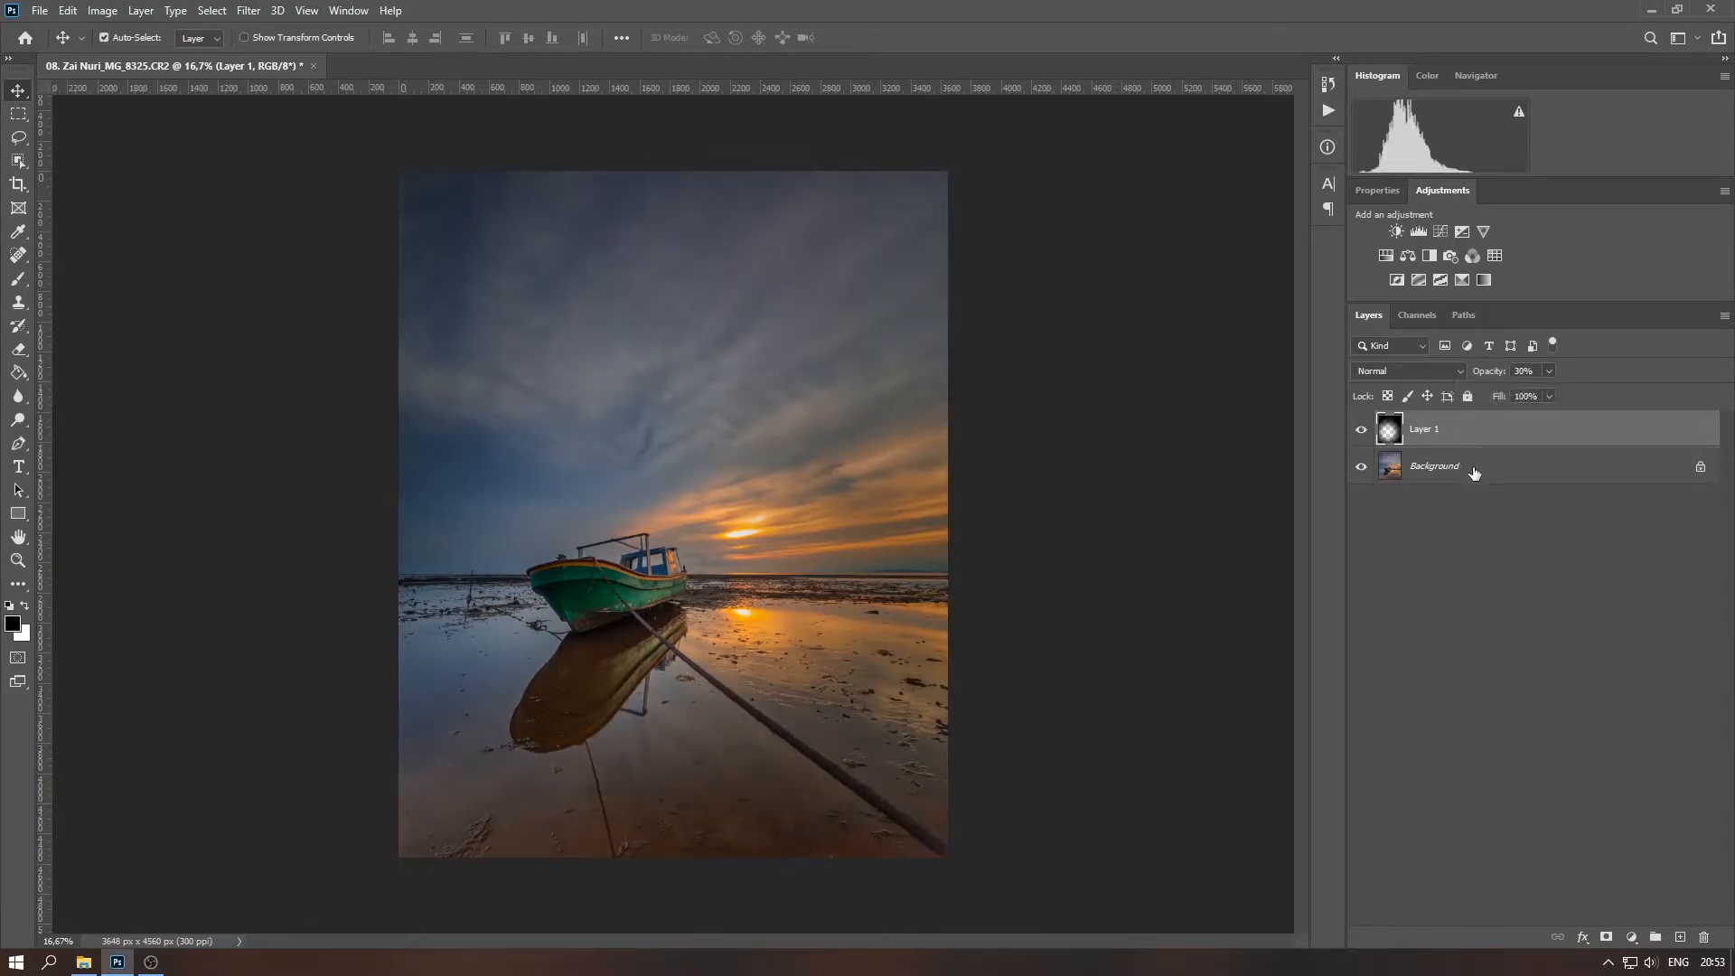
Duplicate the Background layer and brighten the copy with Levels by lowering the white input level
left_click(1553, 467)
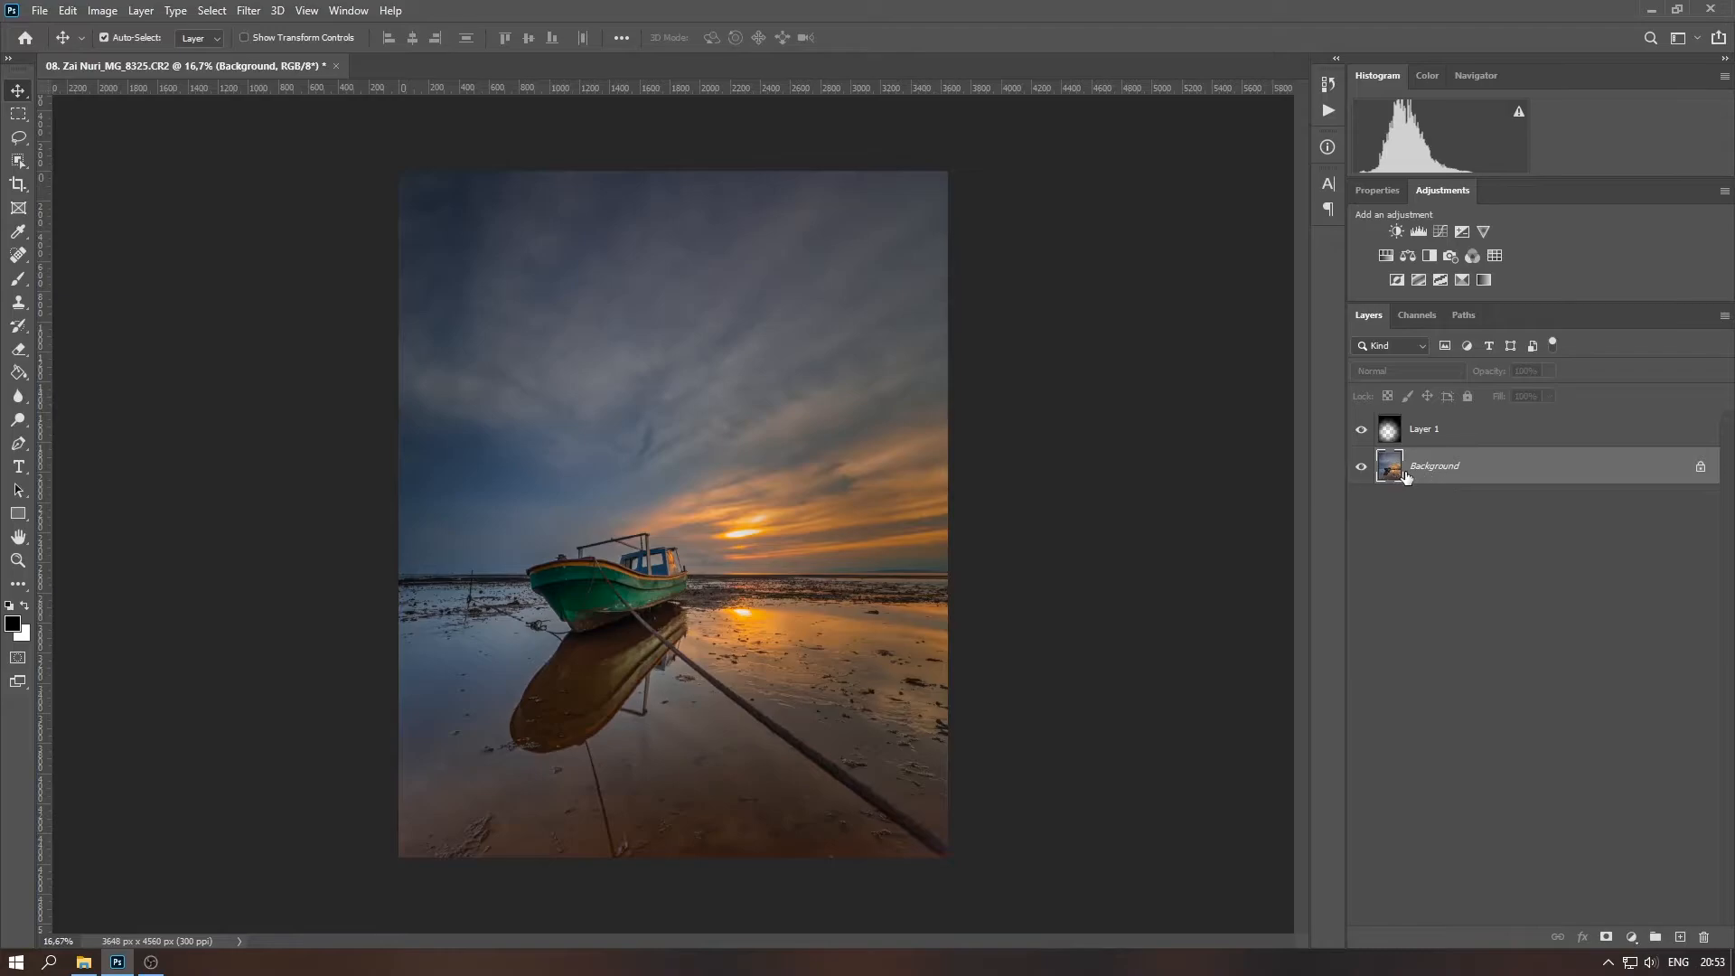
left_click_drag(1485, 479, 1680, 936)
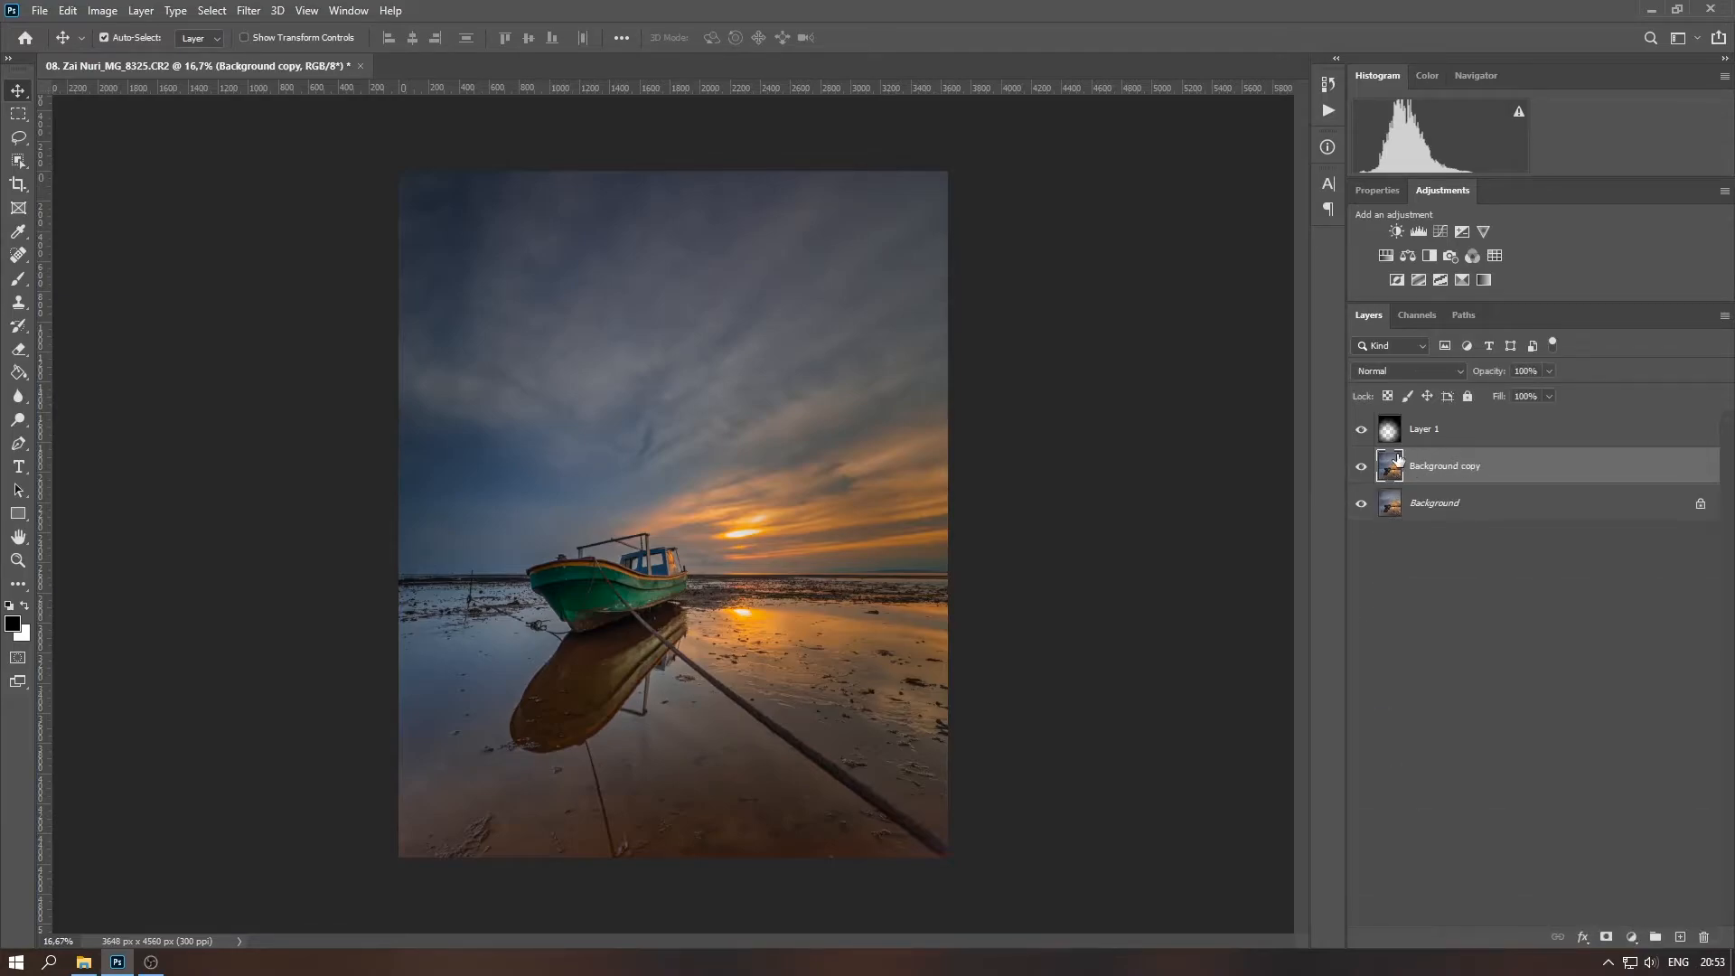
left_click(102, 10)
mouse_move(127, 57)
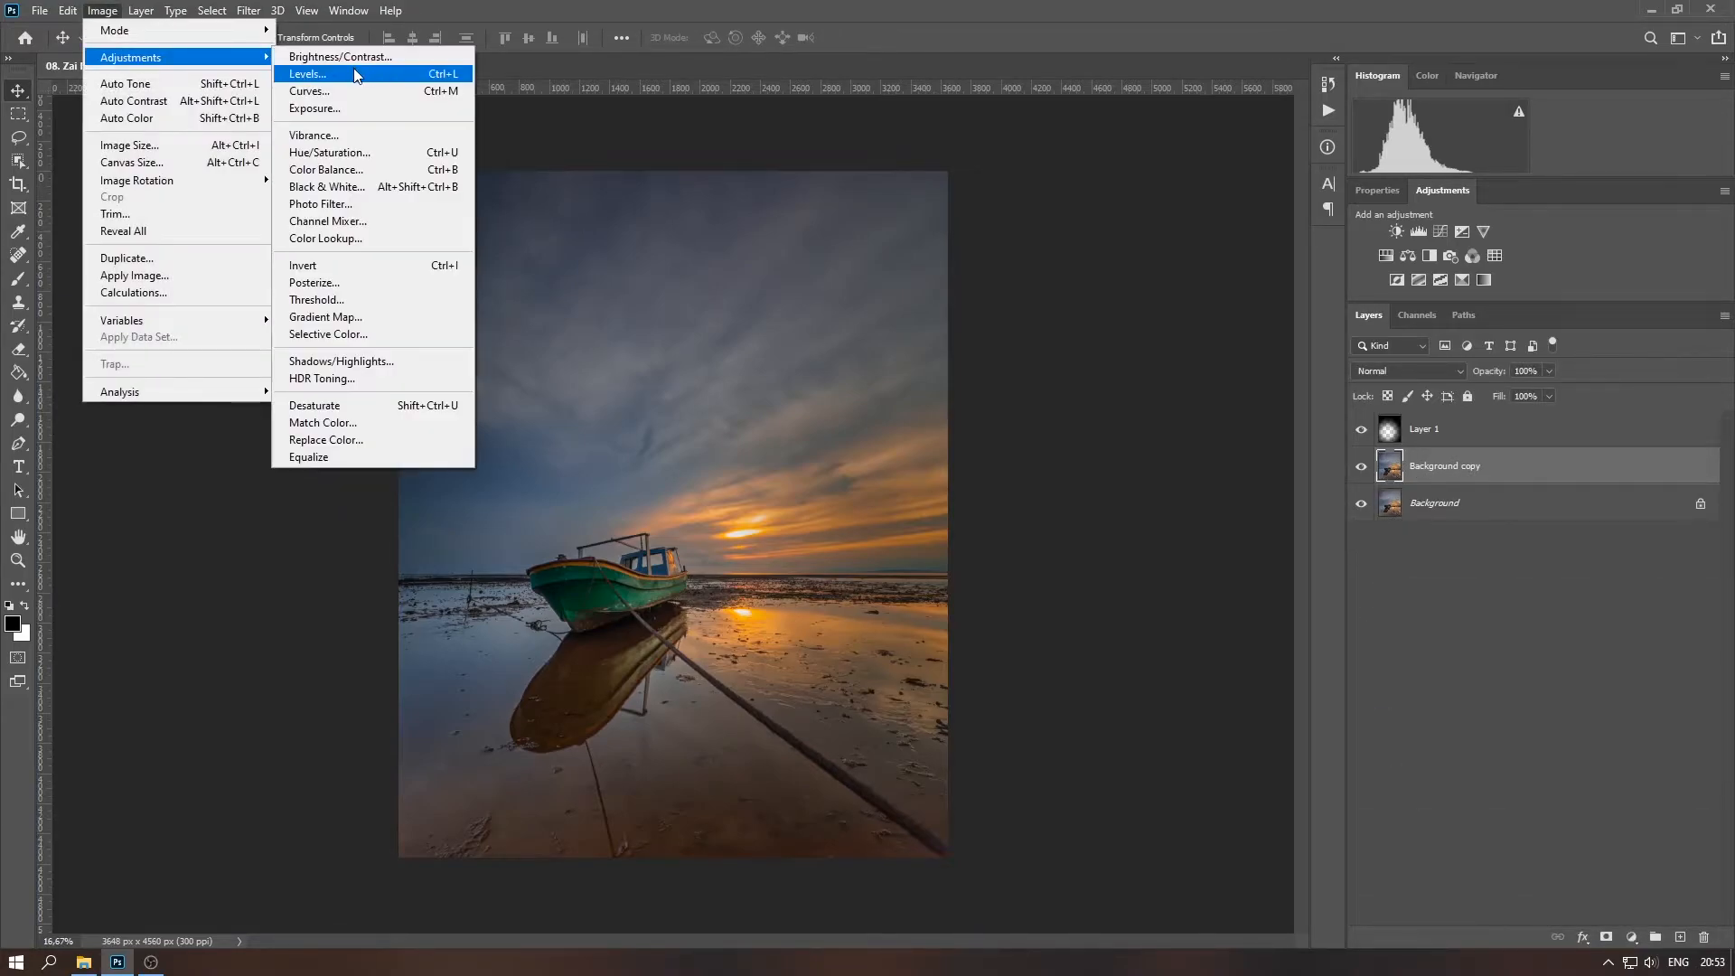
left_click(354, 75)
left_click_drag(853, 182, 1073, 188)
left_click(1028, 379)
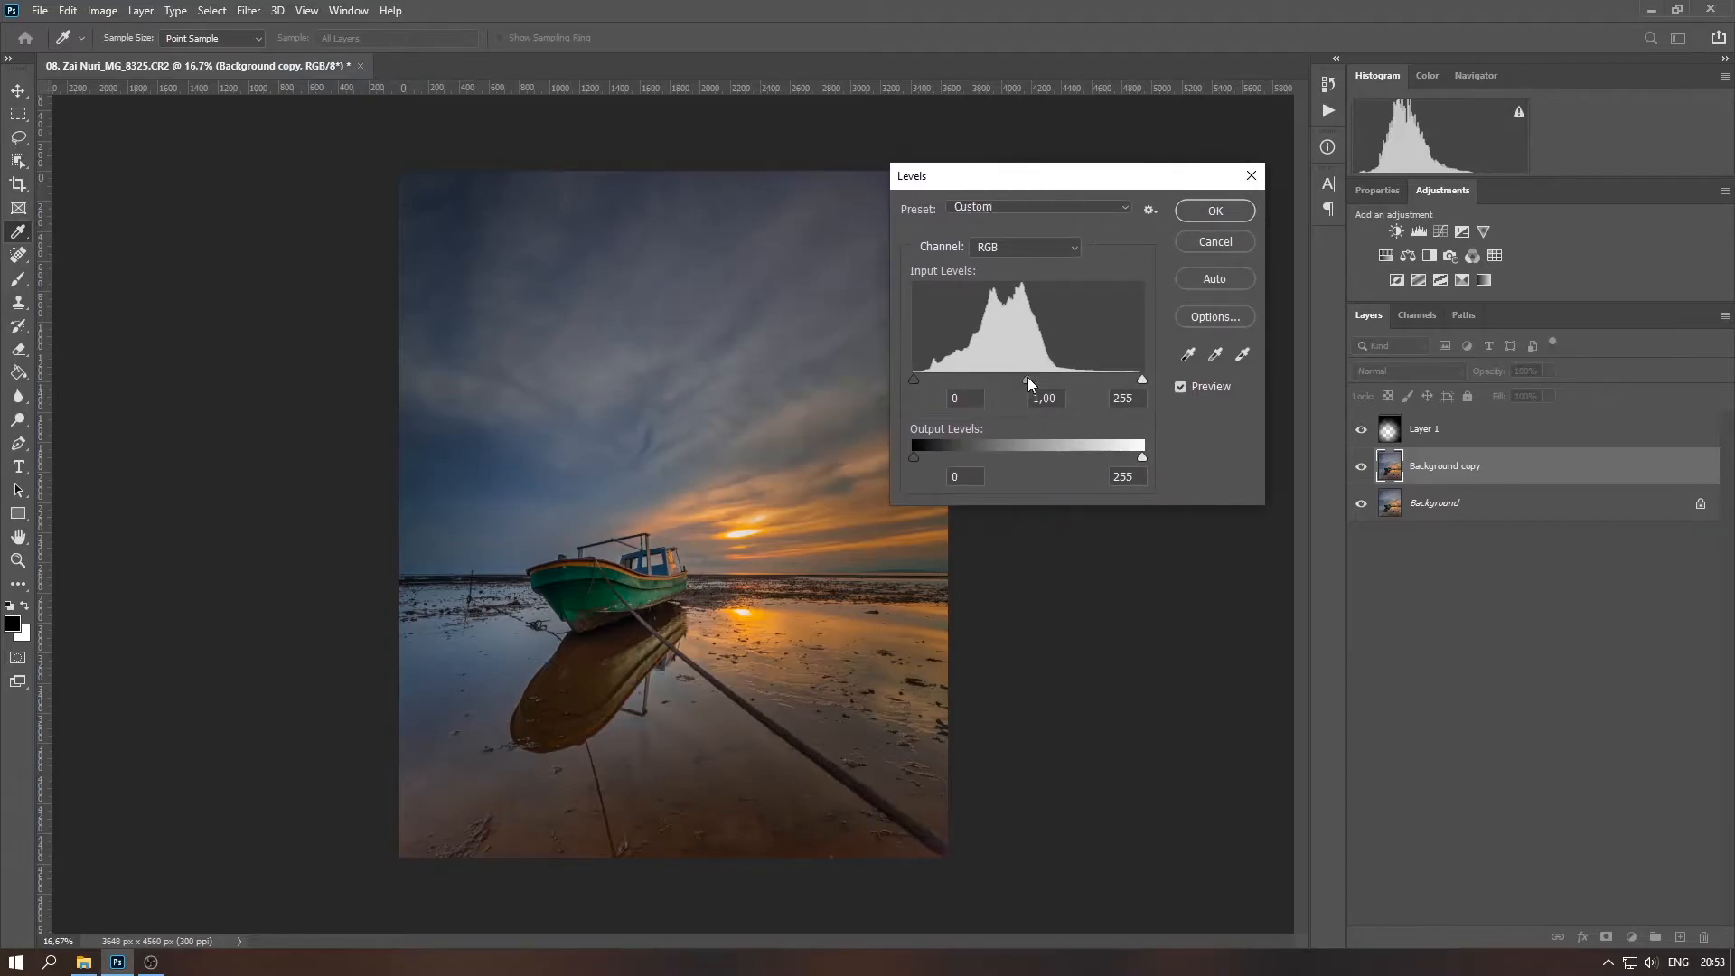
left_click_drag(1142, 379, 1077, 376)
left_click(1180, 387)
left_click(1180, 387)
left_click(1214, 215)
Compare the image with the vignette on Layer 1 hidden and shown, and merge all three layers into one
left_click(1361, 431)
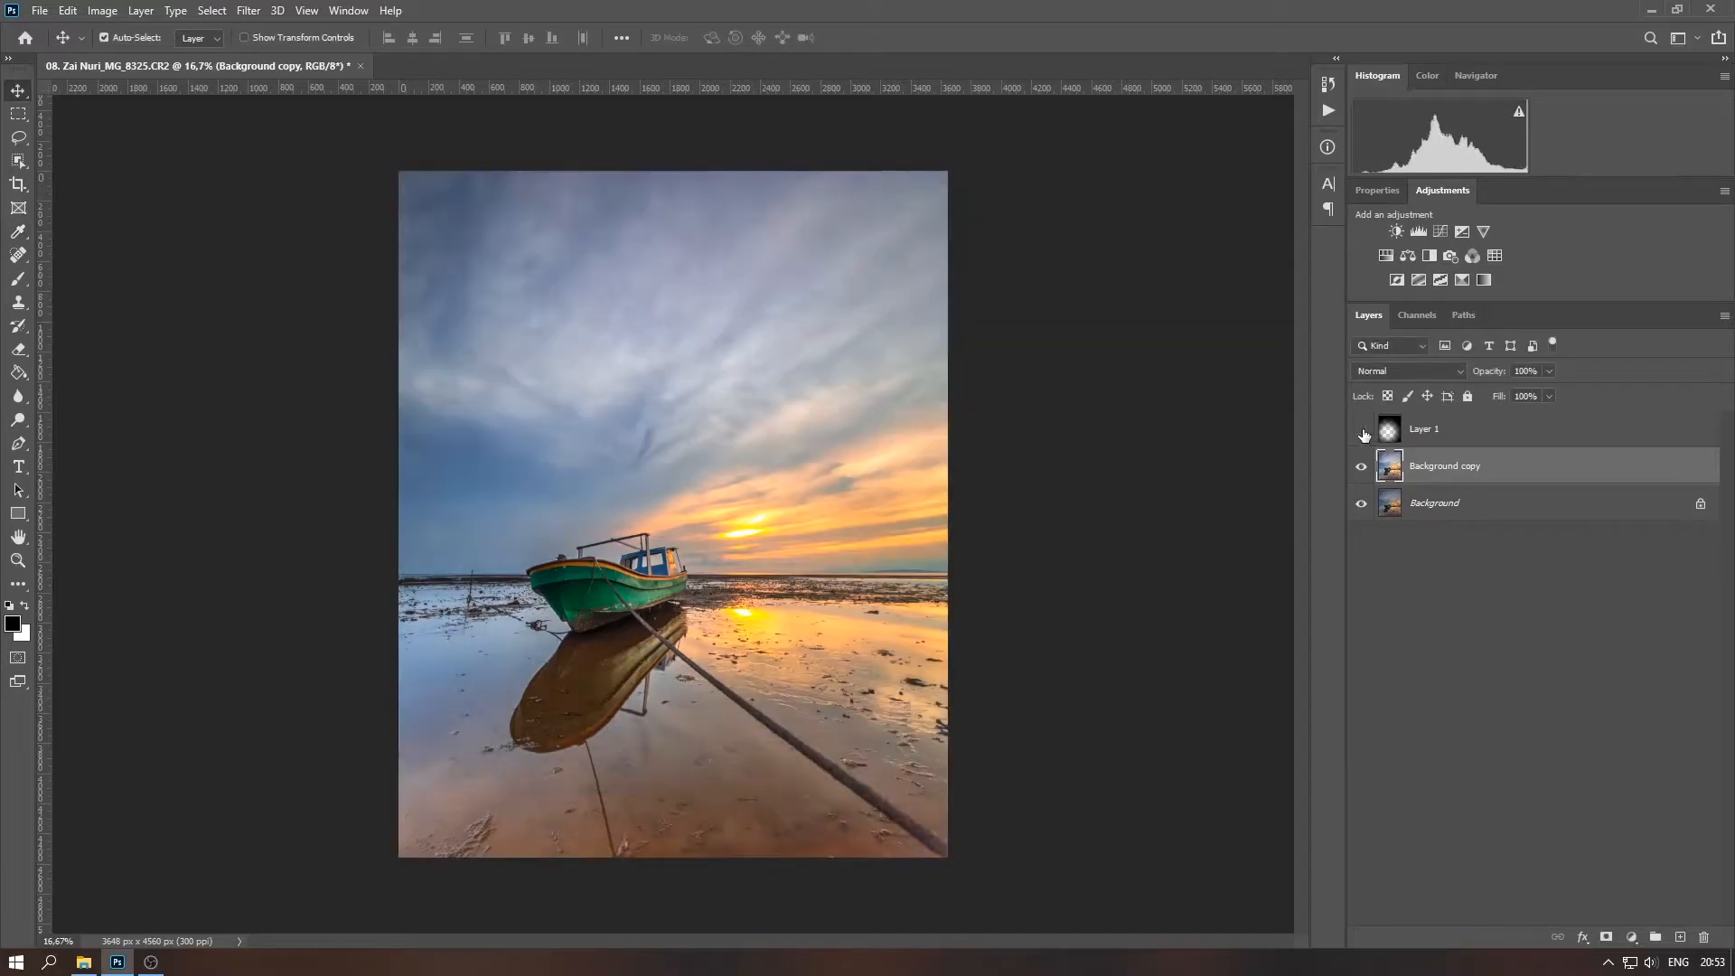
left_click(1362, 431)
left_click(1491, 429)
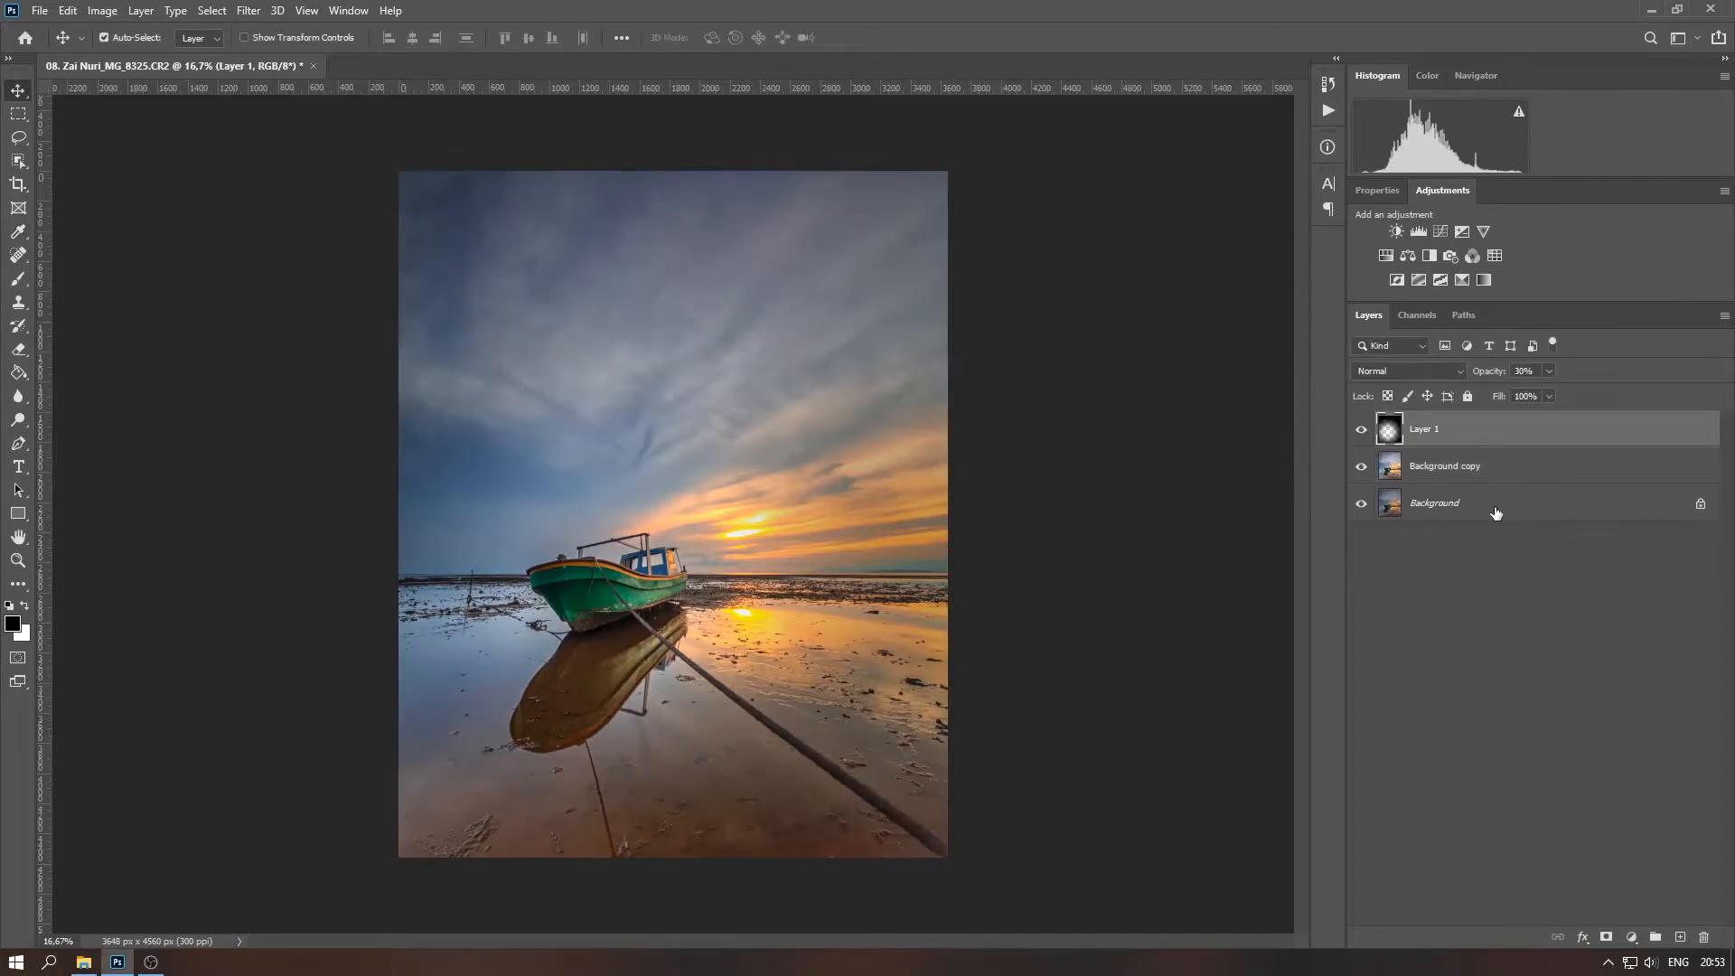
left_click(1495, 503, "shift")
right_click(1498, 433)
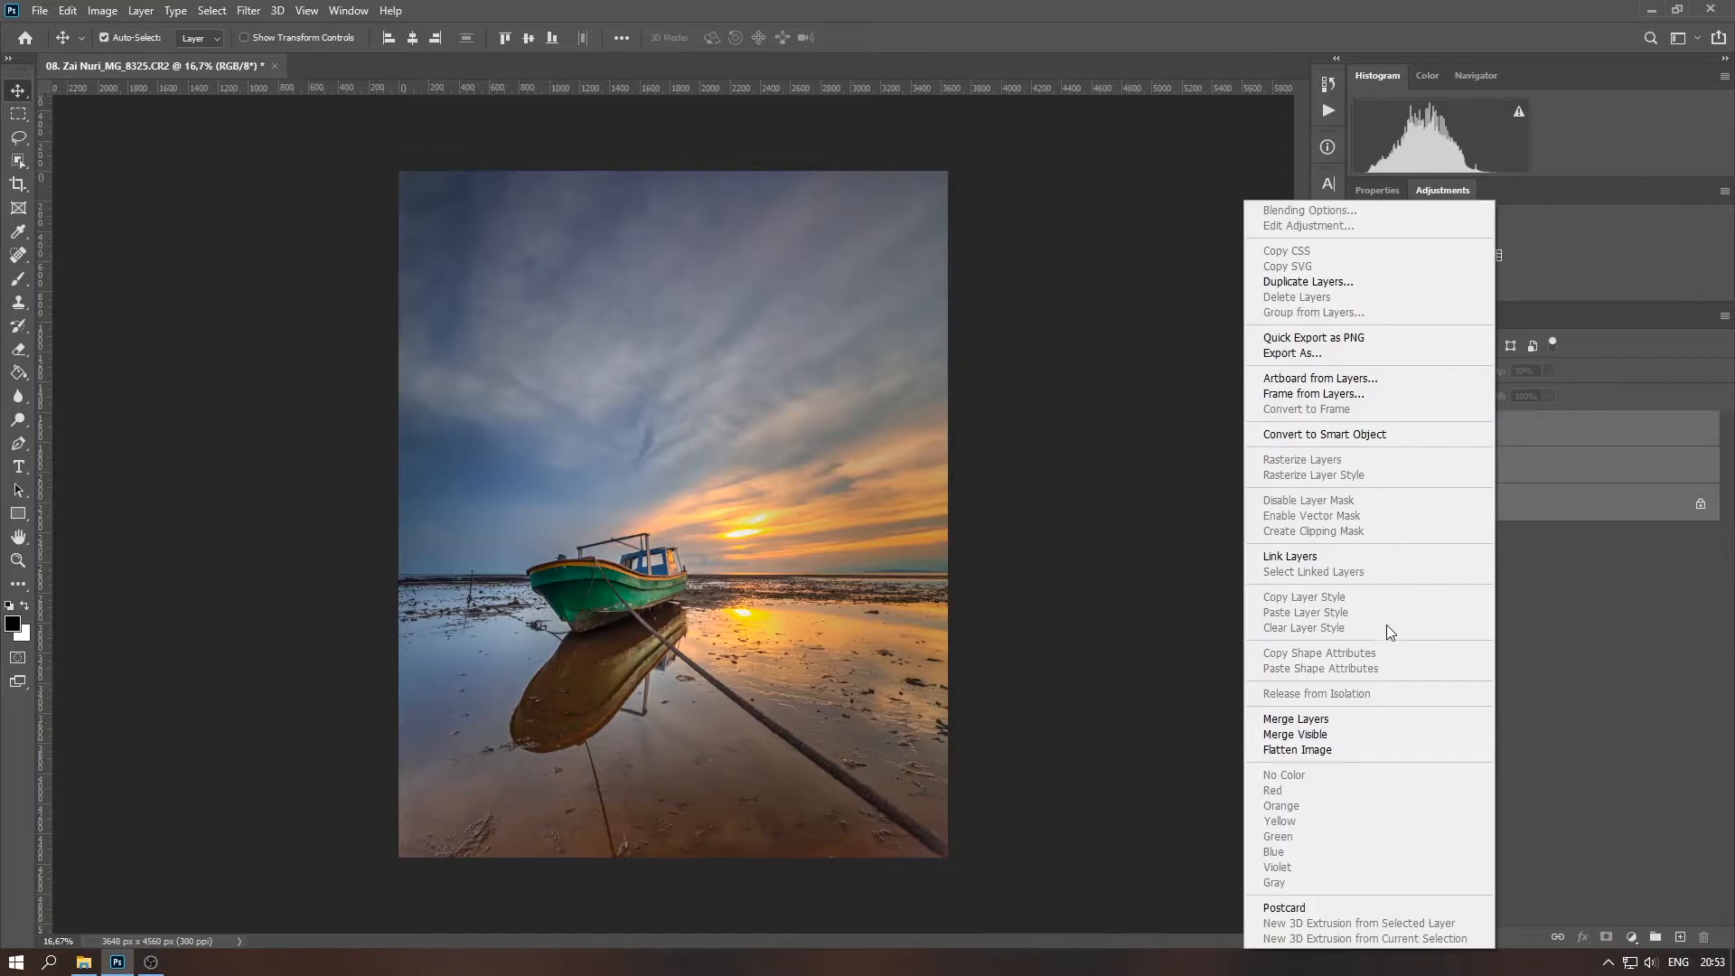
left_click(1379, 714)
Sharpen the merged image with Unsharp Mask at Amount 200%, Radius 0.9 pixels and Threshold 10 levels
left_click(248, 10)
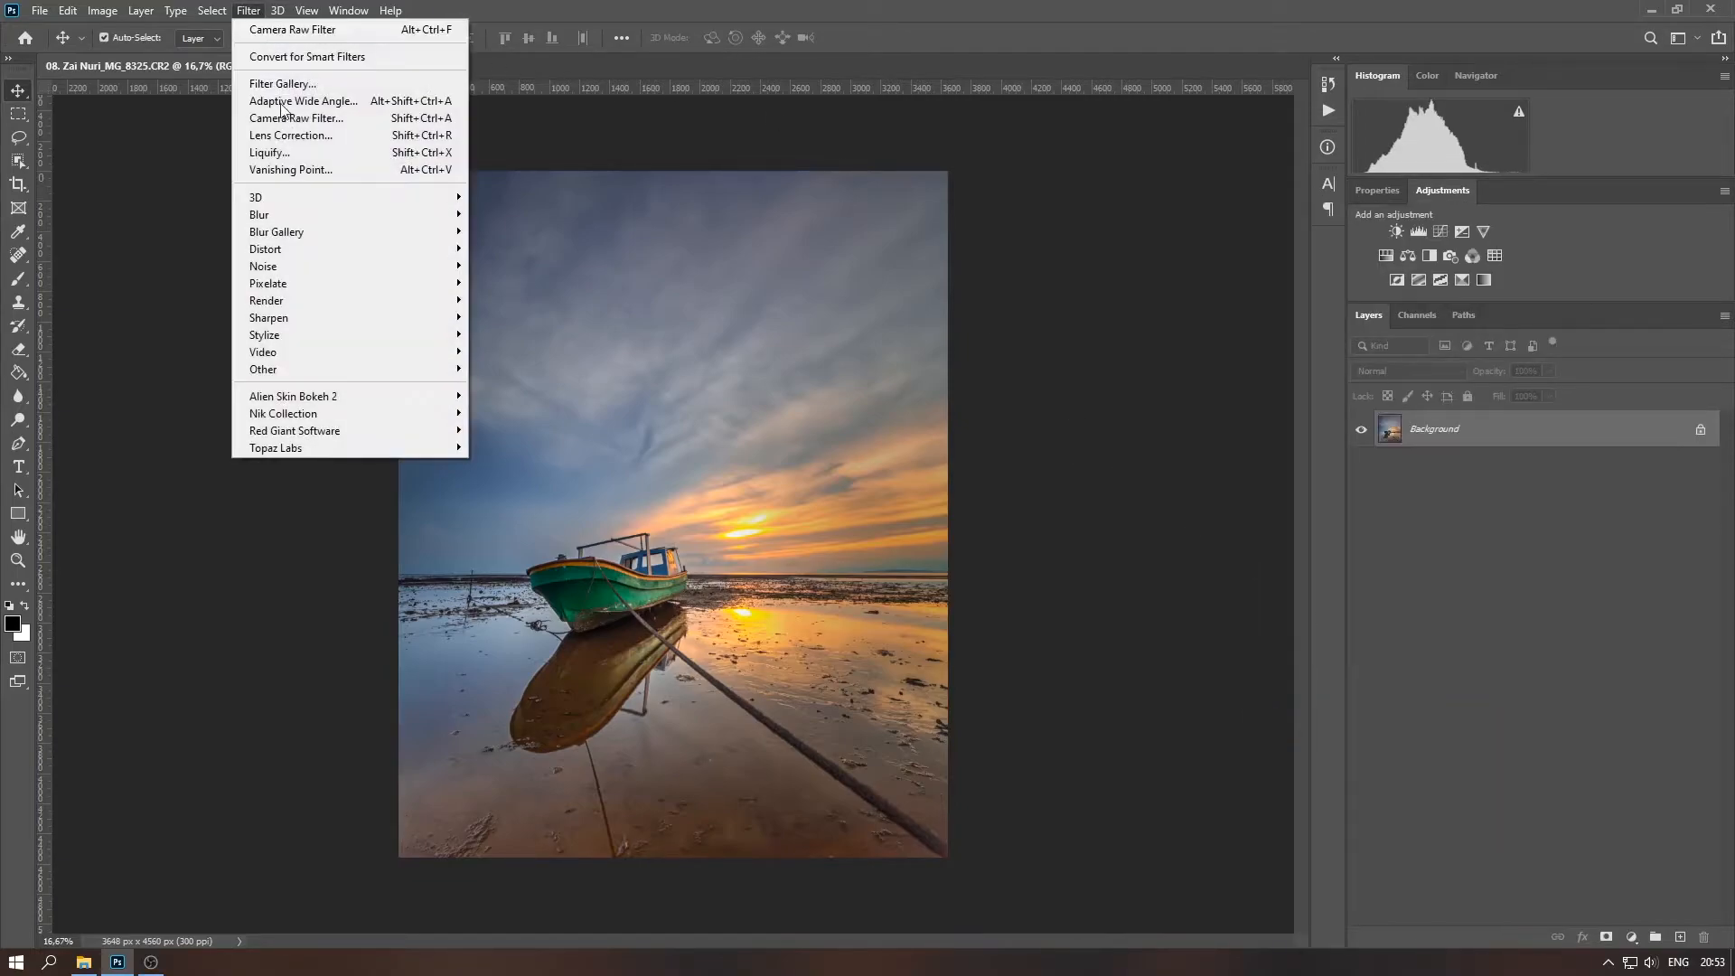
mouse_move(271, 317)
left_click(511, 409)
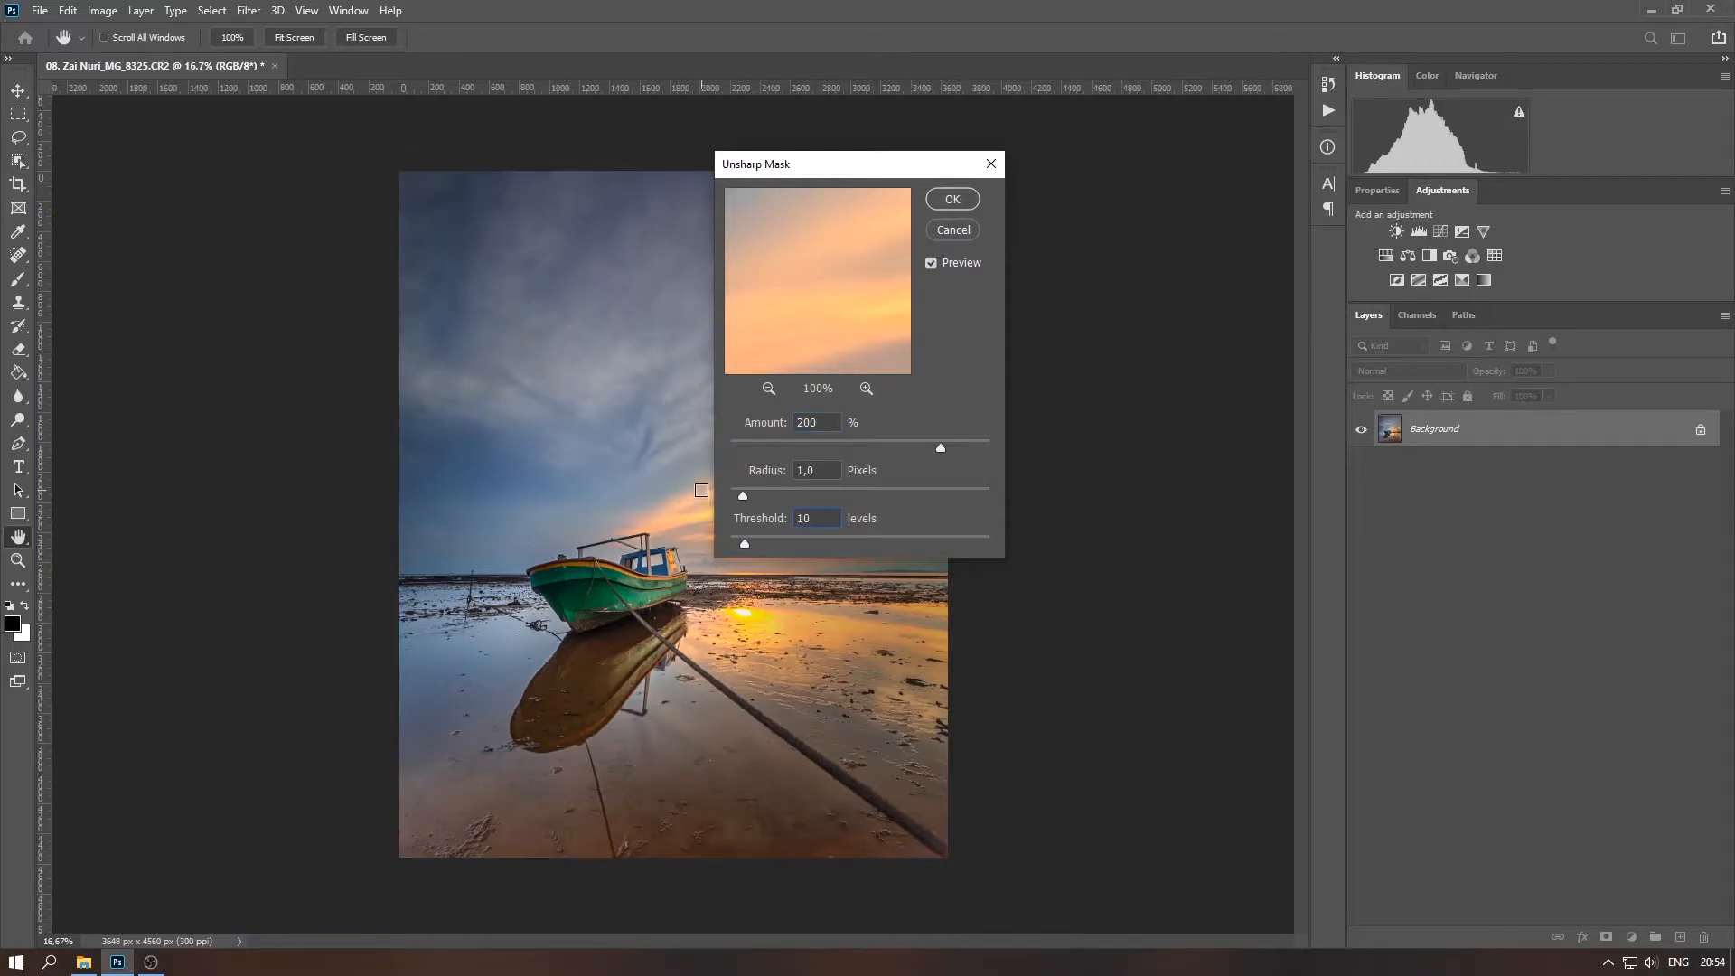
left_click_drag(742, 498, 740, 494)
left_click_drag(904, 164, 1099, 175)
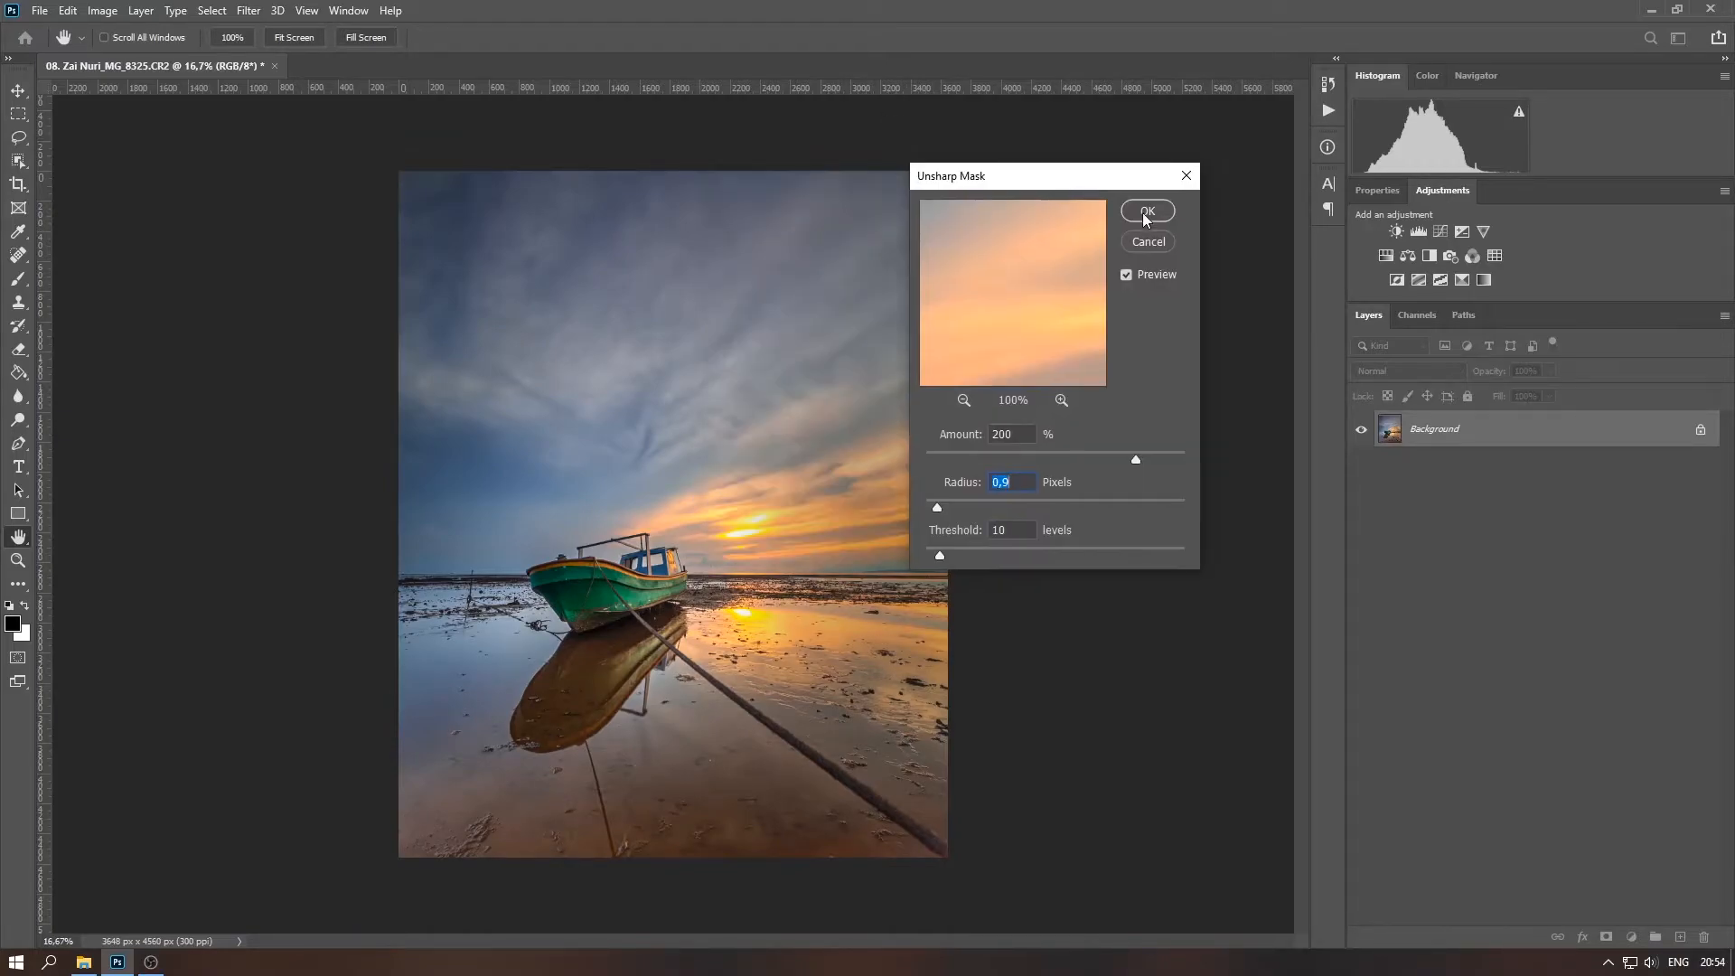
left_click(1148, 211)
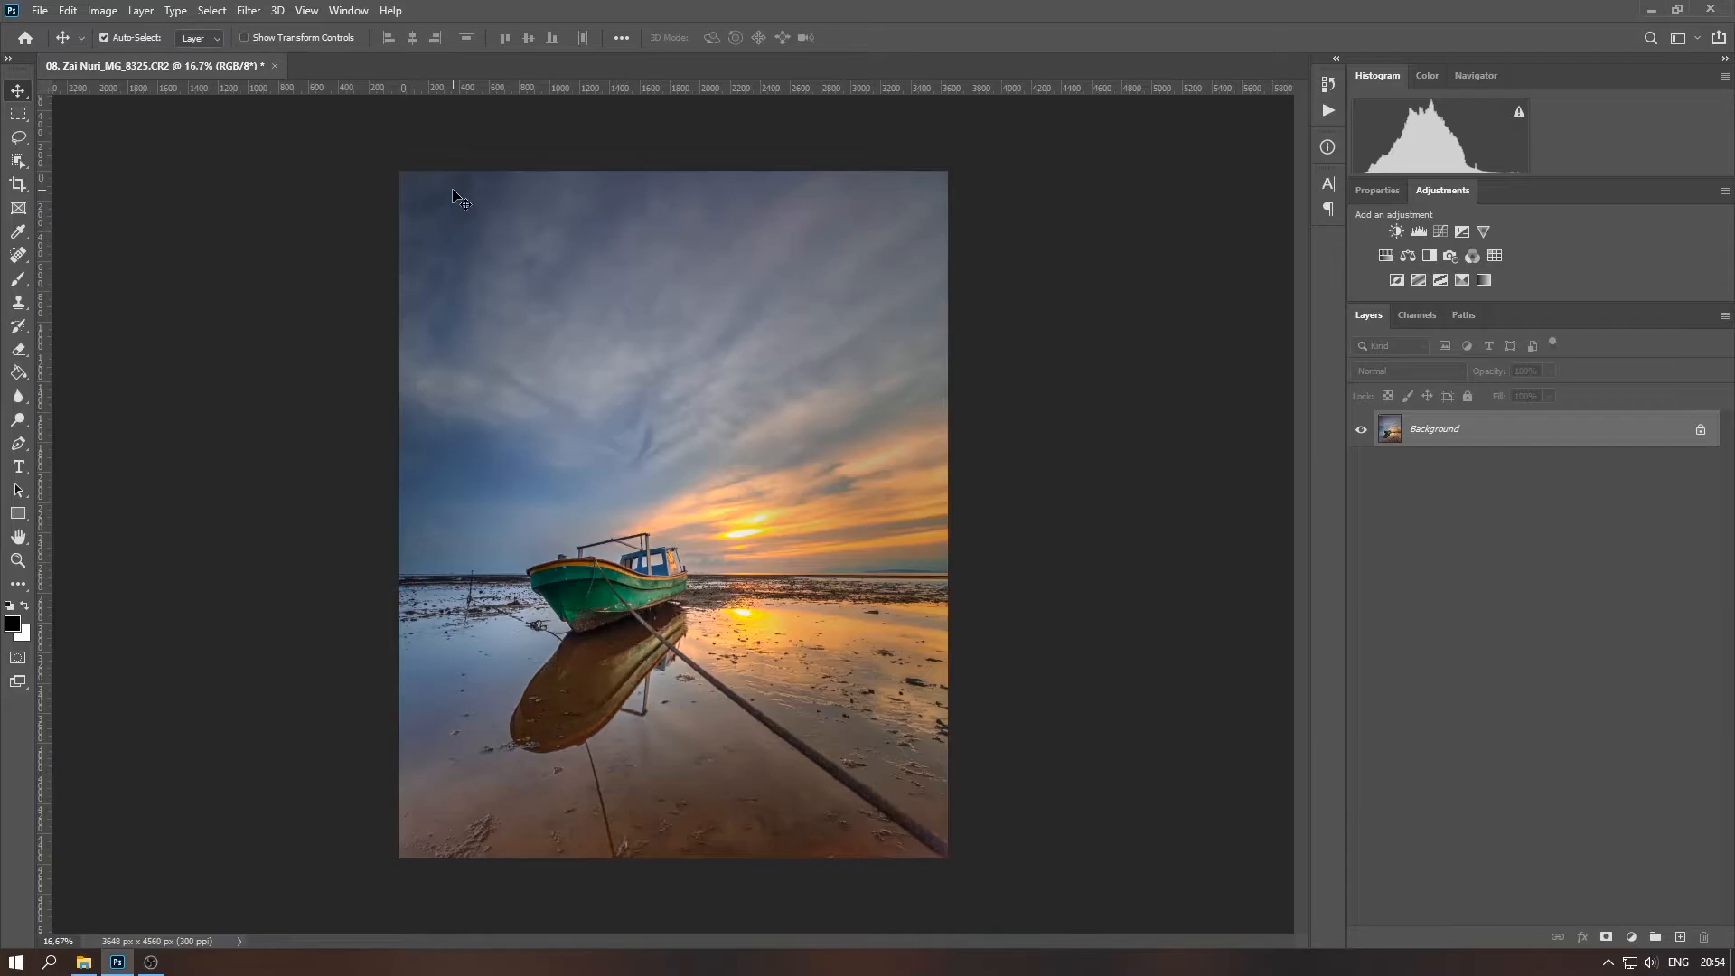
Open the number 09 waterfall raw photo from the Pilihan folder in Camera Raw and enable Remove Chromatic Aberration
left_click(83, 961)
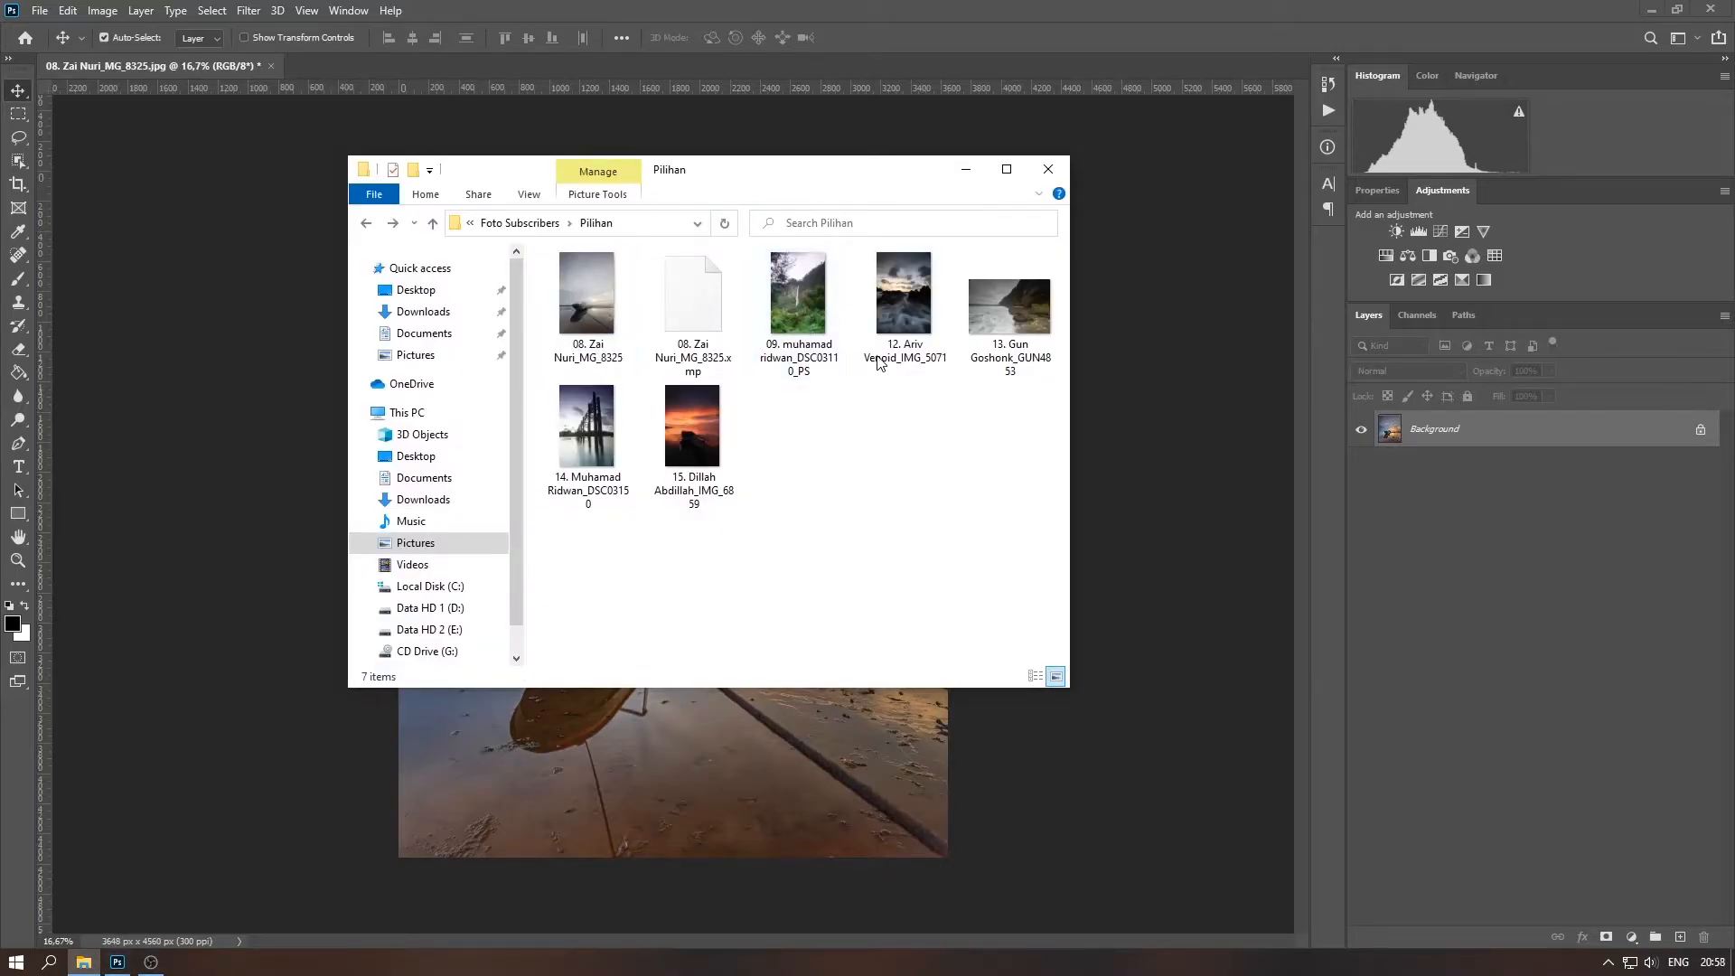
left_click(797, 302)
left_click_drag(801, 334, 389, 66)
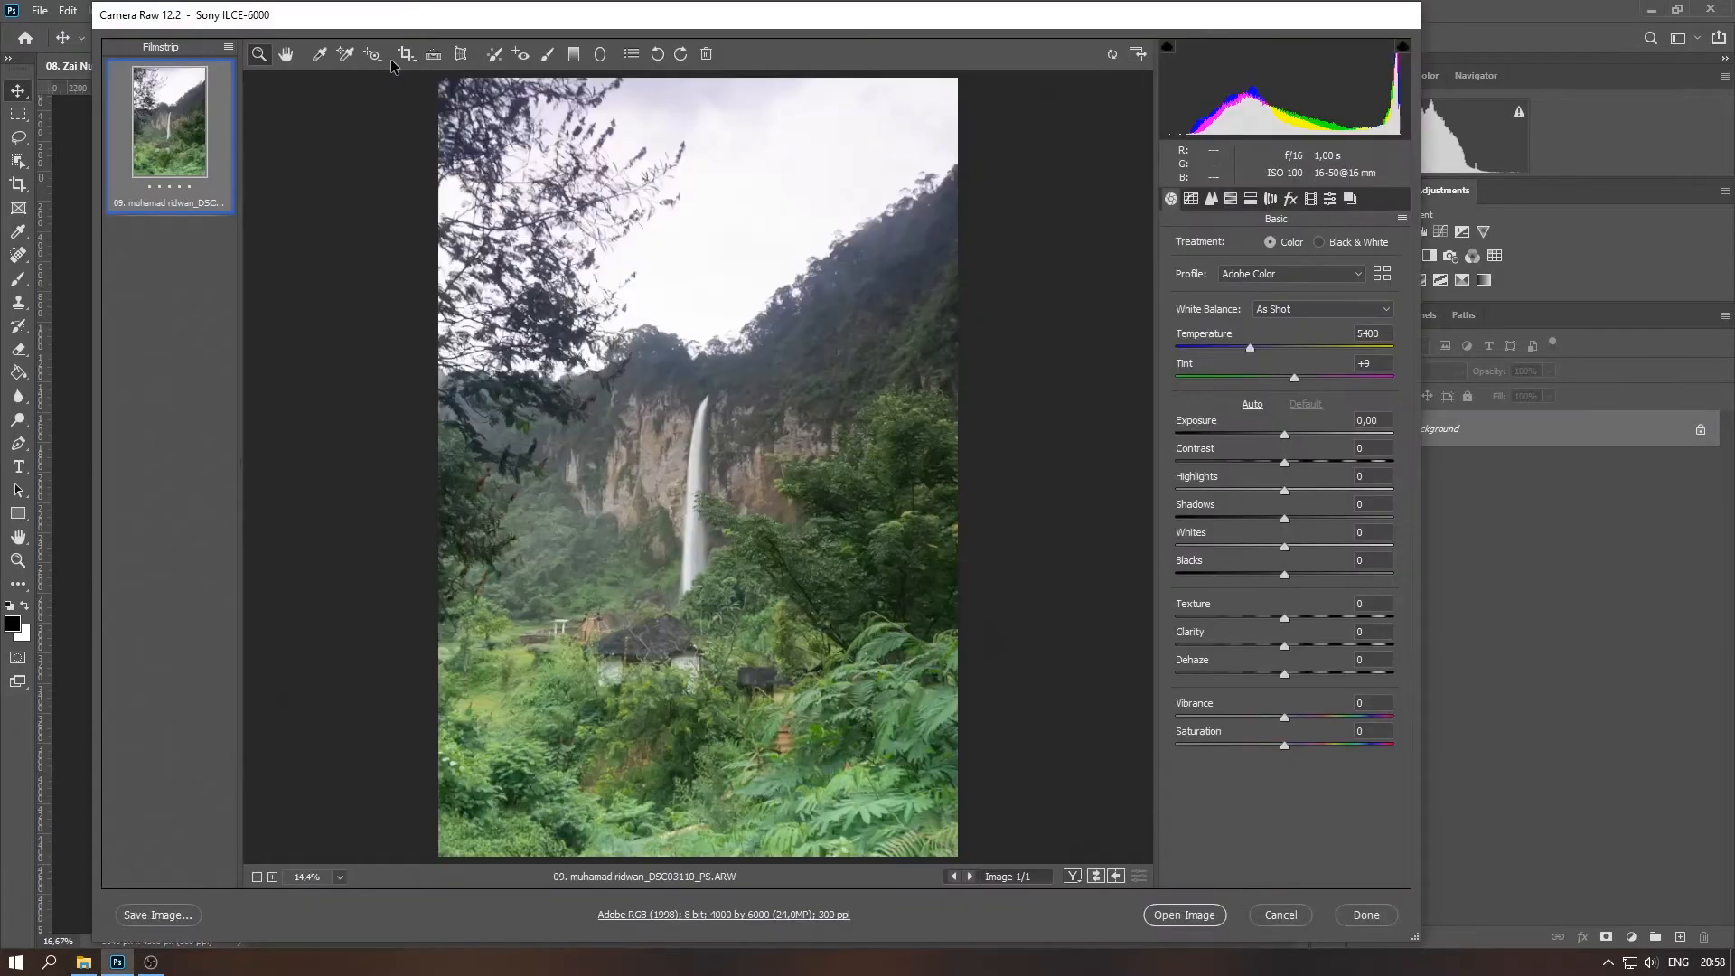
left_click(1269, 201)
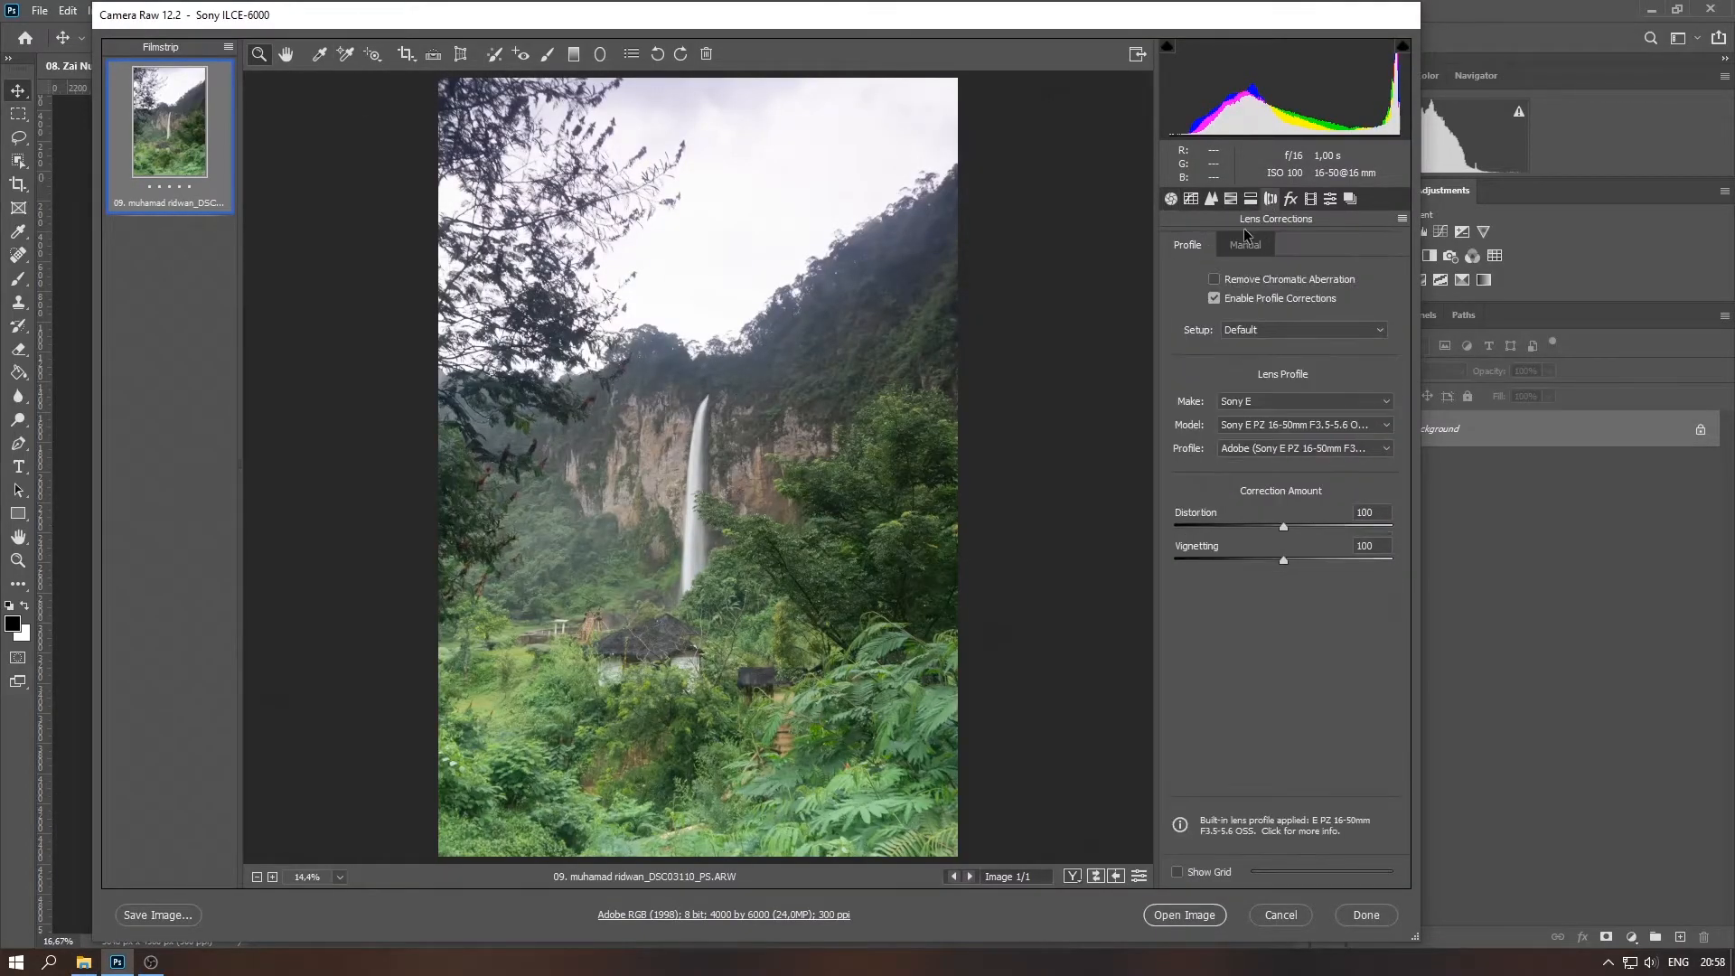
left_click(1283, 280)
Apply Auto tone and set Exposure -1.25, Contrast -13, Shadows +55, Blacks -7, Texture +30, Clarity +8, Vibrance +41 and Saturation +9
left_click(1170, 200)
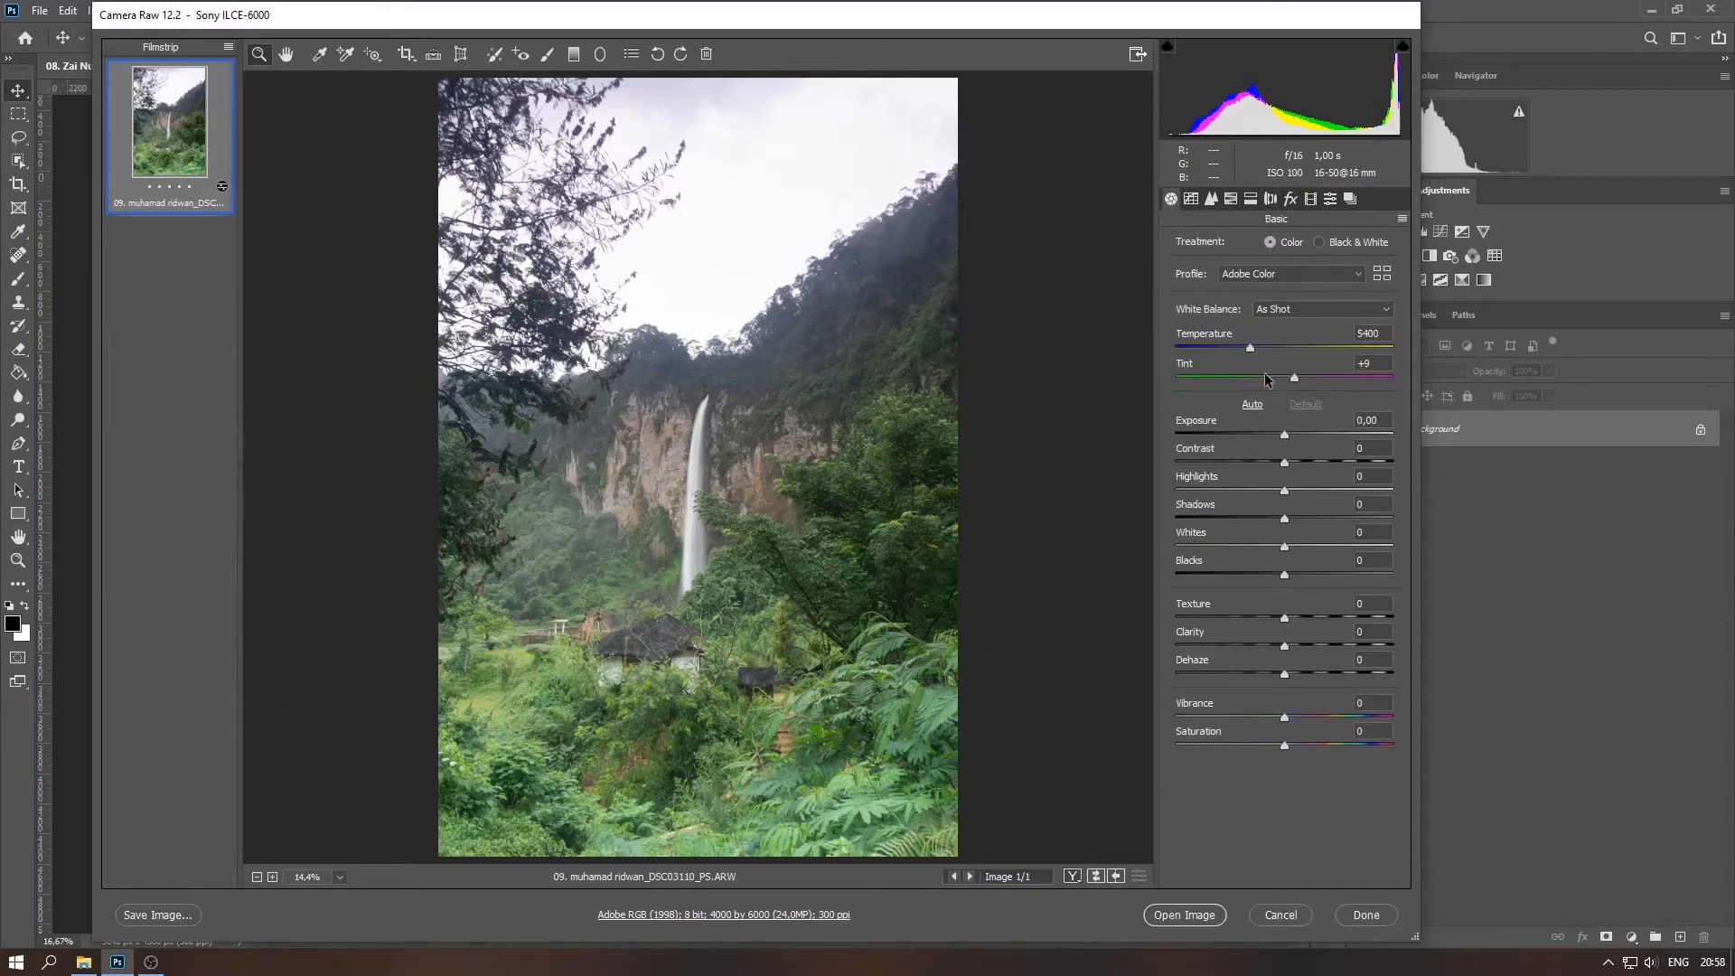
left_click(1252, 405)
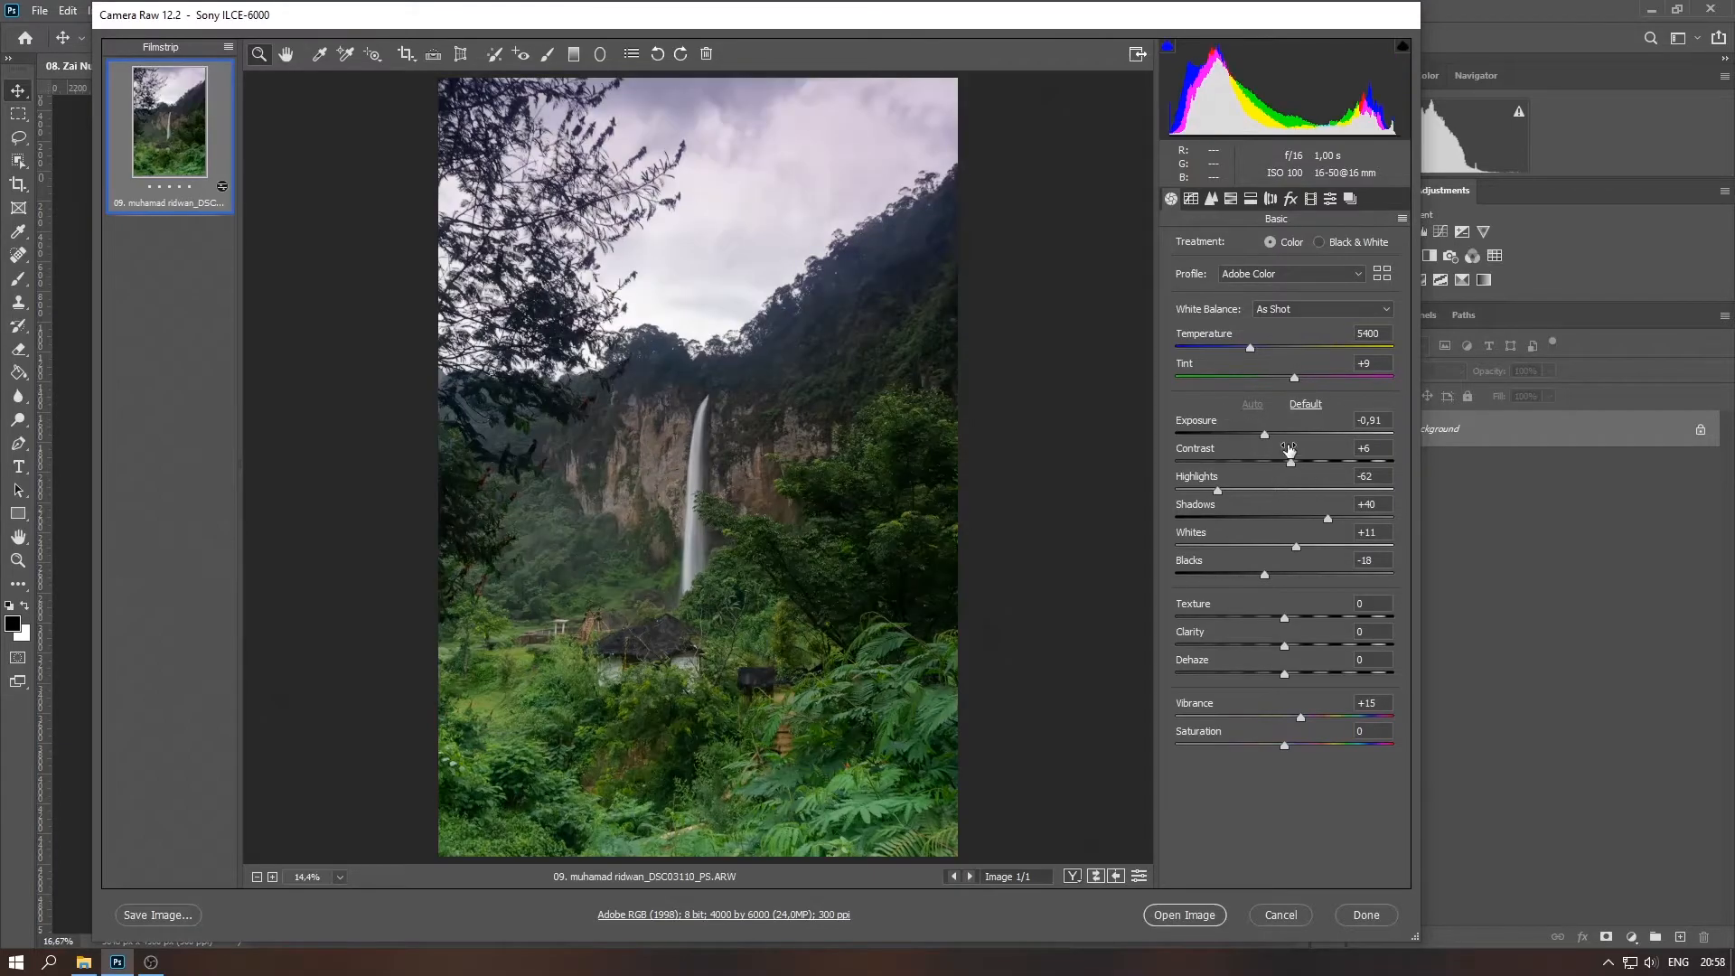
left_click_drag(1267, 435, 1262, 434)
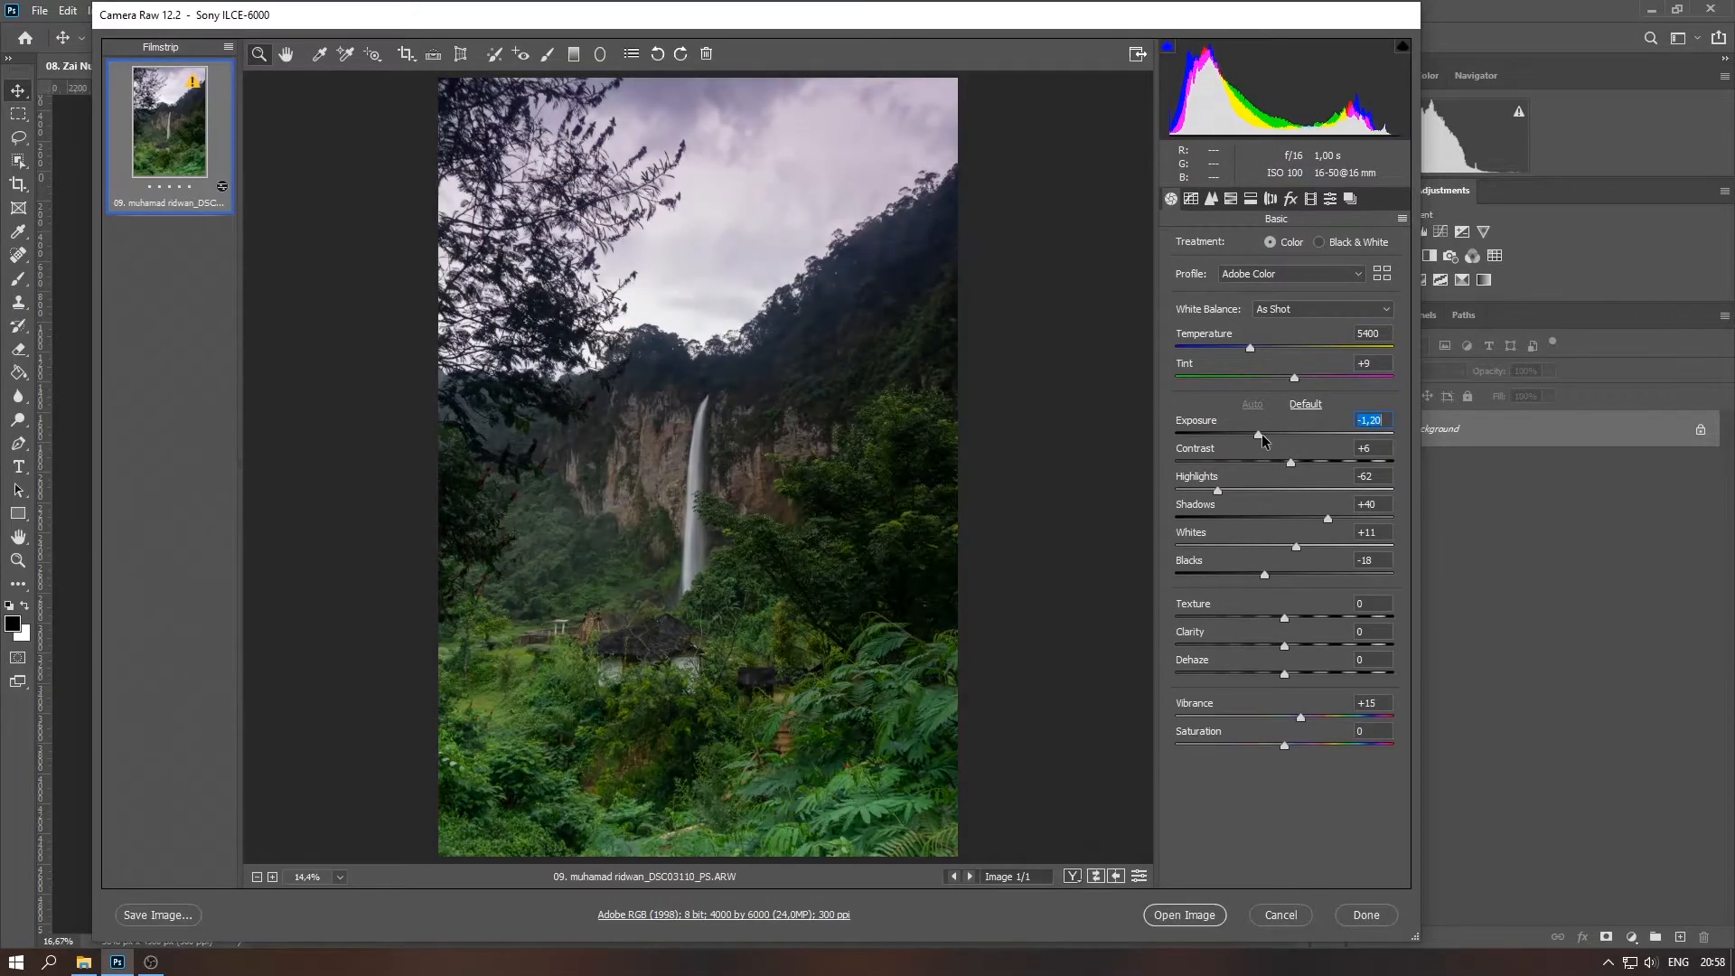
left_click_drag(1330, 518, 1344, 519)
mouse_move(1290, 462)
left_mouse_down()
mouse_move(1217, 463)
mouse_move(1337, 452)
mouse_move(1270, 461)
left_mouse_up()
left_click_drag(1264, 574, 1289, 643)
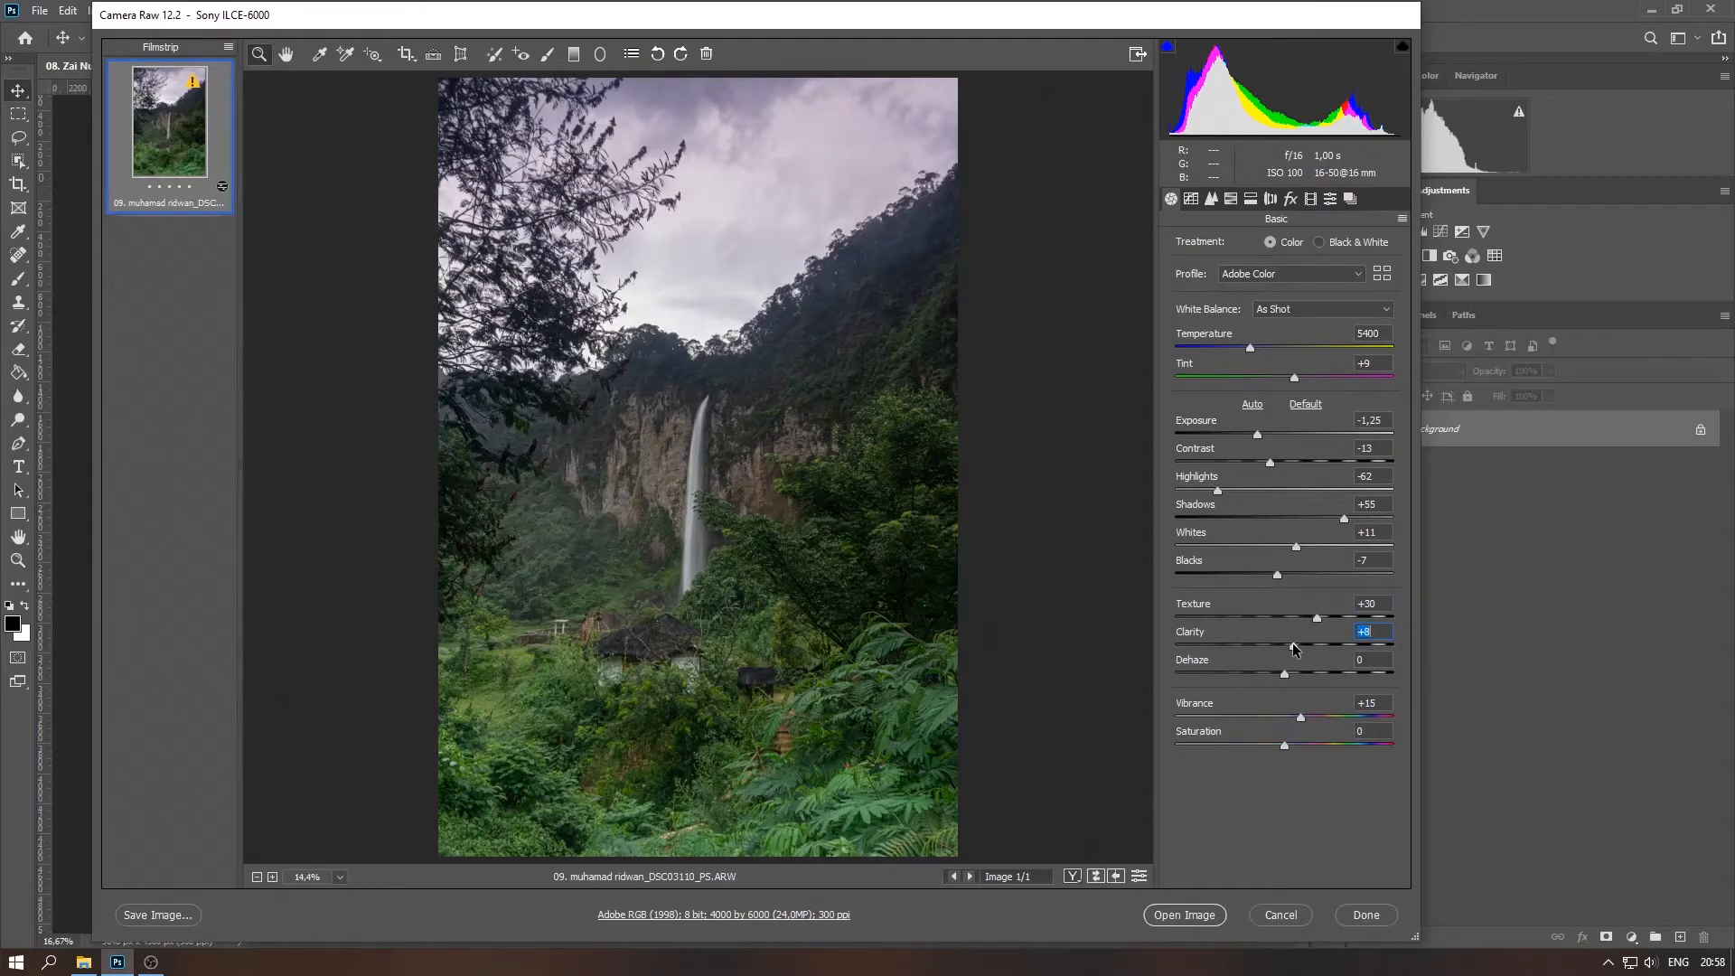
mouse_move(1301, 718)
left_mouse_down()
mouse_move(1330, 718)
mouse_move(1298, 746)
left_mouse_up()
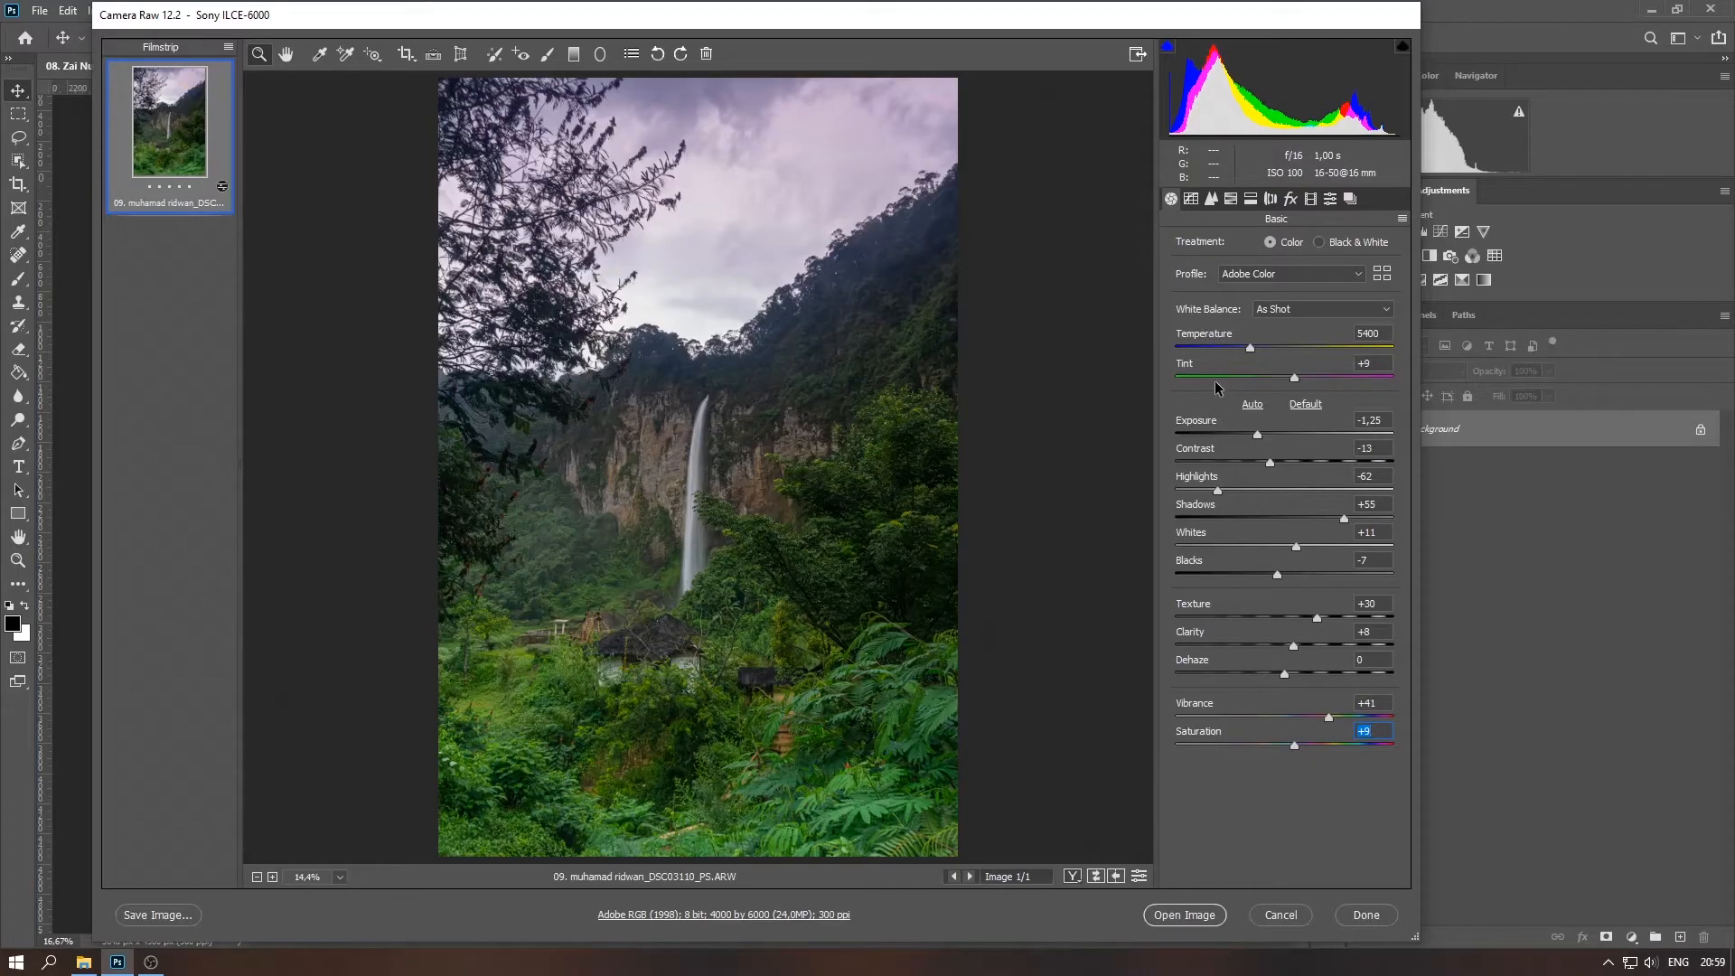
Try a temperature of 5200 and a neutral white balance sampled from the sky, and restore the As Shot white balance
left_click_drag(1252, 350, 1254, 350)
left_click_drag(1256, 350, 1249, 347)
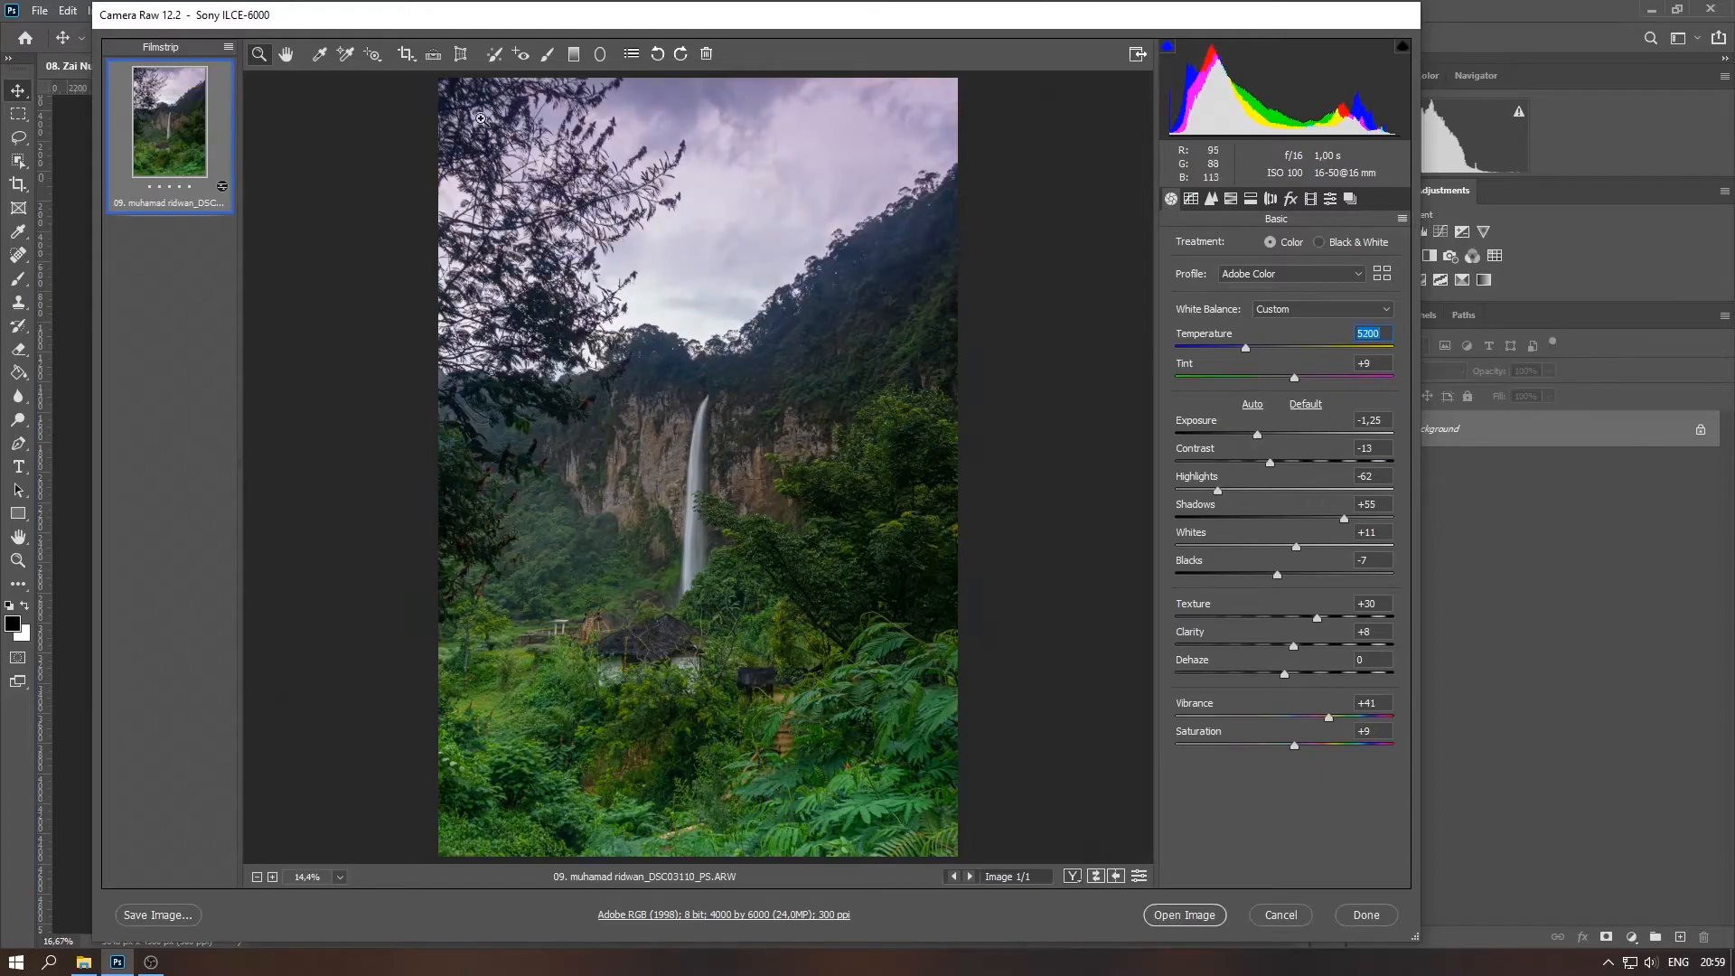
left_click(316, 53)
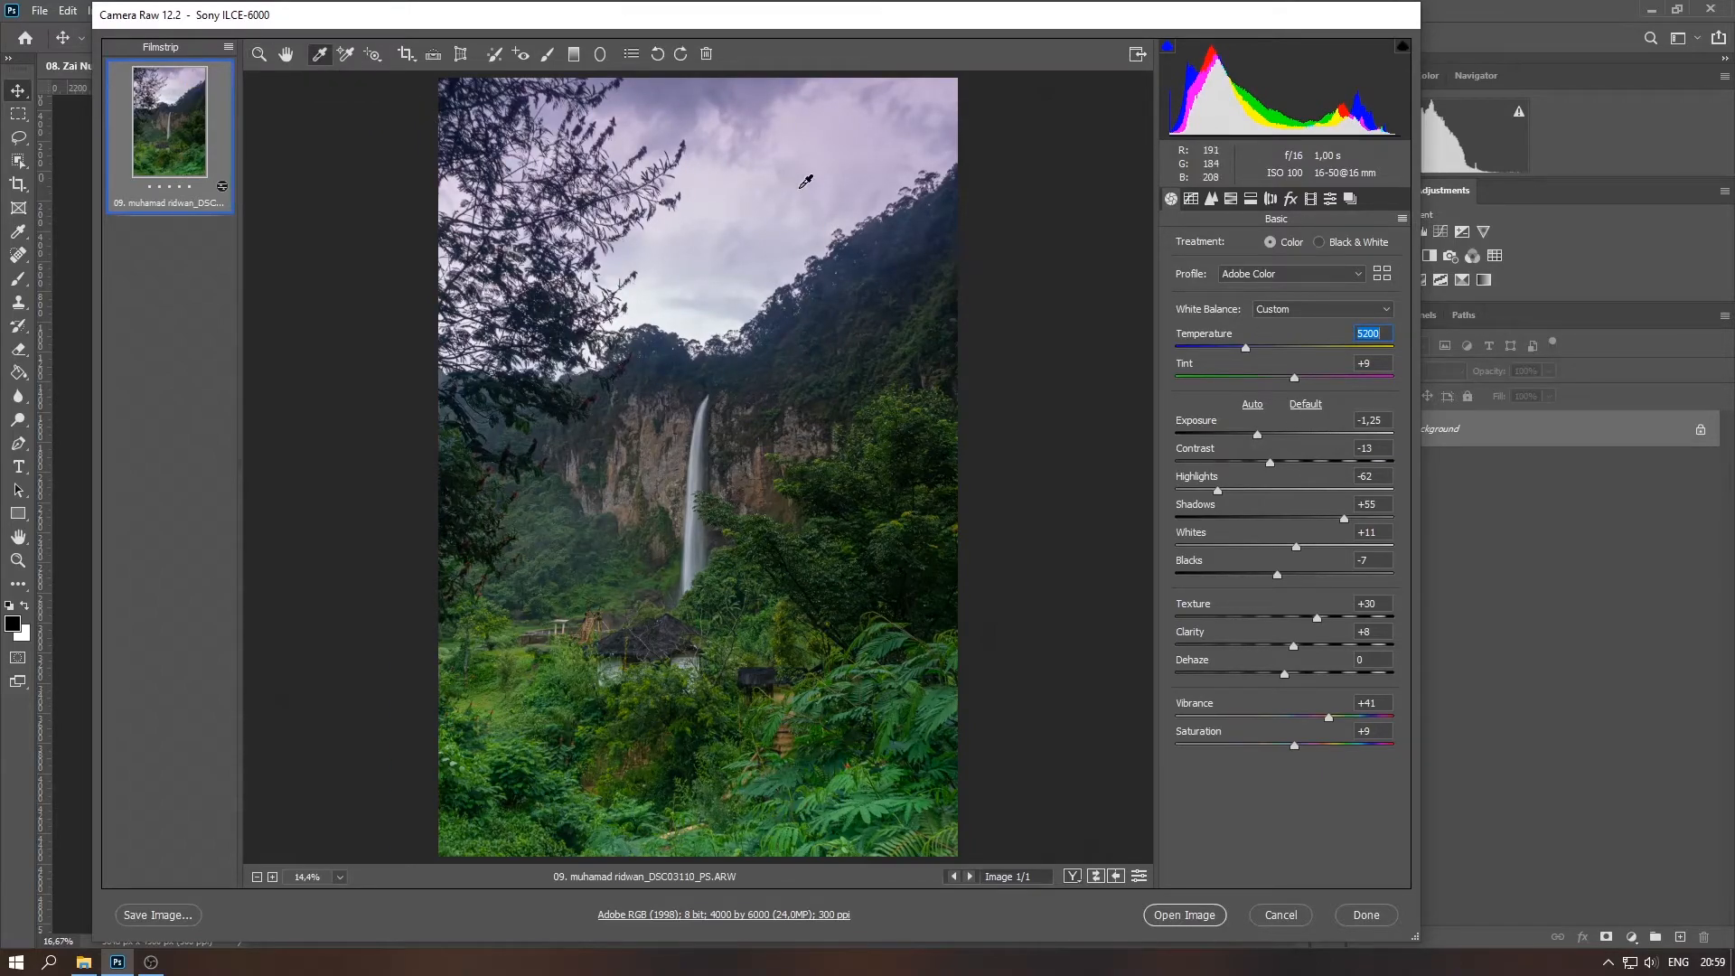
left_click(728, 190)
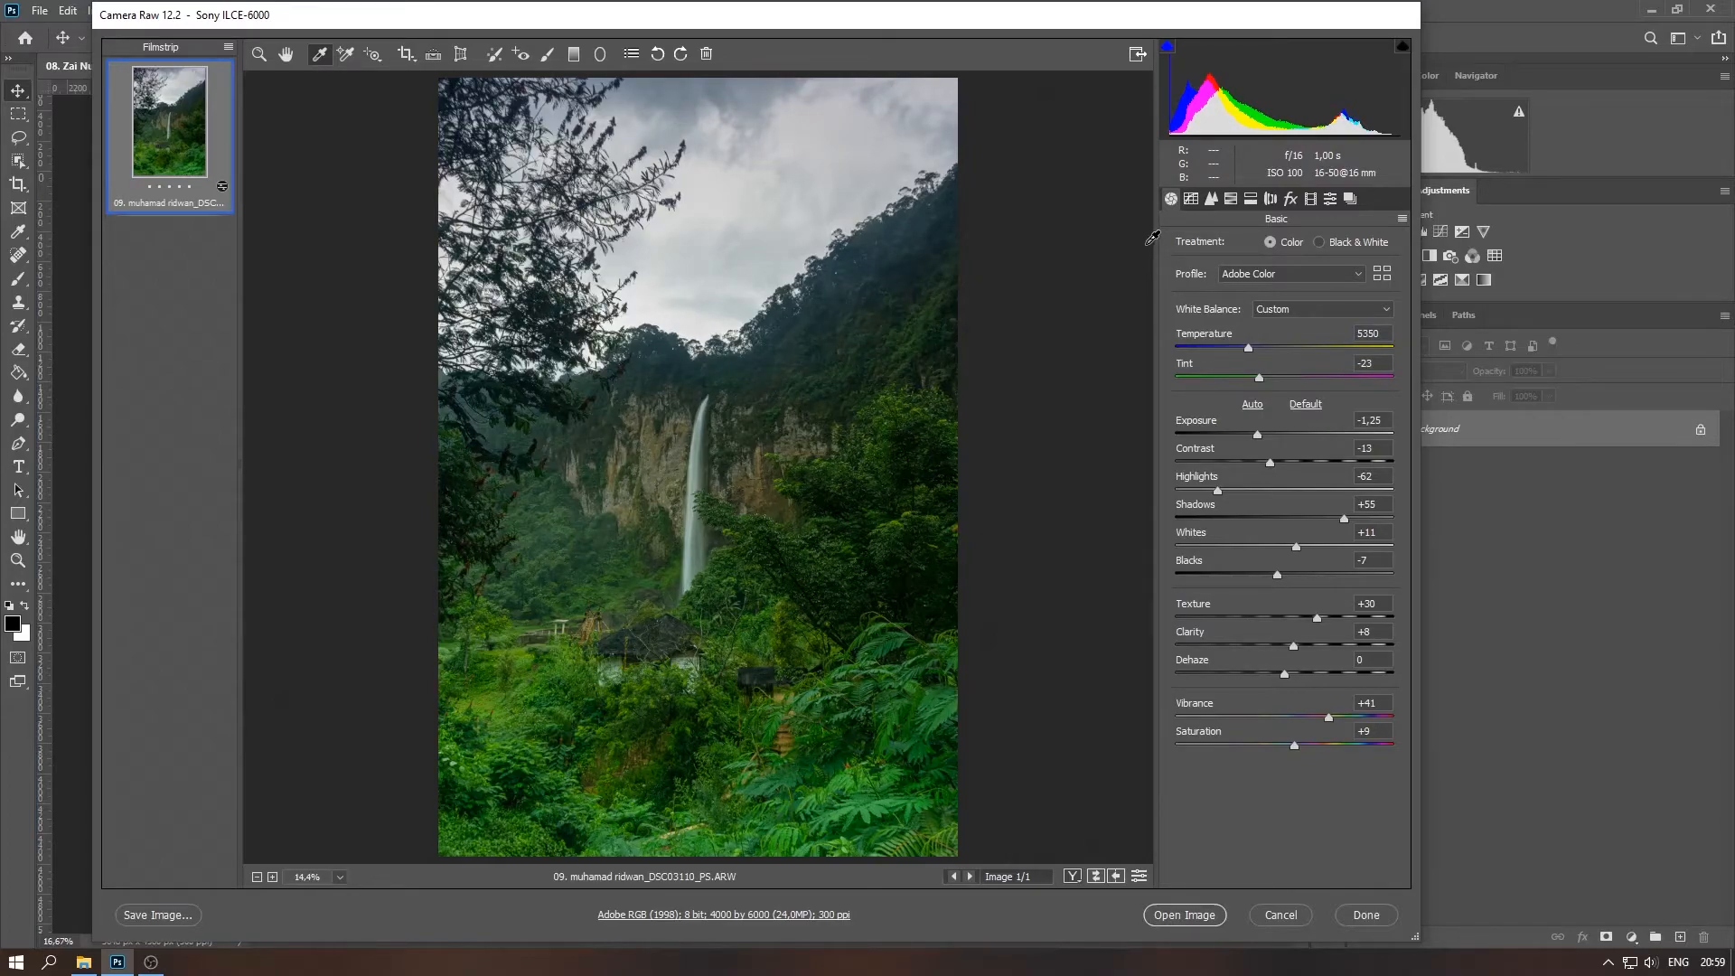
key("ctrl+z")
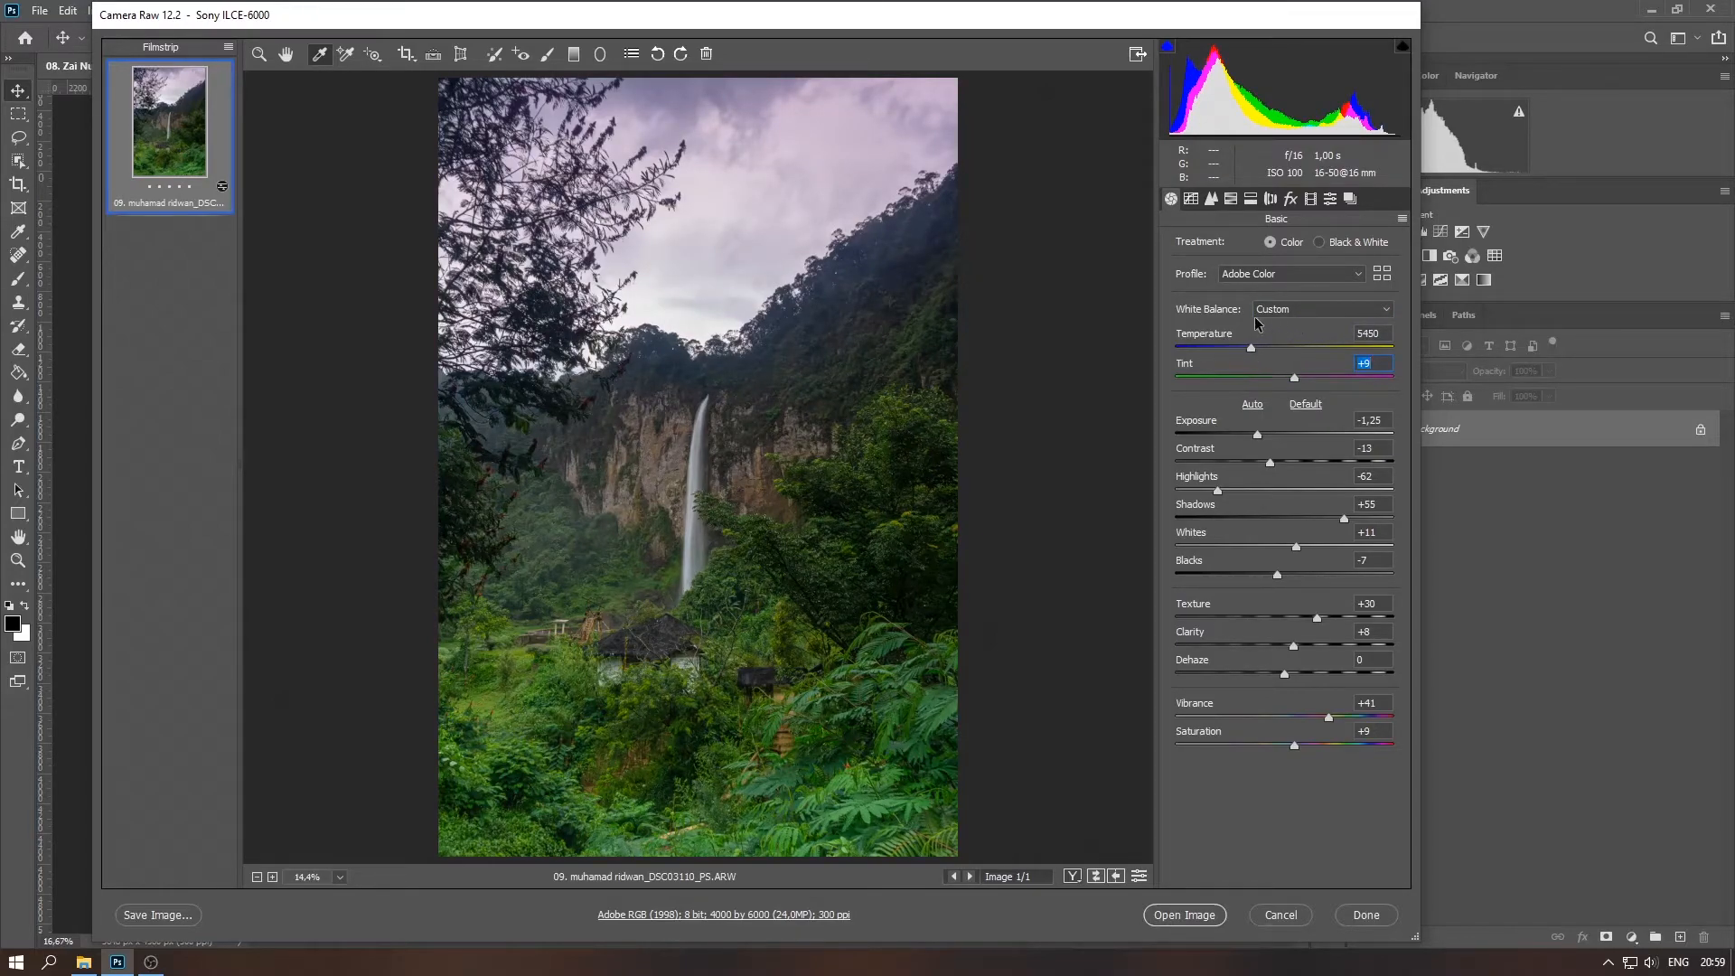
left_click(1265, 310)
left_click(1281, 332)
Shift the HSL hues of the waterfall photo to Oranges -24, Yellows -43 and Greens +4
left_click(1231, 199)
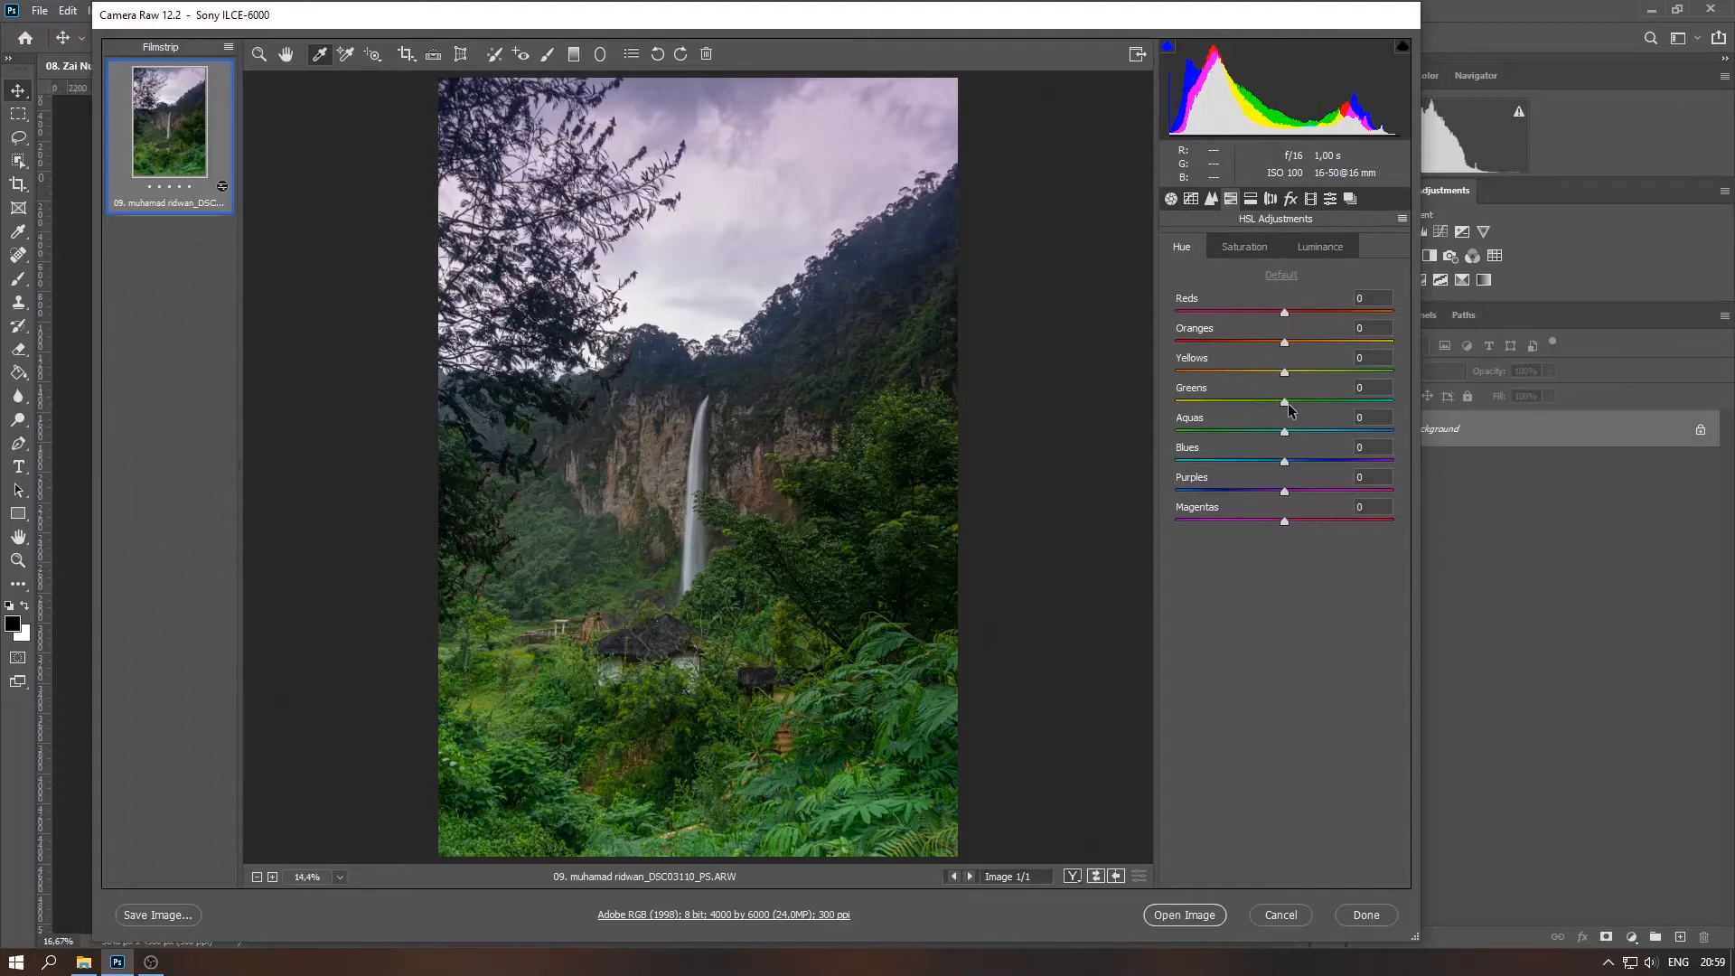
left_click_drag(1287, 407, 1036, 402)
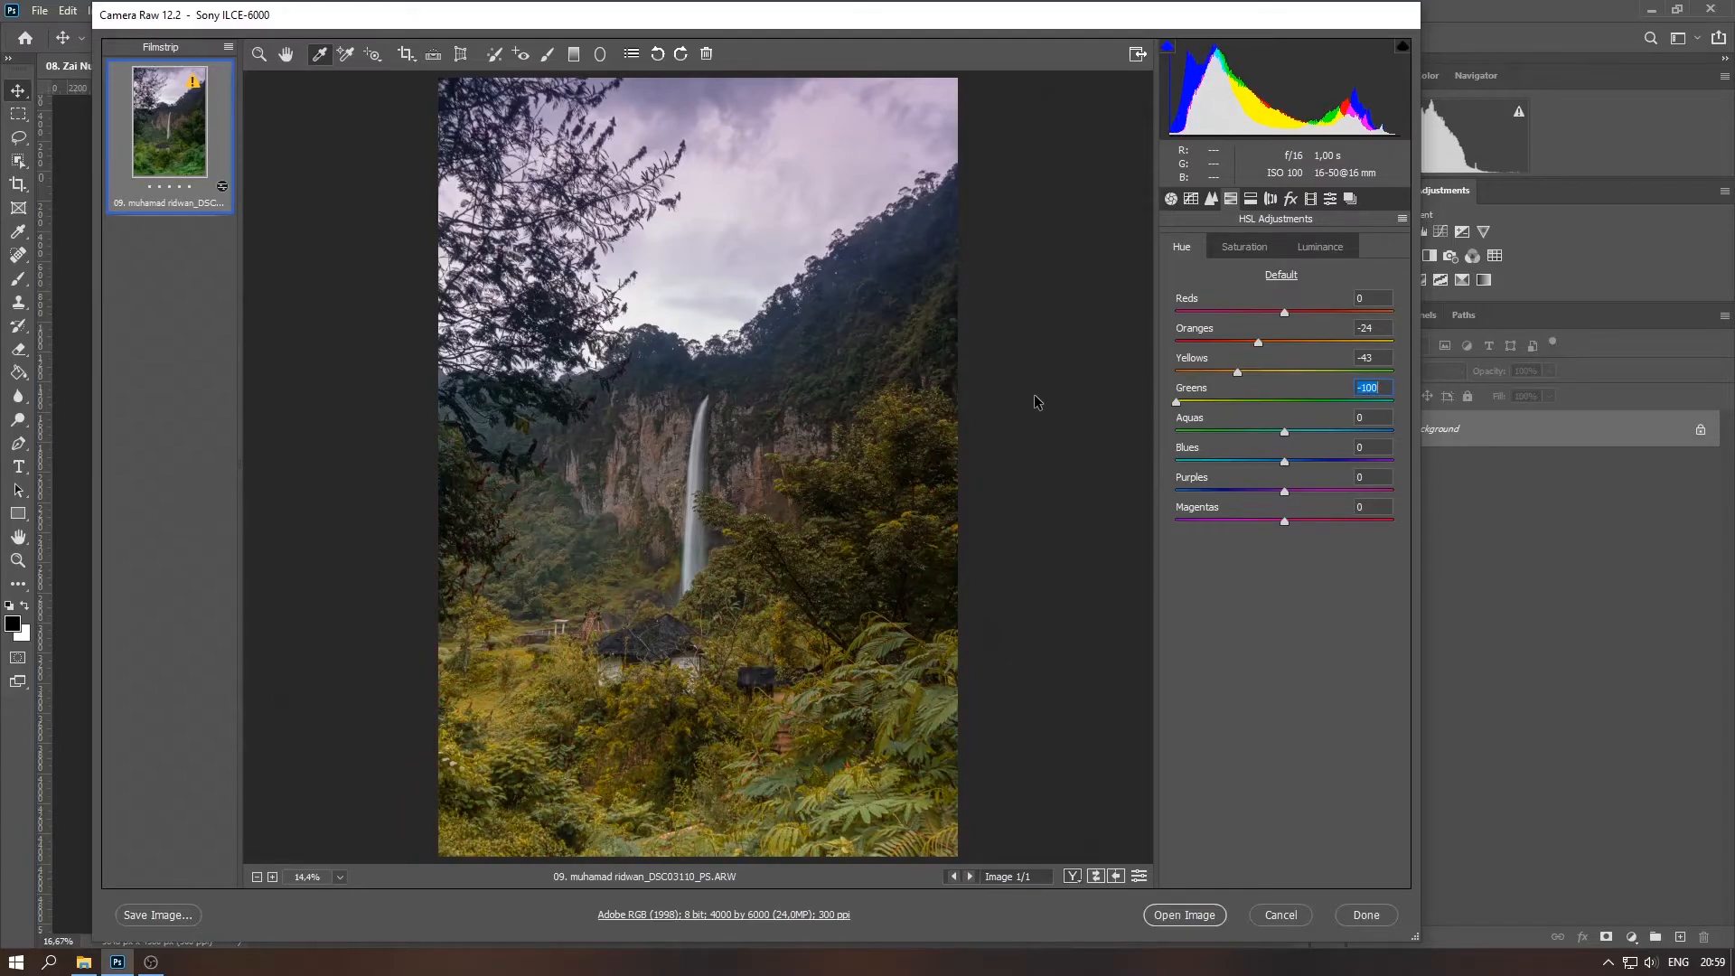
left_click_drag(1181, 406, 1294, 408)
left_click_drag(1290, 407, 1292, 407)
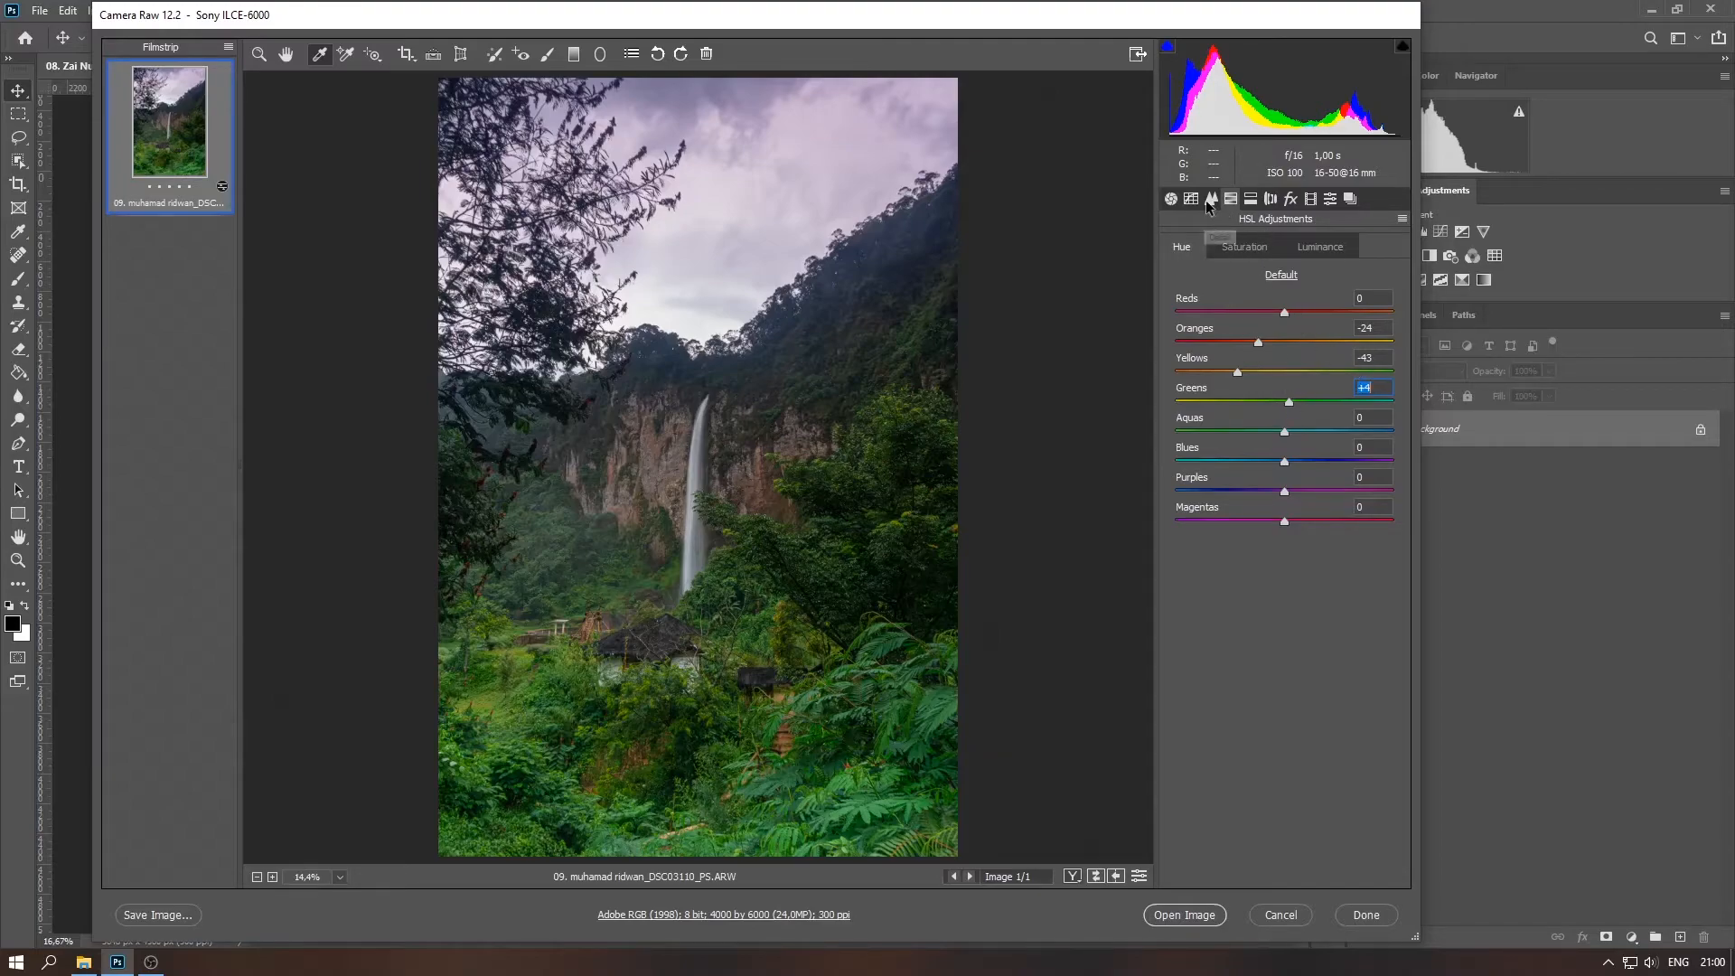
Set Blacks to +3 and Exposure to -1.35, and open the waterfall photo from Camera Raw as an image
left_click(1172, 199)
mouse_move(1284, 576)
left_mouse_down()
mouse_move(1328, 577)
mouse_move(1292, 577)
left_mouse_up()
left_click_drag(1260, 438, 1259, 439)
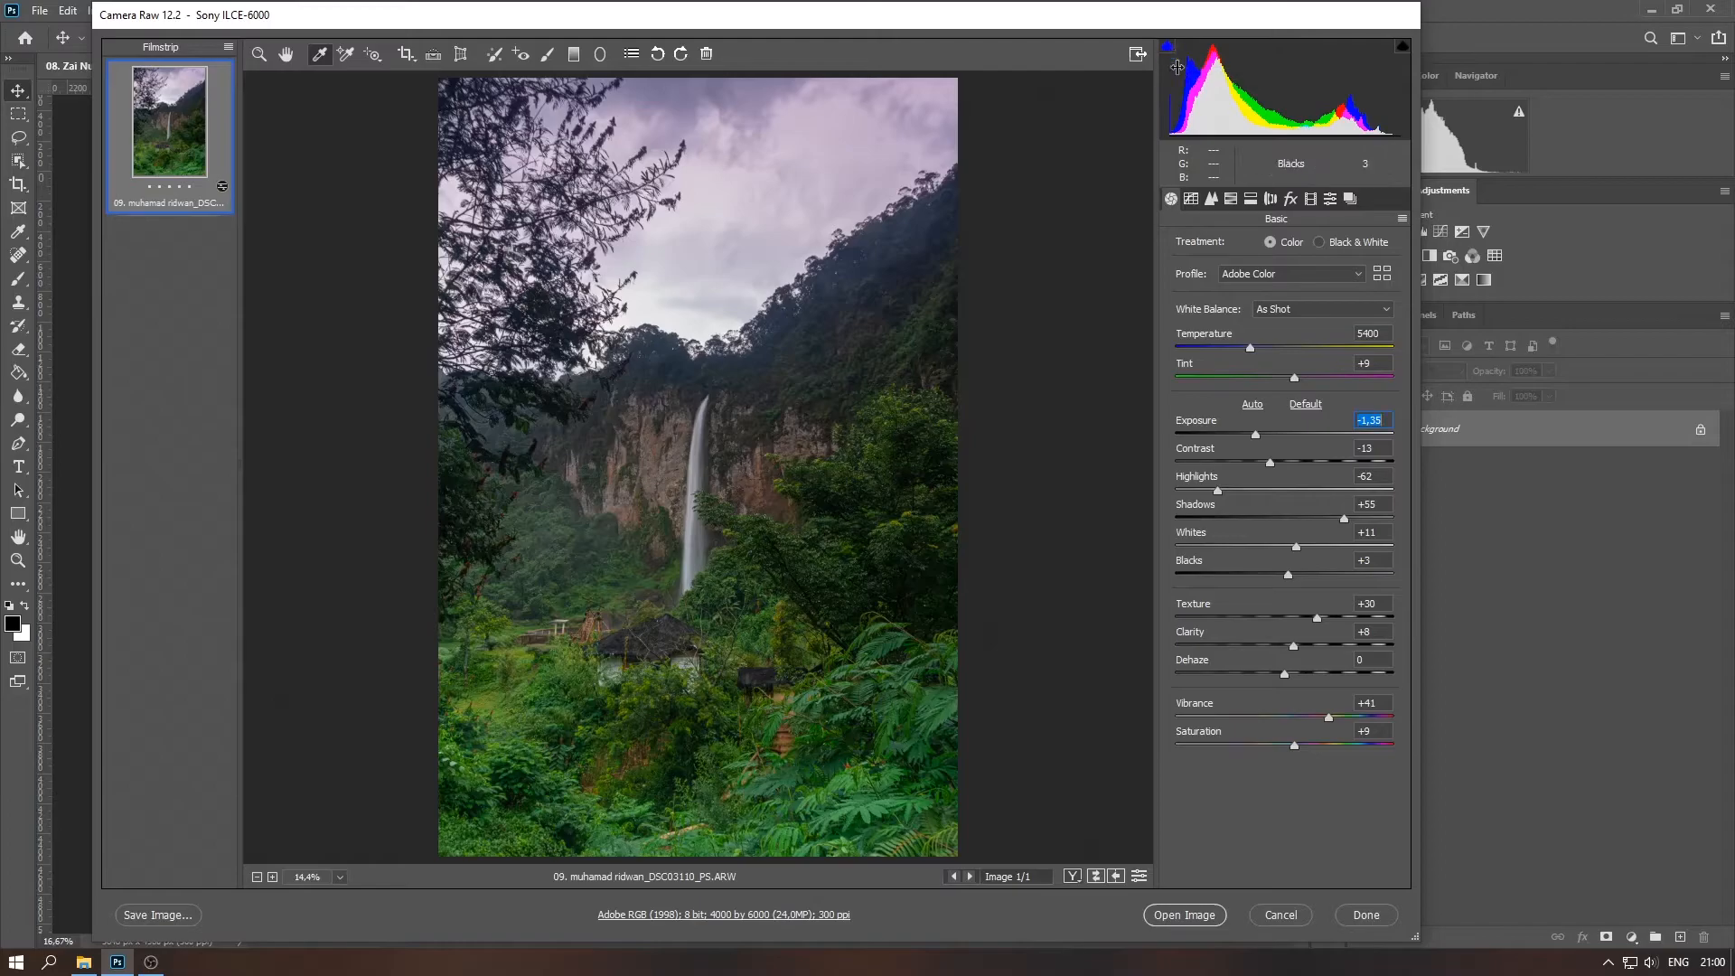
left_click(1165, 920)
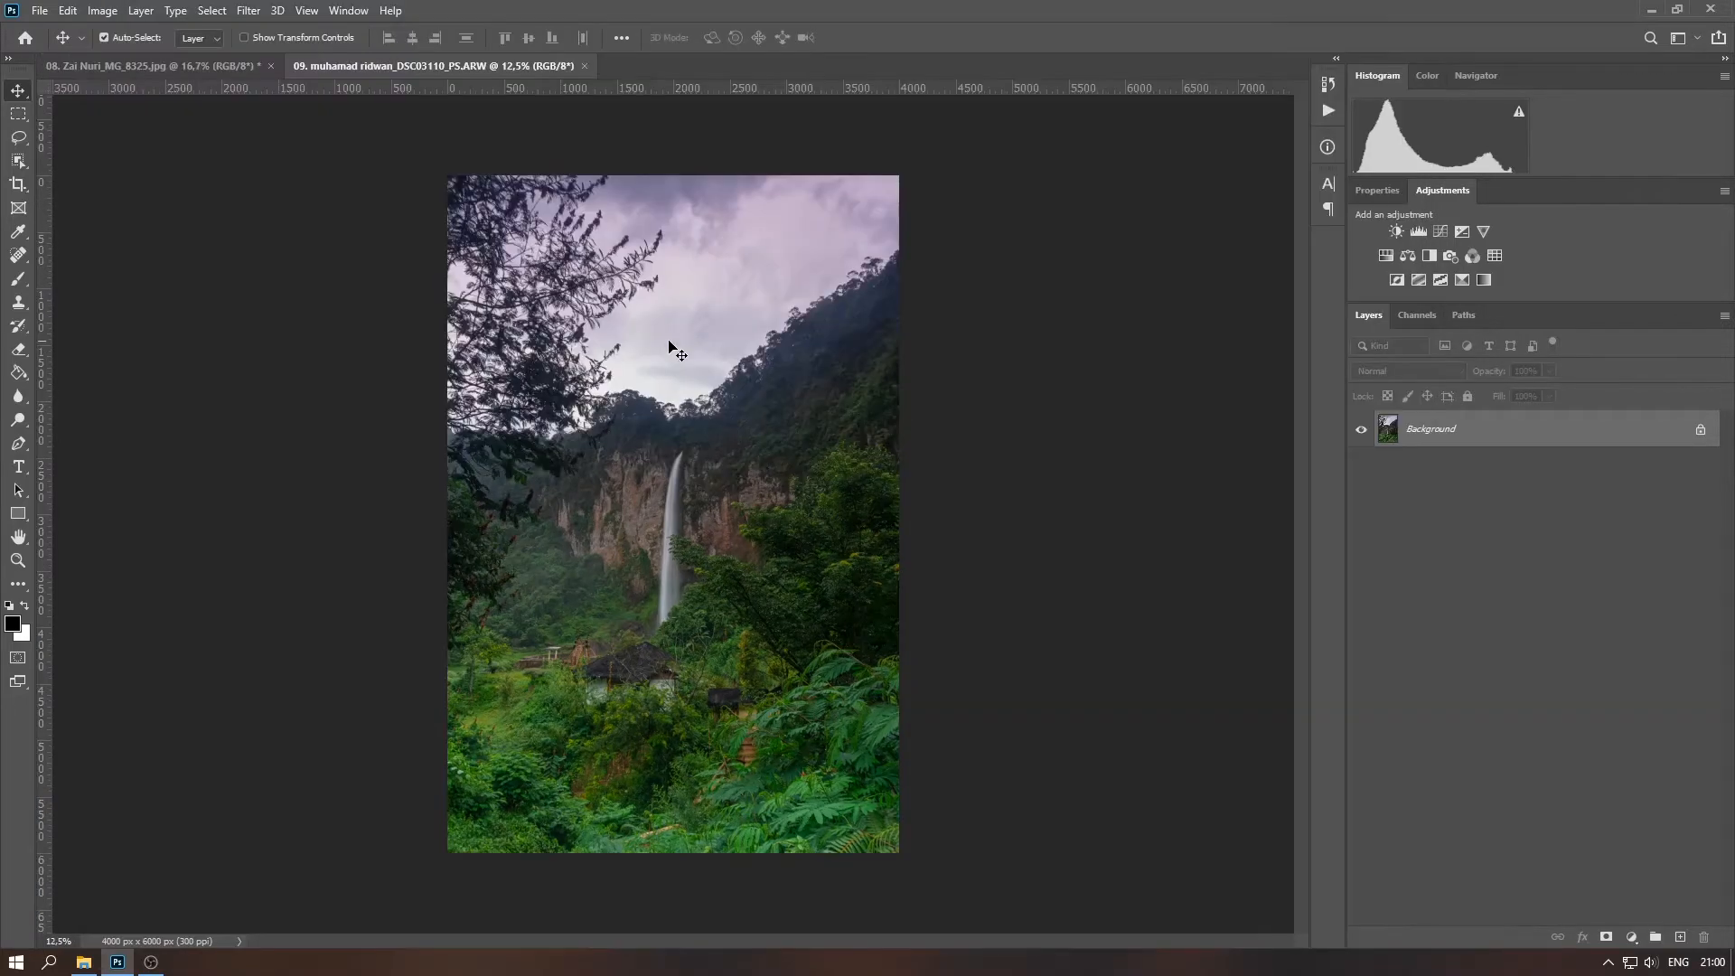
Close the boat photo document without saving its changes
left_click(126, 63)
left_click(270, 66)
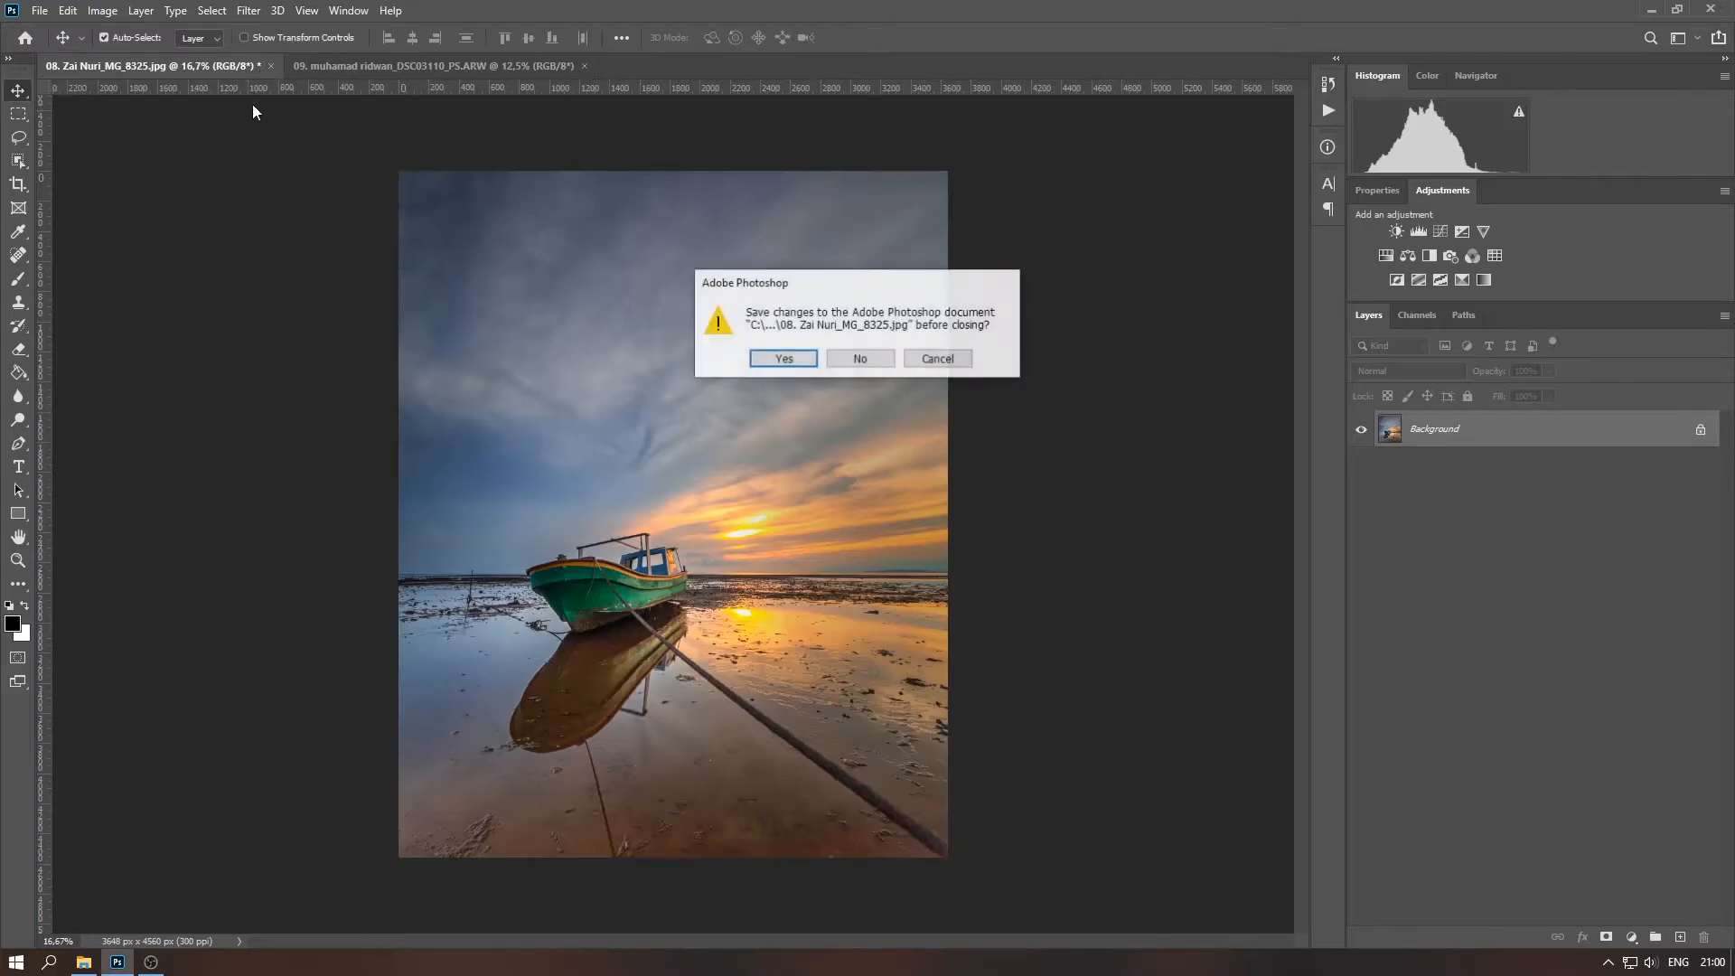
left_click(851, 357)
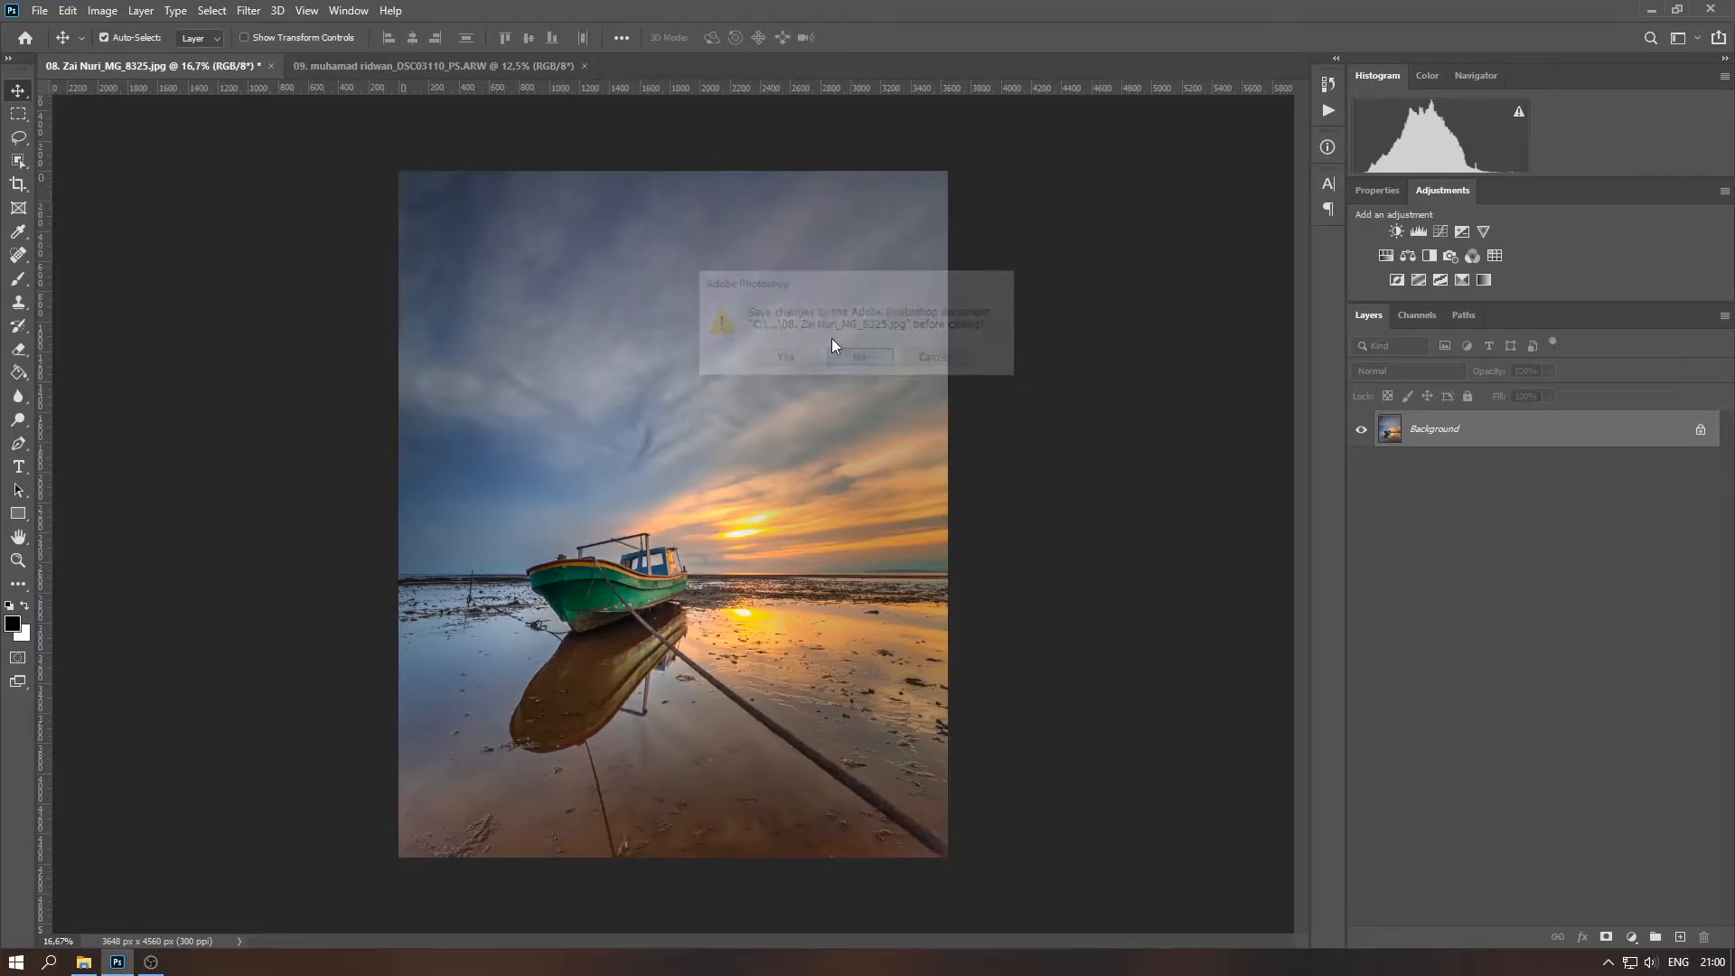
Crop the waterfall photo to a 4:5 ratio, shifting the picture upward in the frame to keep more foreground
left_click(18, 185)
right_click(752, 360)
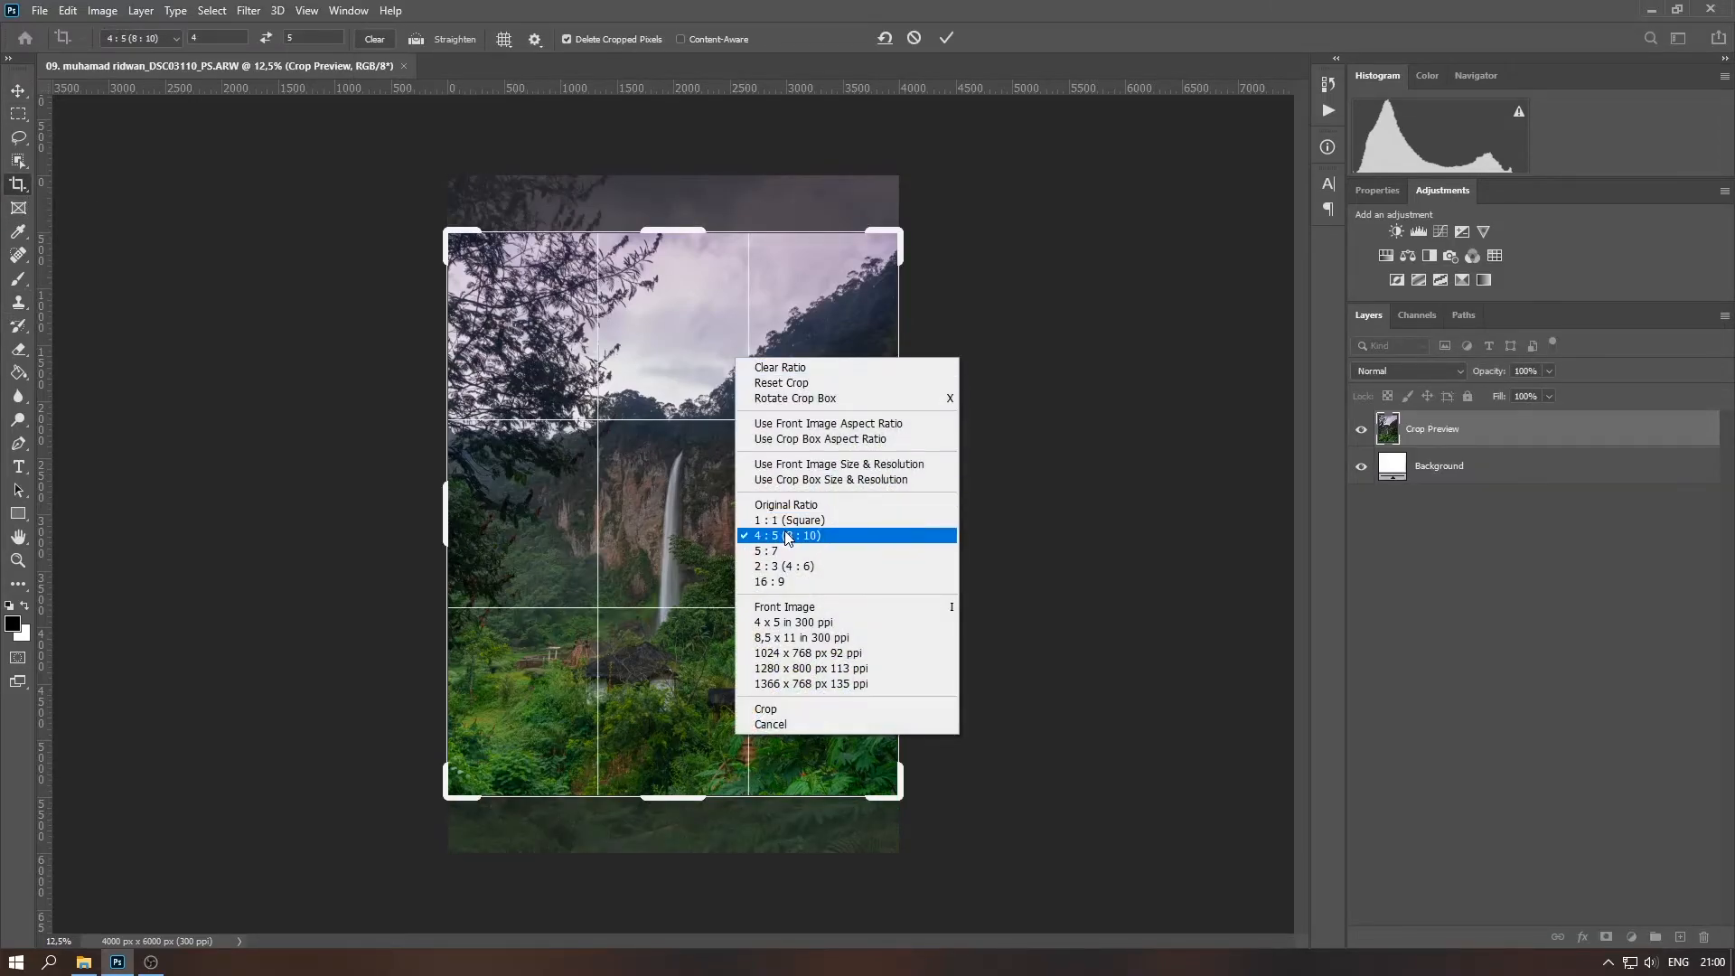
left_click(738, 337)
left_click_drag(730, 364, 732, 327)
left_click(18, 90)
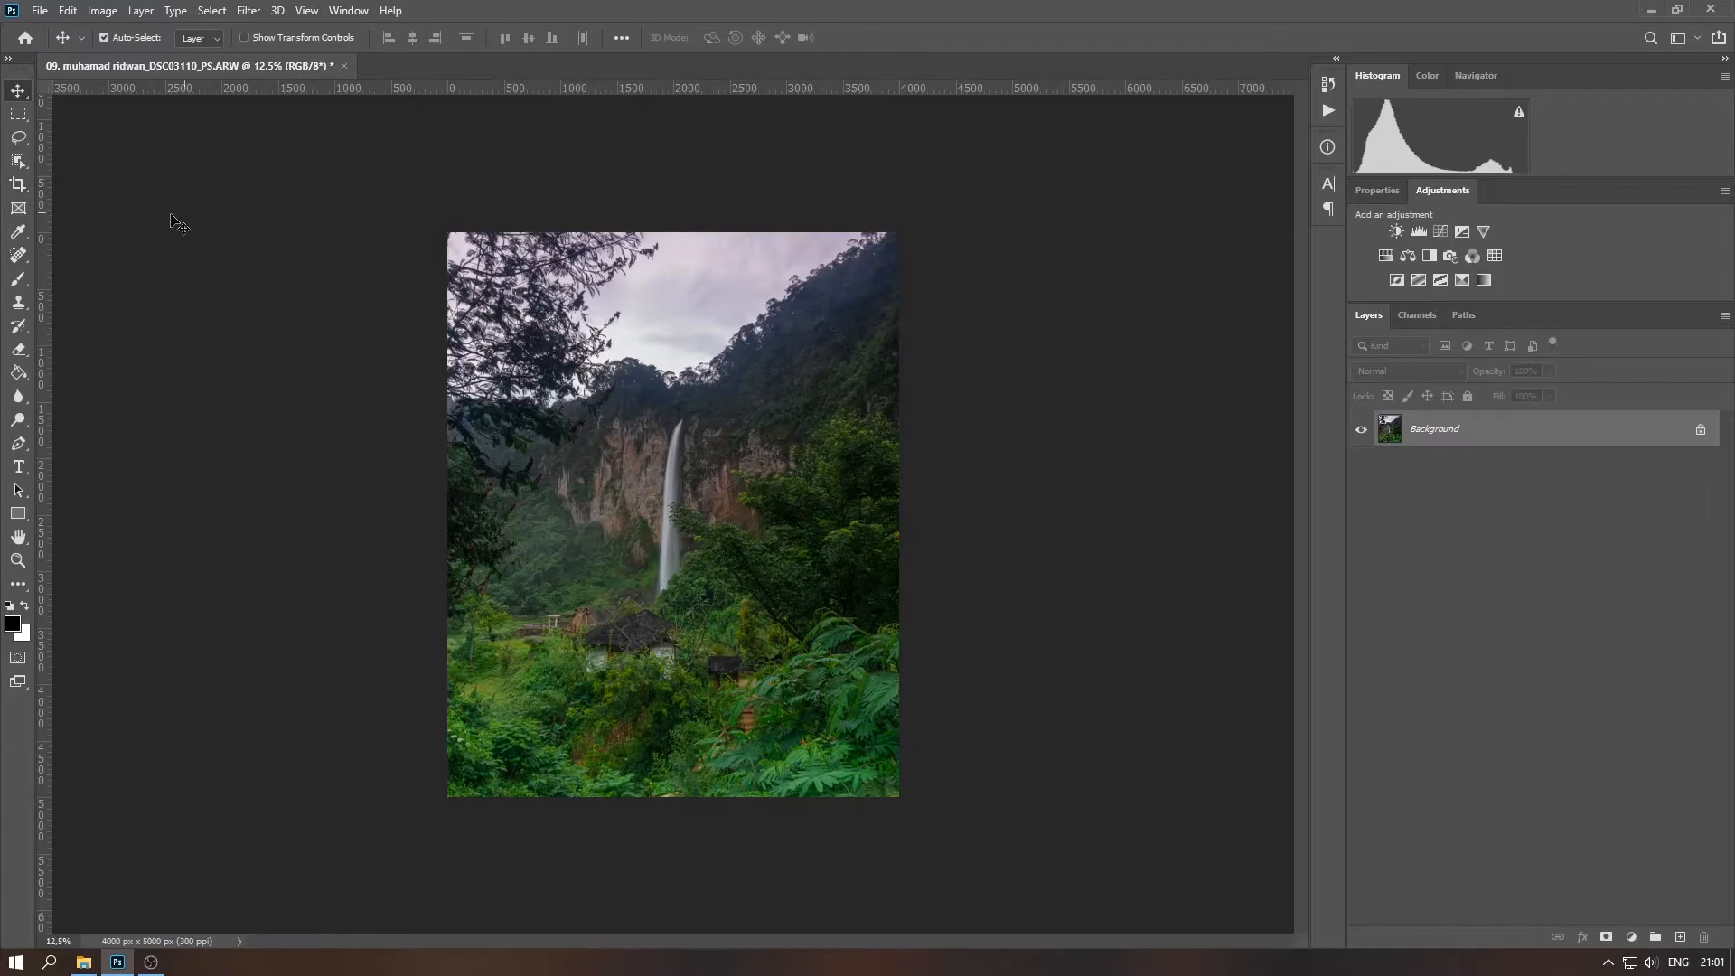
Duplicate the waterfall photo's background layer and load the copy into HDR Efex Pro 2 with the landscape preset 25 - Soft
left_click_drag(1537, 442, 1680, 938)
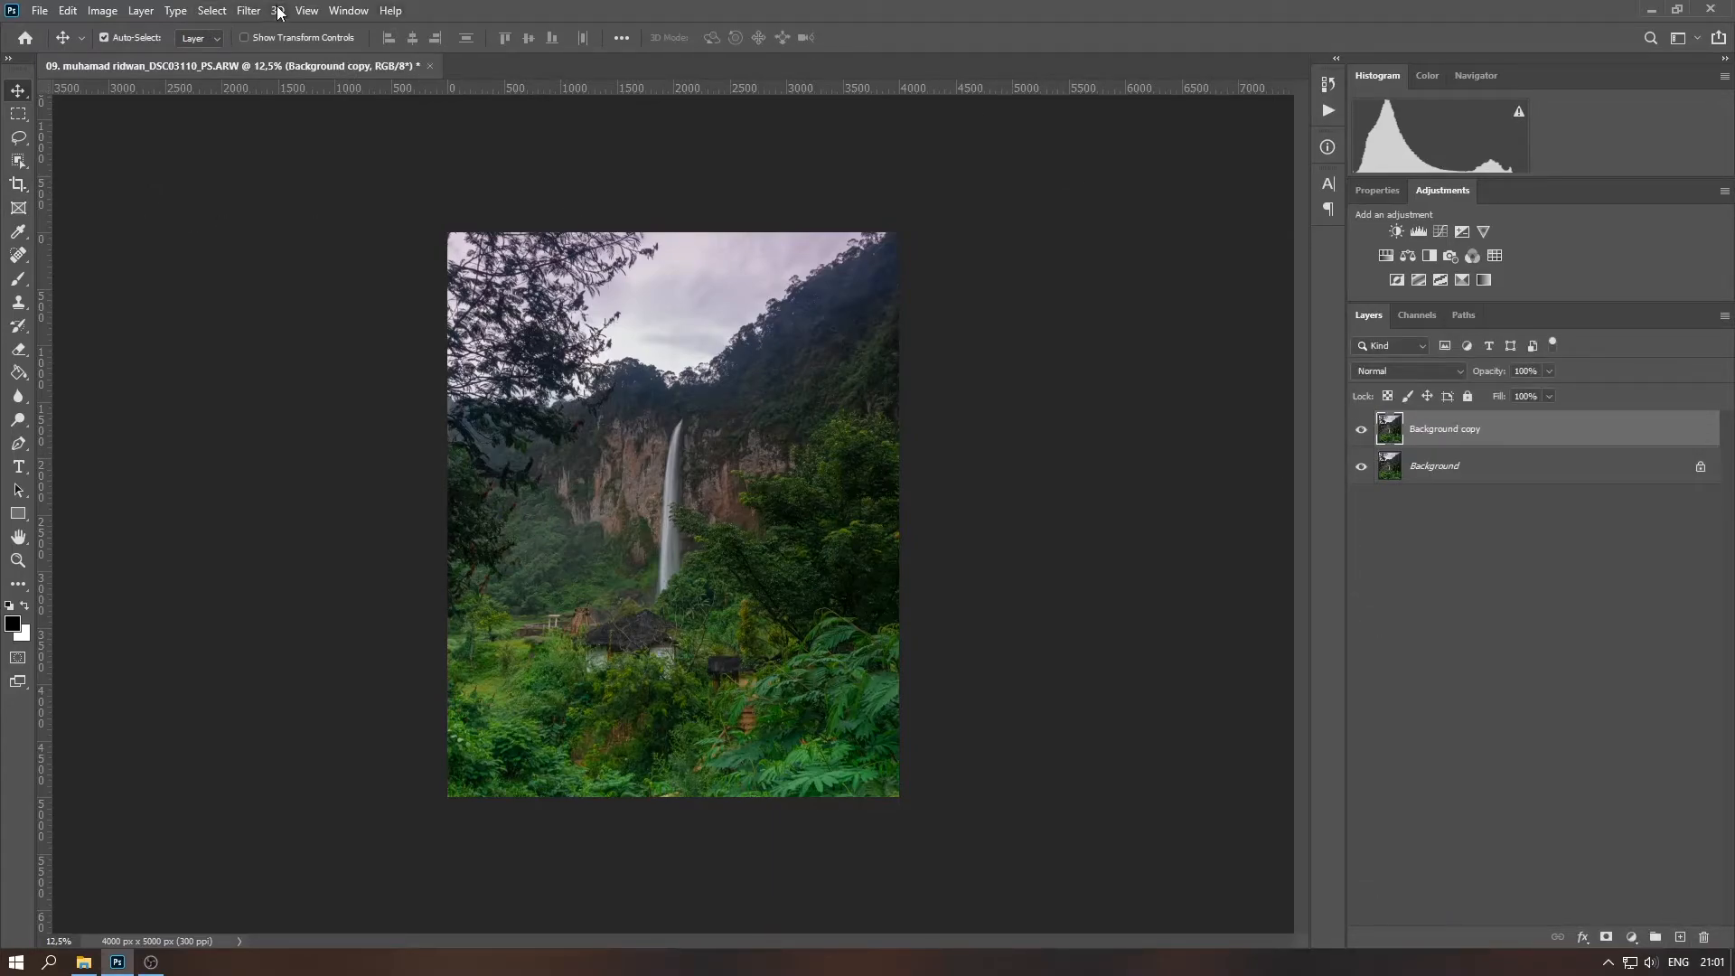
left_click(249, 10)
mouse_move(380, 422)
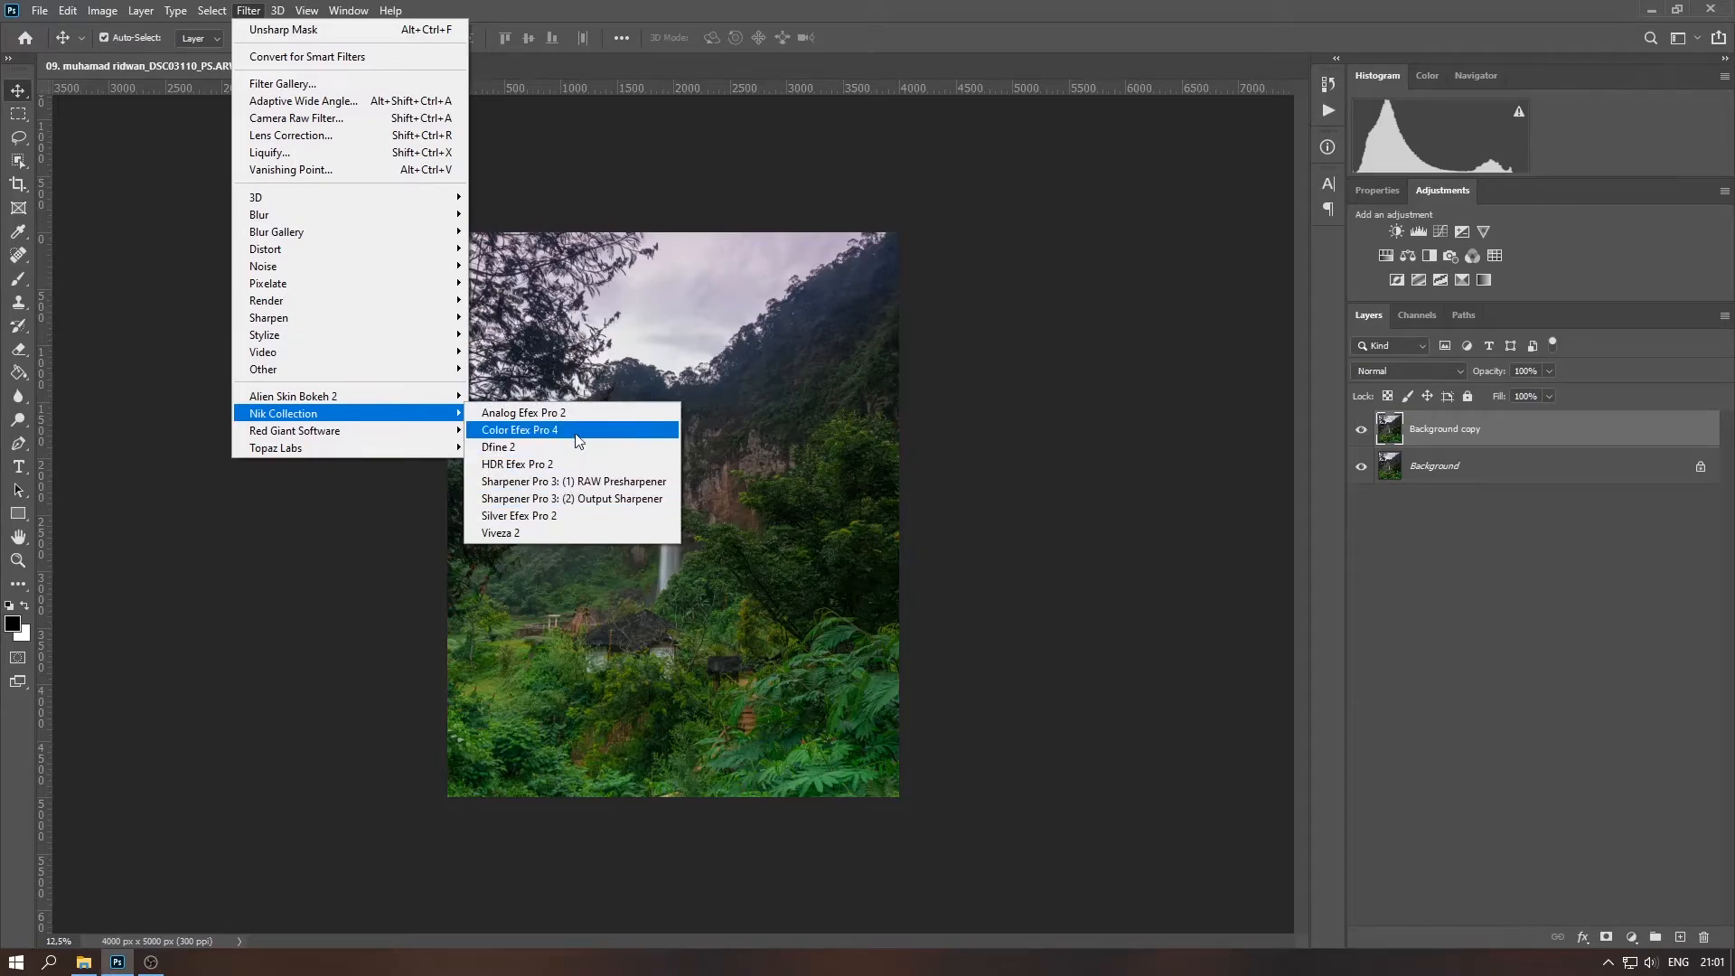
left_click(531, 466)
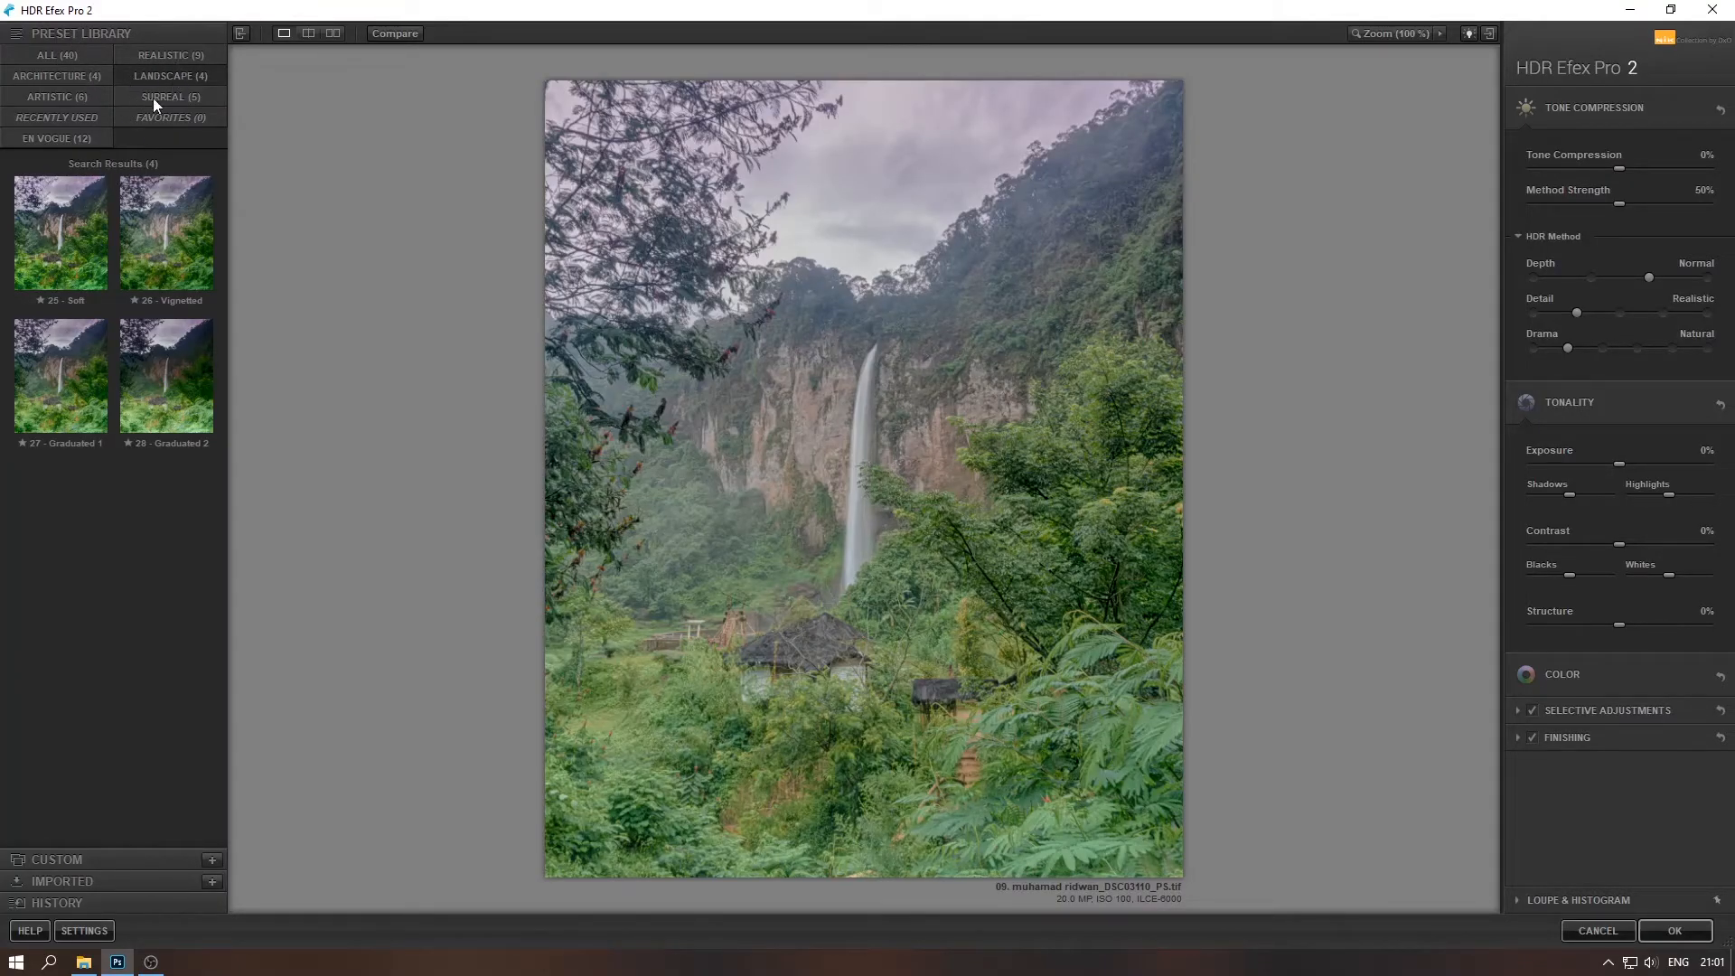
left_click(65, 235)
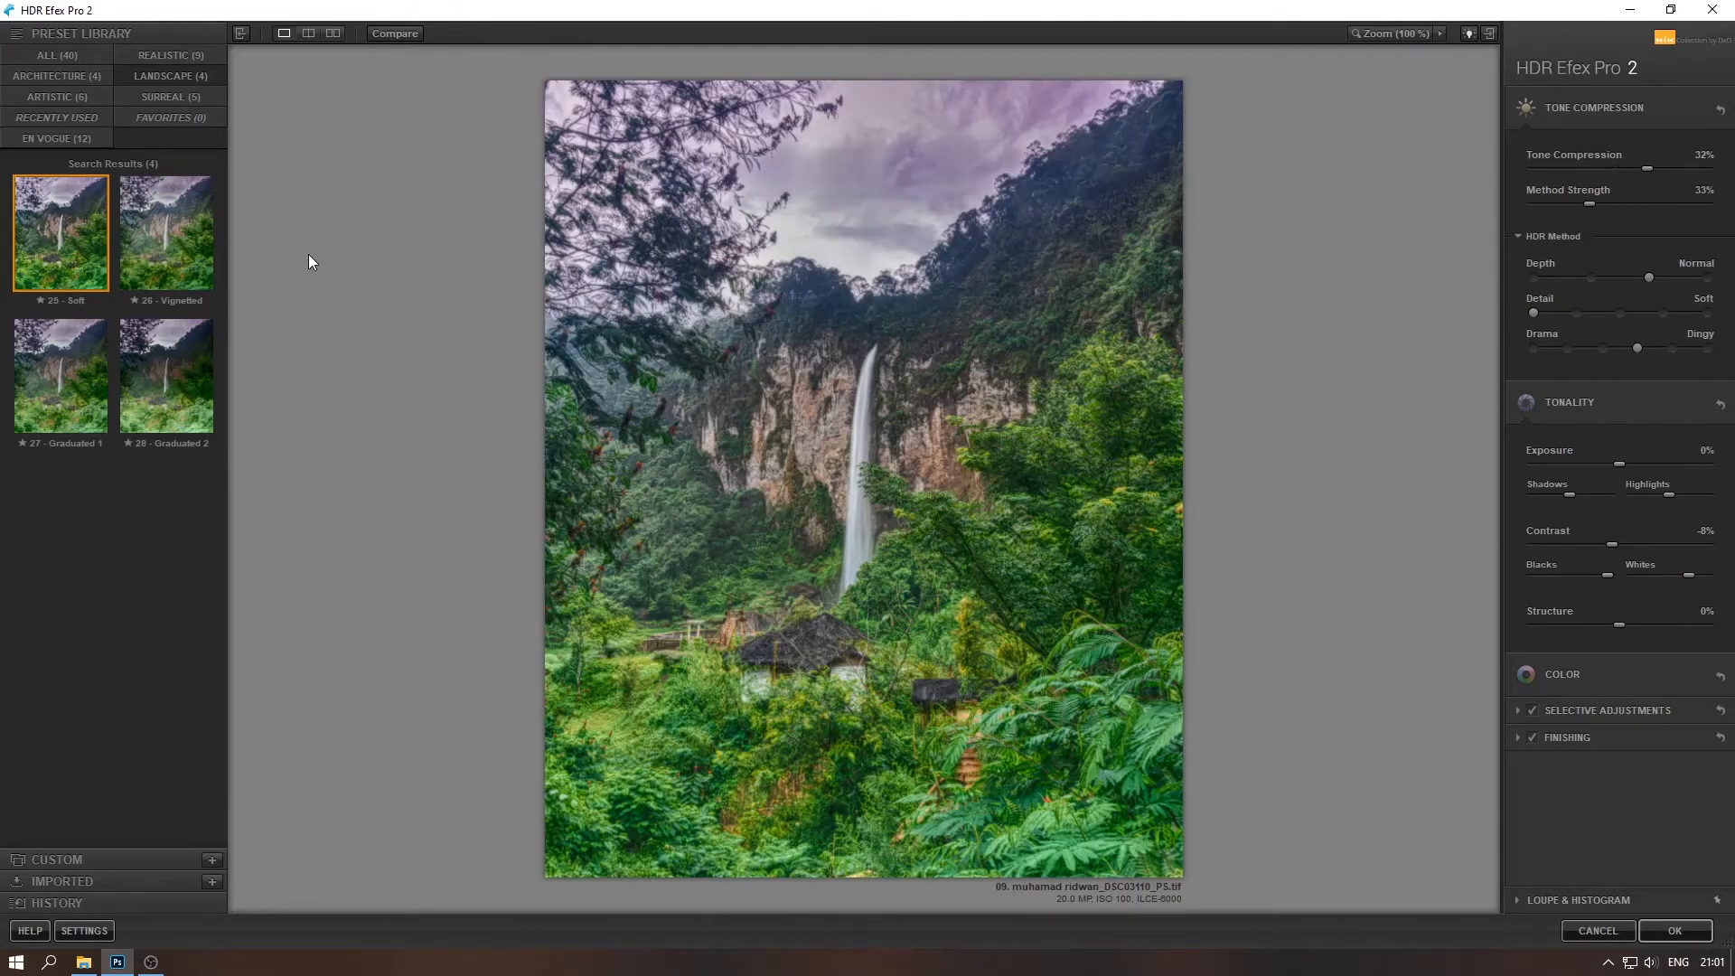
Set the HDR Tone Compression to -45%, the Detail method to Realistic and the Drama method to Deep
left_click_drag(1645, 168, 1580, 165)
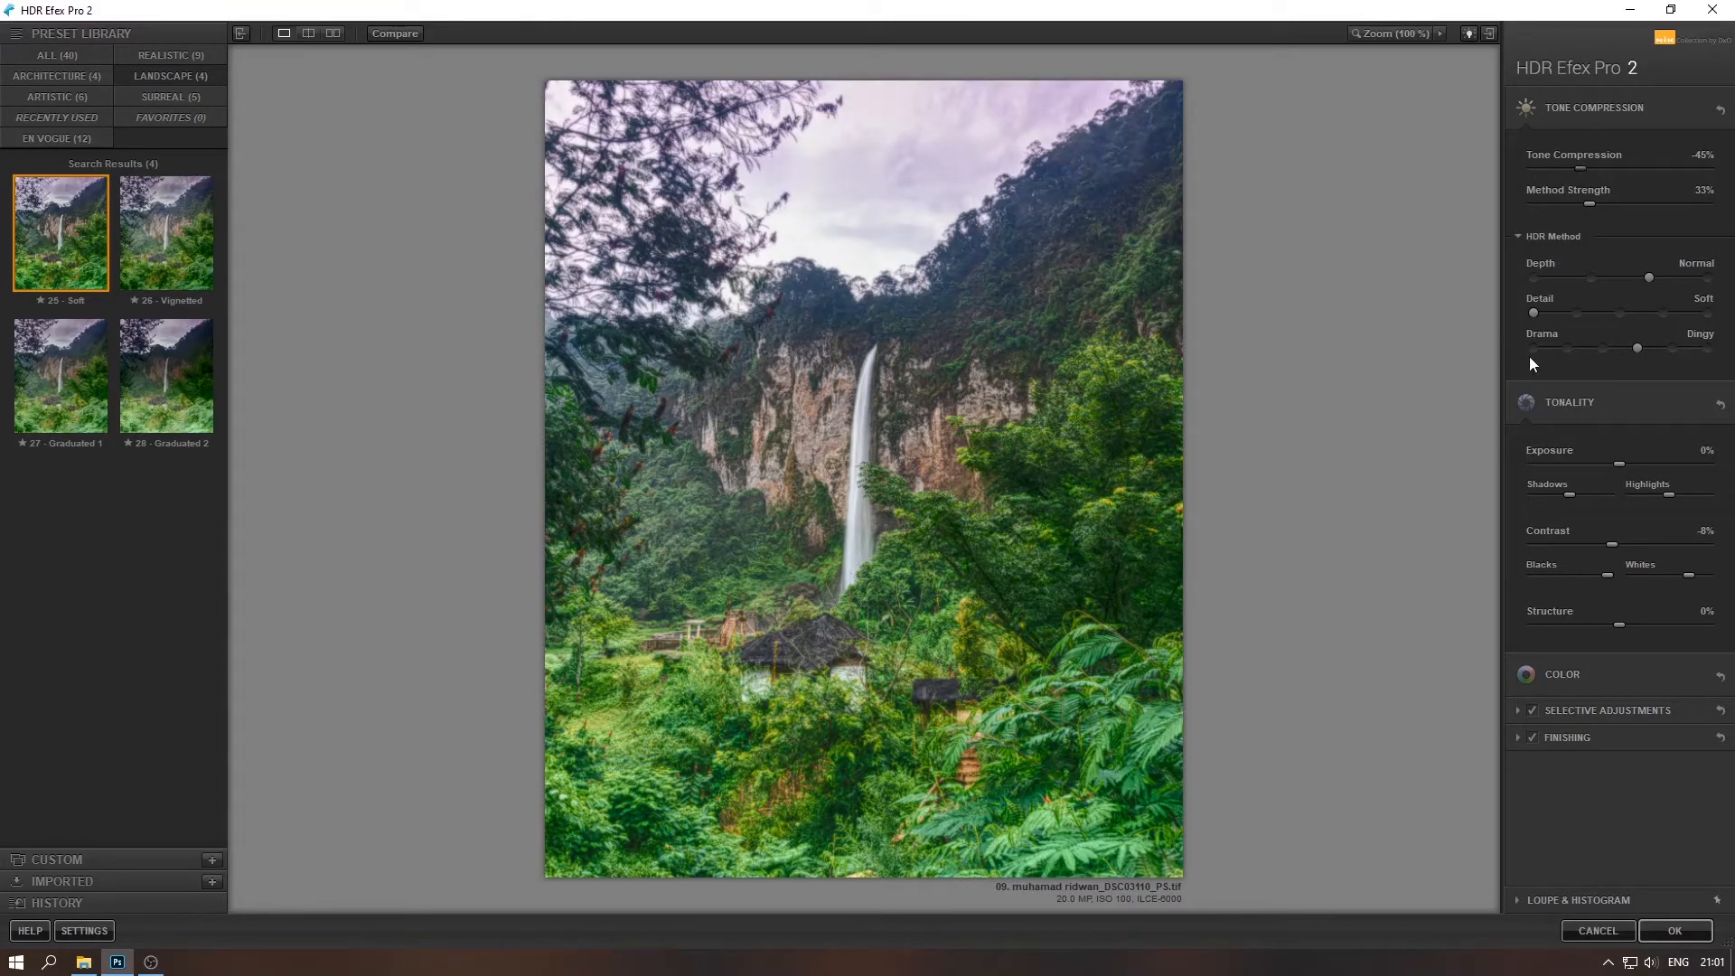
left_click(1576, 313)
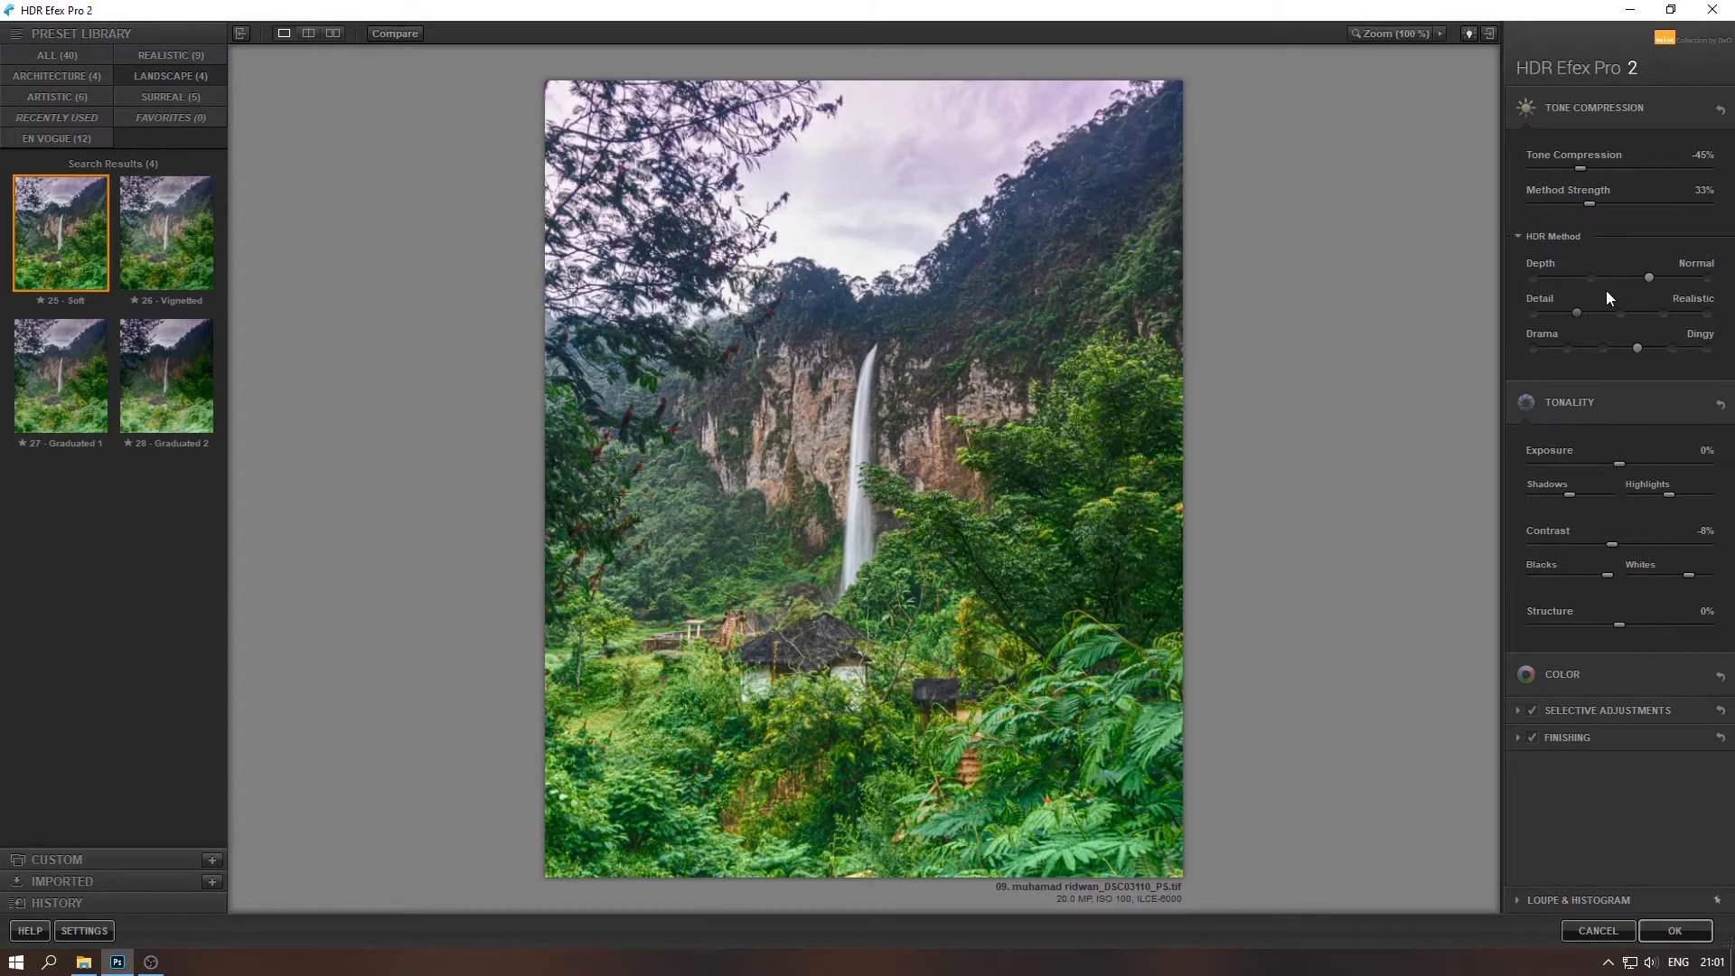
left_click(1608, 349)
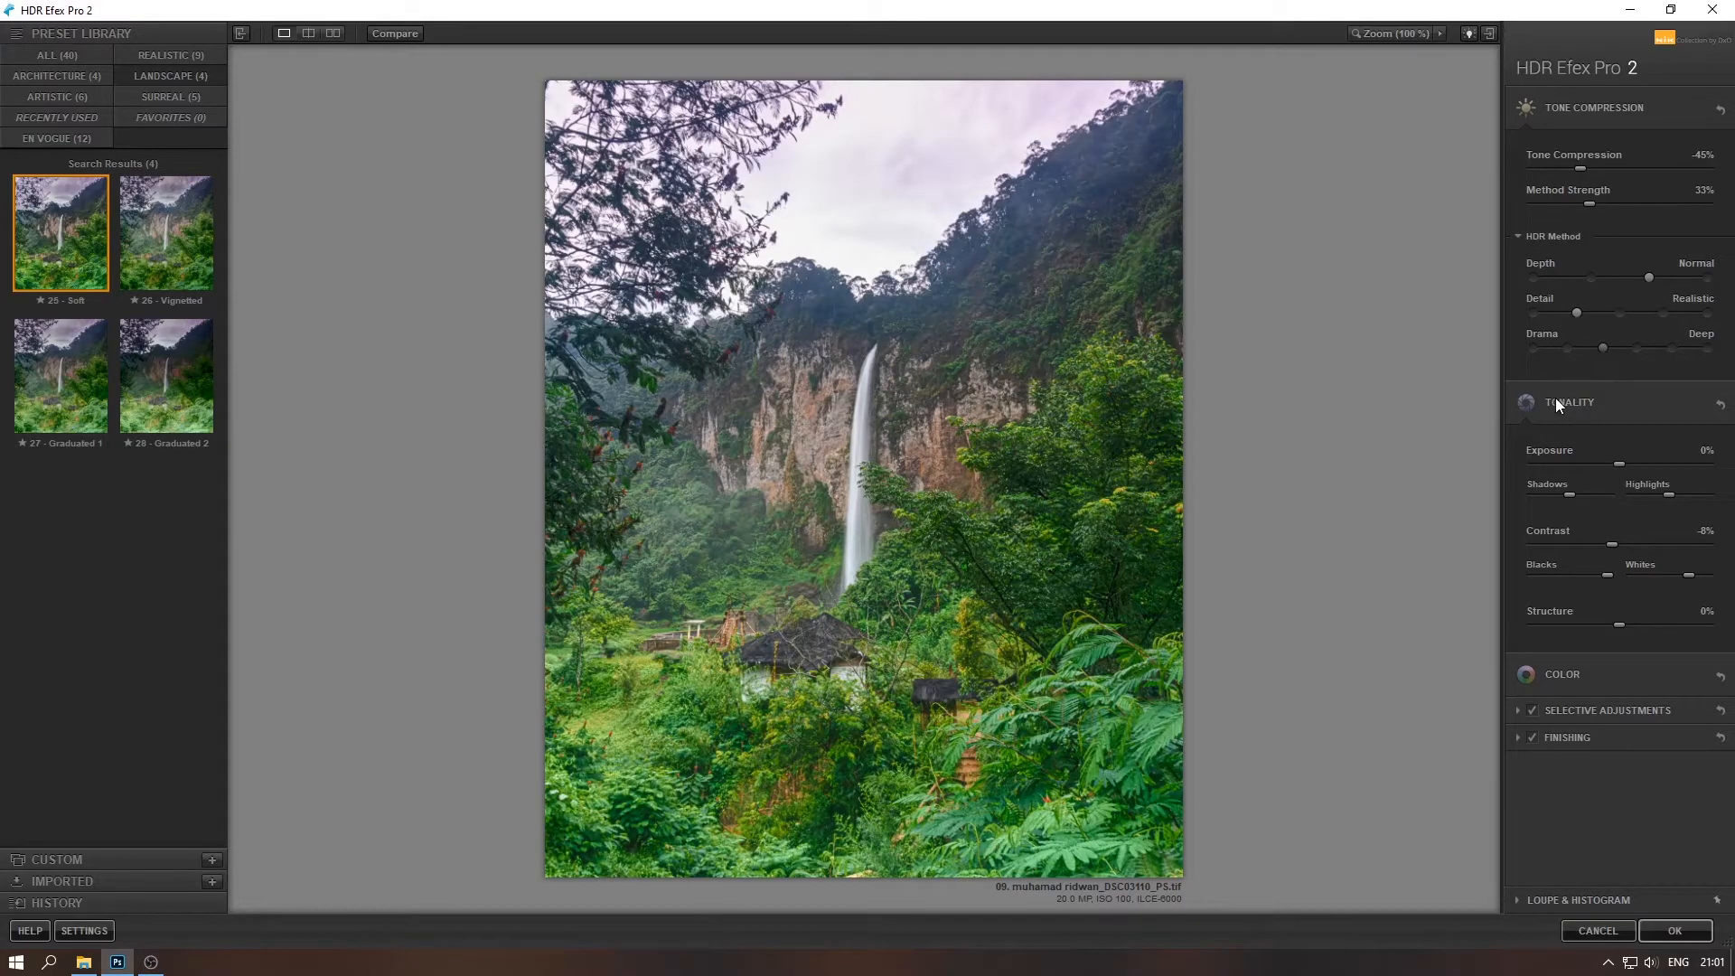
Adjust the HDR tonality to Exposure -19%, Contrast 10% and Structure 14%, and apply the effect to the layer copy
double_click(1687, 575)
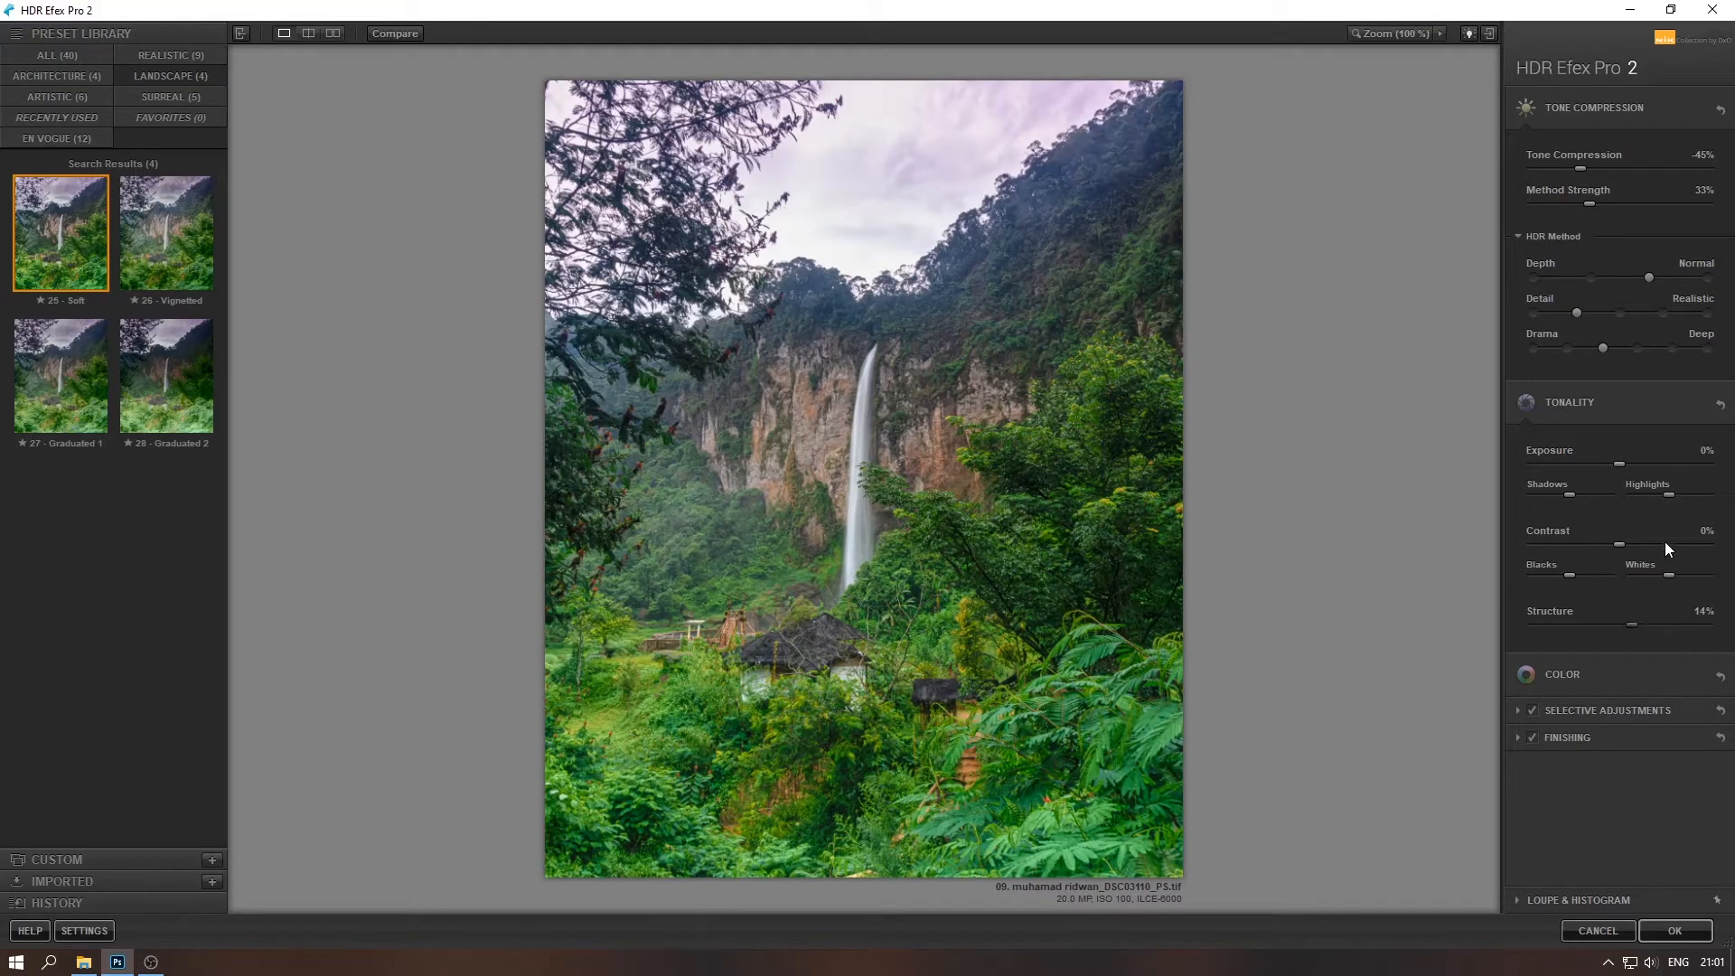
left_click_drag(1670, 494, 1602, 465)
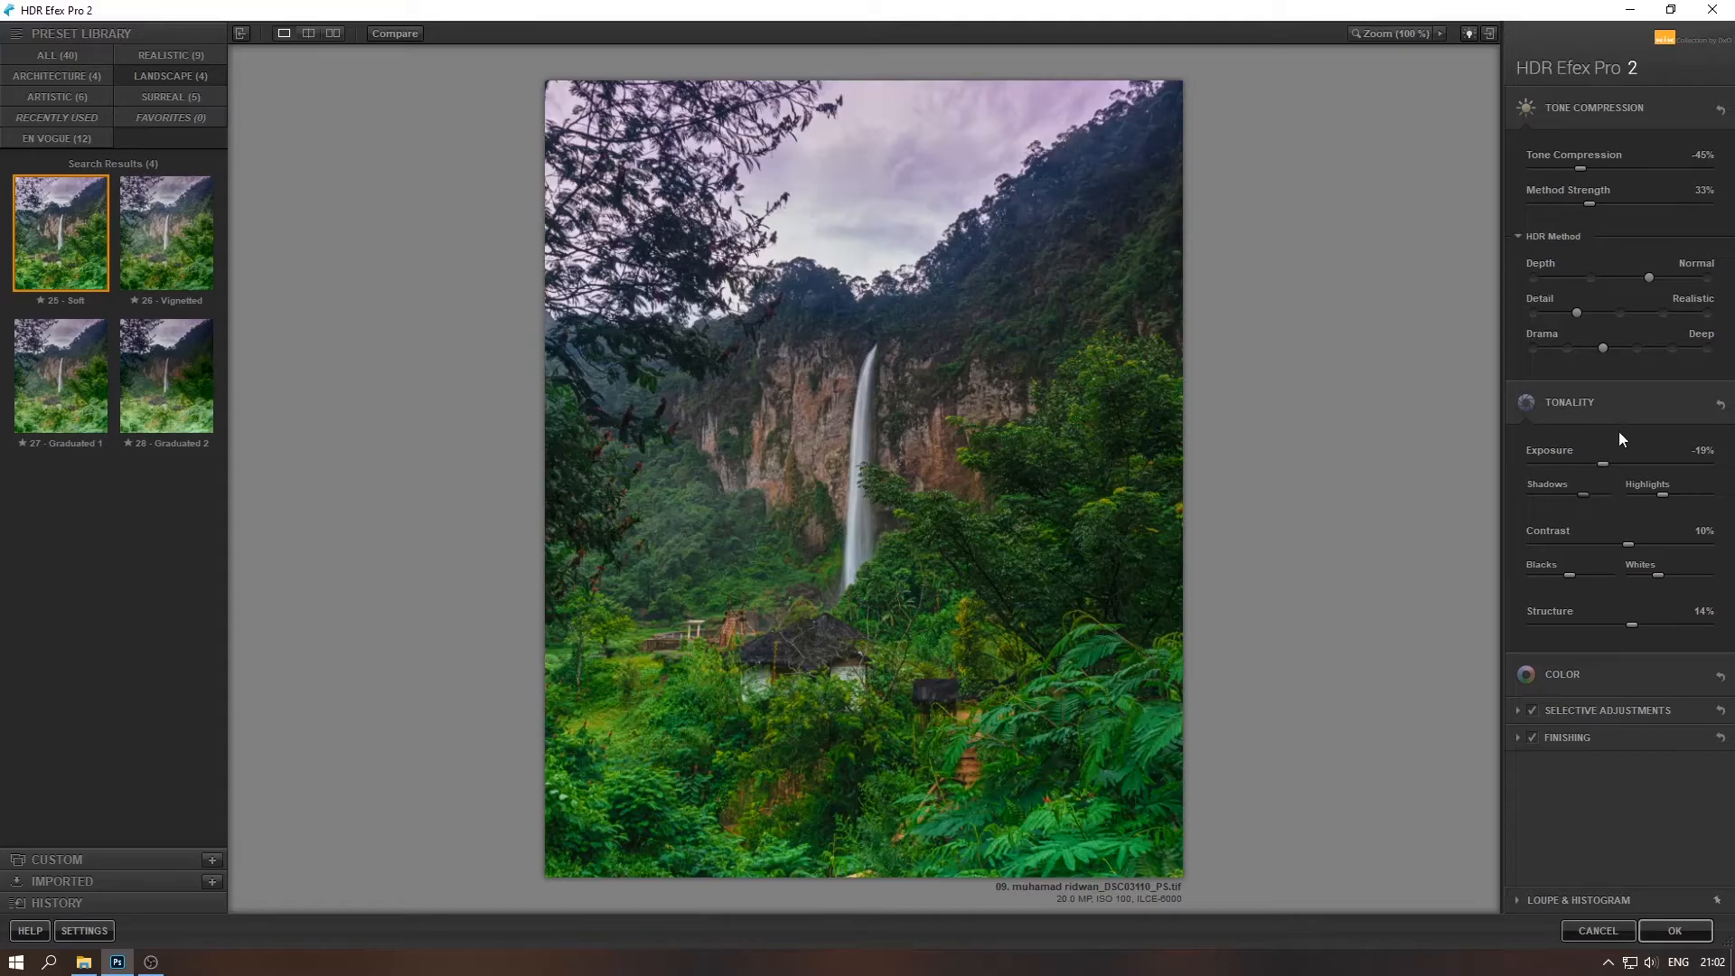
left_click(1674, 931)
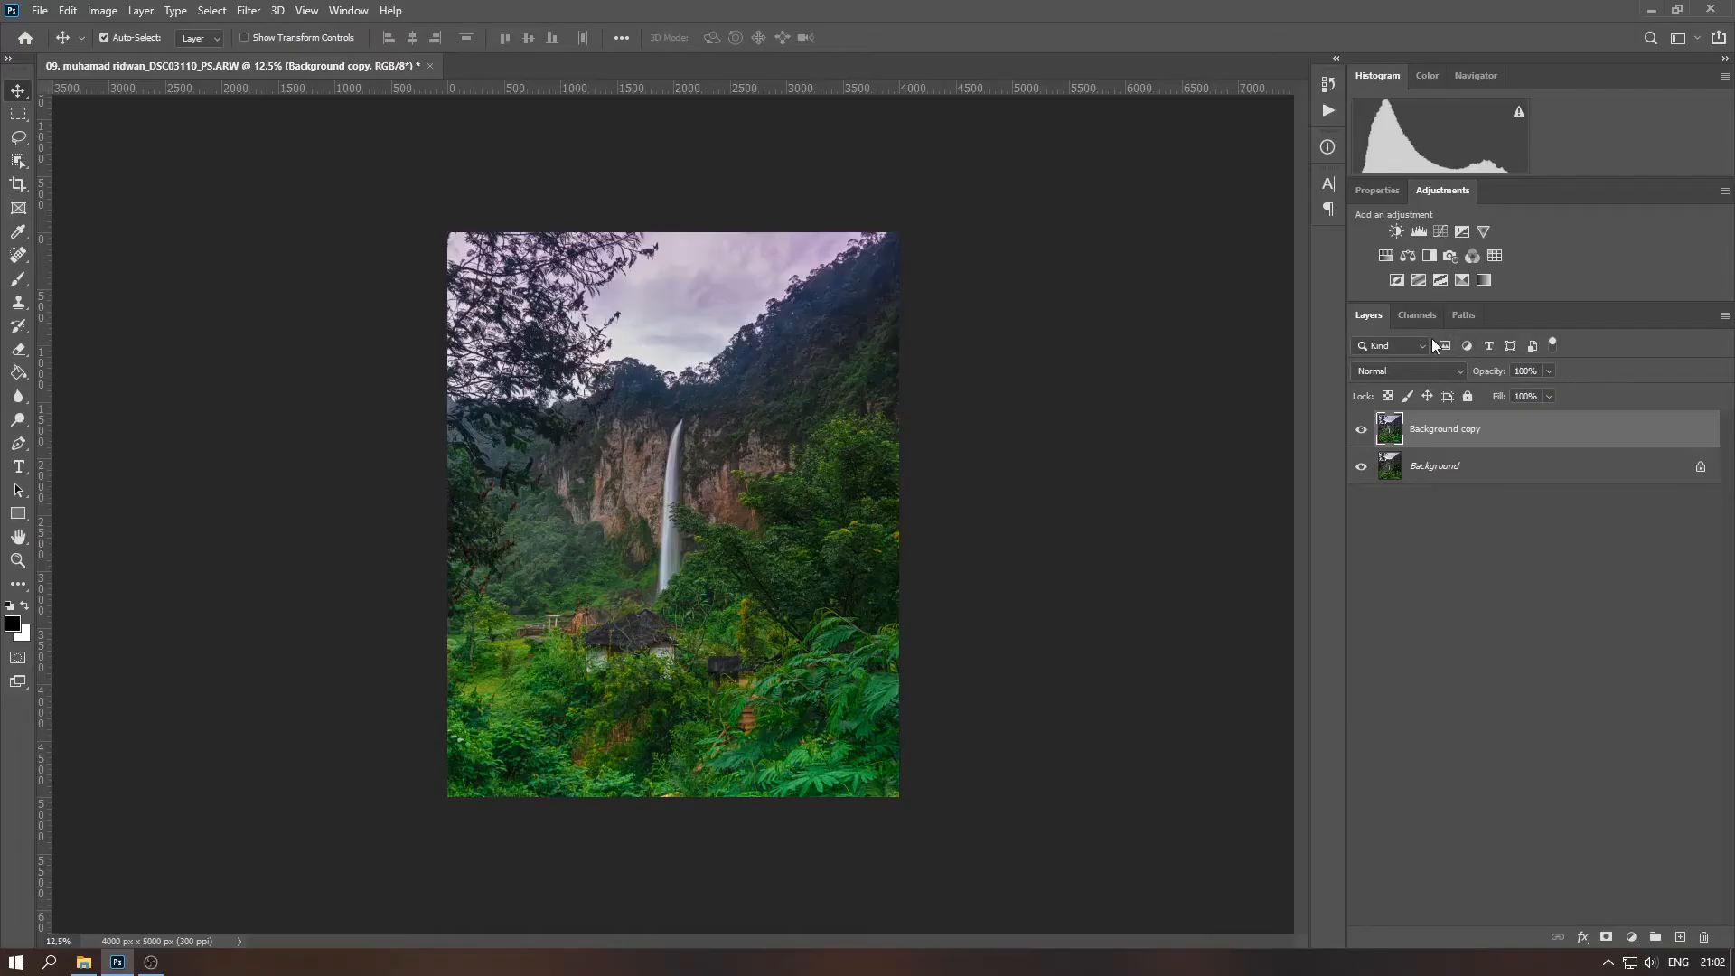
Reduce the opacity of the HDR layer copy and merge it down into the background
left_click(1547, 371)
left_click_drag(1550, 392, 1506, 393)
left_click_drag(1527, 392, 1535, 395)
right_click(1574, 439)
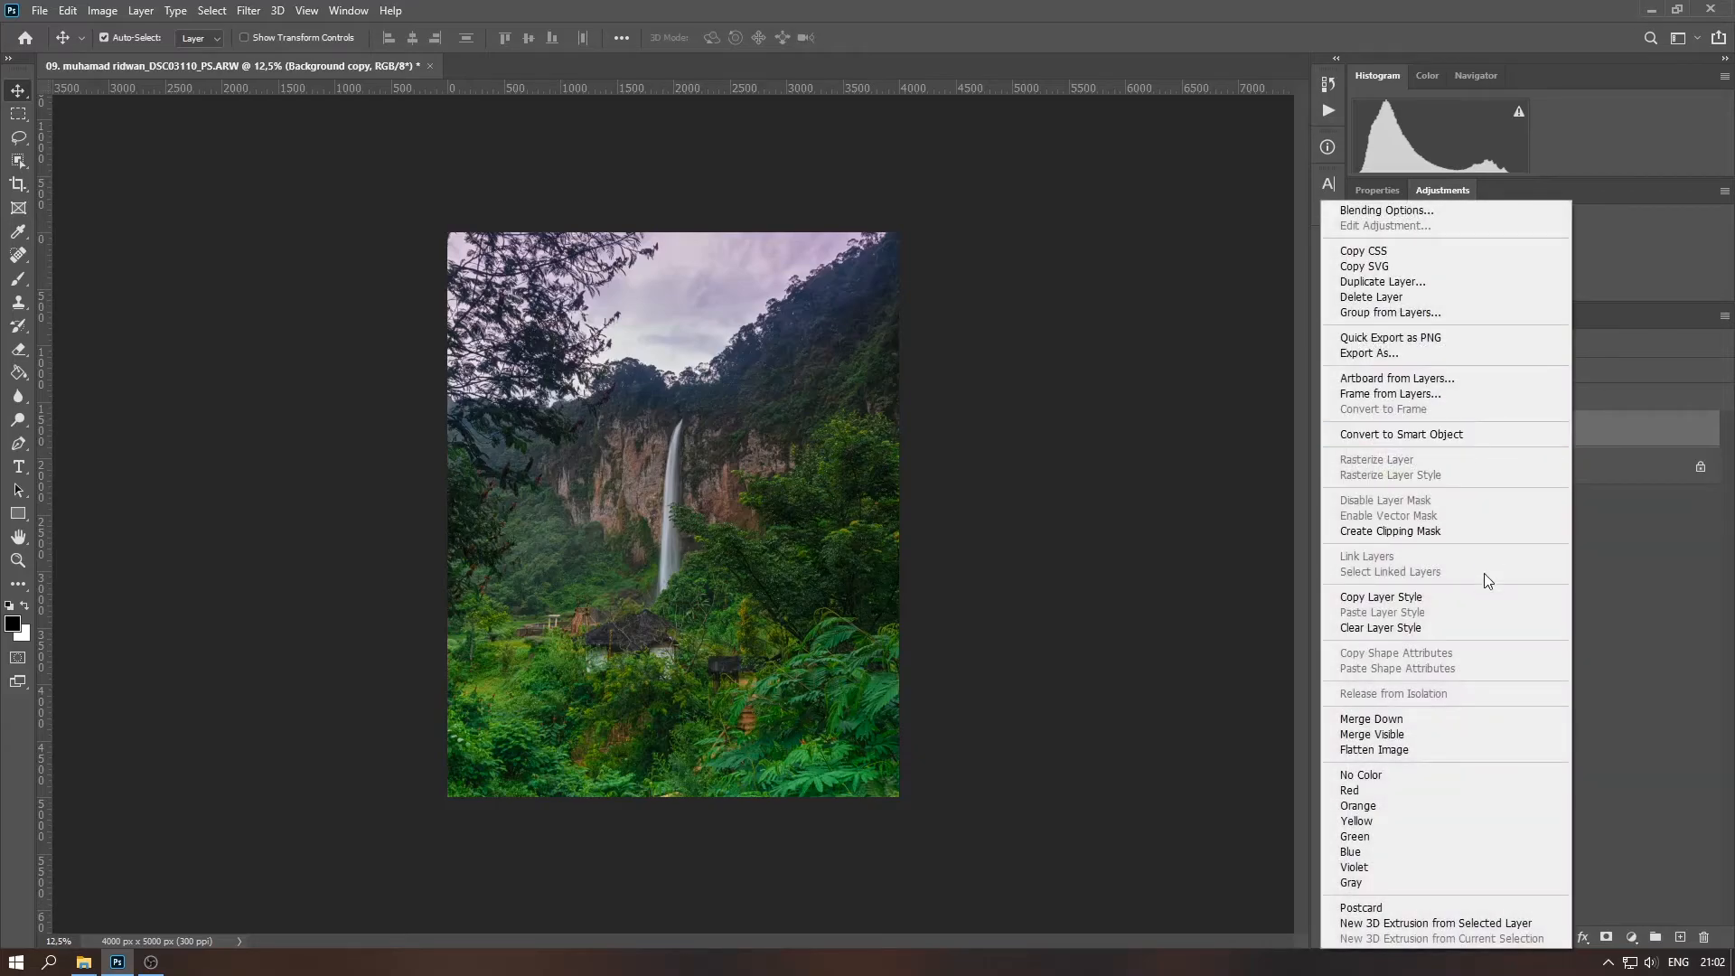
left_click(1482, 718)
key("ctrl+0")
Duplicate the background and shift the copy's Camera Raw HSL hues to Purples -85 and Magentas -66
left_click_drag(1502, 440, 1678, 936)
left_click(248, 10)
left_click(290, 116)
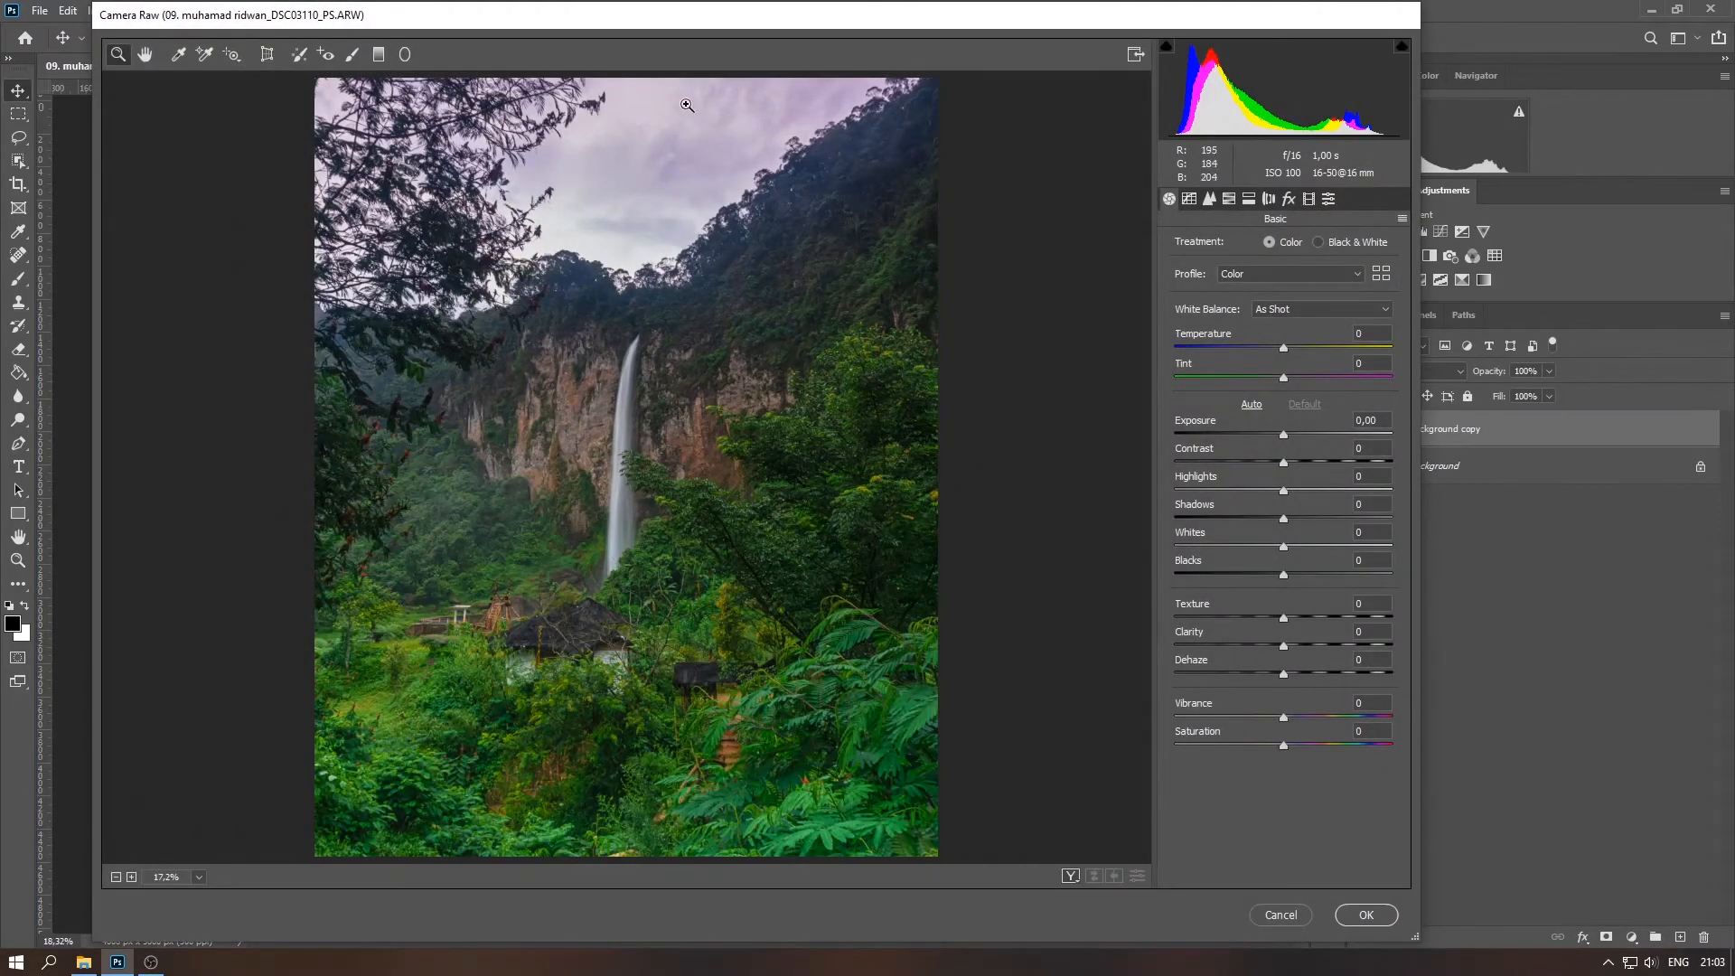
left_click(1230, 201)
left_click(1243, 247)
left_click_drag(1283, 490, 1155, 494)
left_click(1180, 247)
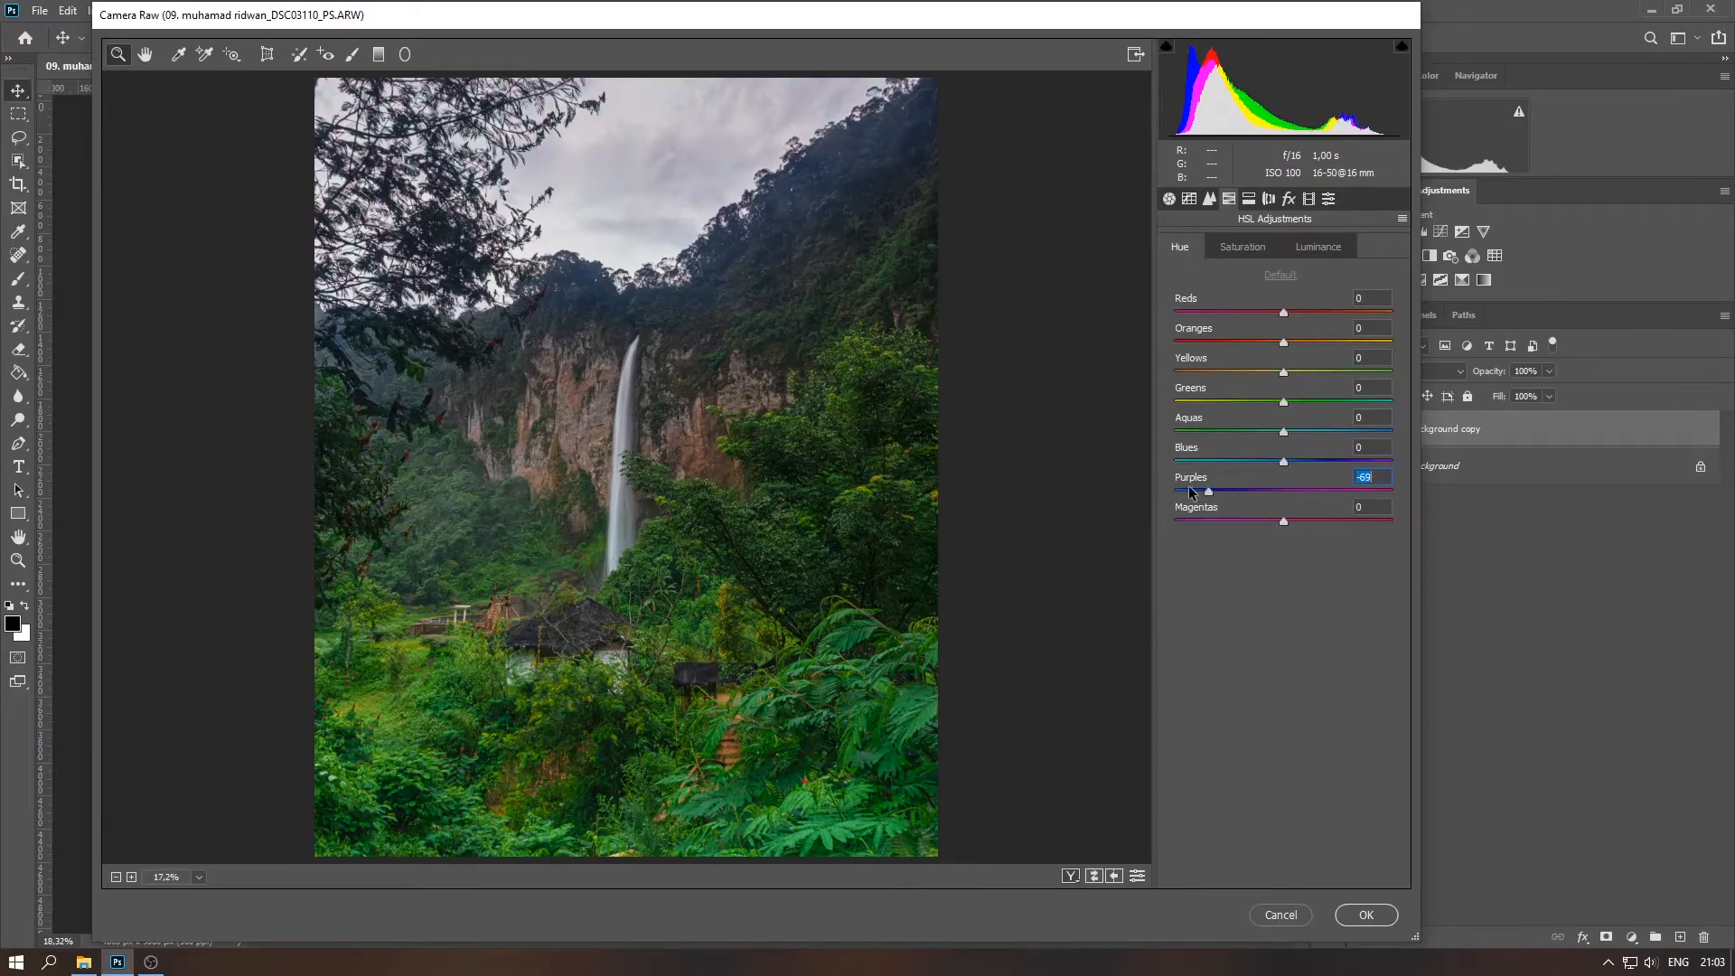
left_click_drag(1260, 520, 1214, 524)
Set the basic Camera Raw adjustments to Temperature +10, Exposure +0.30, Highlights -25 and Whites +18
left_click(1169, 199)
left_click_drag(1282, 350, 1297, 350)
left_click_drag(1285, 491, 1256, 496)
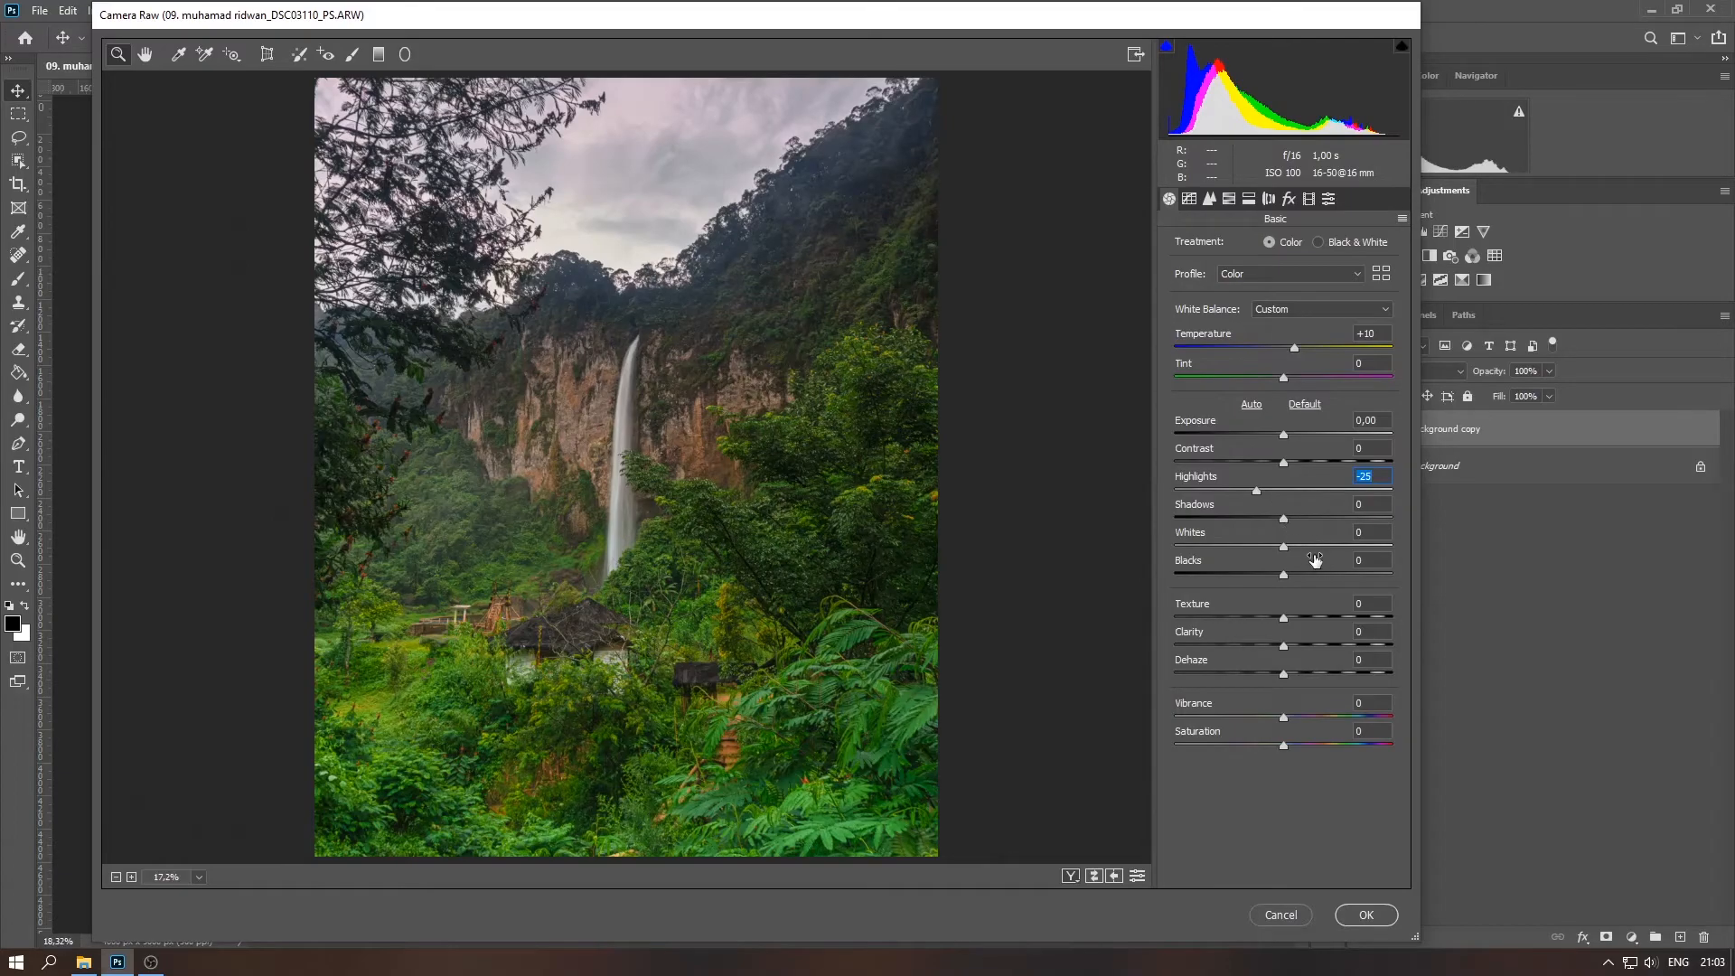
left_click_drag(1283, 547, 1304, 547)
left_click_drag(1285, 434, 1291, 437)
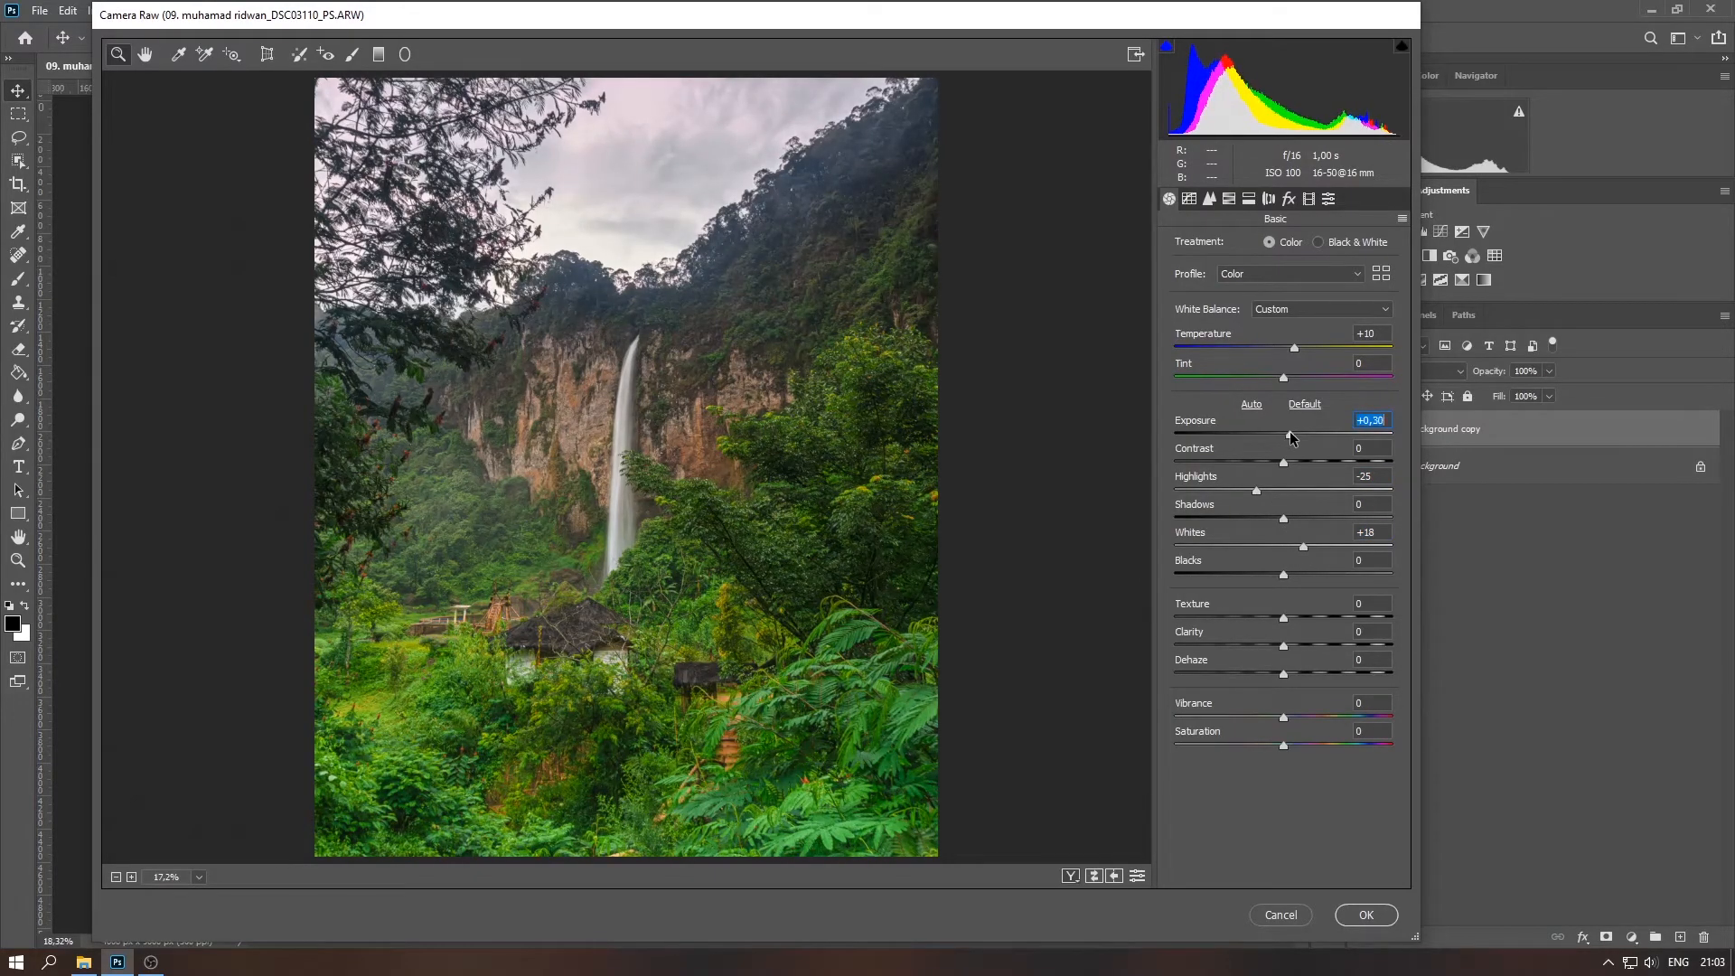
Add a graduated filter from the sky down to the middle of the waterfall with Exposure -0.75 and Shadows +67, starting from reset settings
left_click(379, 54)
left_click(1402, 195)
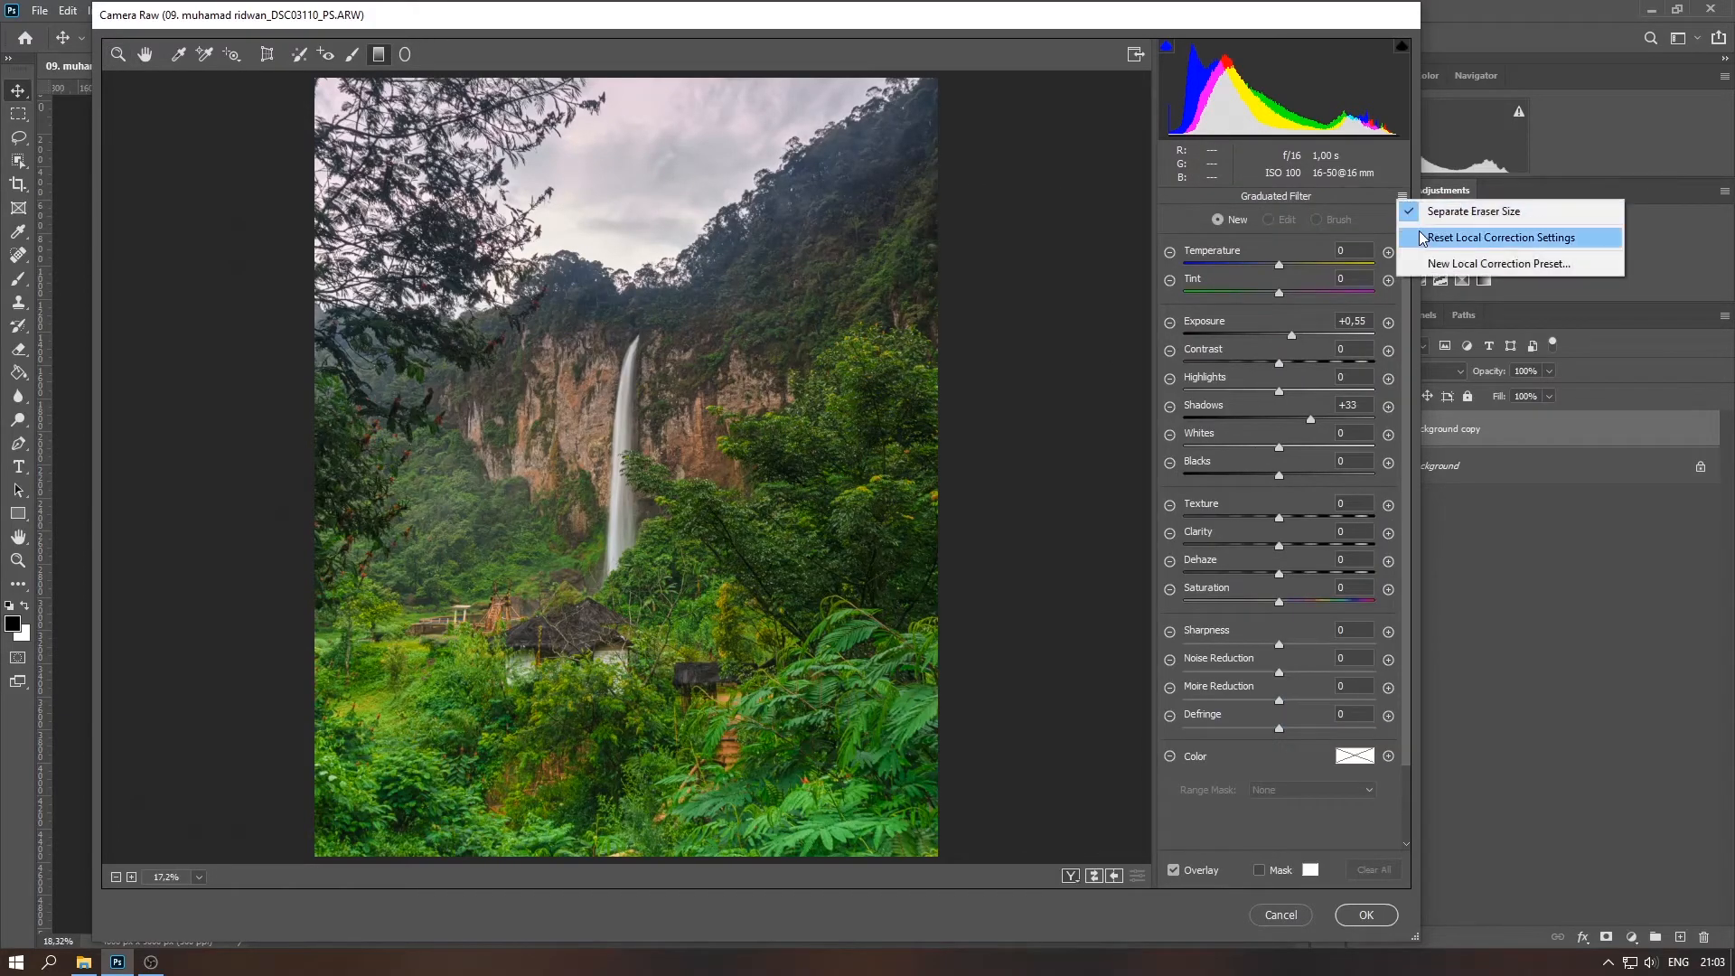
left_click(1426, 238)
left_click_drag(1279, 339, 1271, 339)
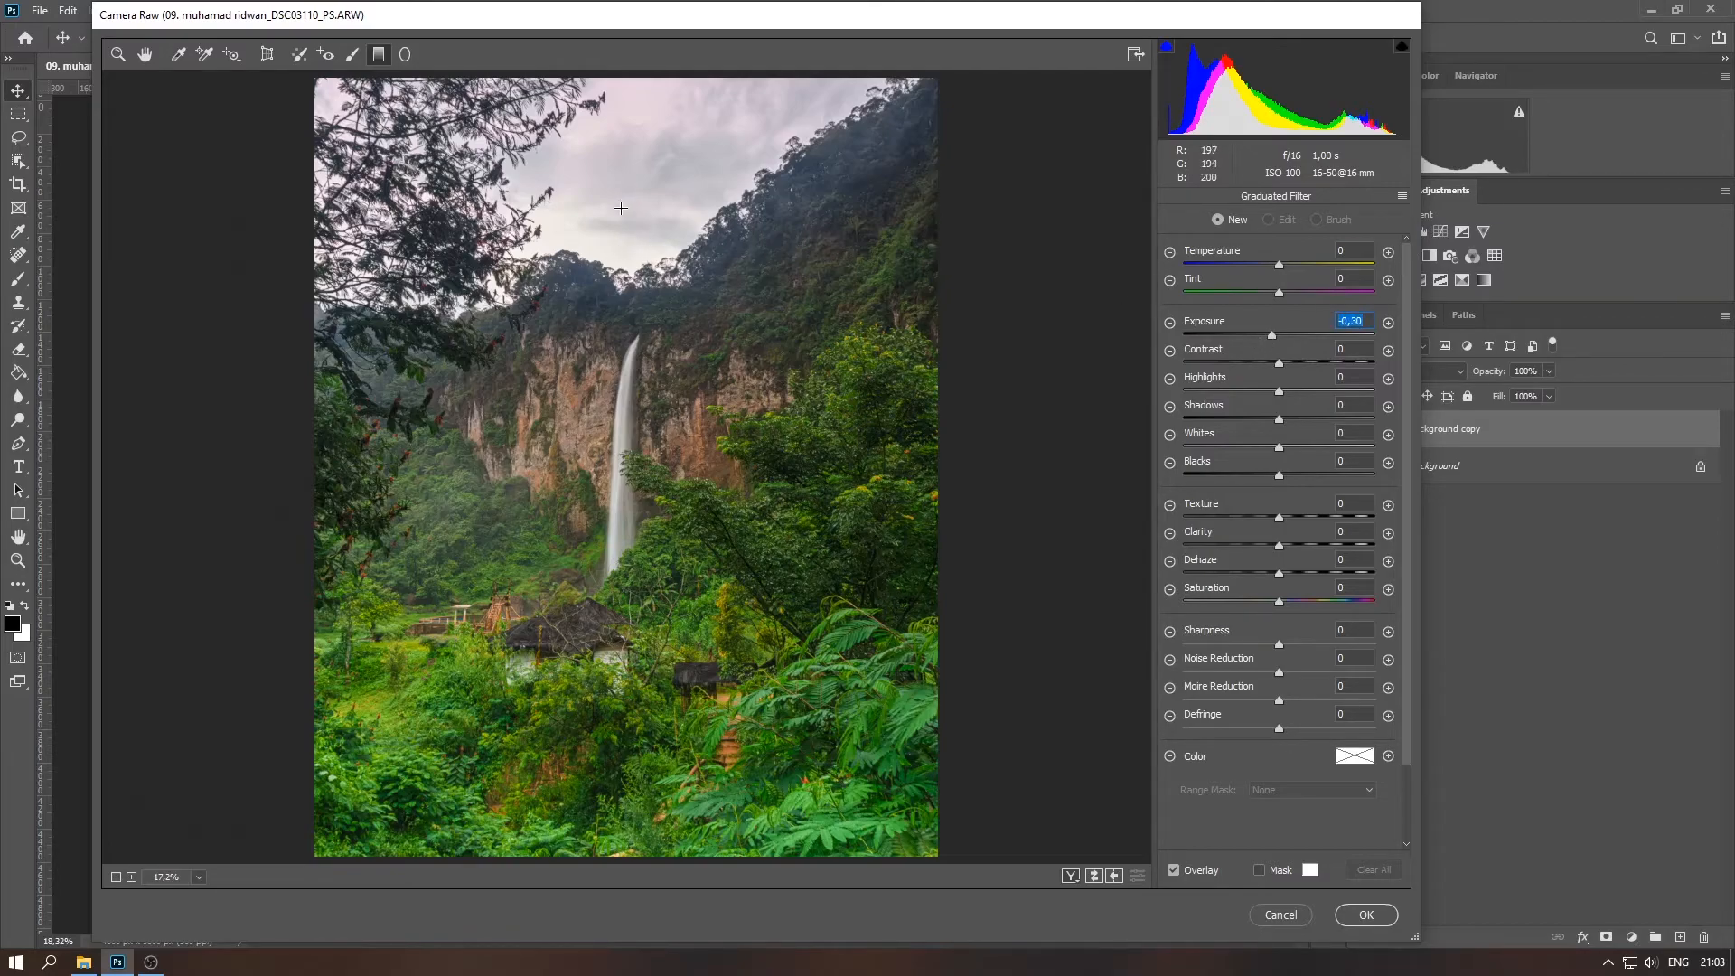
left_click_drag(627, 217, 628, 503)
left_click_drag(1270, 335, 1264, 339)
left_click_drag(1279, 418, 1344, 420)
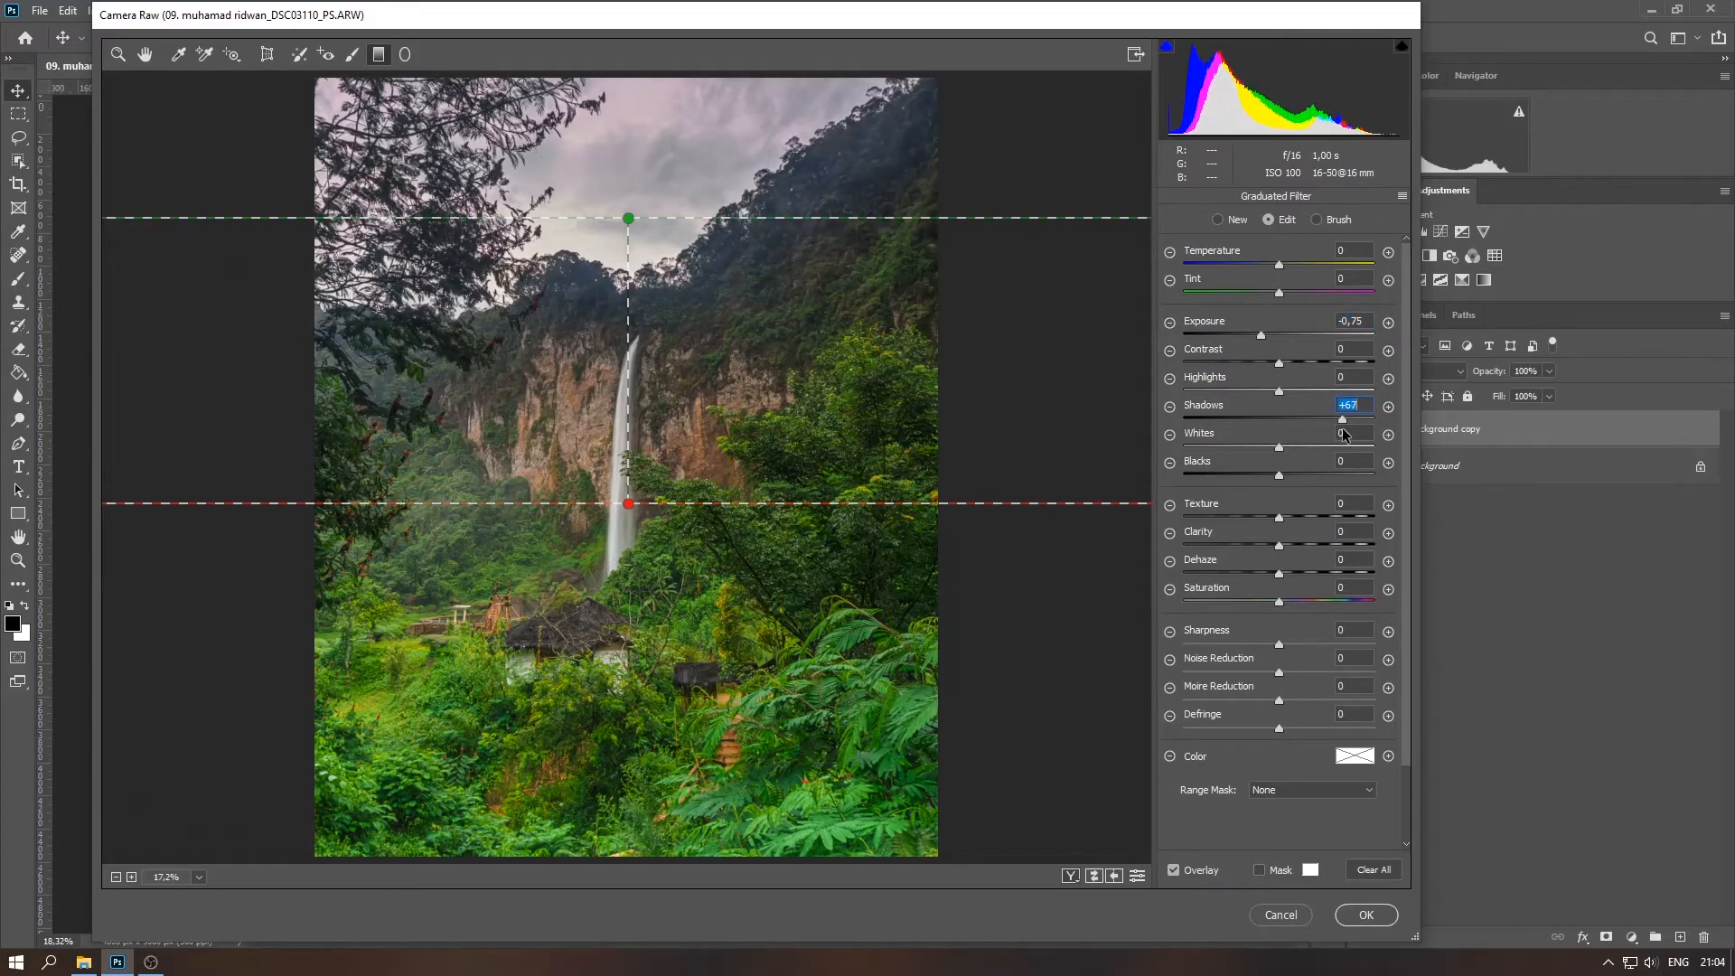
left_click(144, 54)
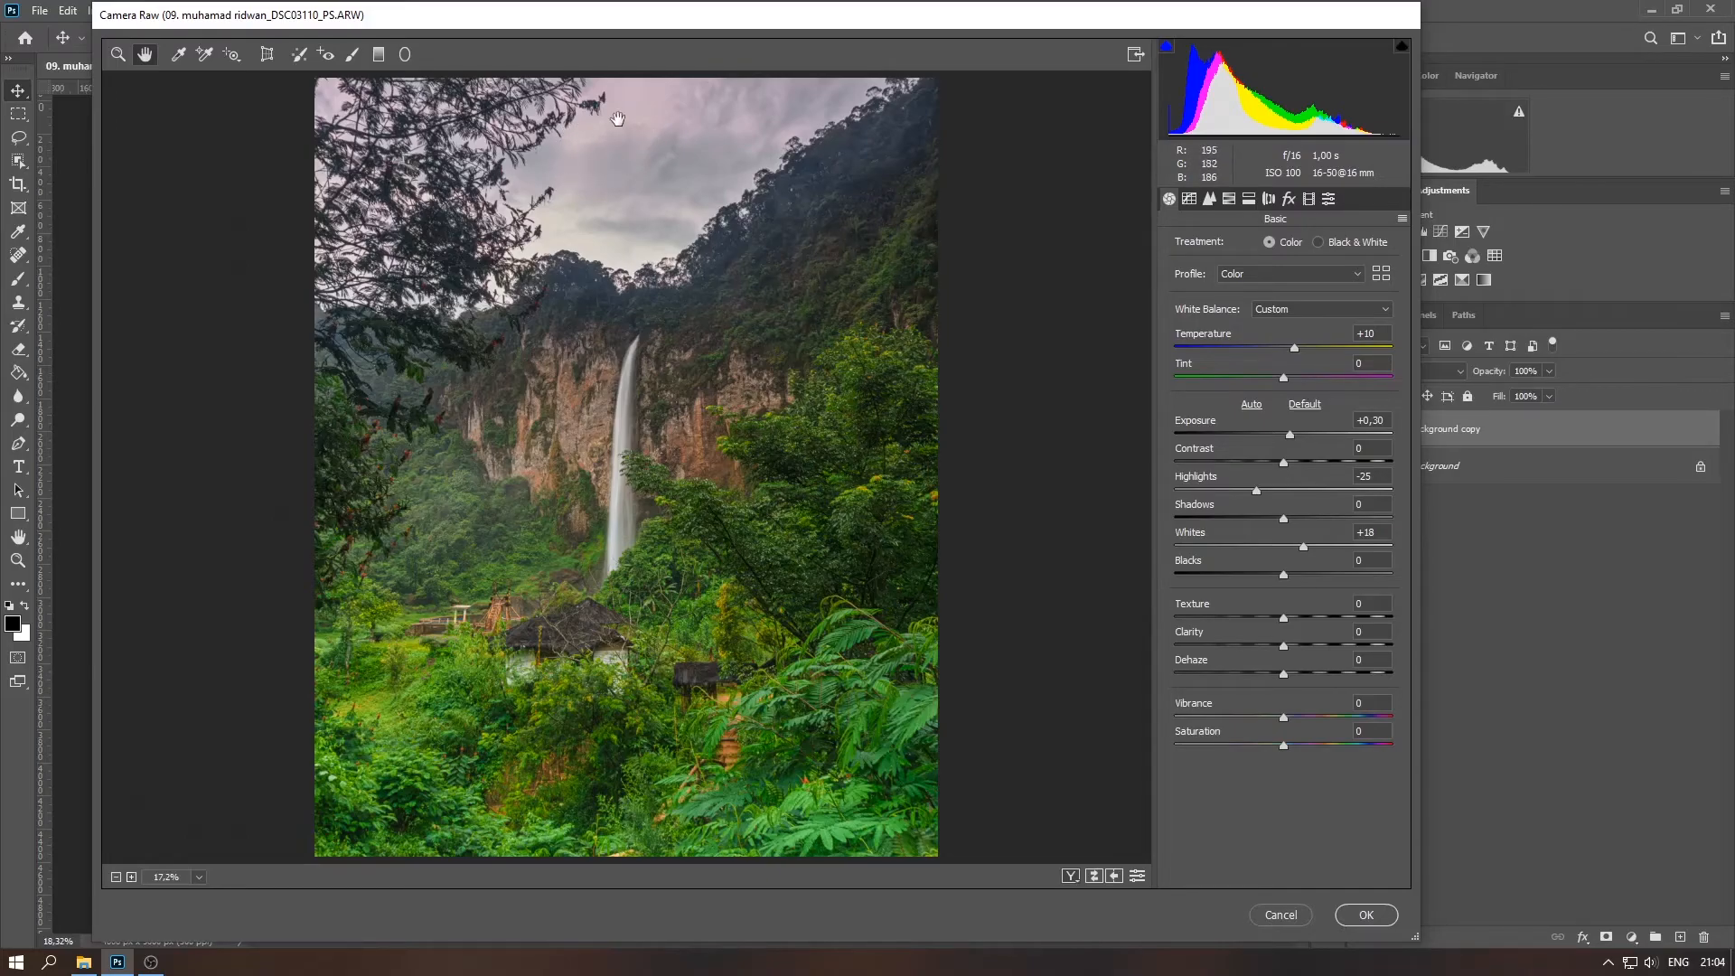
Desaturate the pink cast in the sky with HSL saturation Purples -78 and Magentas -80, and apply the Camera Raw filter
key("ctrl+plus")
key("ctrl+plus")
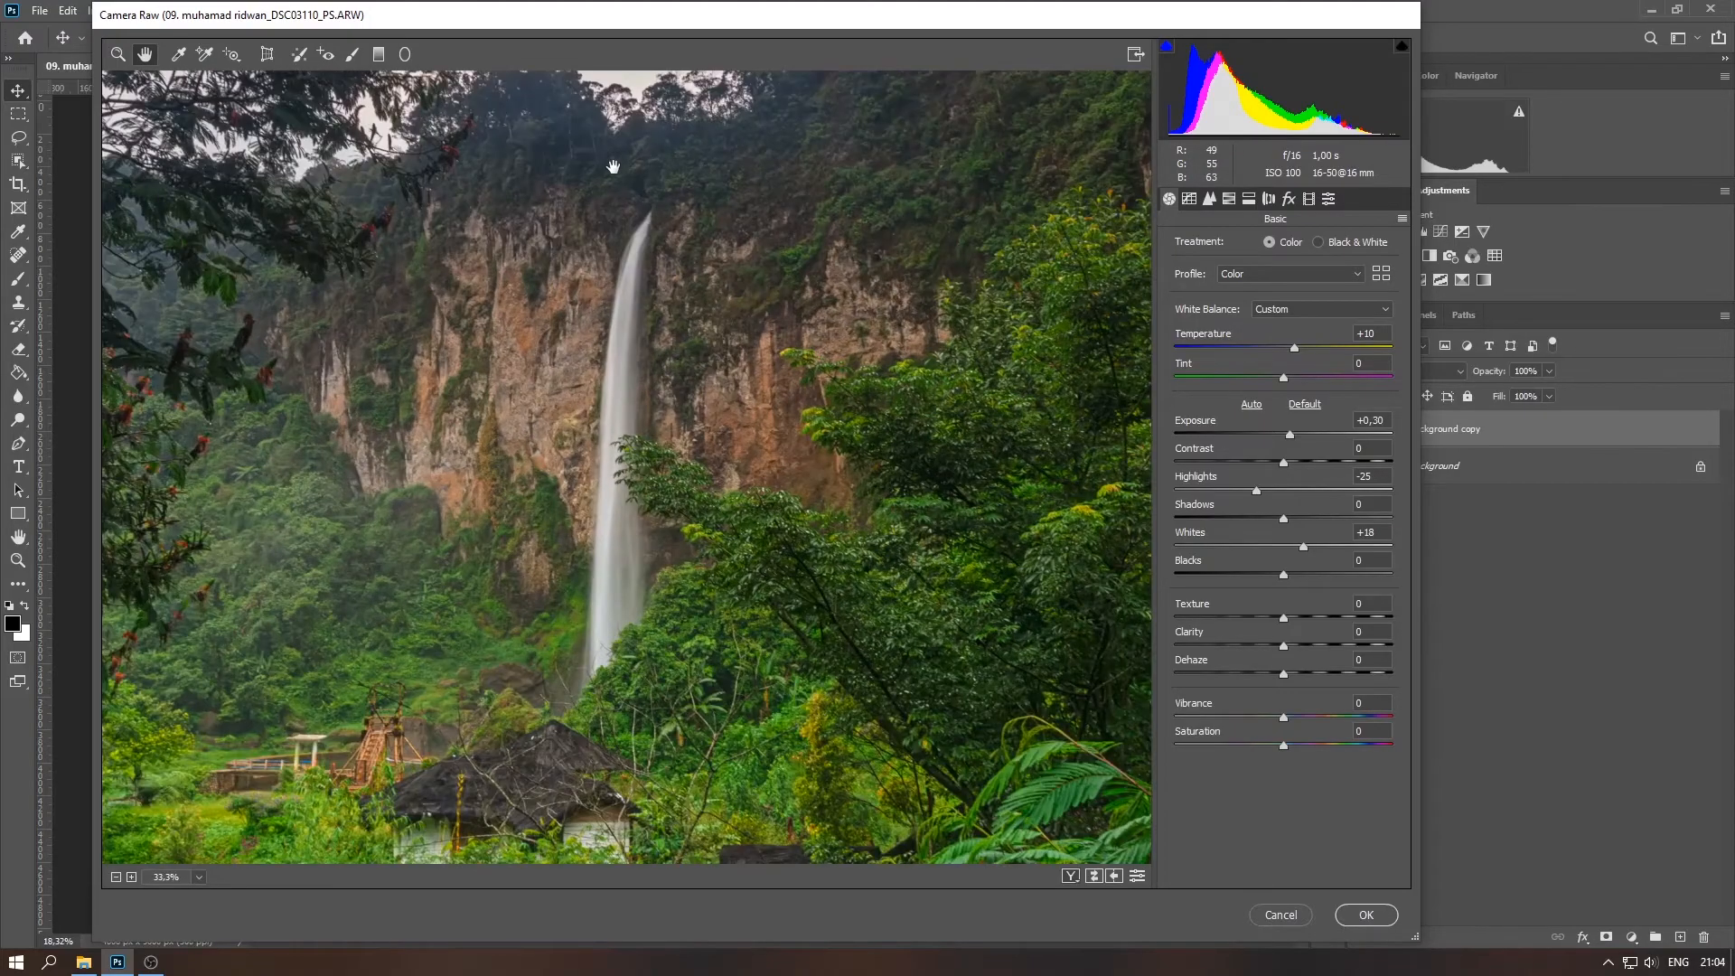
left_click_drag(612, 157, 632, 656)
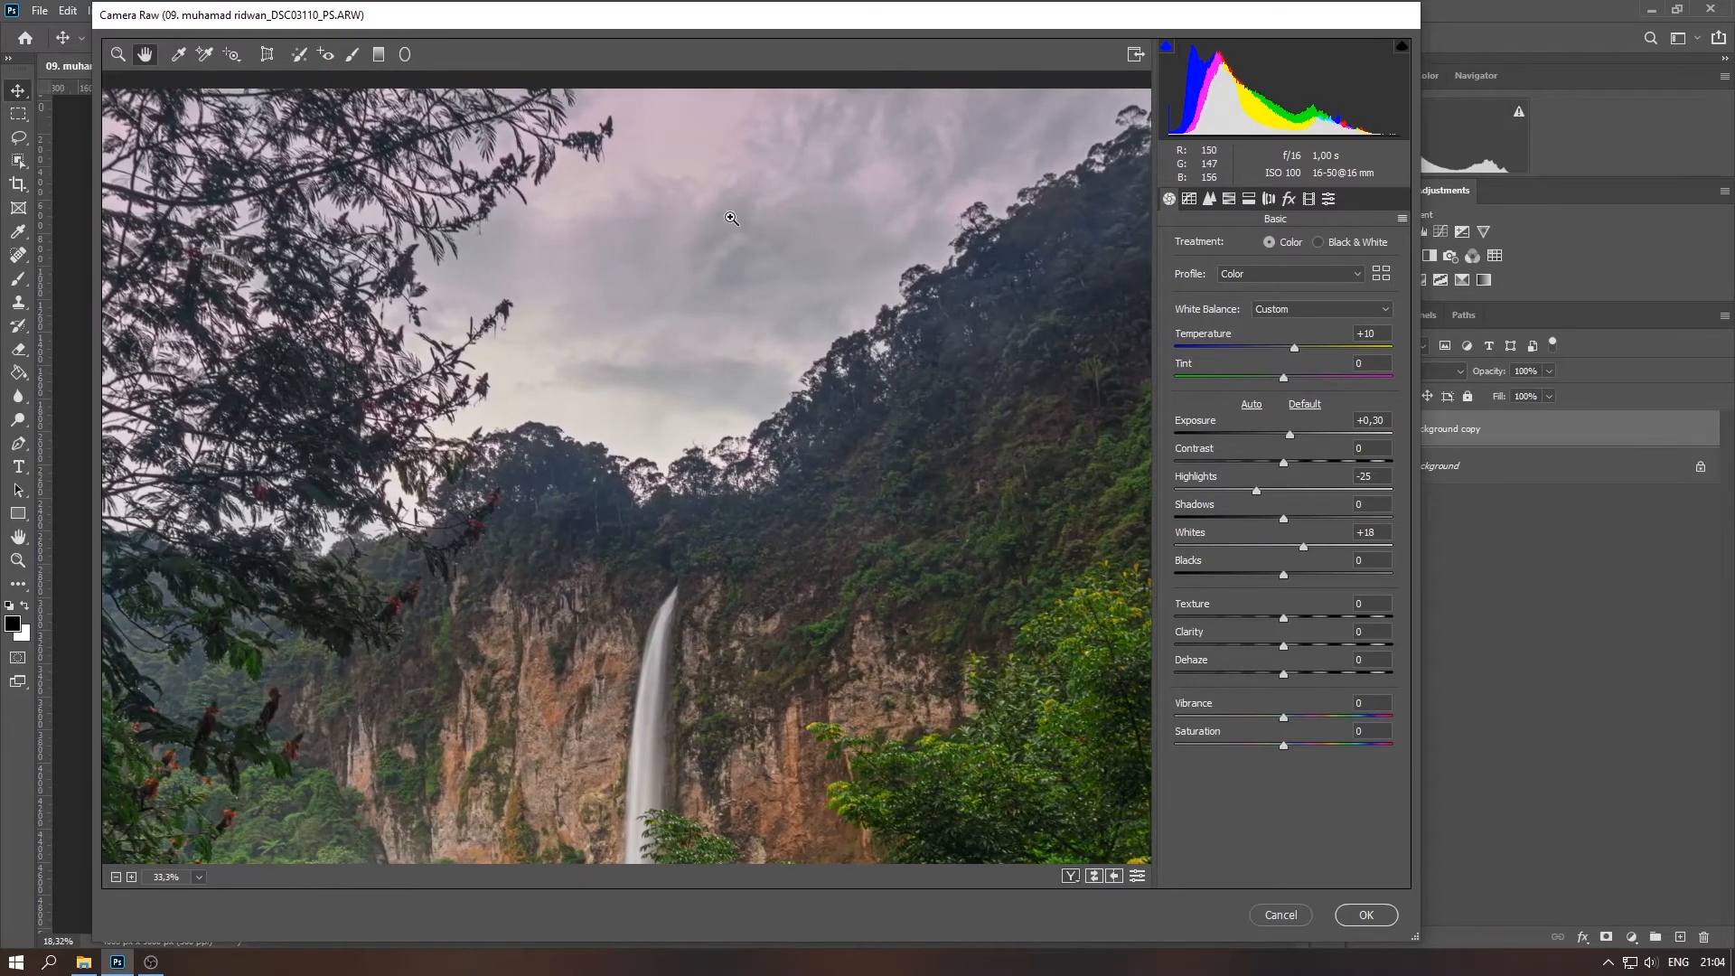
key("ctrl+plus")
left_click(1228, 201)
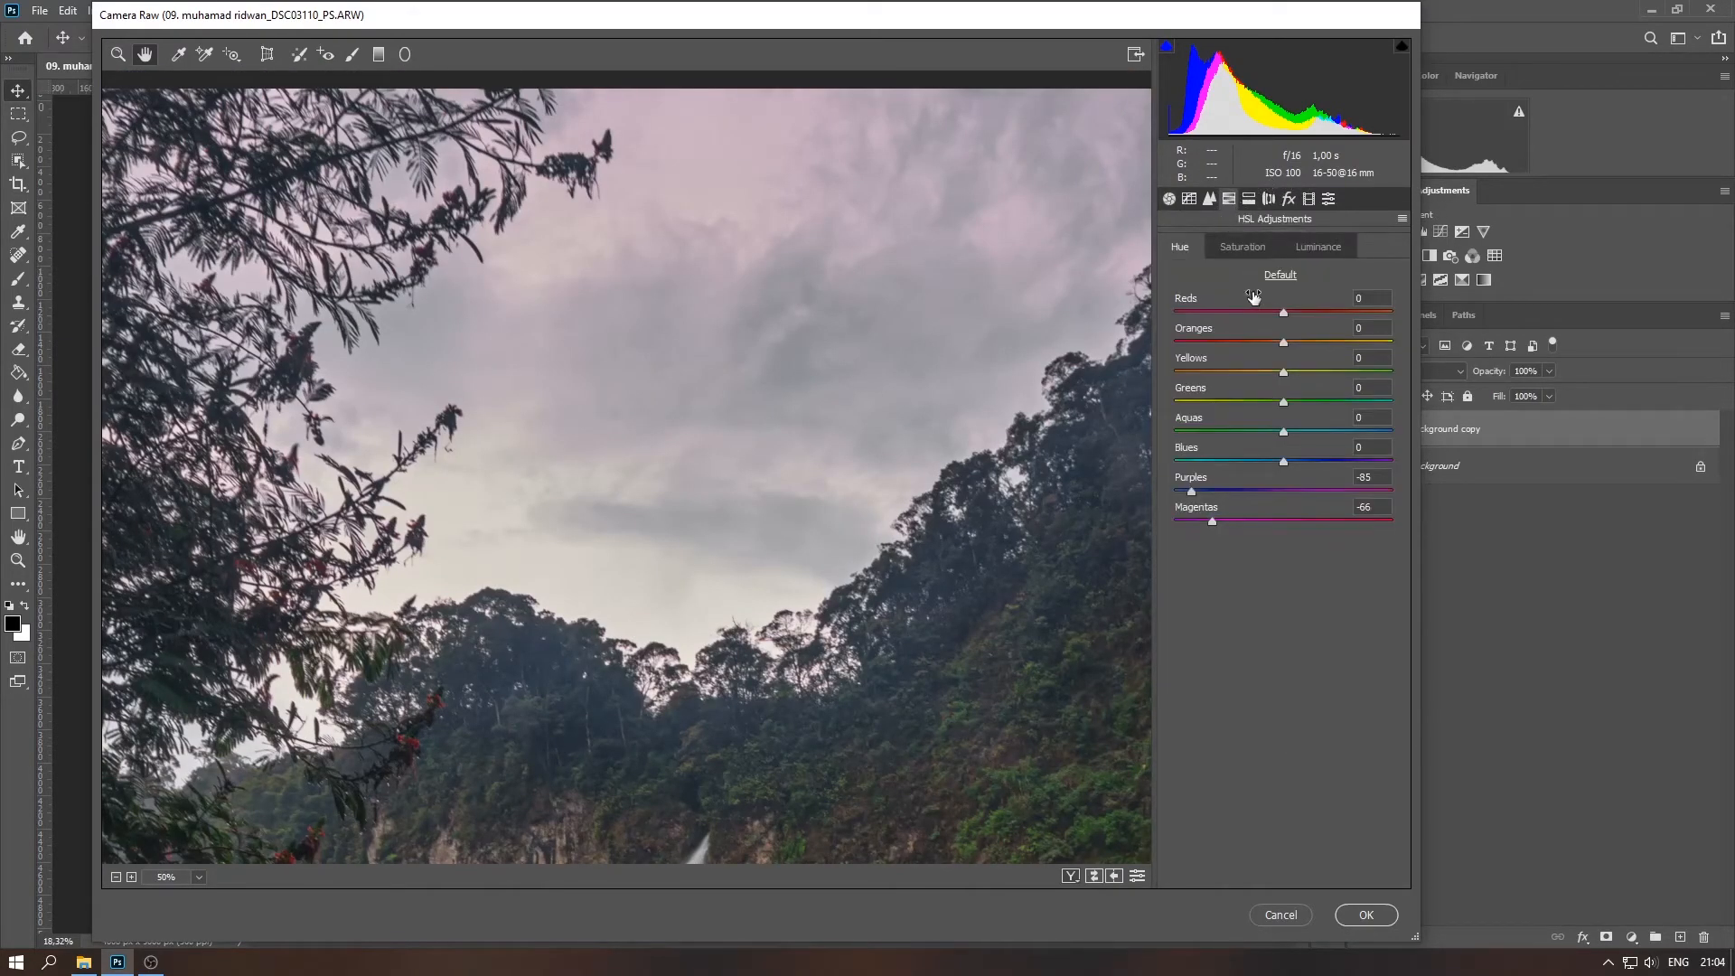
left_click(1243, 247)
left_click_drag(1283, 522, 1198, 503)
left_click(1213, 493)
left_click(1196, 493)
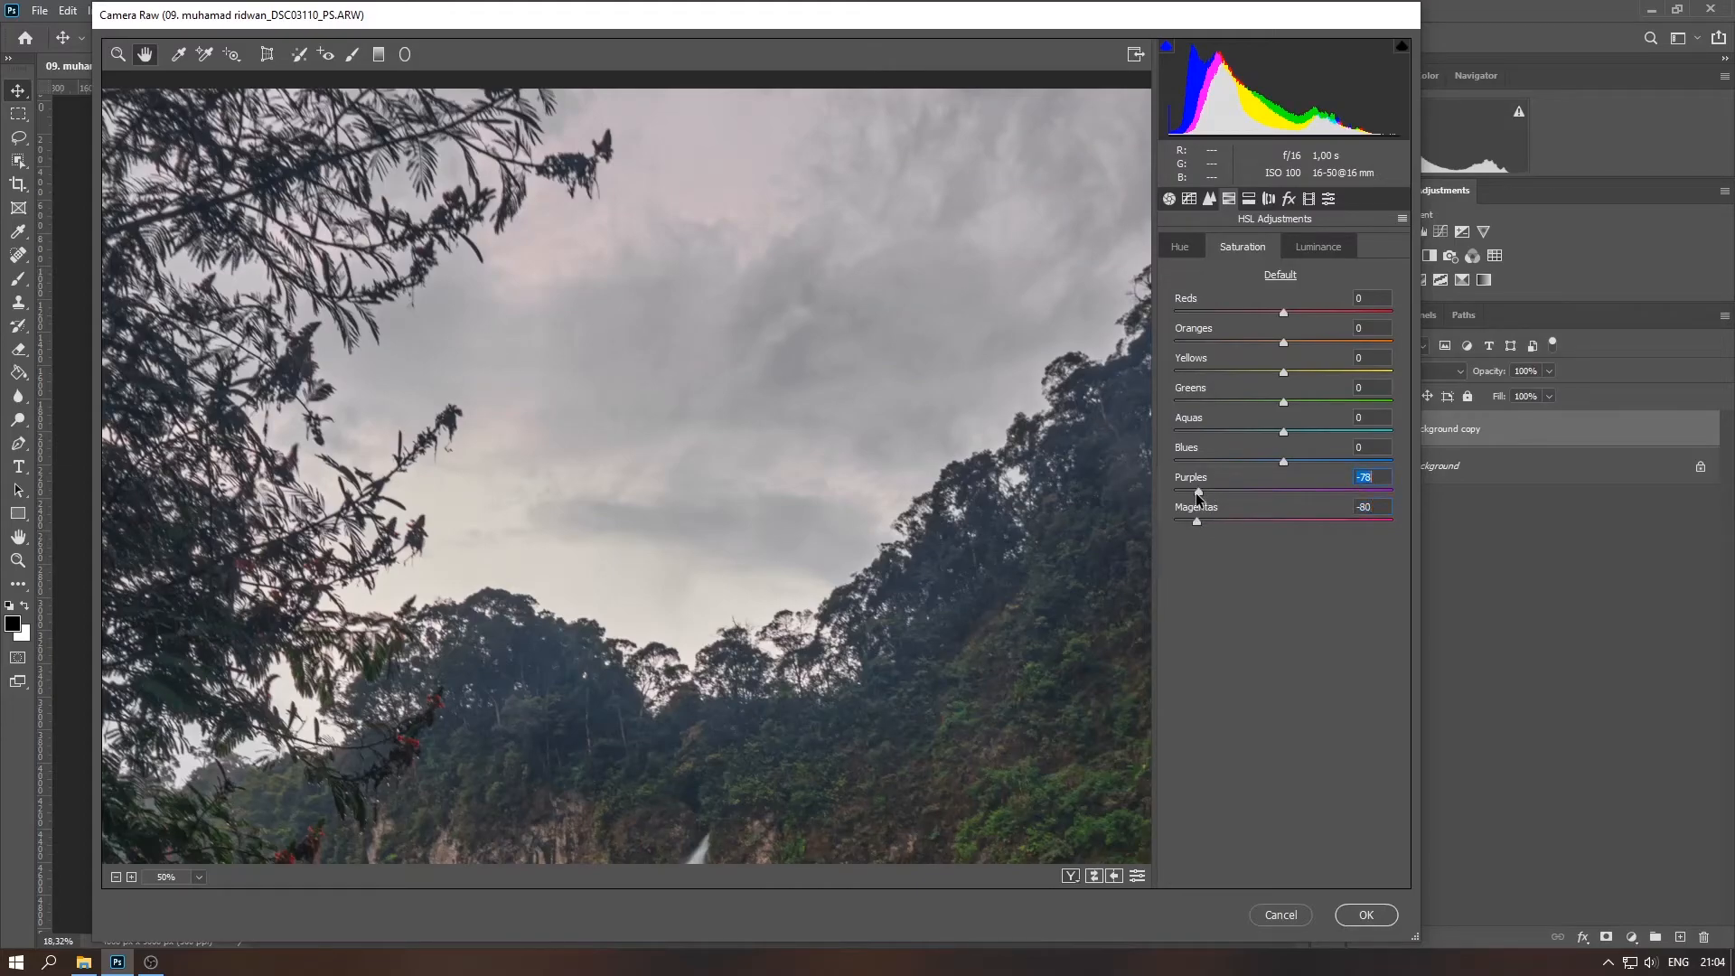
scroll(855, 241, "down", 4)
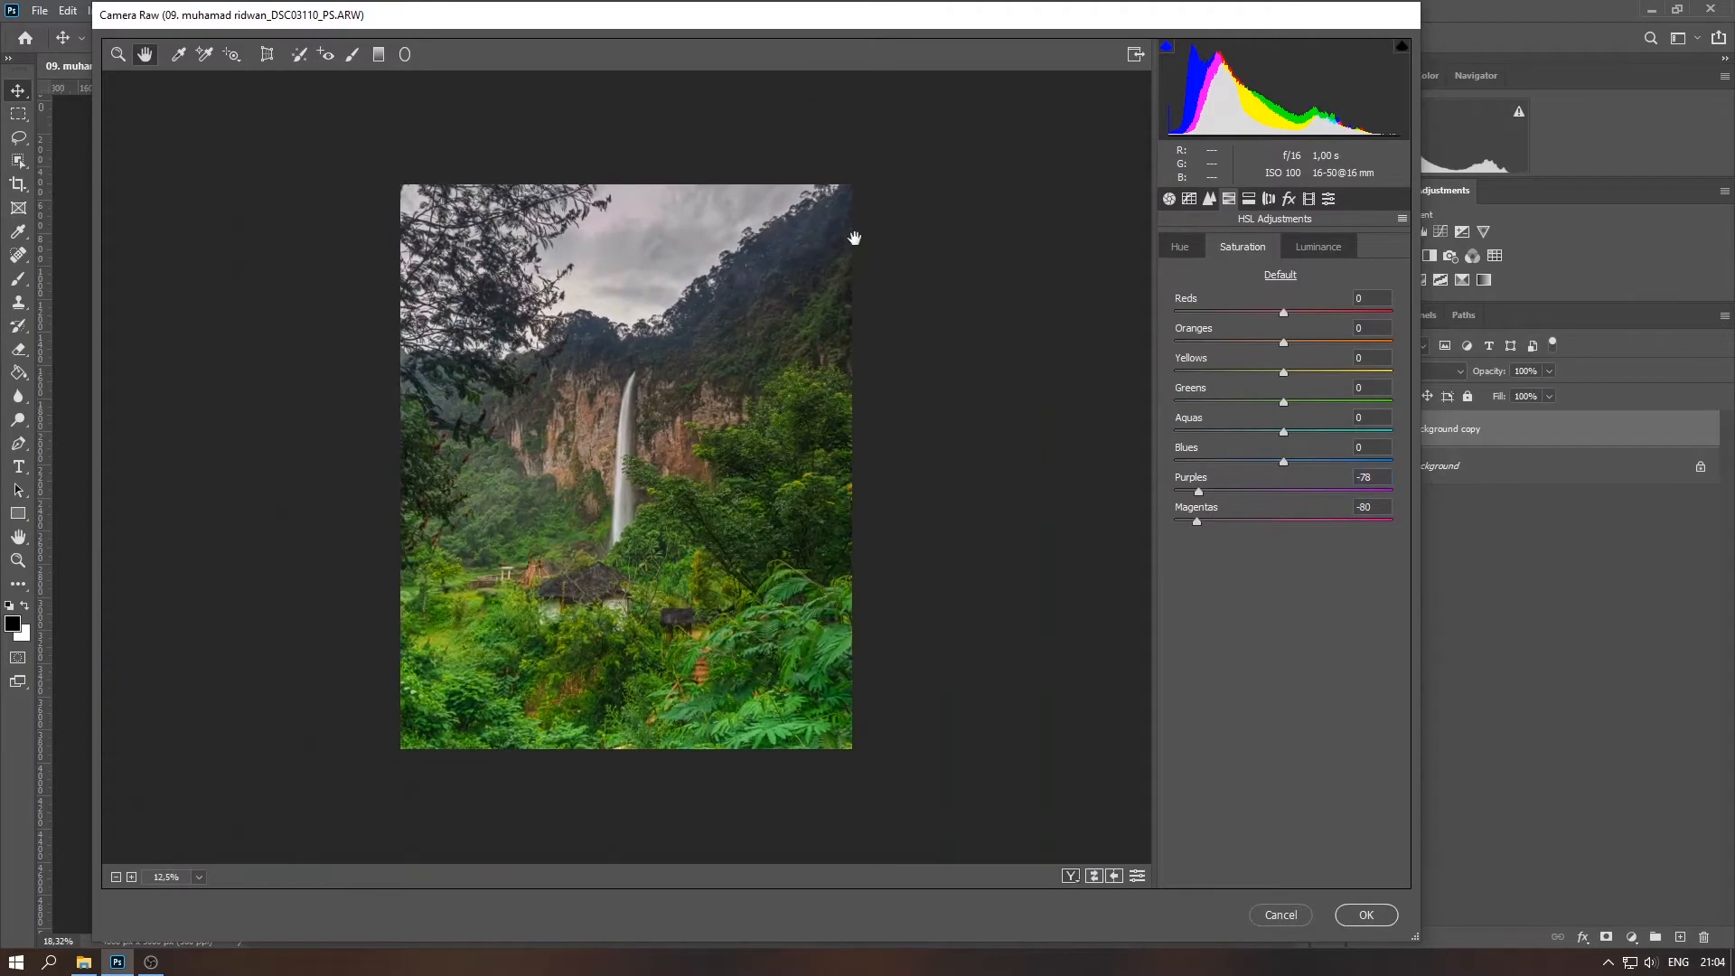
key("ctrl+0")
left_click(1169, 199)
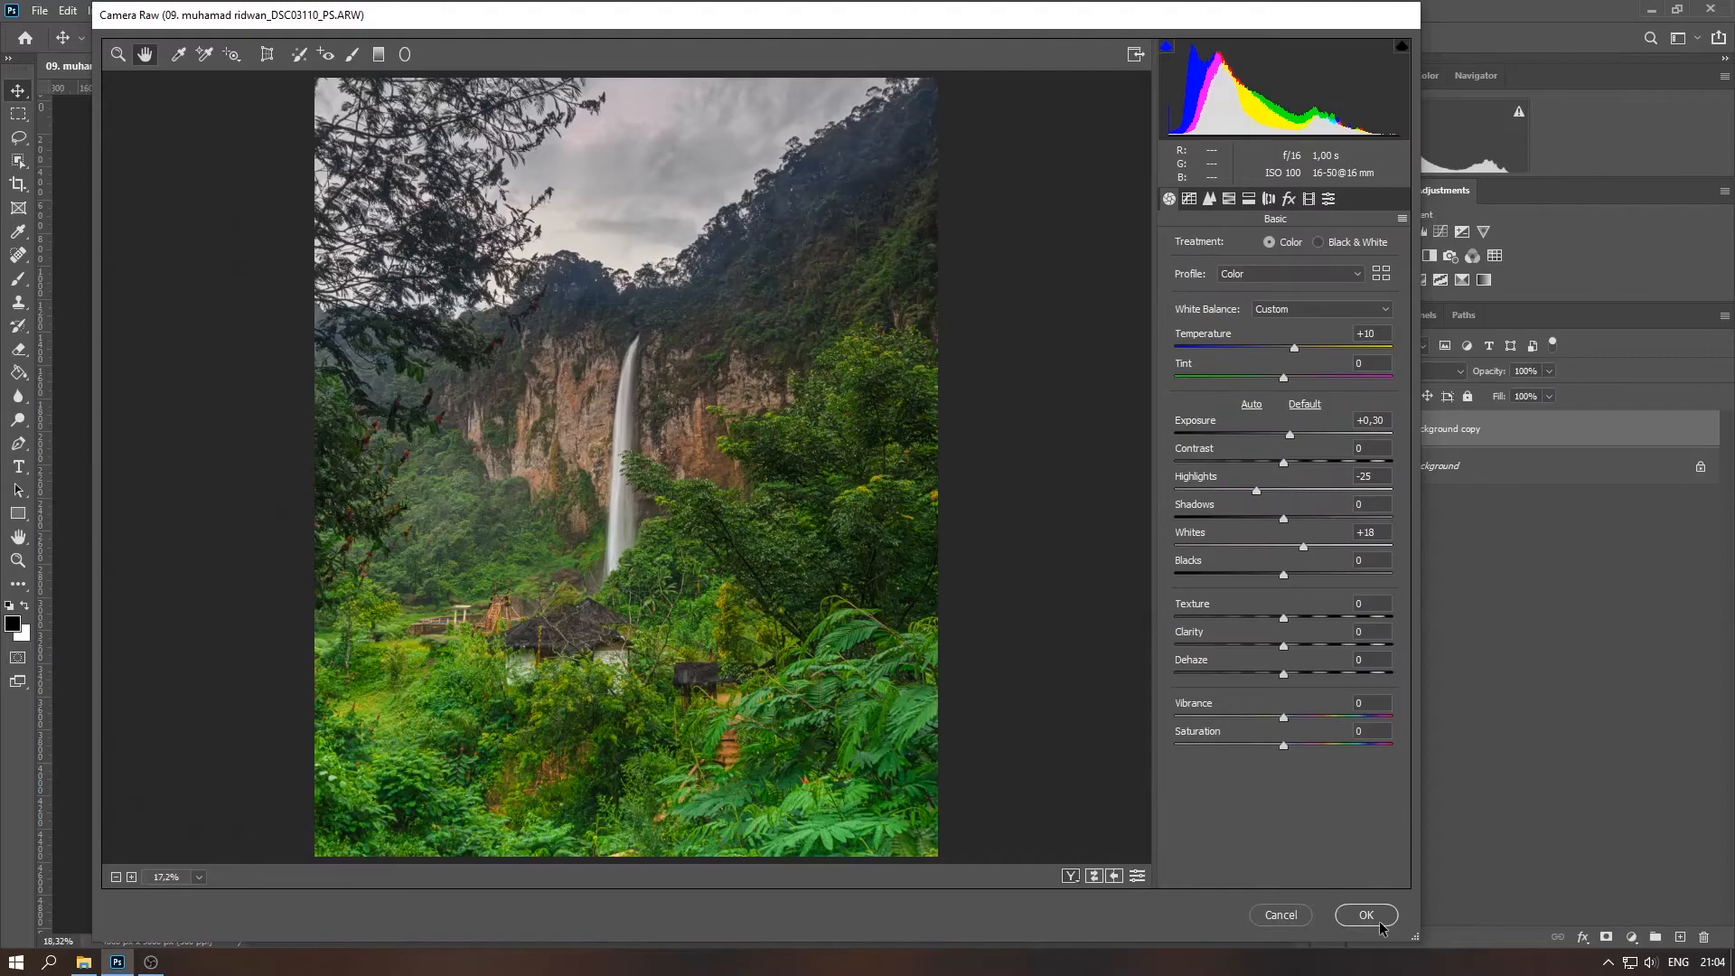
left_click(1381, 919)
Merge the Camera Raw layer down into the background and duplicate the merged background
right_click(1479, 431)
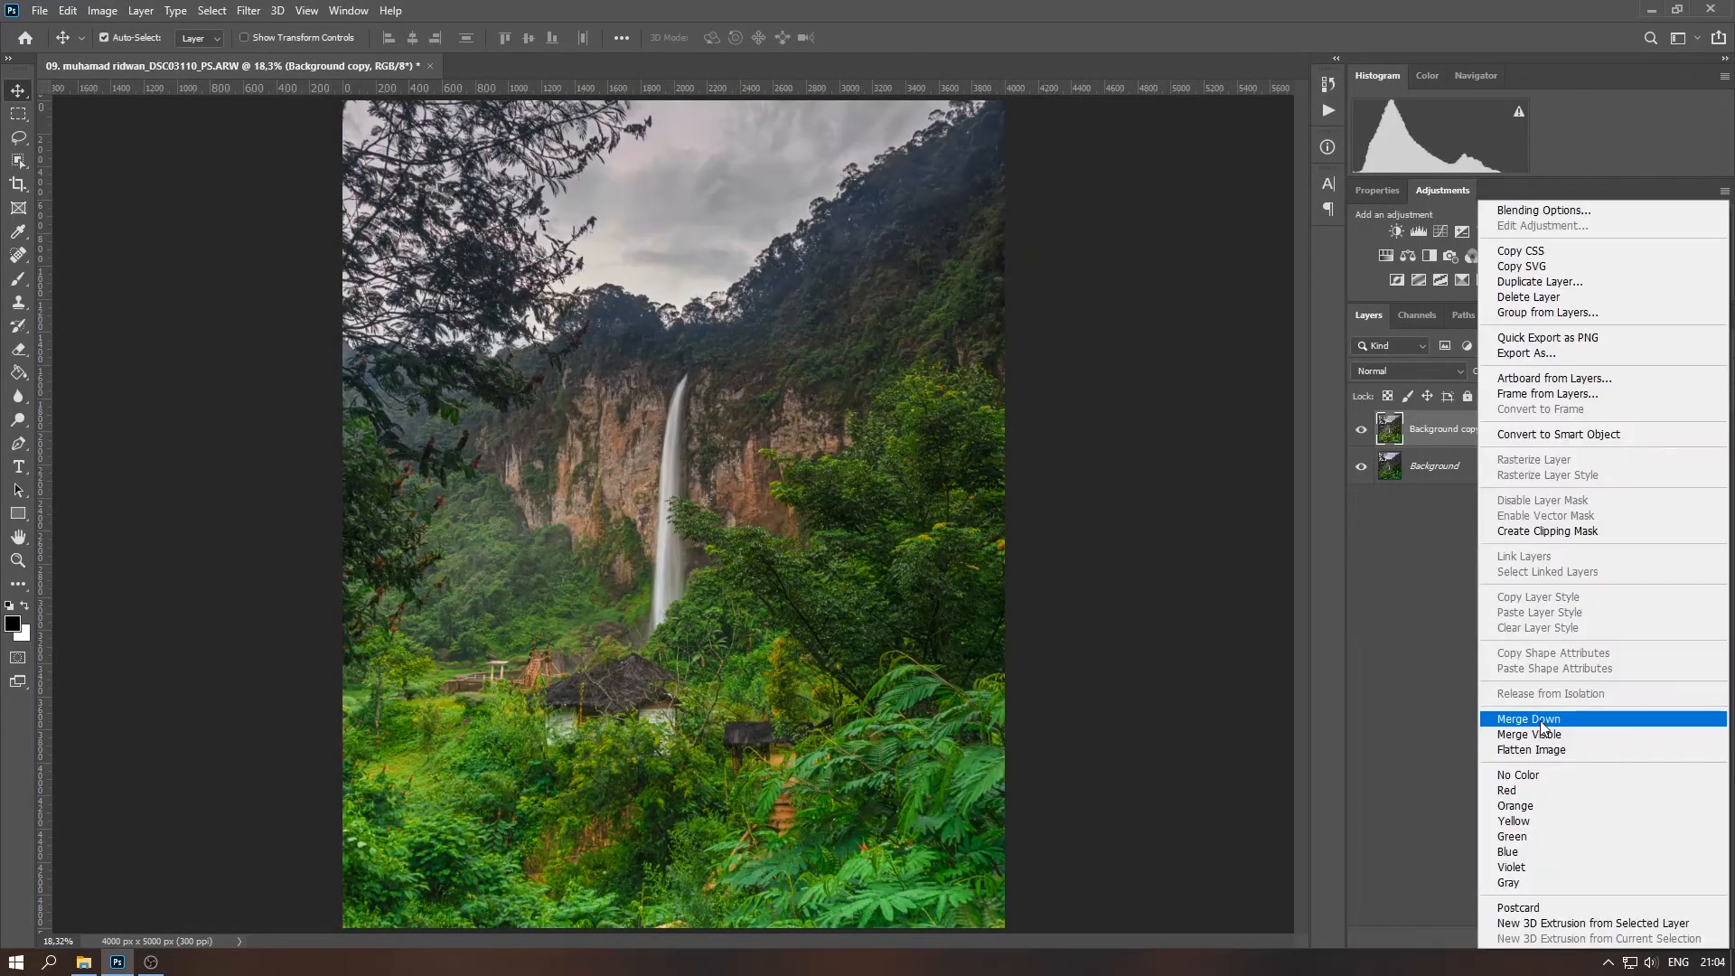
left_click(1540, 719)
key("ctrl+minus")
left_click_drag(1518, 445, 1680, 936)
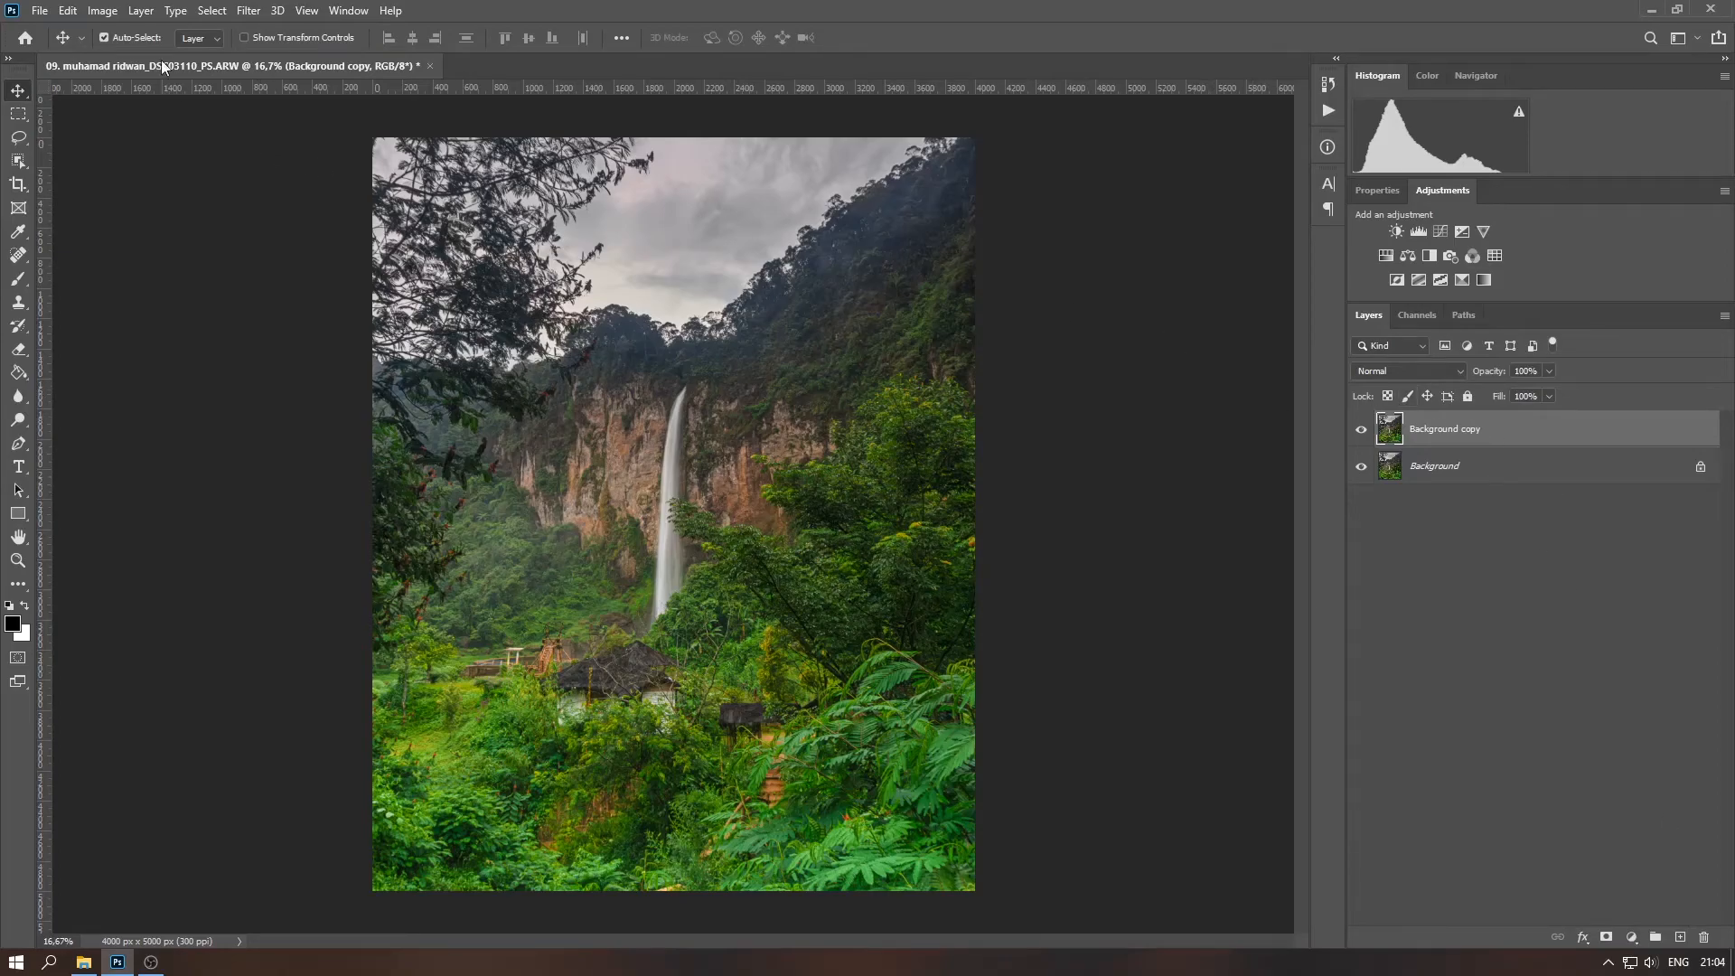
Darken the background copy with Apply Image, using Multiply blending at 100% opacity
left_click(106, 11)
left_click(166, 281)
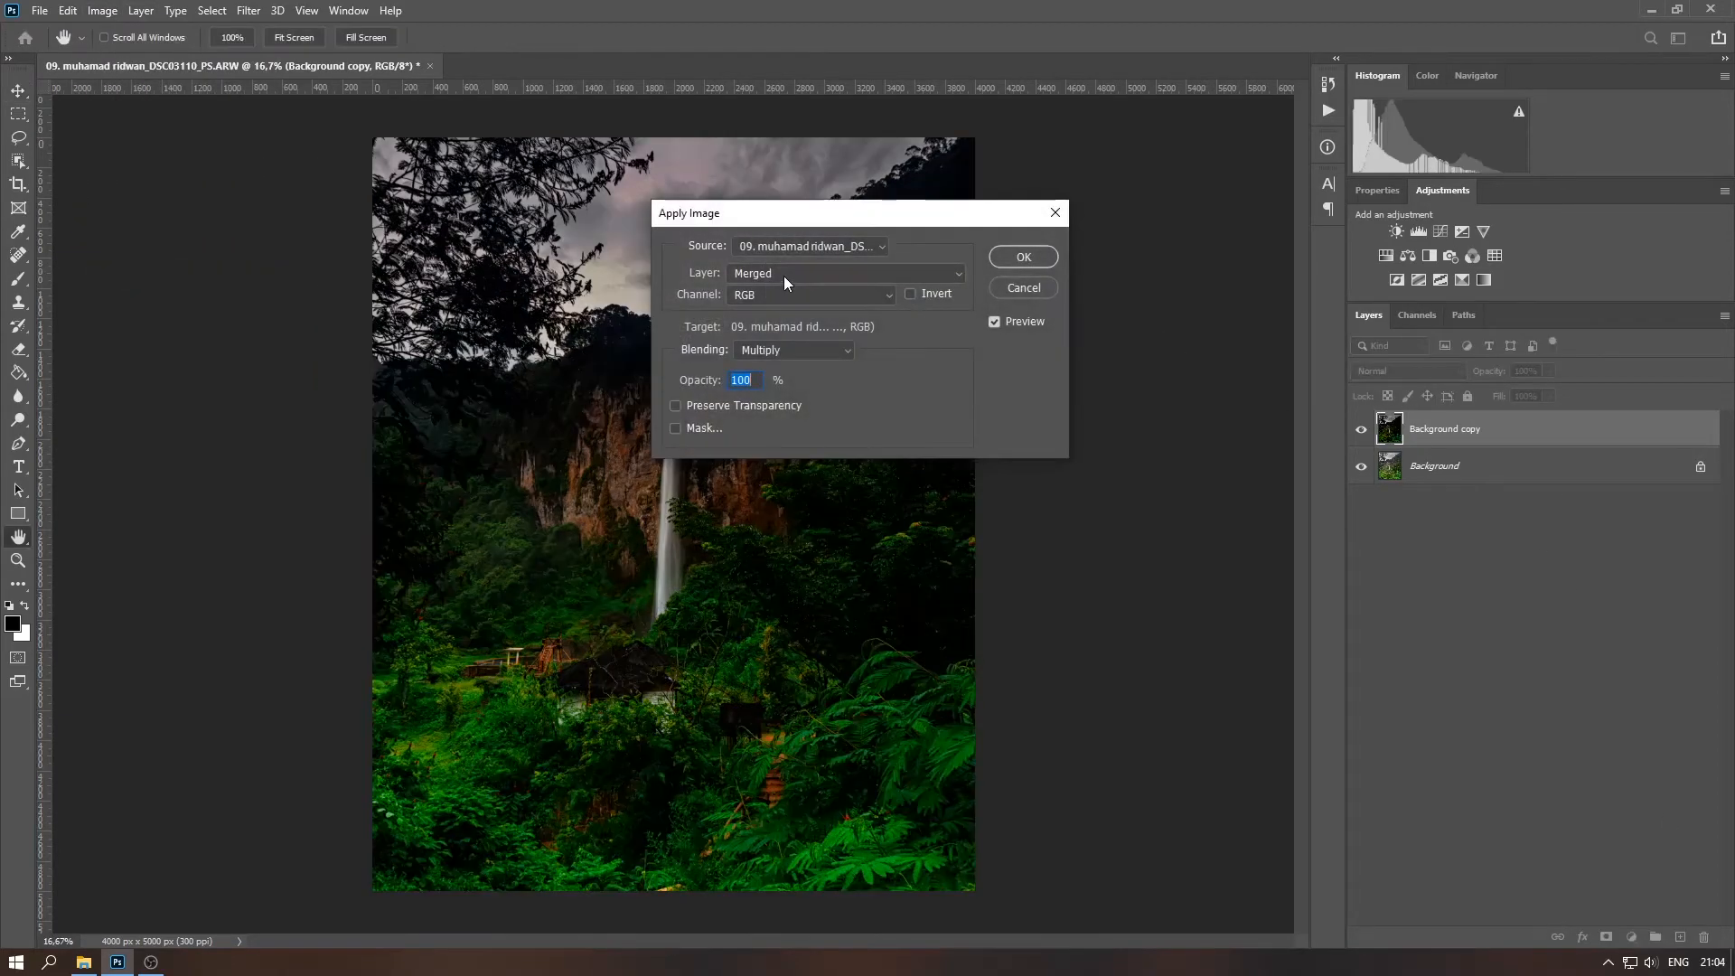
left_click(935, 271)
left_click(918, 222)
left_click(1023, 257)
key("v")
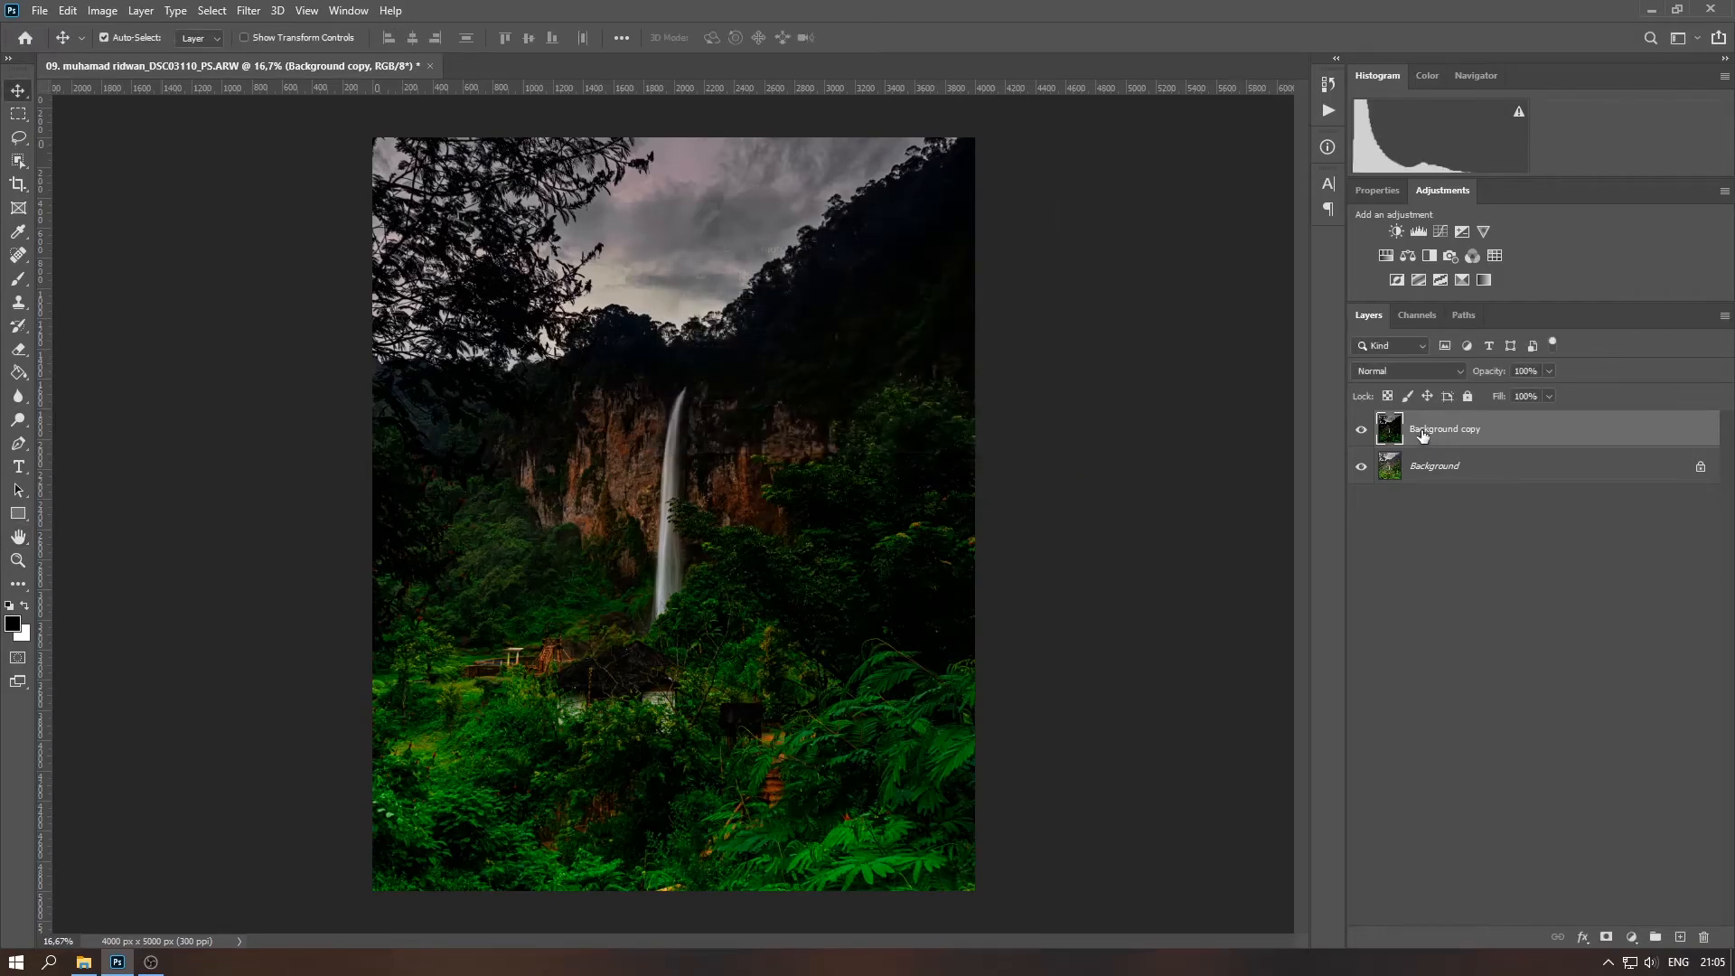
Apply a strong Gaussian Blur to the darkened background copy
left_click(249, 10)
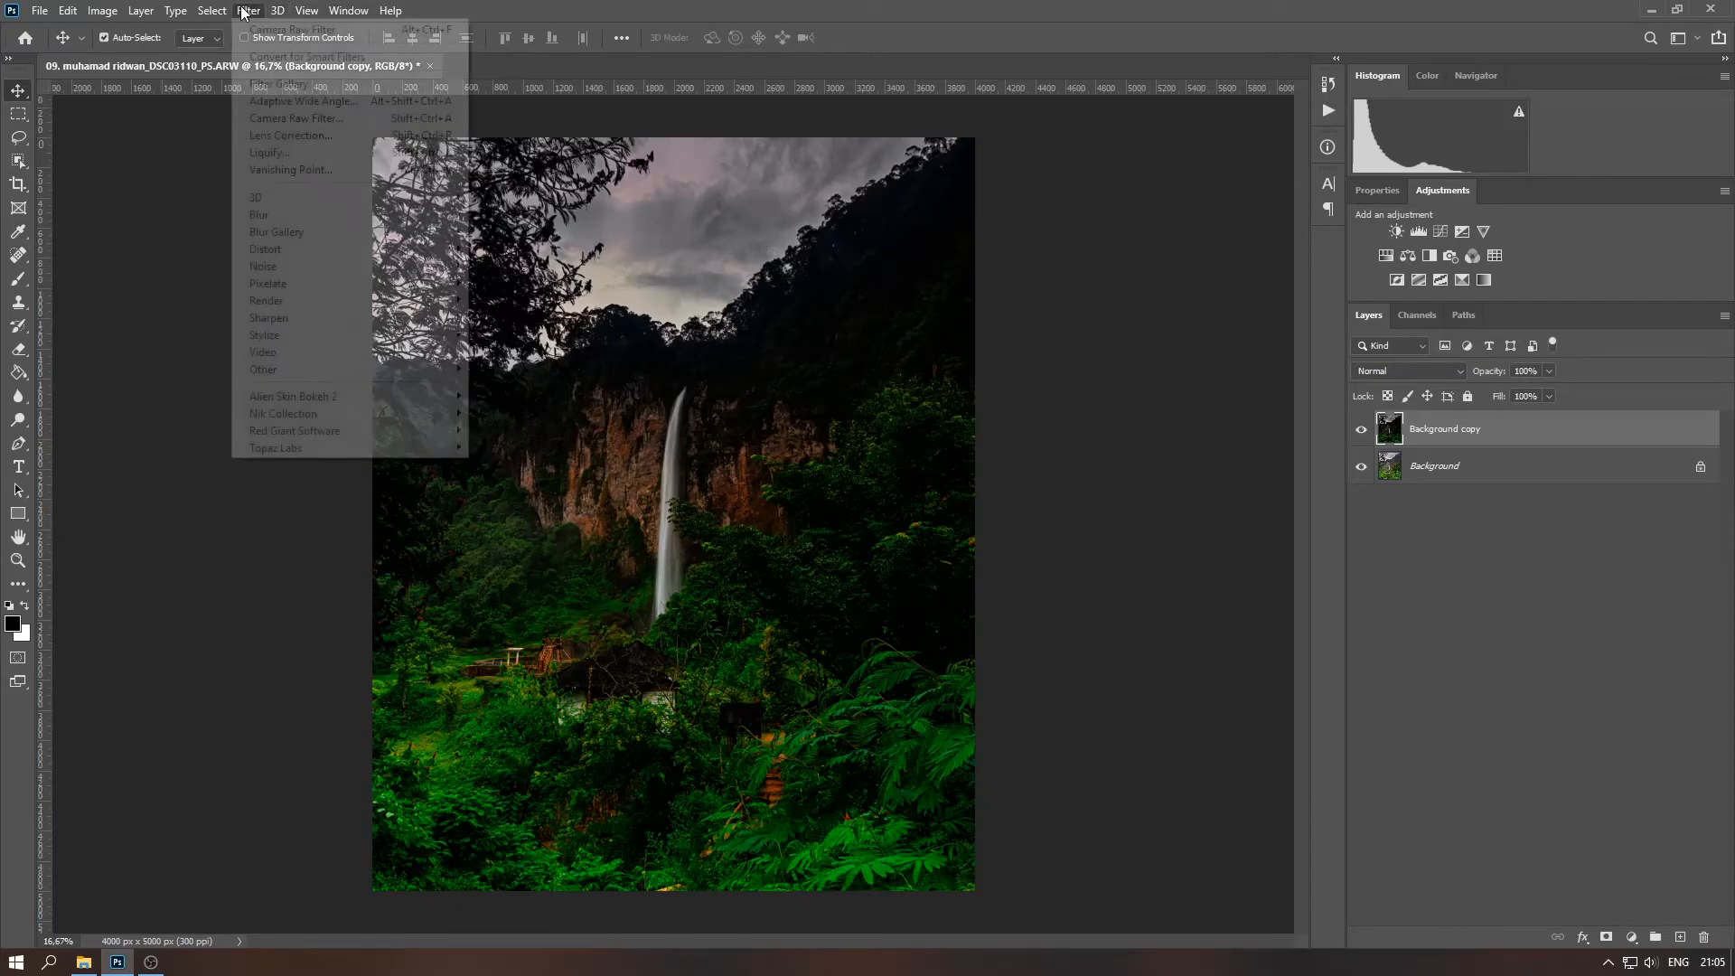
mouse_move(322, 222)
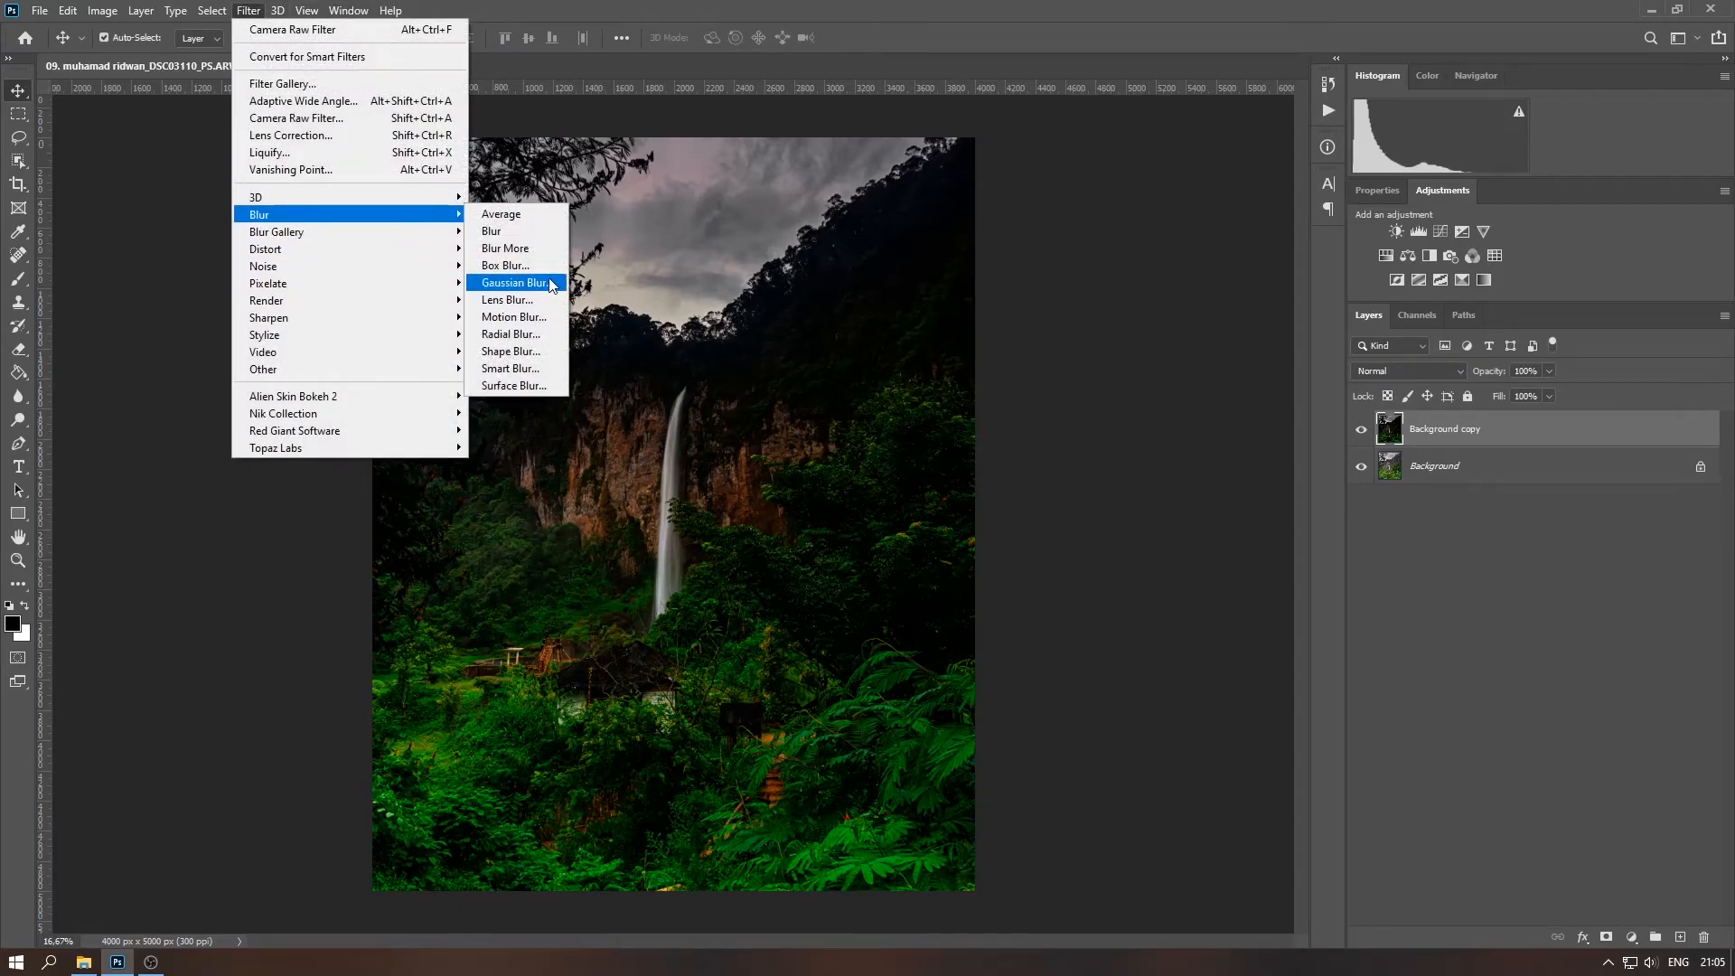
left_click(560, 284)
type("40")
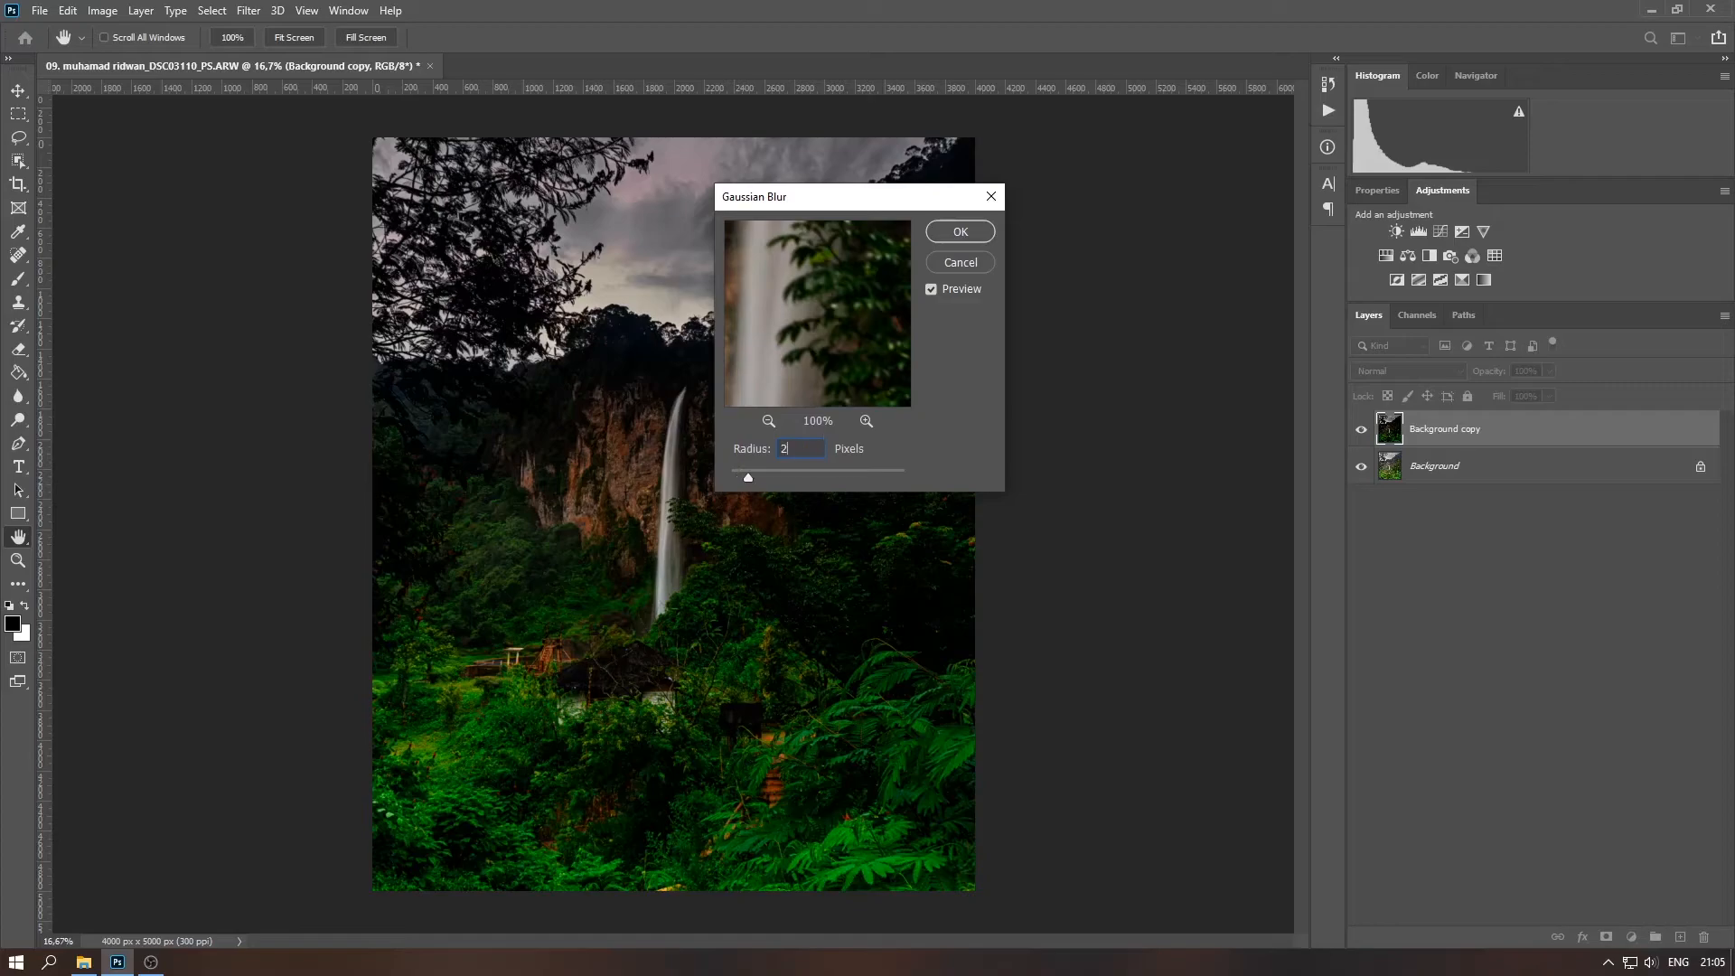
left_click(963, 235)
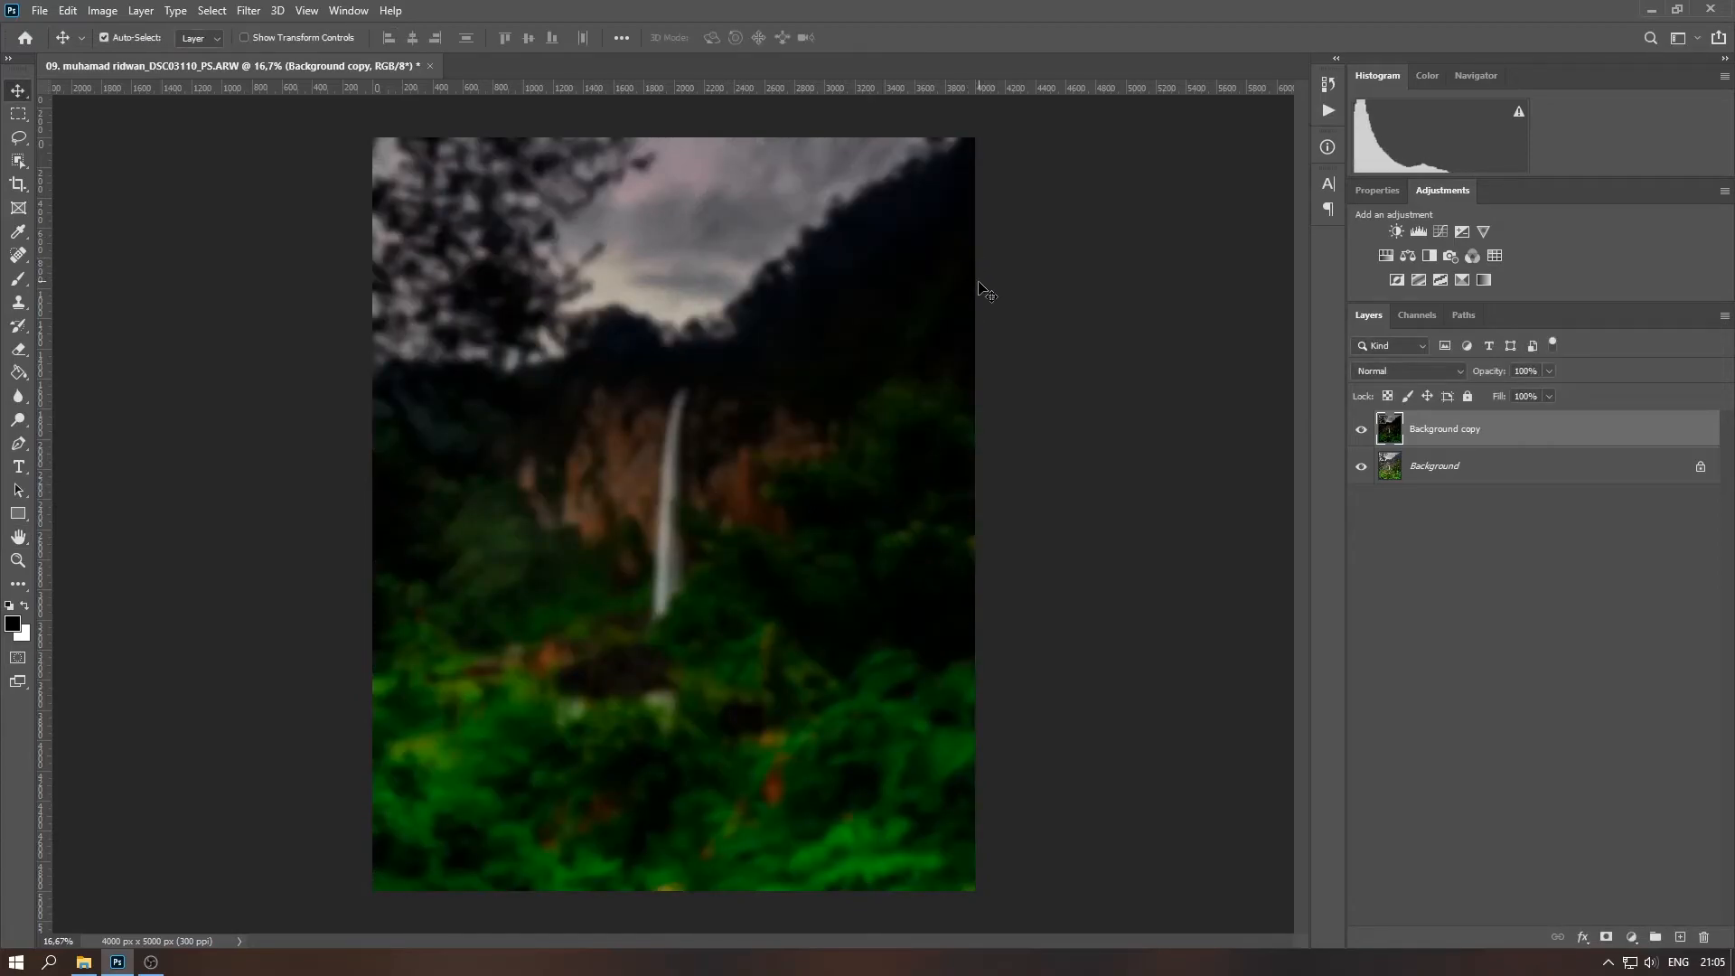
left_click(102, 10)
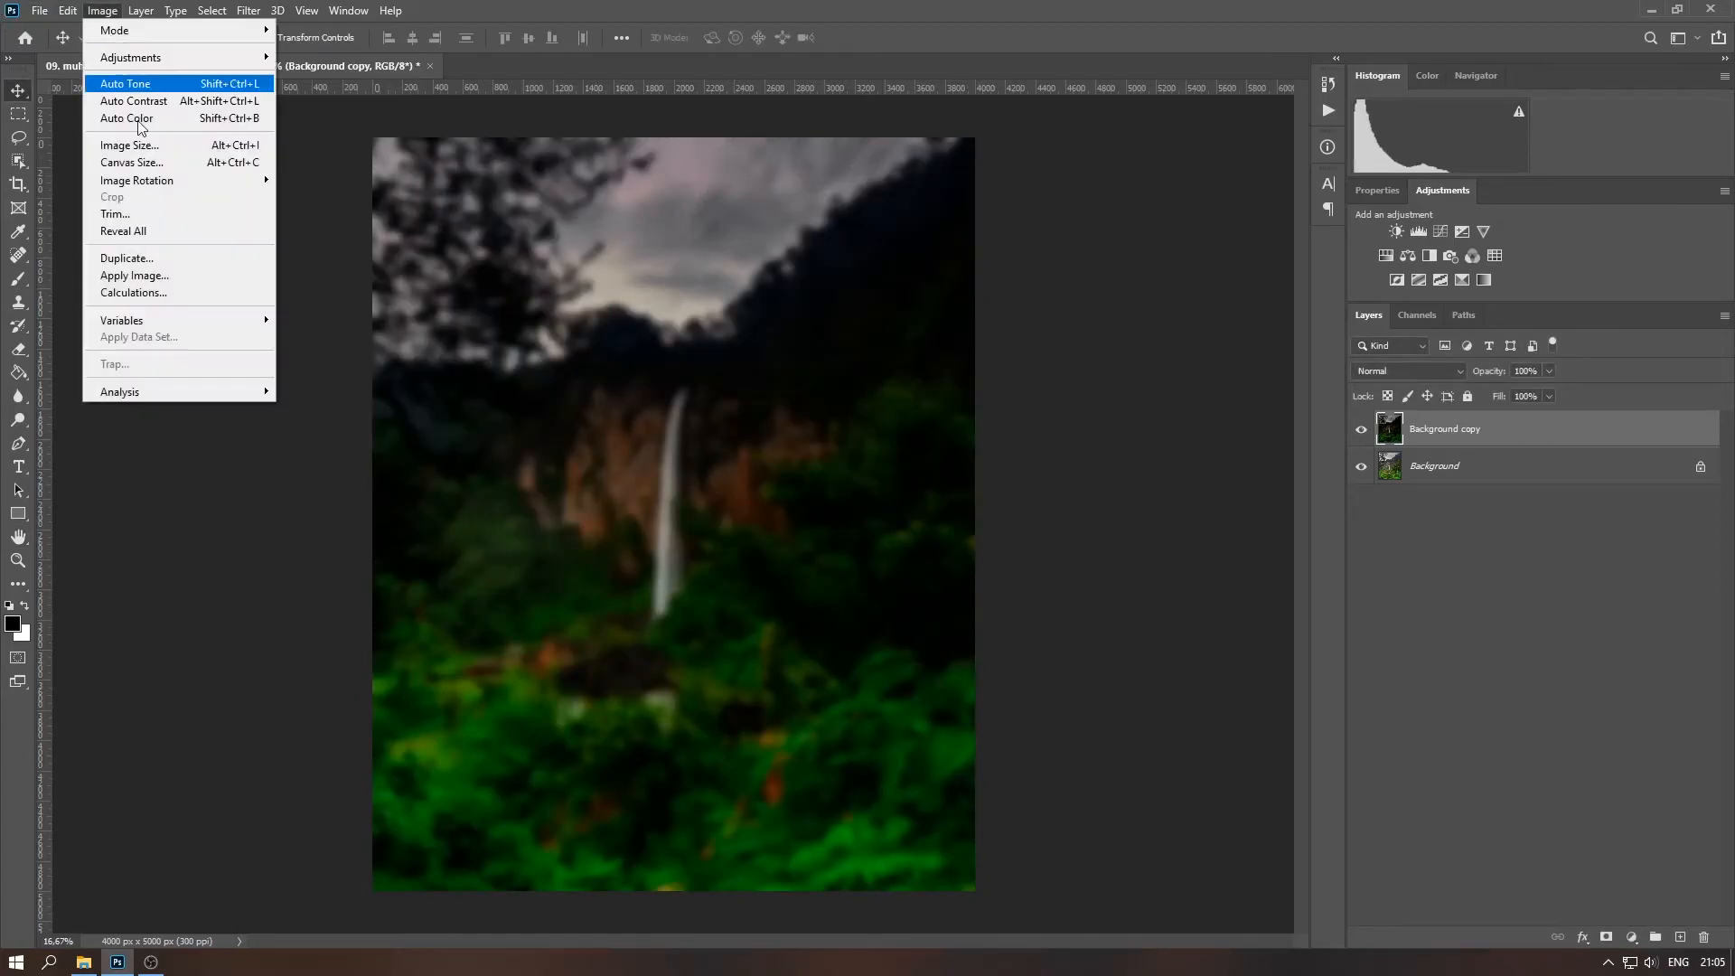
left_click(342, 209)
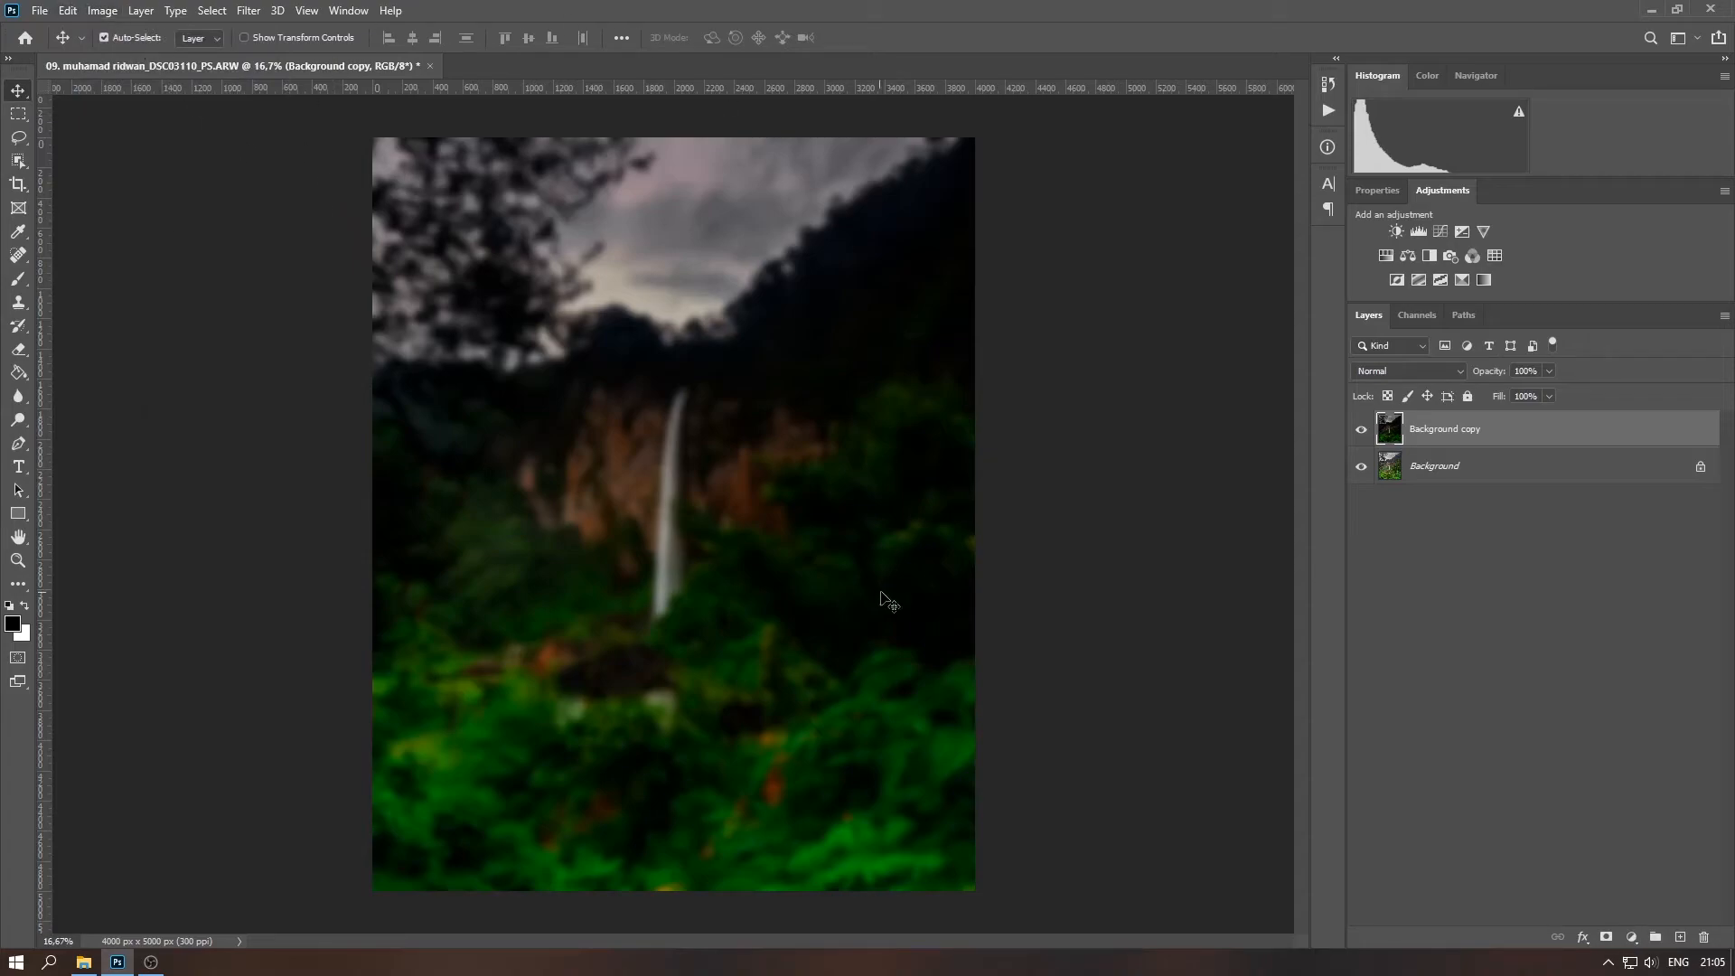
Set the blend mode of the blurred background copy to Screen
left_click(1421, 368)
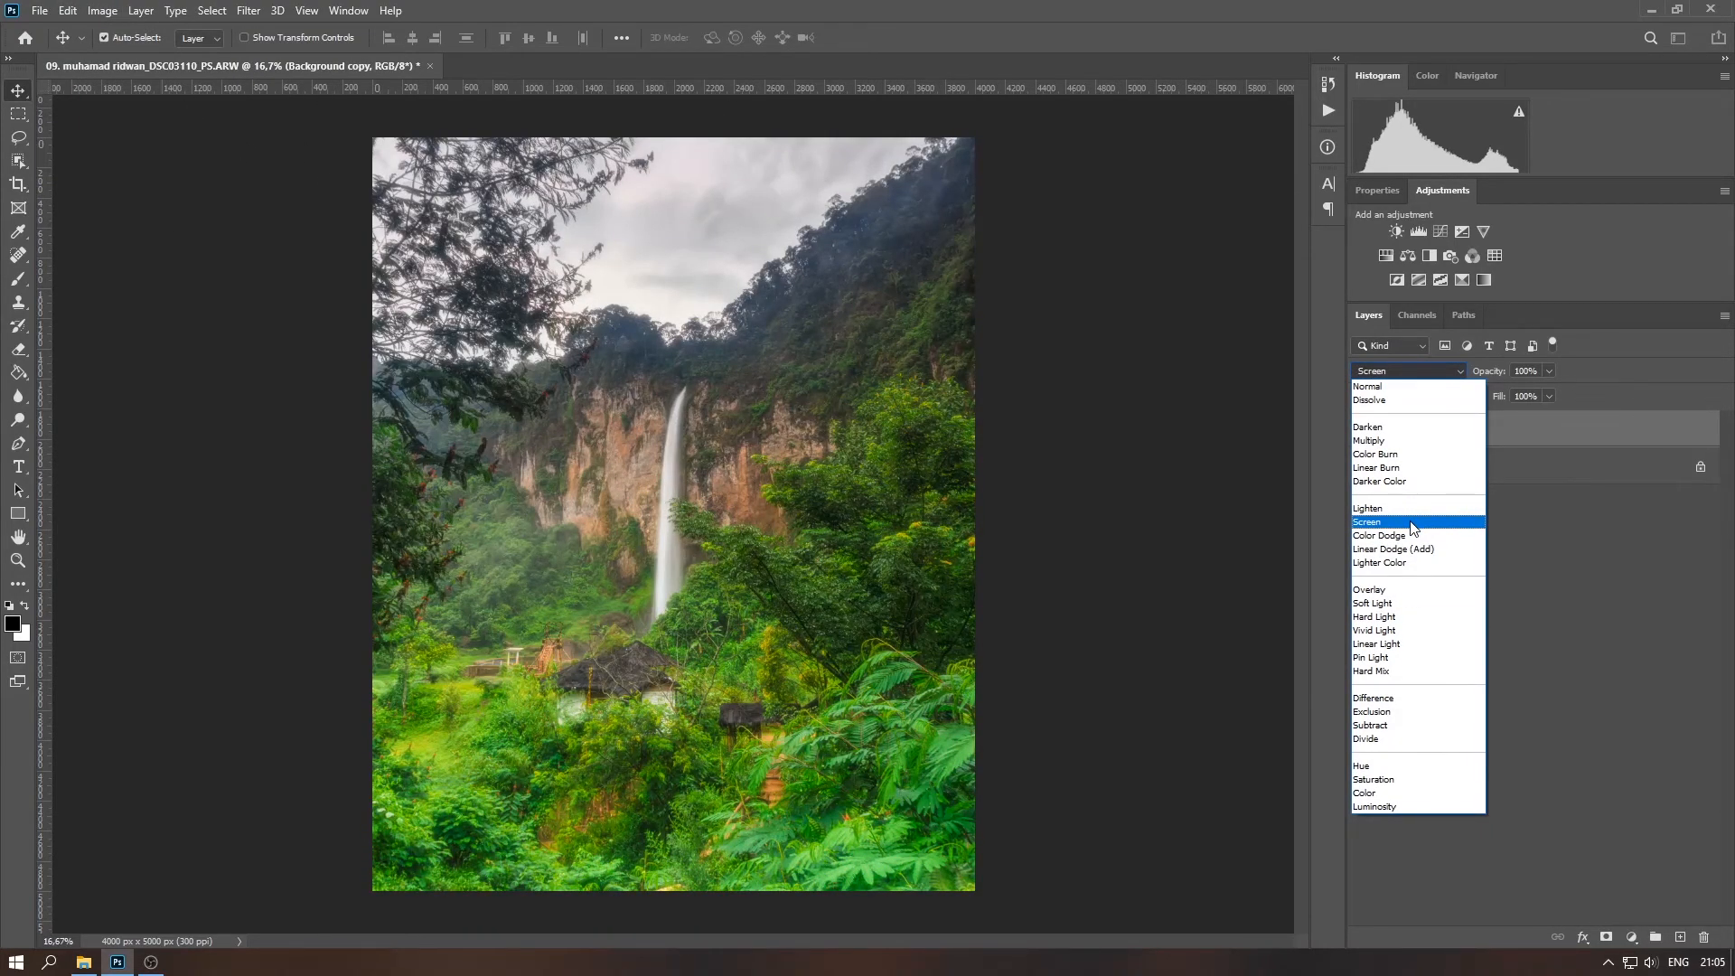
left_click(1415, 529)
left_click(1451, 468)
left_click(1399, 435)
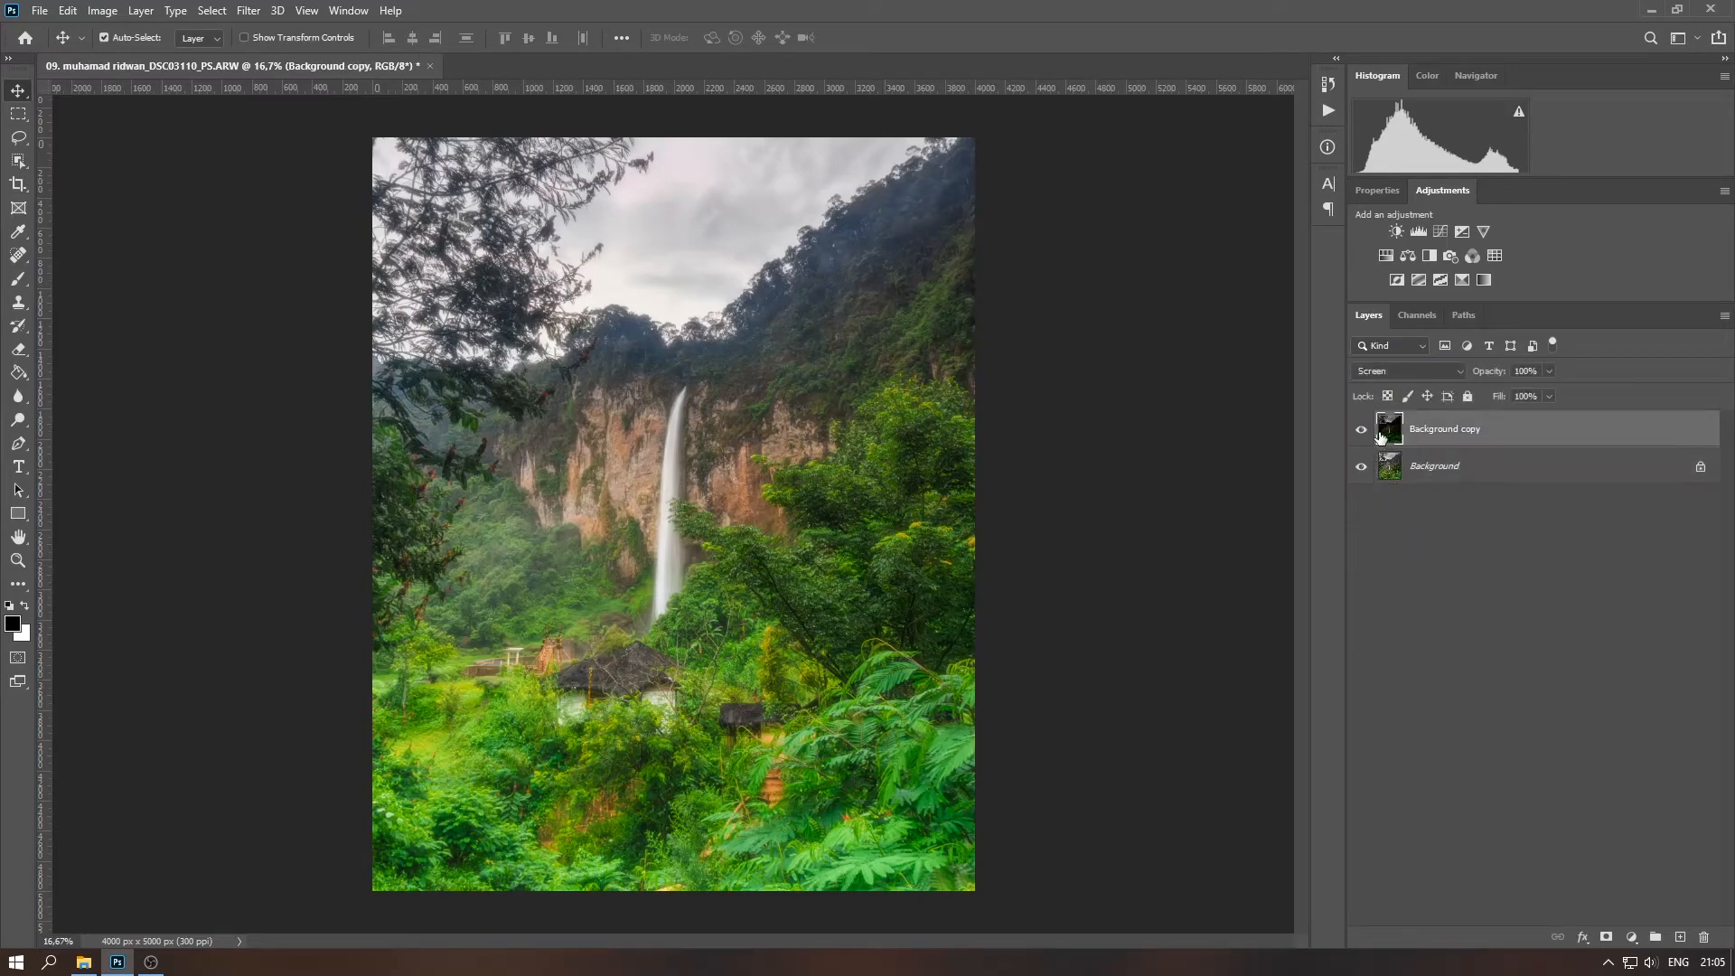
Duplicate the Background layer and merge the blurred Screen layer with that duplicate
left_click_drag(1438, 481, 1680, 937)
left_click(1361, 428)
left_click(1362, 432)
left_click(1484, 432)
left_click(1502, 465, "ctrl")
right_click(1515, 441)
left_click(1640, 430)
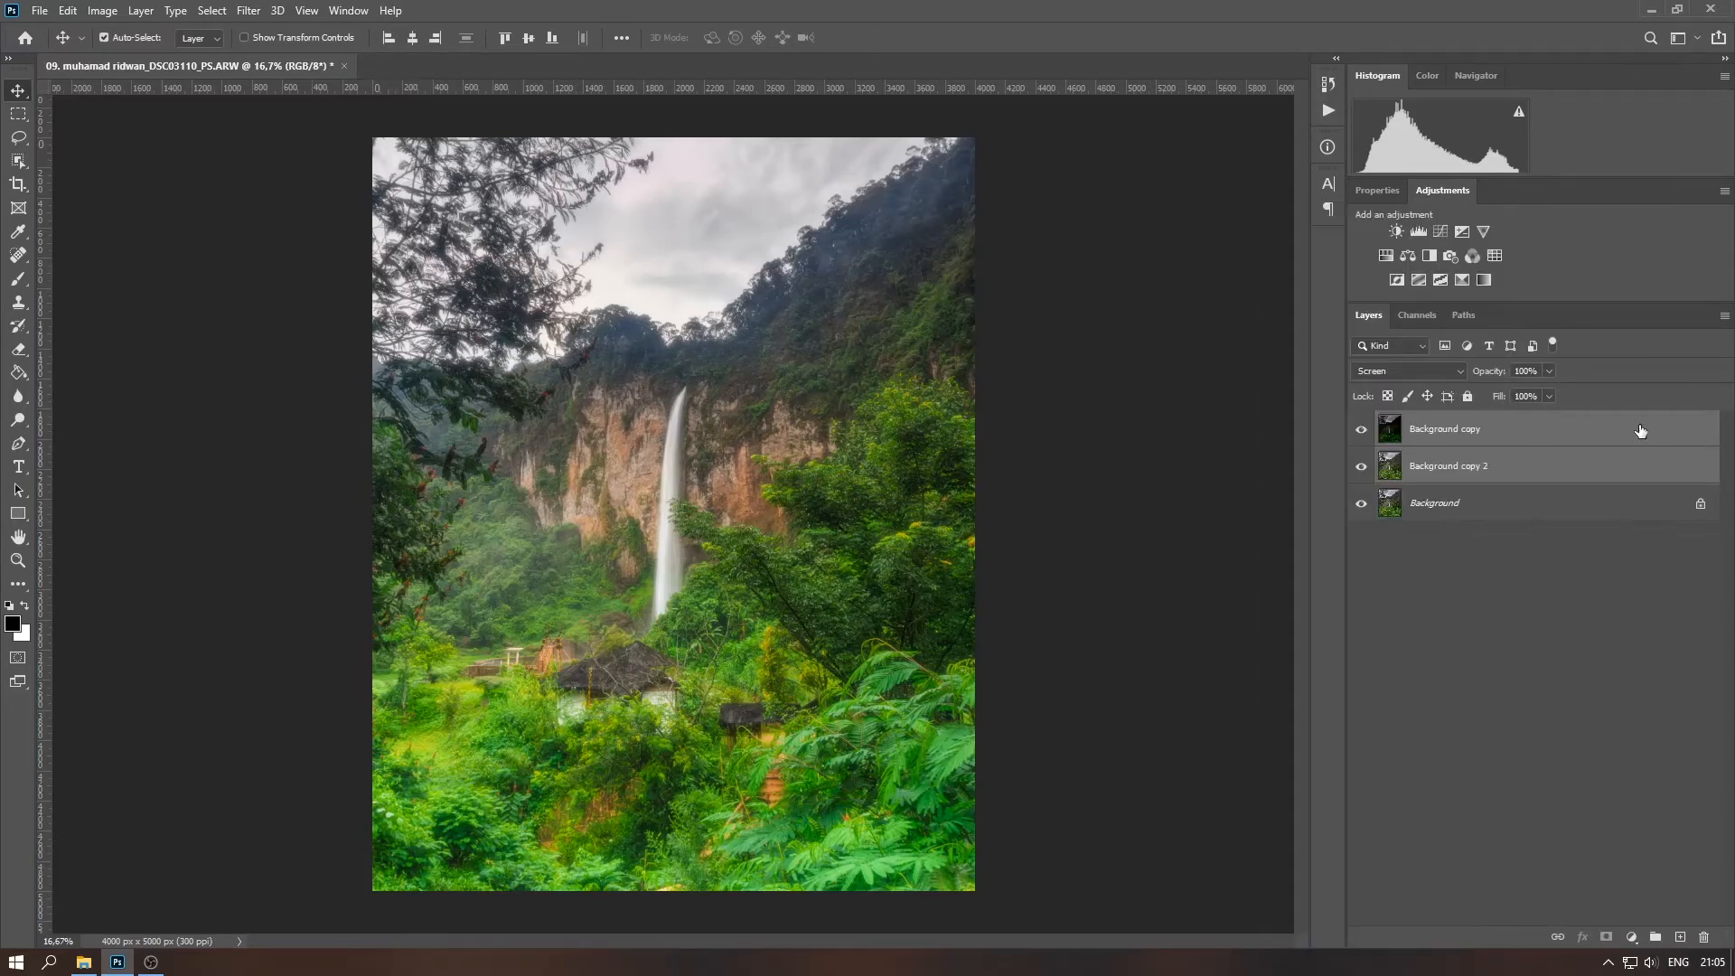
left_click(1573, 437)
left_click(1577, 465, "ctrl")
right_click(1559, 435)
left_click(1392, 720)
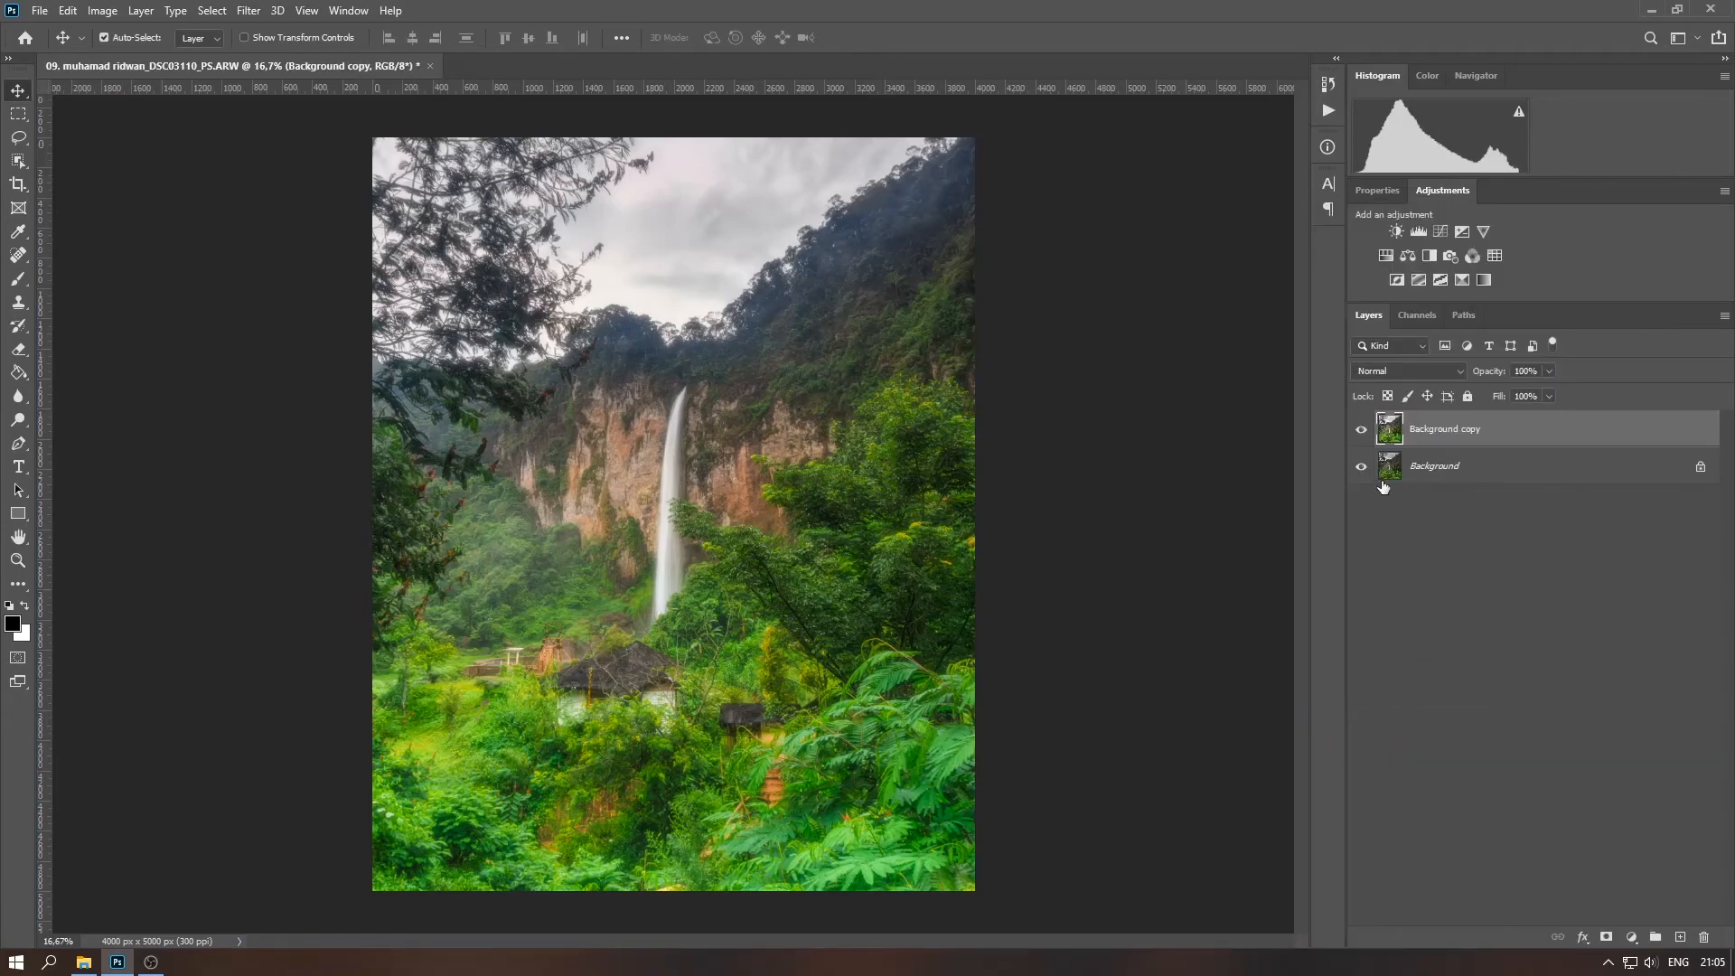
Compare the waterfall photo with and without the merged glow layer by toggling its visibility
left_click(1362, 431)
left_click(1362, 431)
left_click(1362, 431)
left_click(1363, 433)
left_click(1363, 433)
left_click(1364, 435)
left_click(1364, 435)
left_click(1364, 435)
Darken the merged glow layer with Brightness/Contrast at brightness -30 and compare it with the background
left_click(102, 10)
mouse_move(136, 58)
left_click(333, 58)
left_click_drag(850, 246, 1087, 224)
left_click(1246, 206)
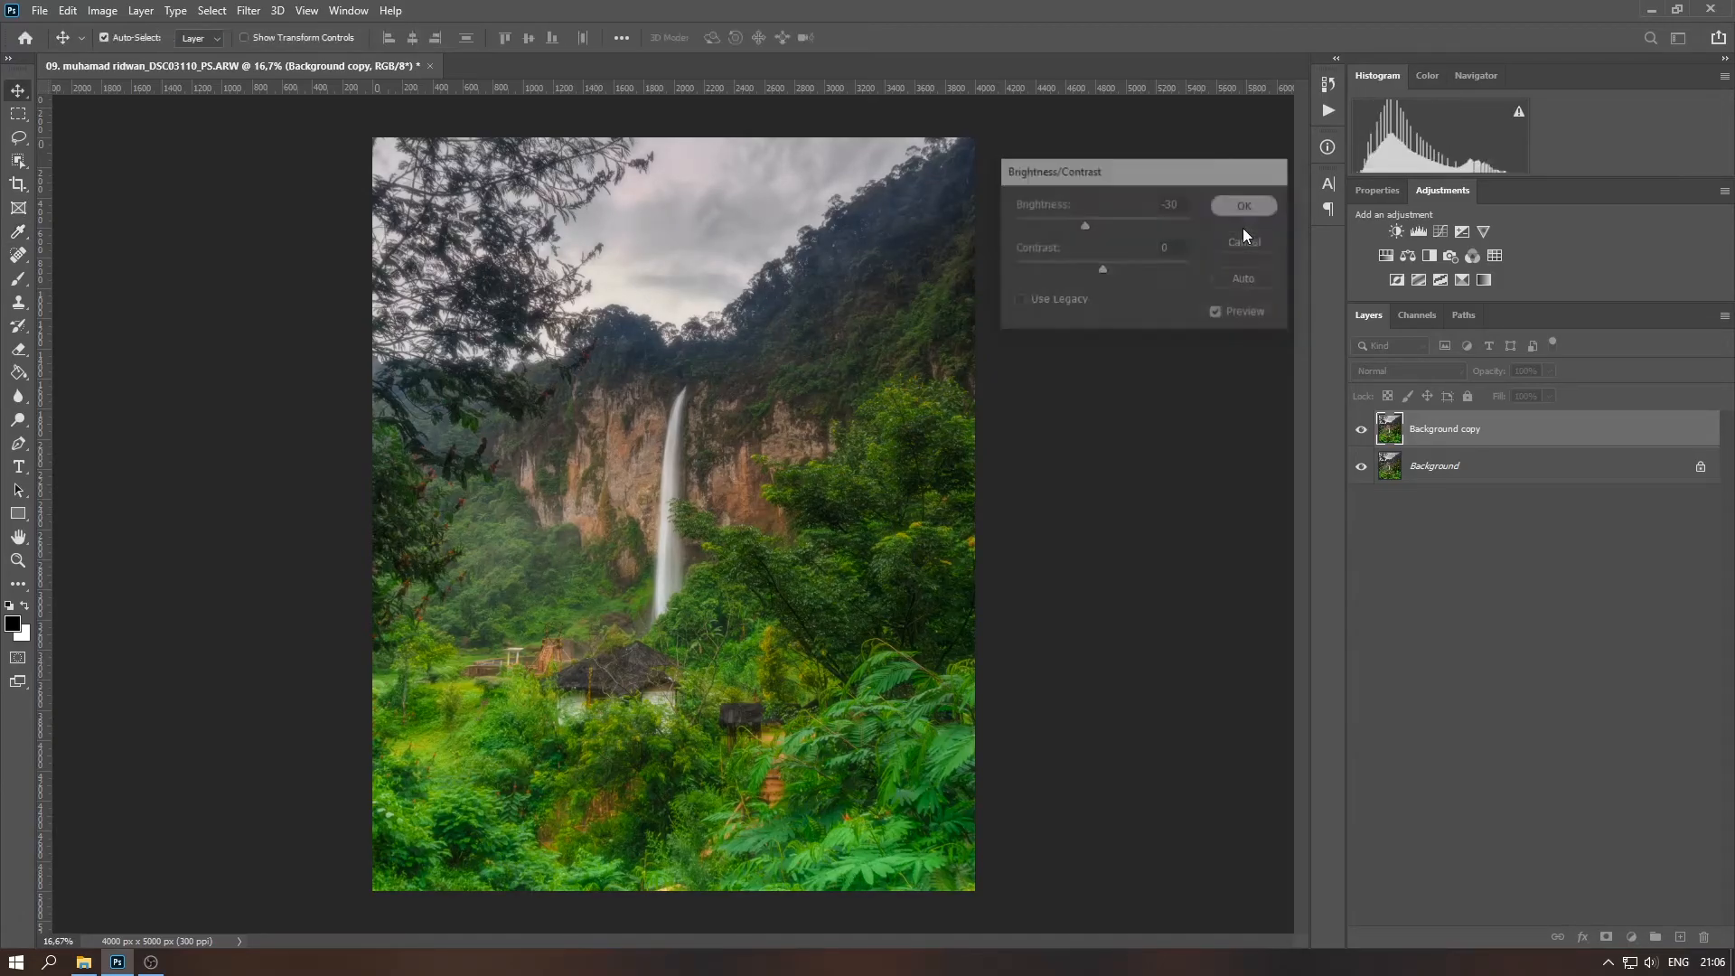
left_click(1362, 430)
left_click(1362, 431)
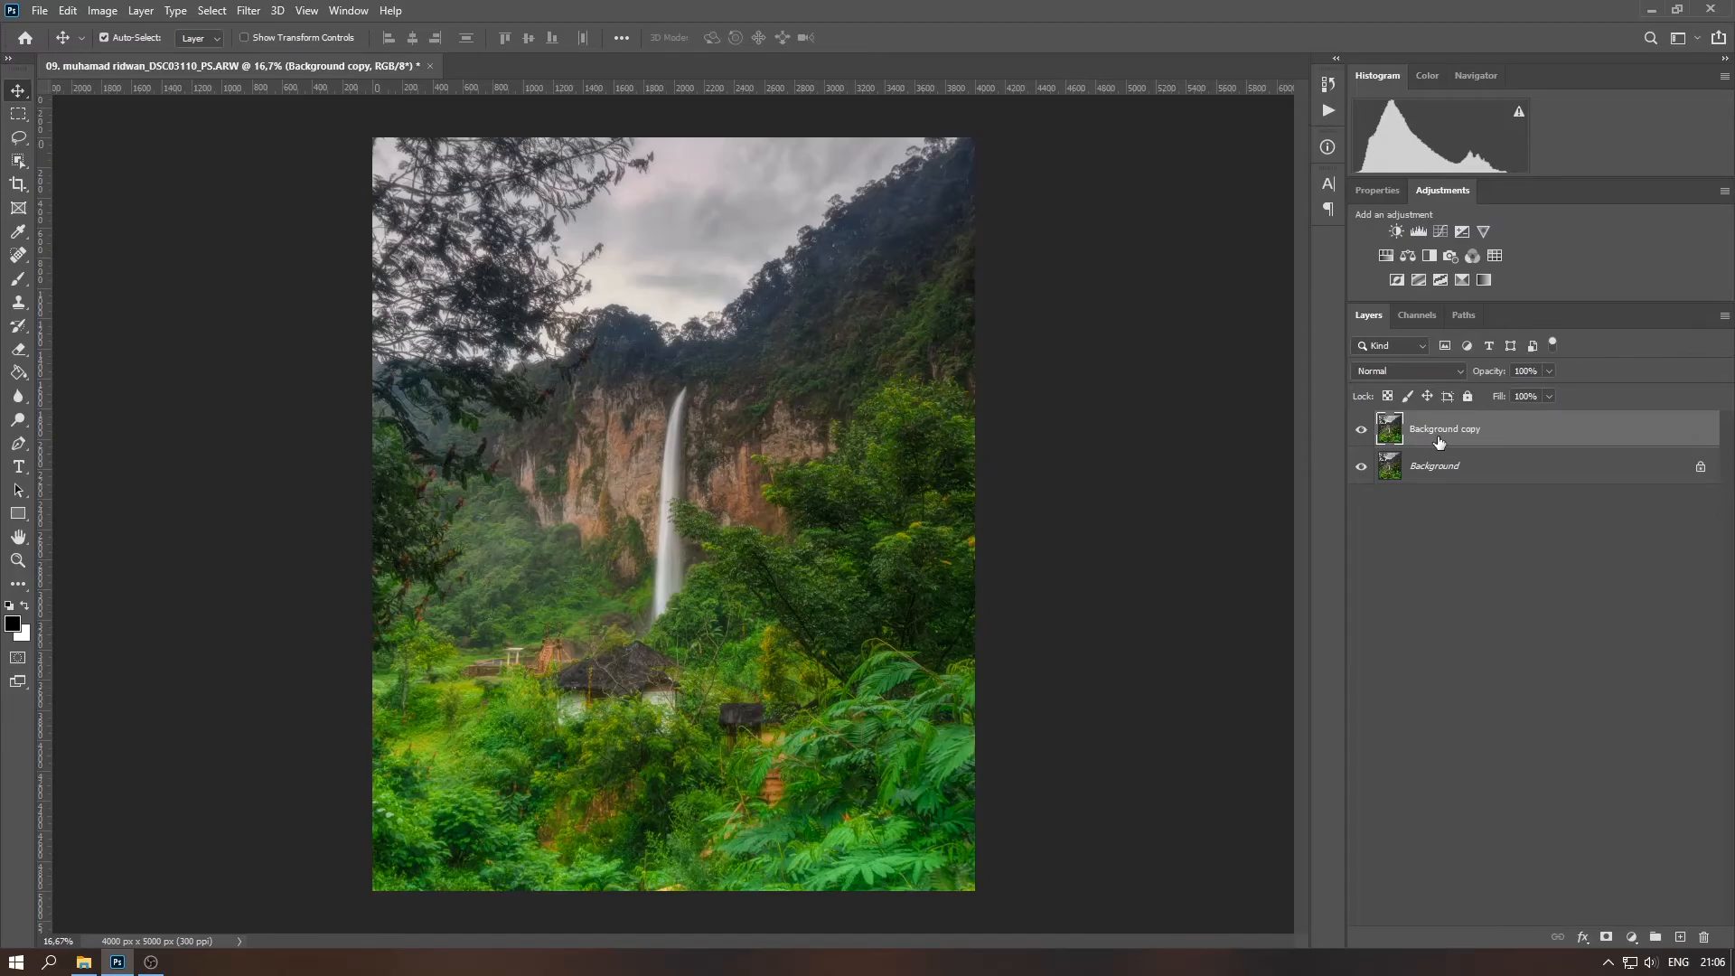
Lower the glow layer's opacity to 86% and merge it down into the background
key("ctrl+plus")
key("ctrl+minus")
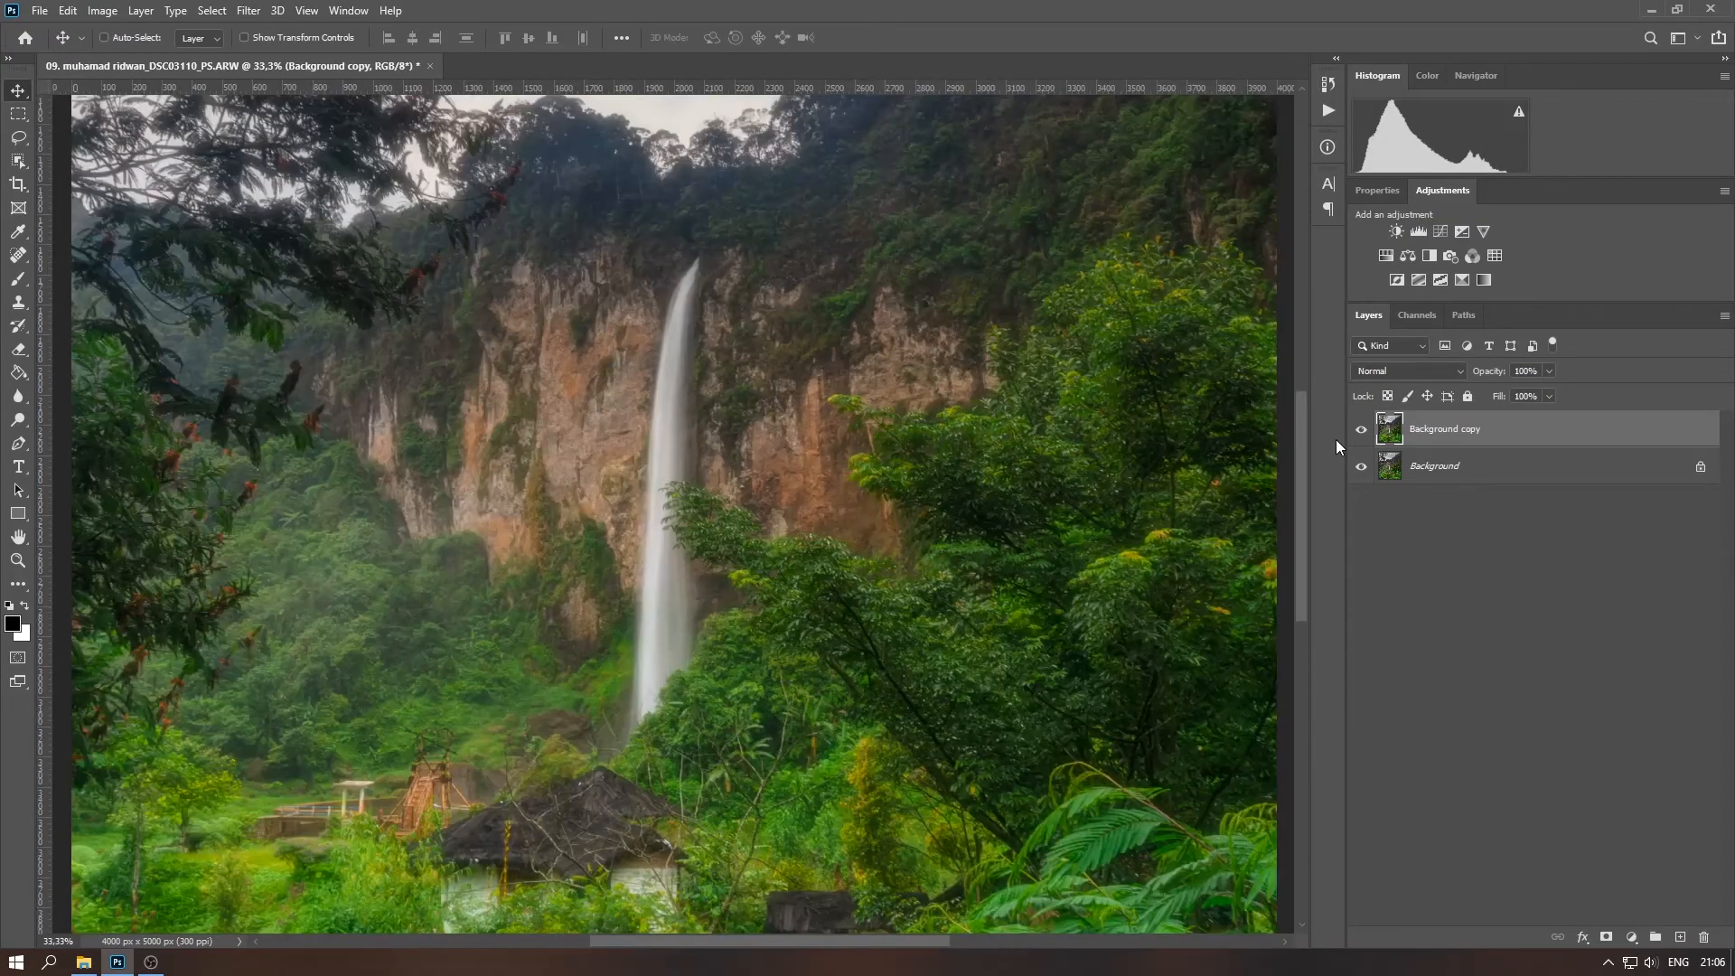
left_click(1549, 371)
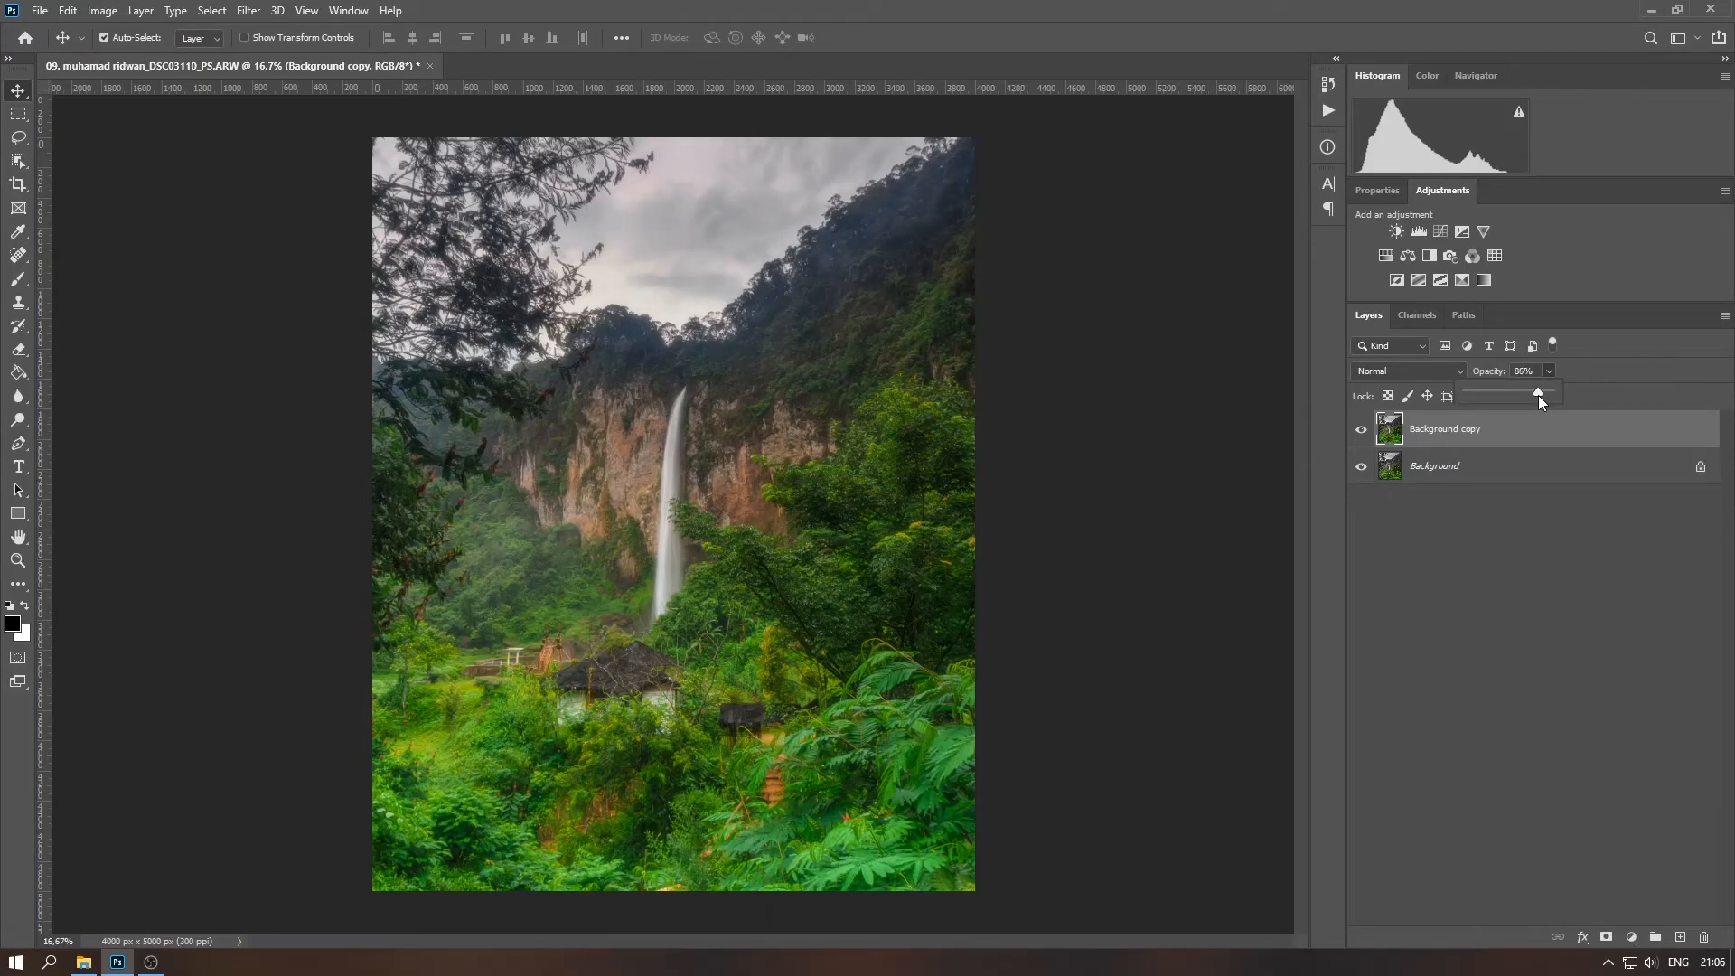
right_click(1522, 434)
left_click(1410, 719)
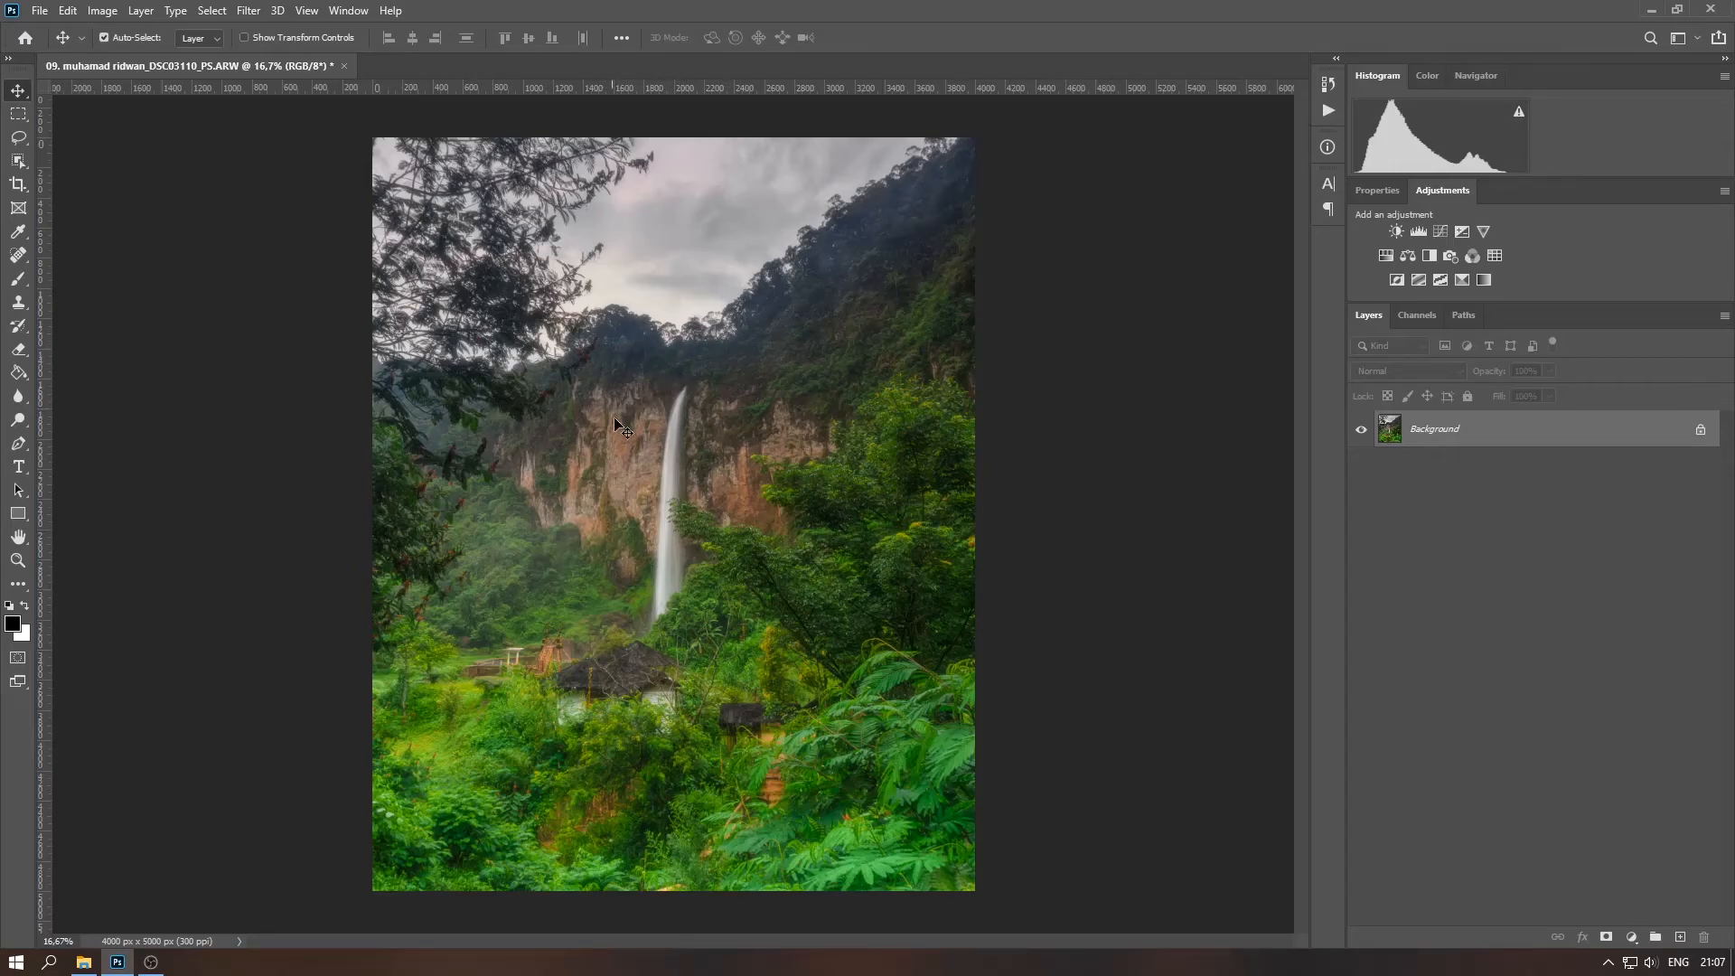
Add a new empty layer above the background and fill it with black
key("ctrl+shift+alt+n")
left_click(18, 372)
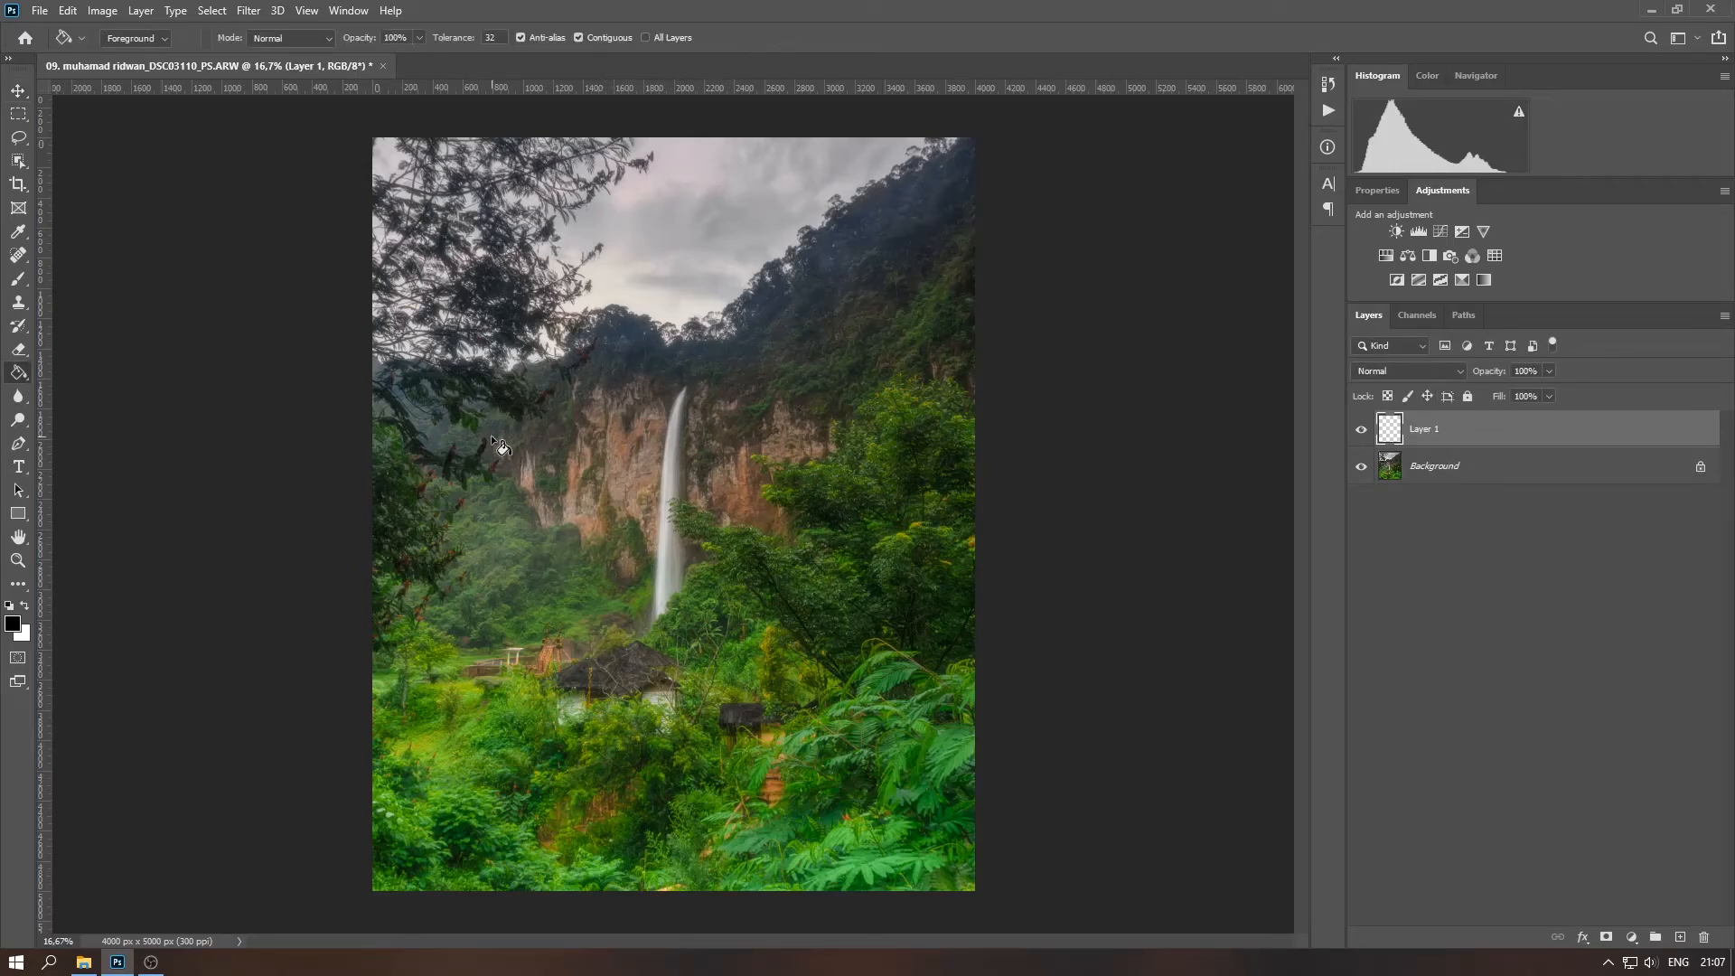
left_click(490, 435)
Erase the black layer's centre over the waterfall with a large soft eraser and set the layer's opacity to 35% for a vignette
left_click(18, 349)
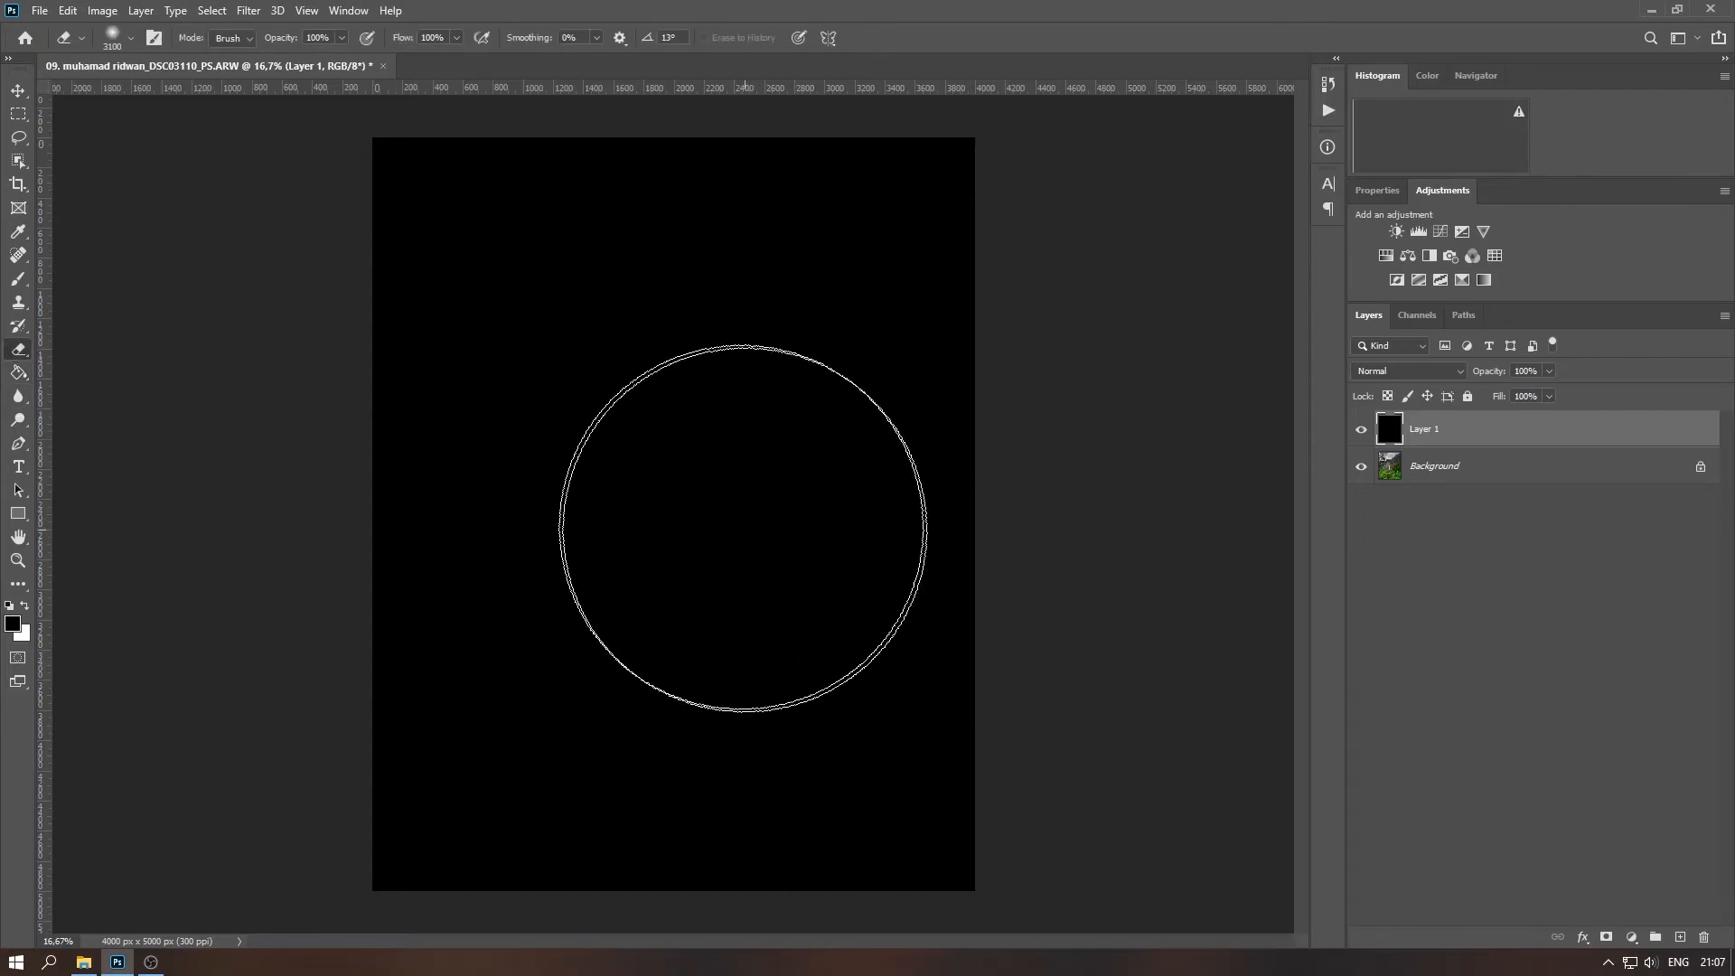
left_click(672, 512)
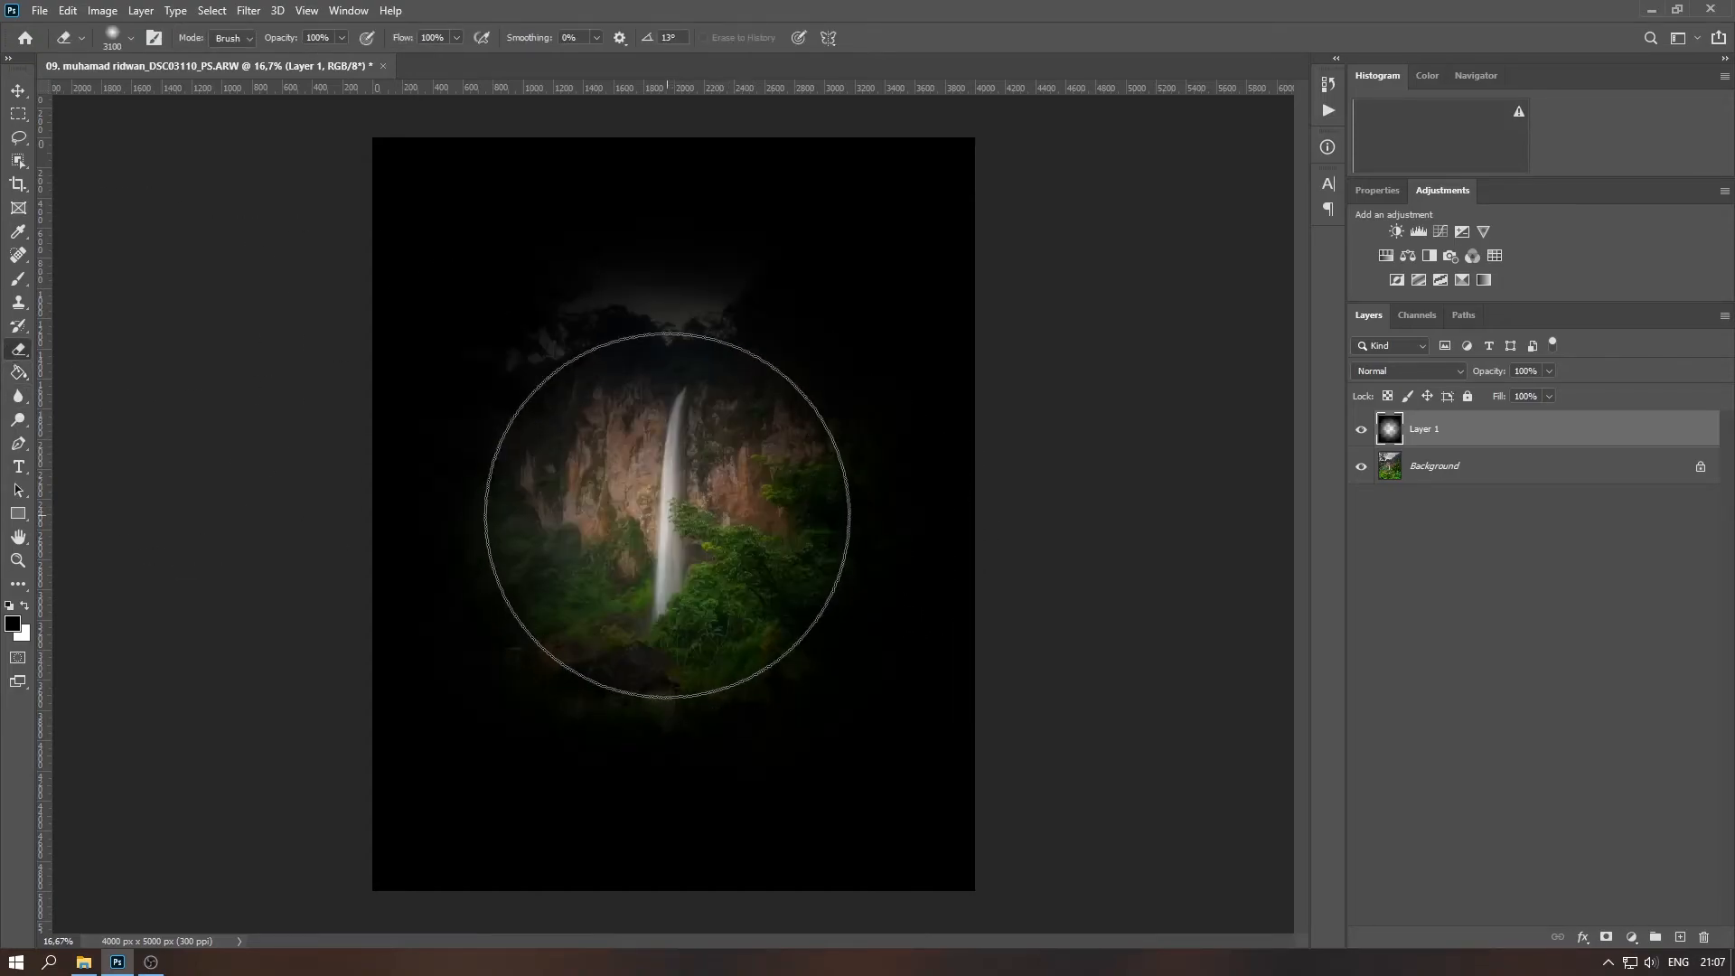
left_click(672, 511)
key("v")
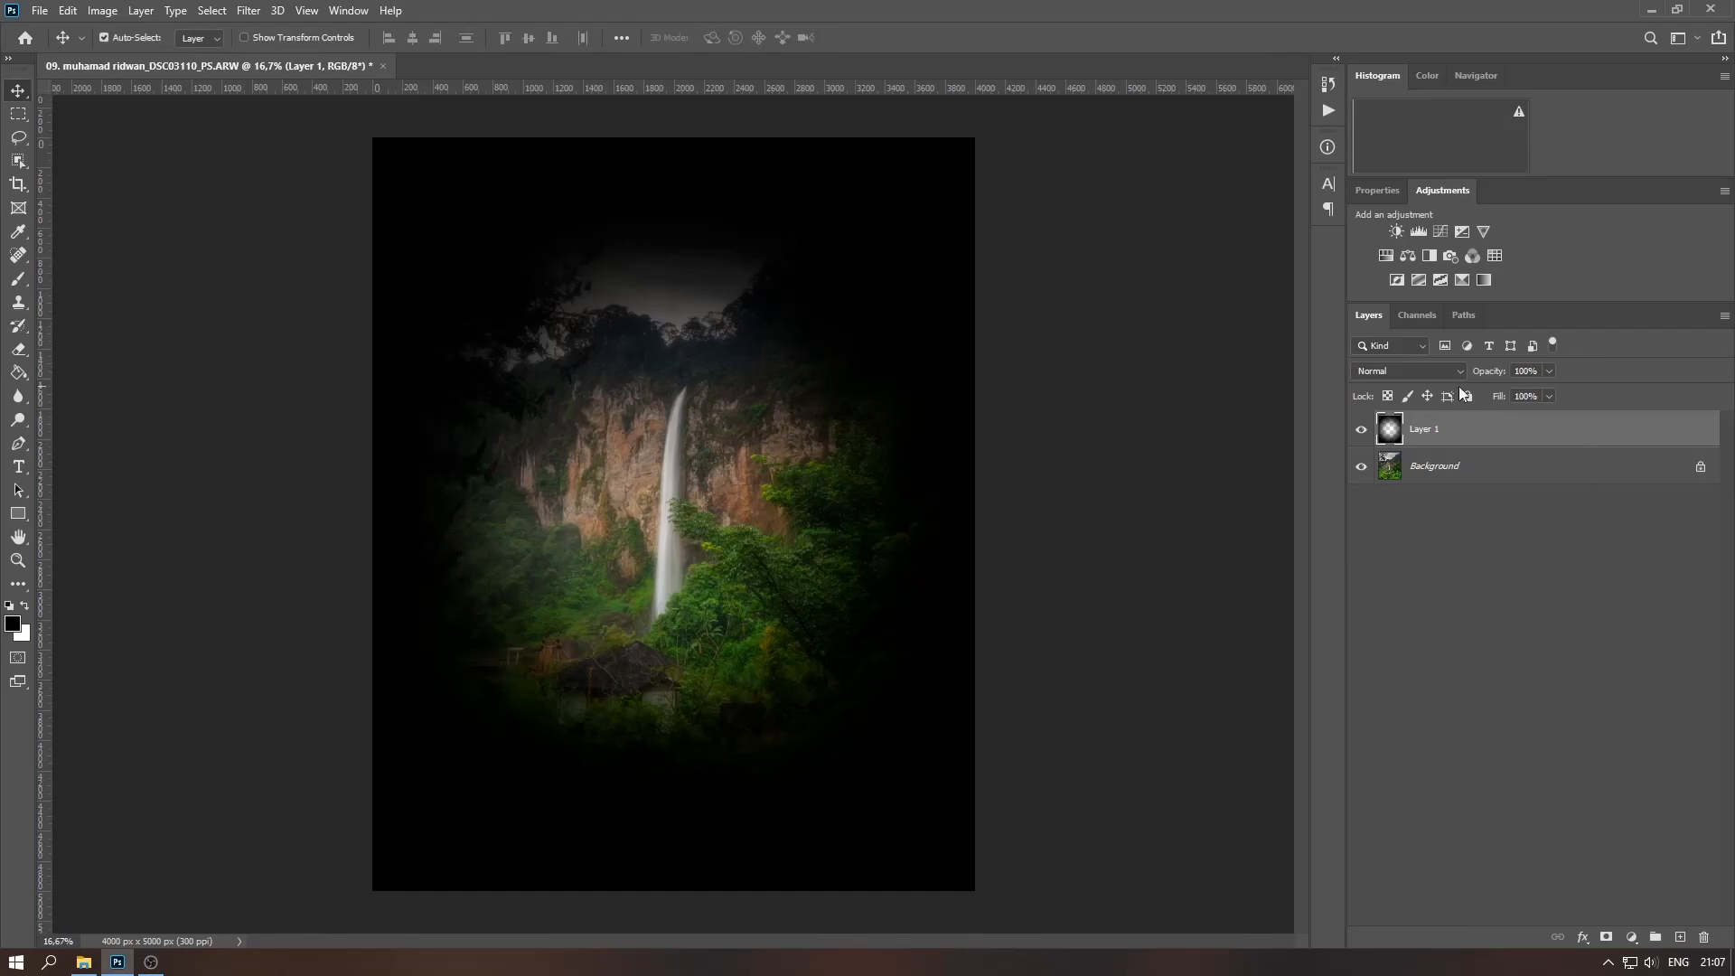
left_click(1549, 371)
left_click_drag(1543, 394, 1497, 398)
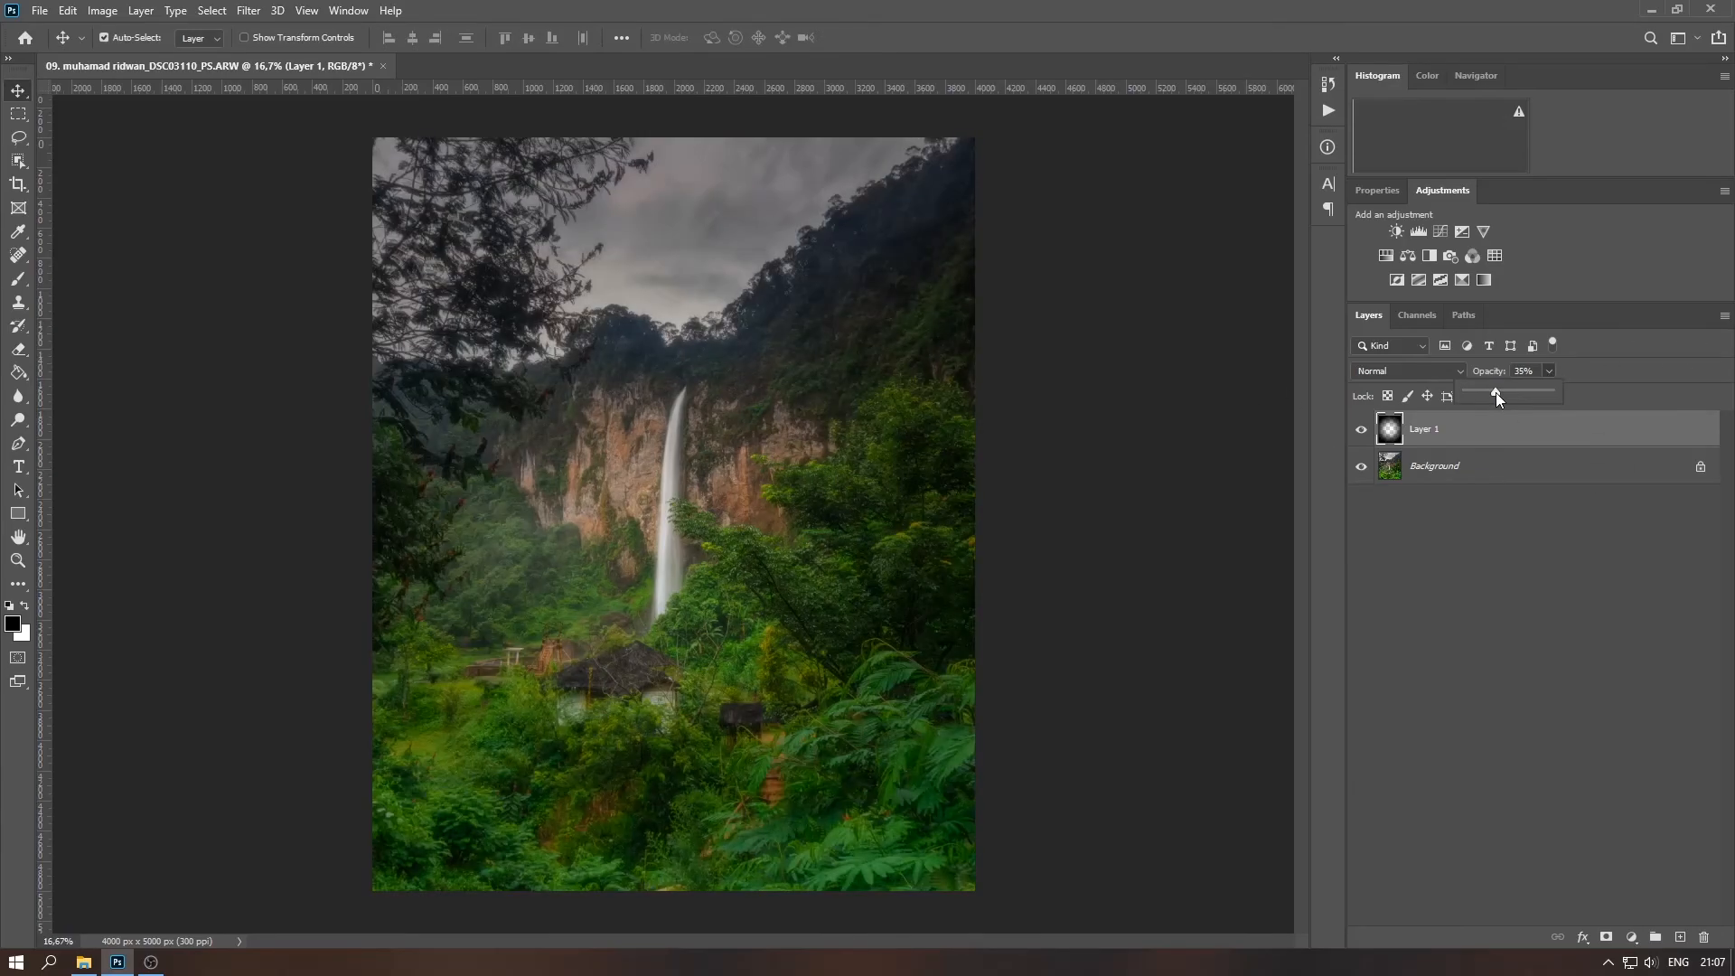
Duplicate the Background layer and apply Levels to the copy with midtones 0.95 and white input 203
left_click(1449, 481)
left_click(1446, 479)
left_click_drag(1449, 470, 1680, 937)
left_click(102, 10)
mouse_move(131, 57)
left_click(363, 74)
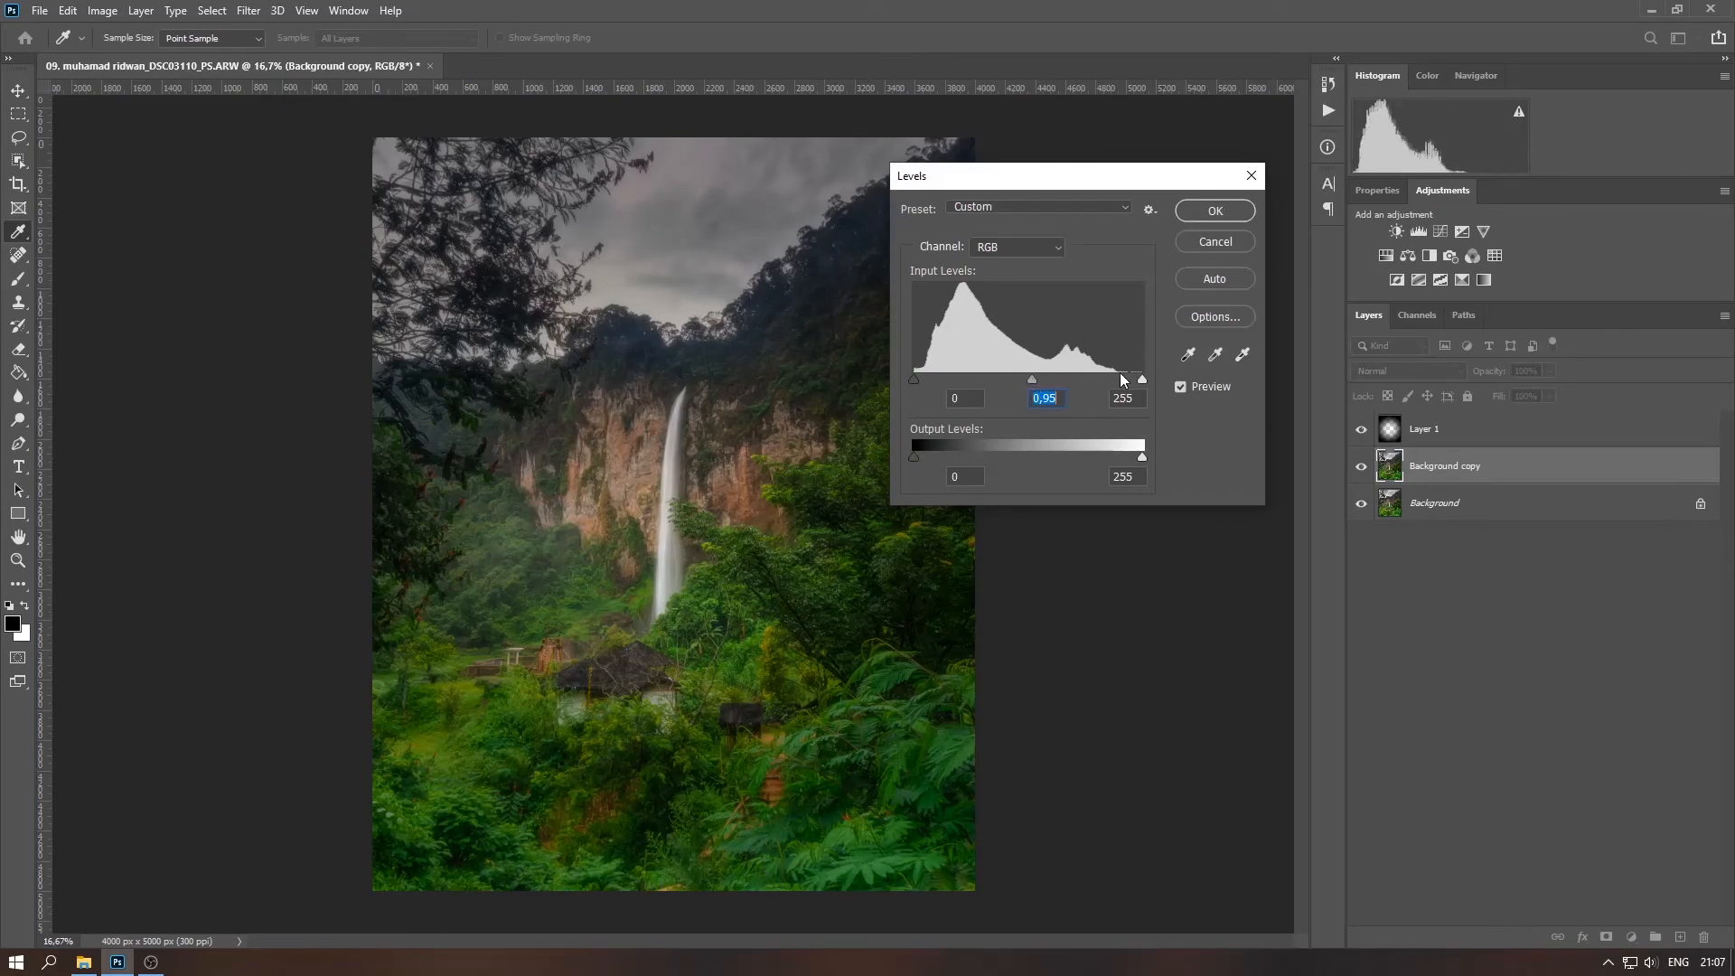
left_click_drag(1141, 378, 1093, 381)
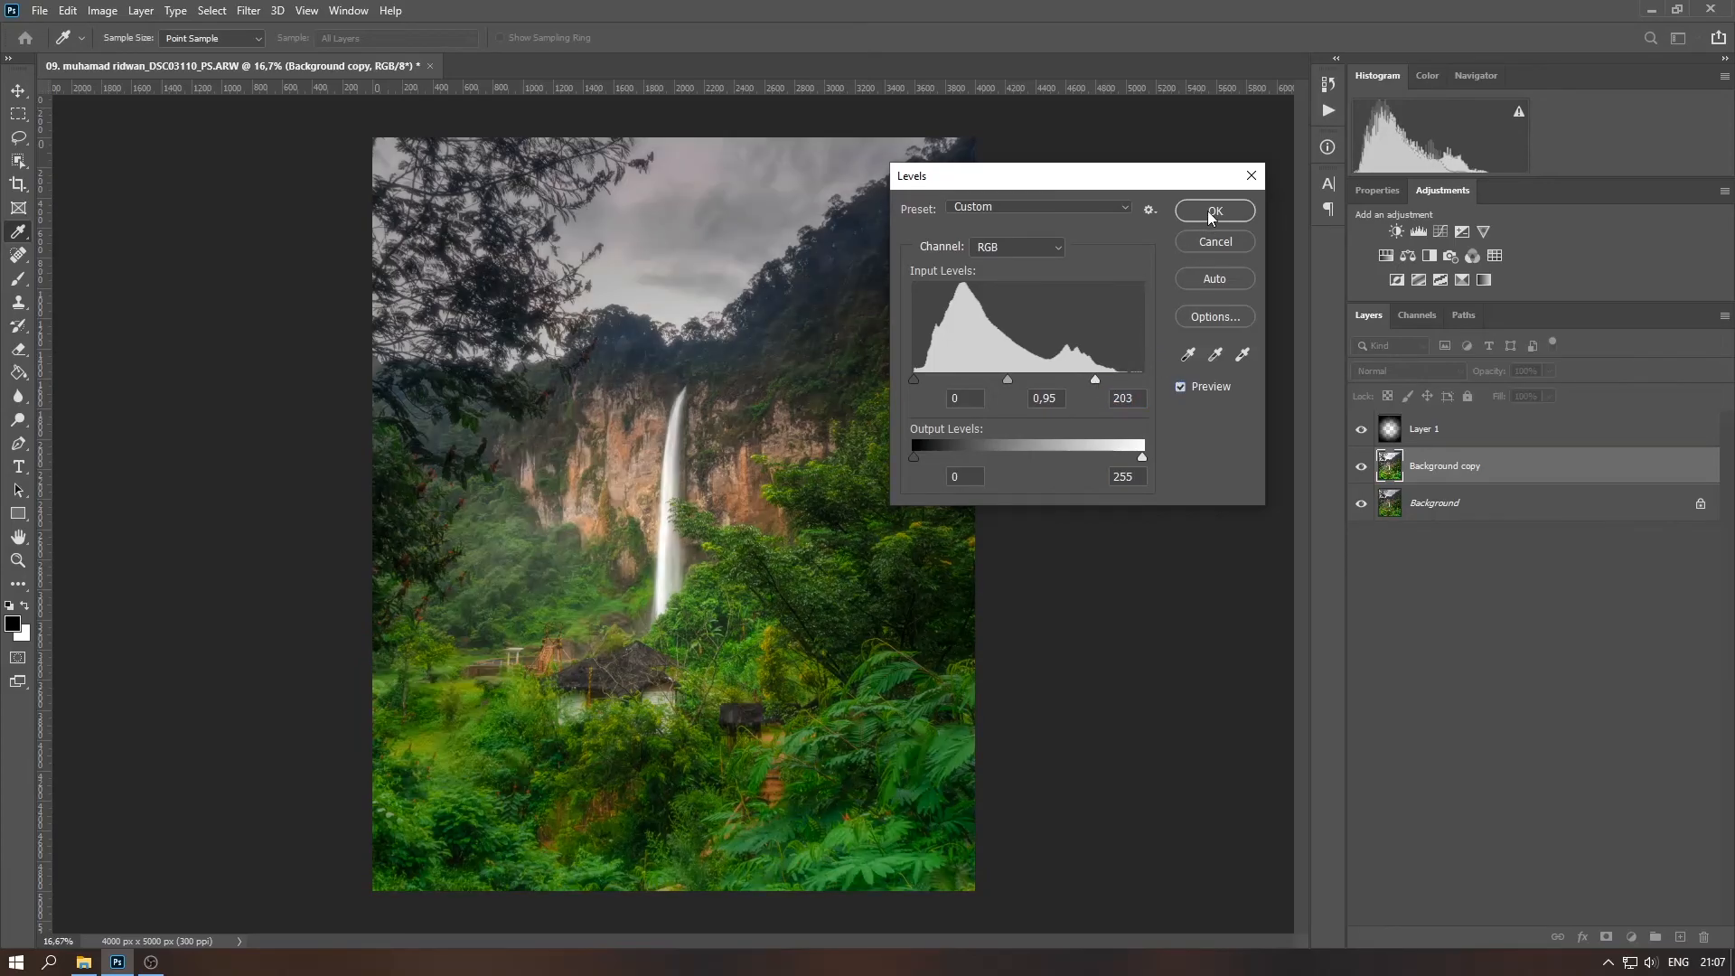
left_click(1211, 214)
Merge the vignette layer with the Levels-adjusted background copy into one layer
left_click(1409, 428)
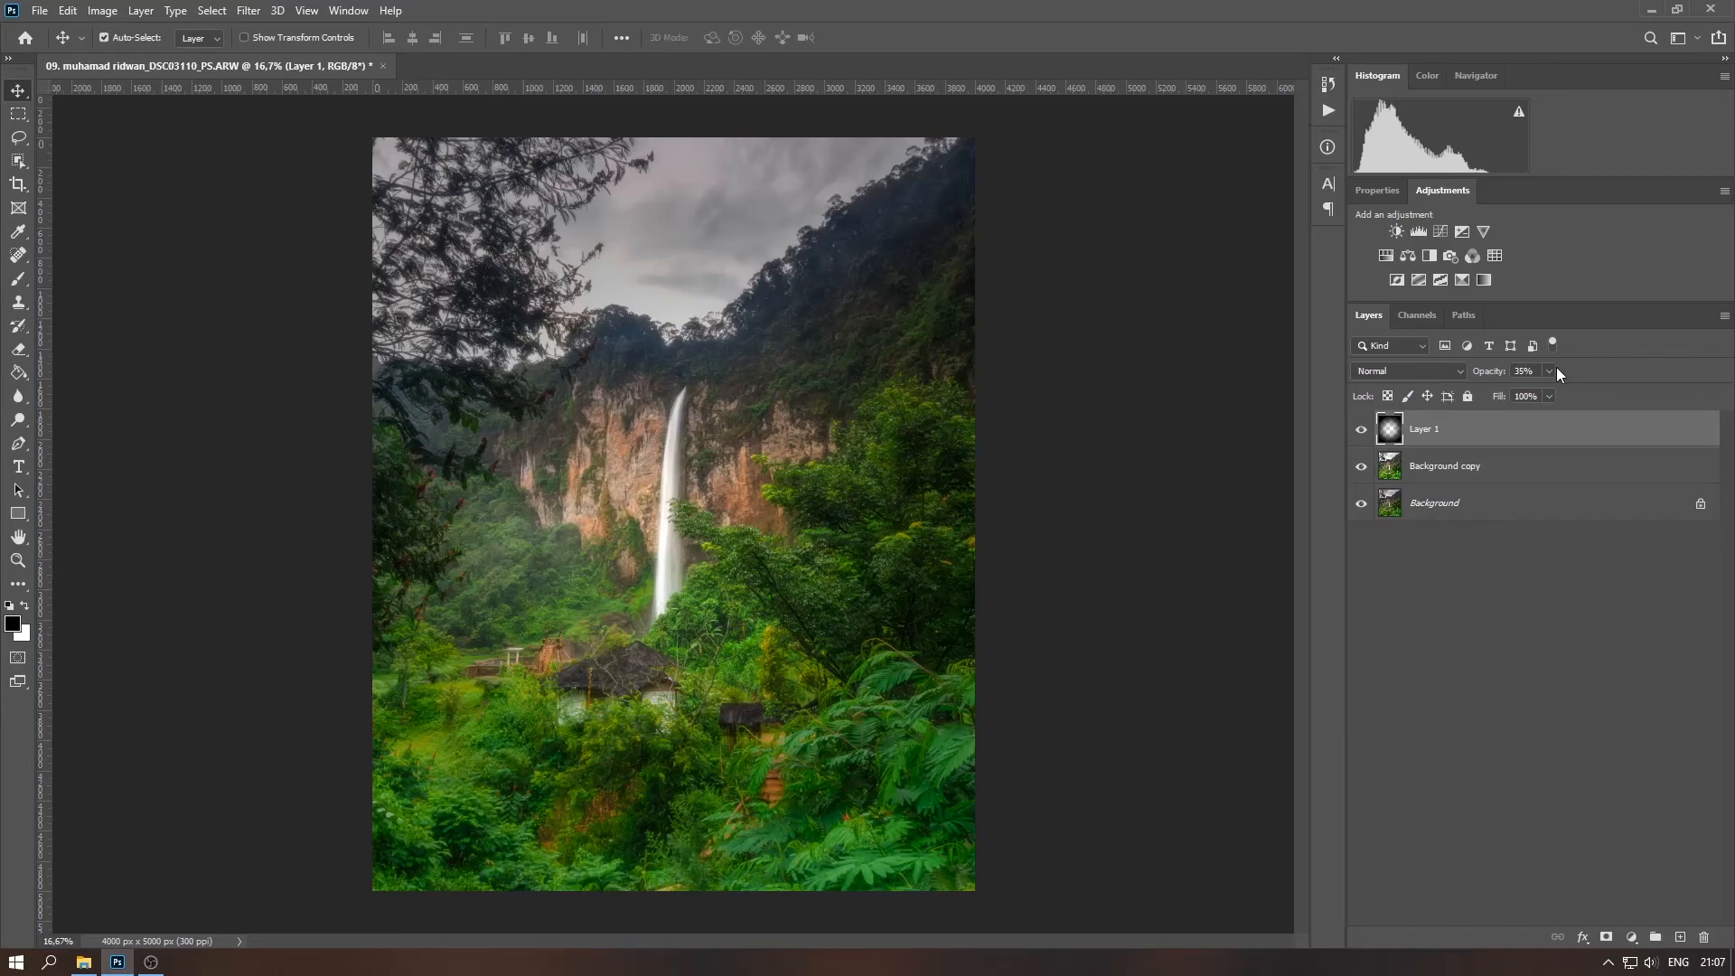
left_click_drag(1565, 390, 1544, 393)
left_click(1514, 441)
left_click(1486, 466, "shift")
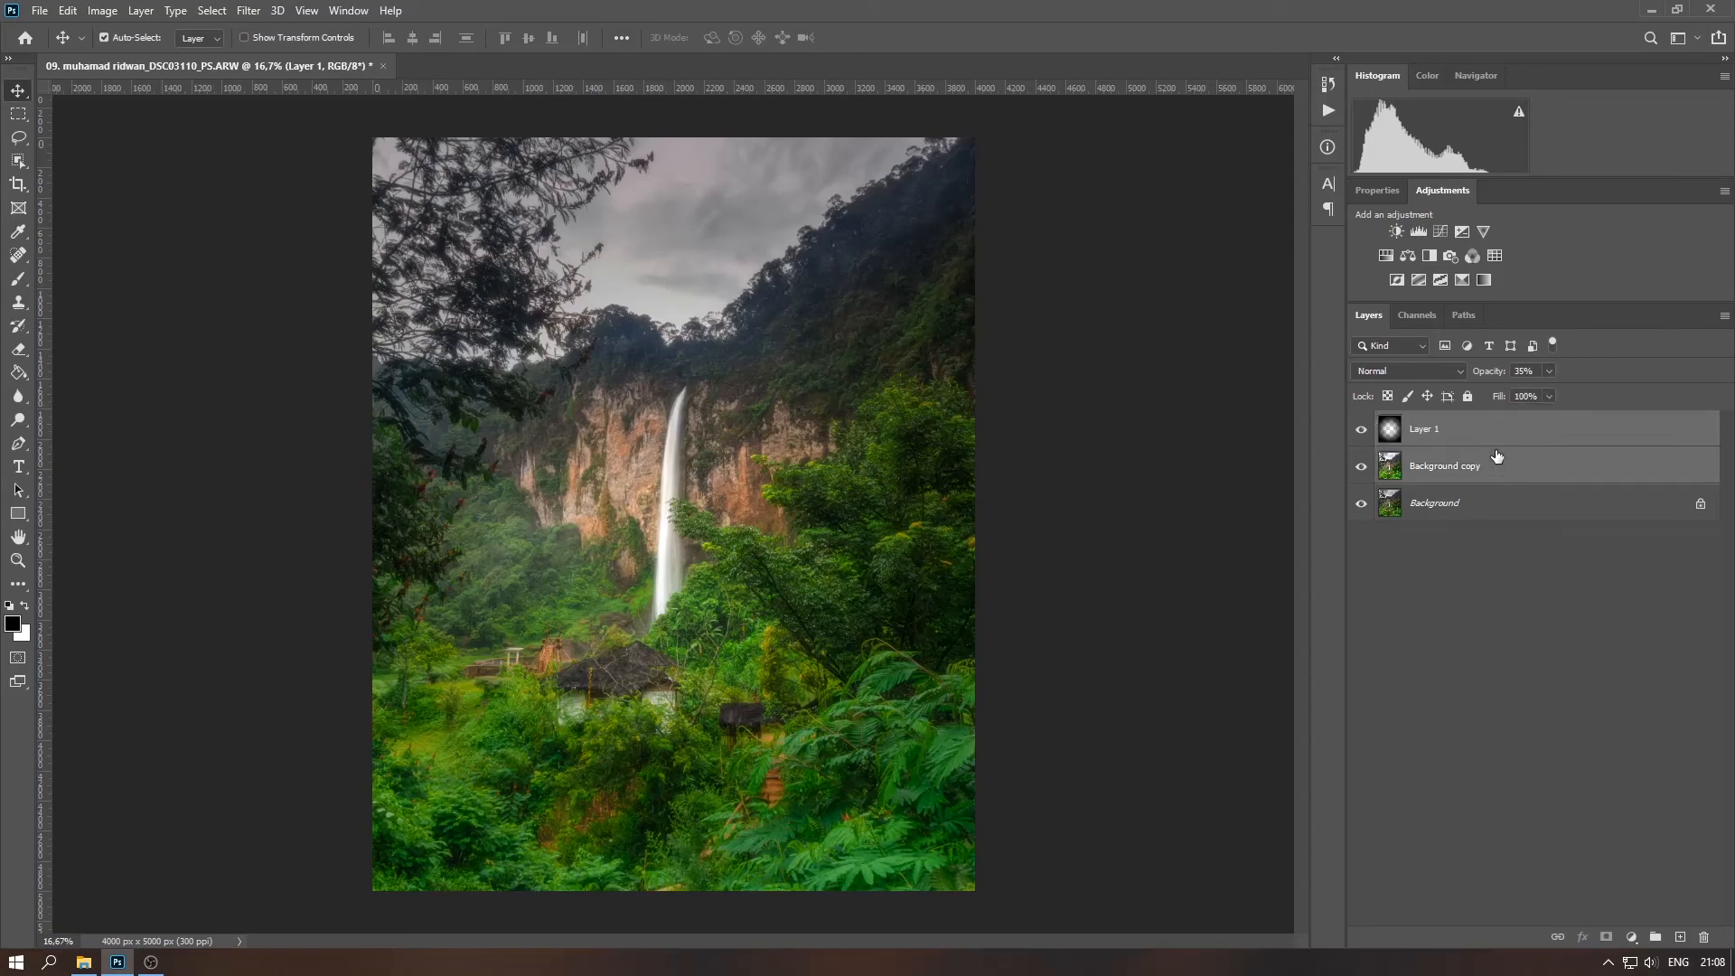
right_click(1506, 431)
left_click(1410, 730)
Compare the merged vignette layer with the original background and merge it down into the background
left_click(1365, 434)
left_click(1365, 434)
left_click(1367, 437)
left_click(1364, 434)
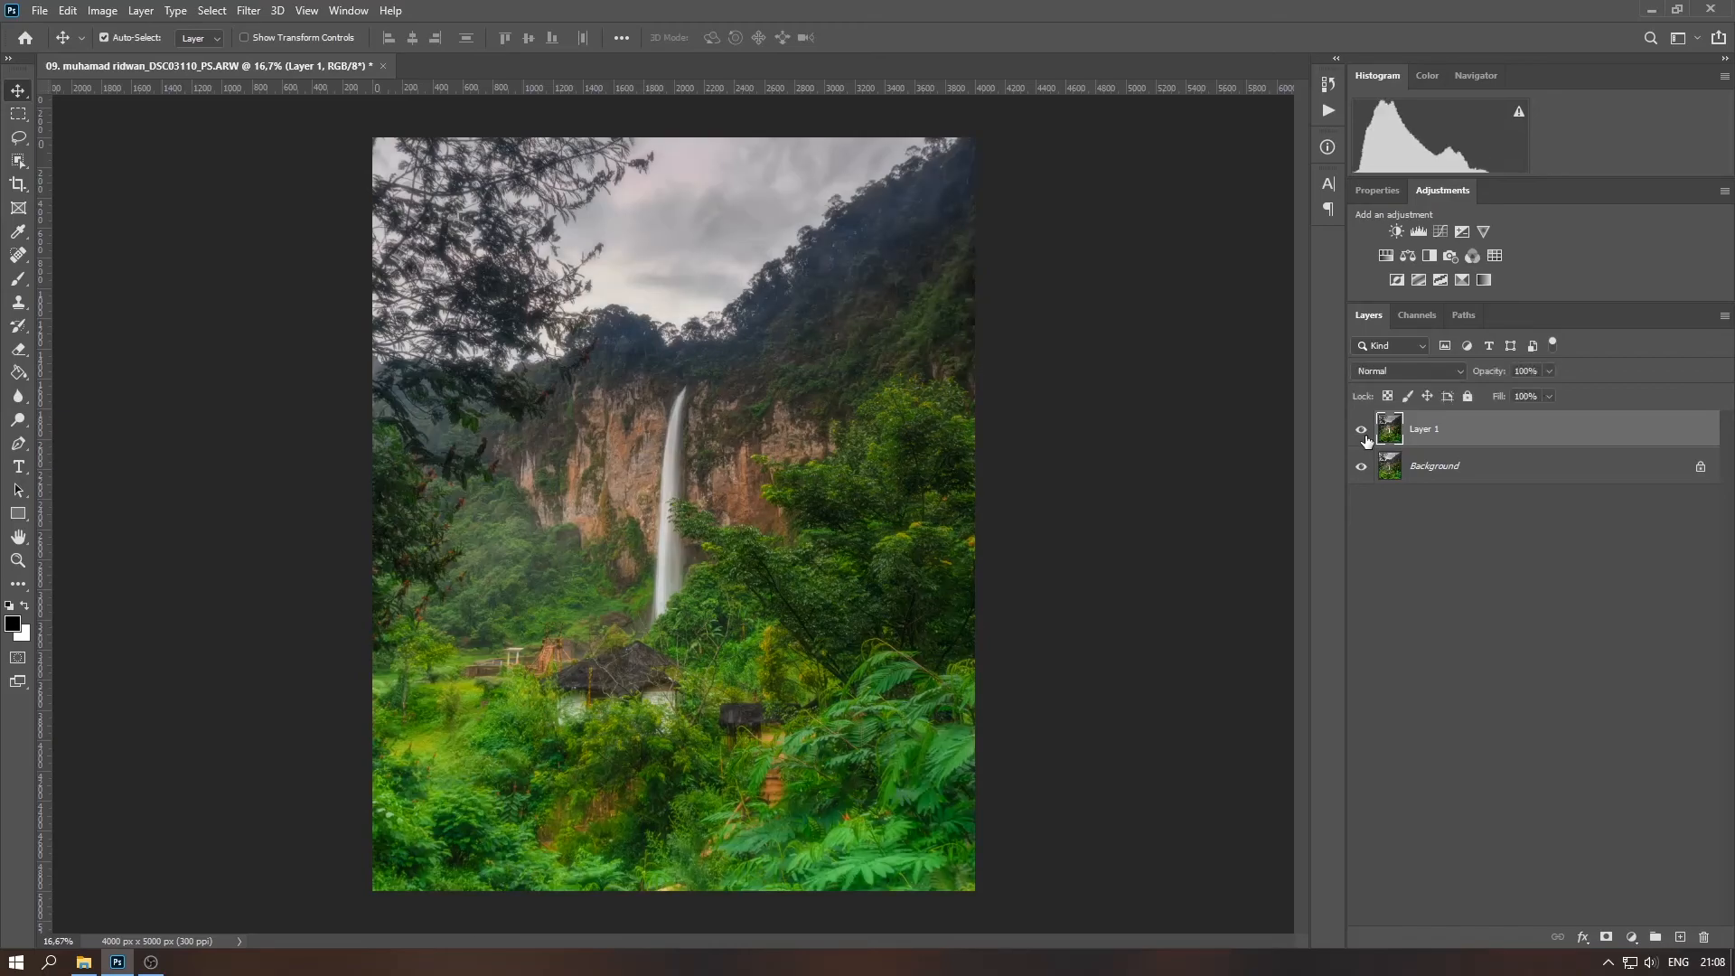
right_click(1508, 477)
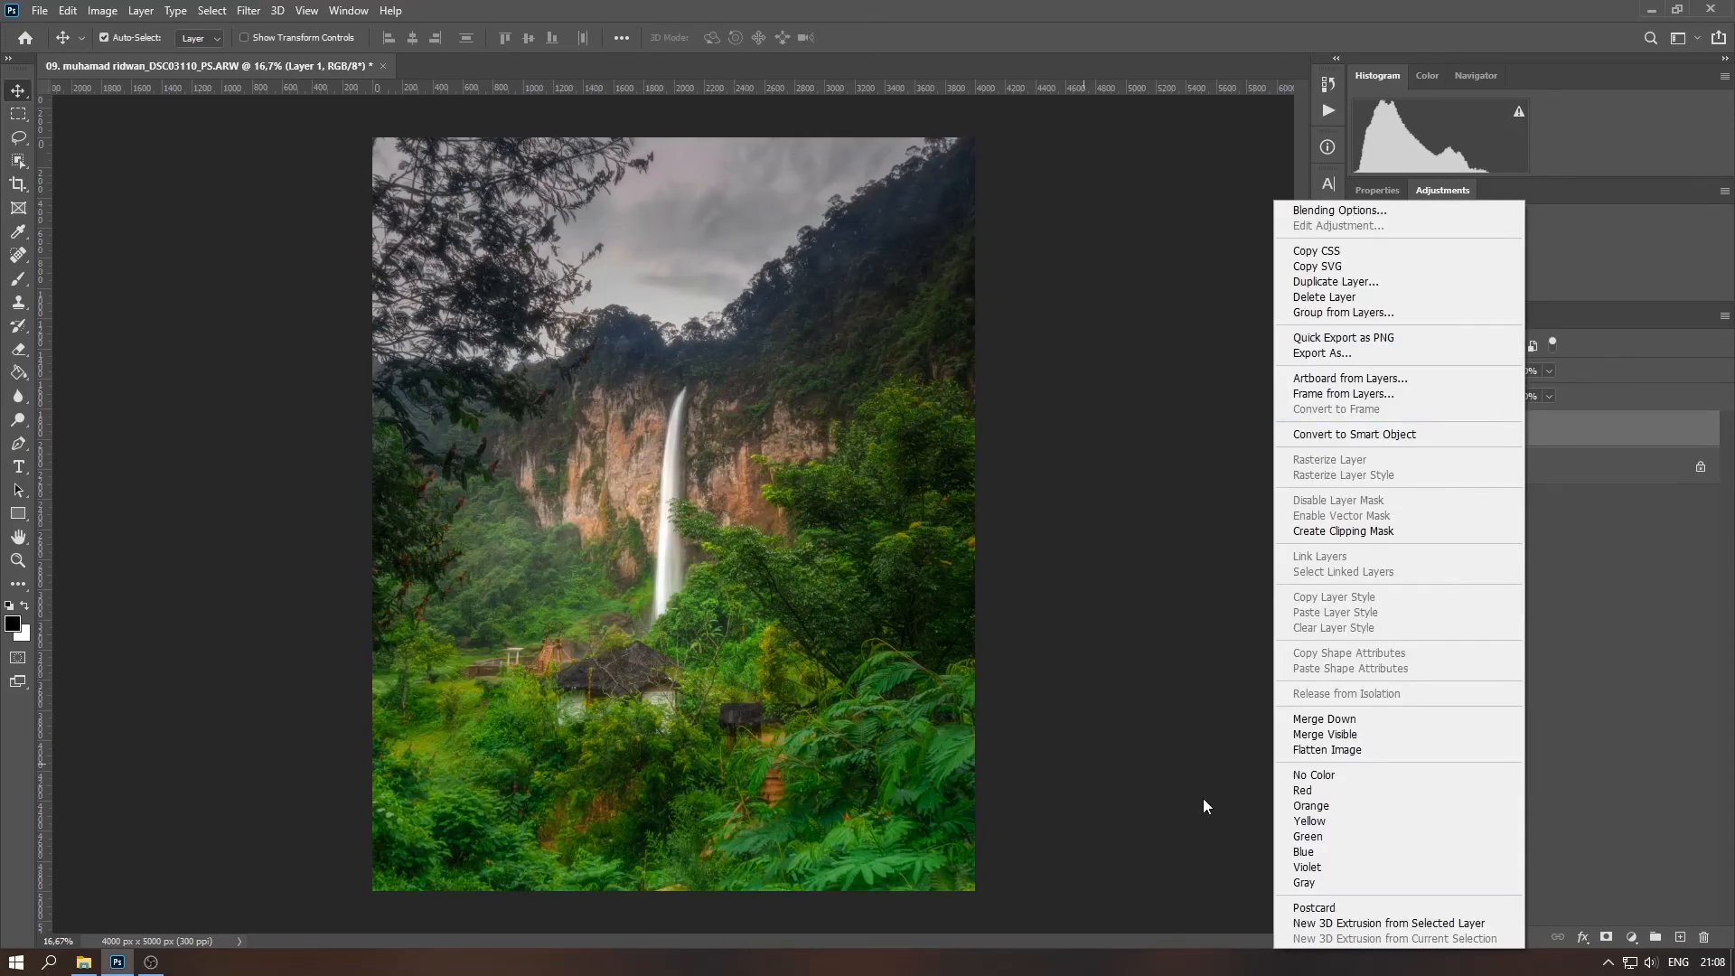
left_click(1311, 719)
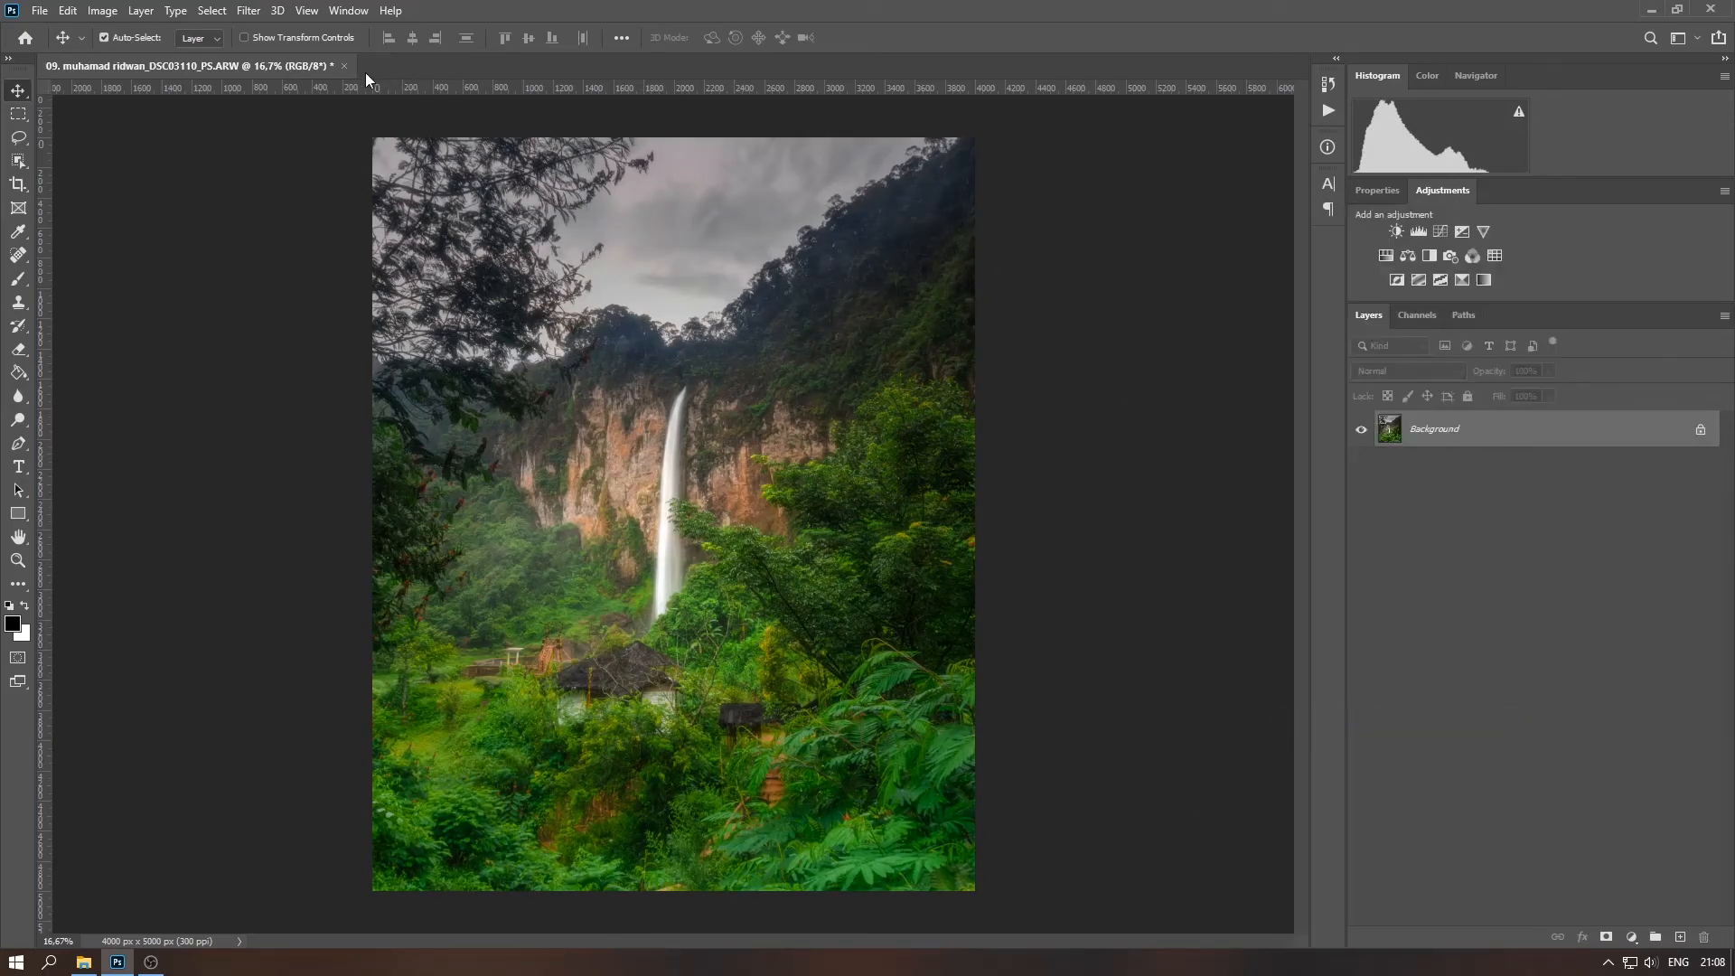
Sharpen the background with Unsharp Mask at amount 200%, radius 0.9 pixels and threshold 10 levels
left_click(247, 12)
mouse_move(424, 318)
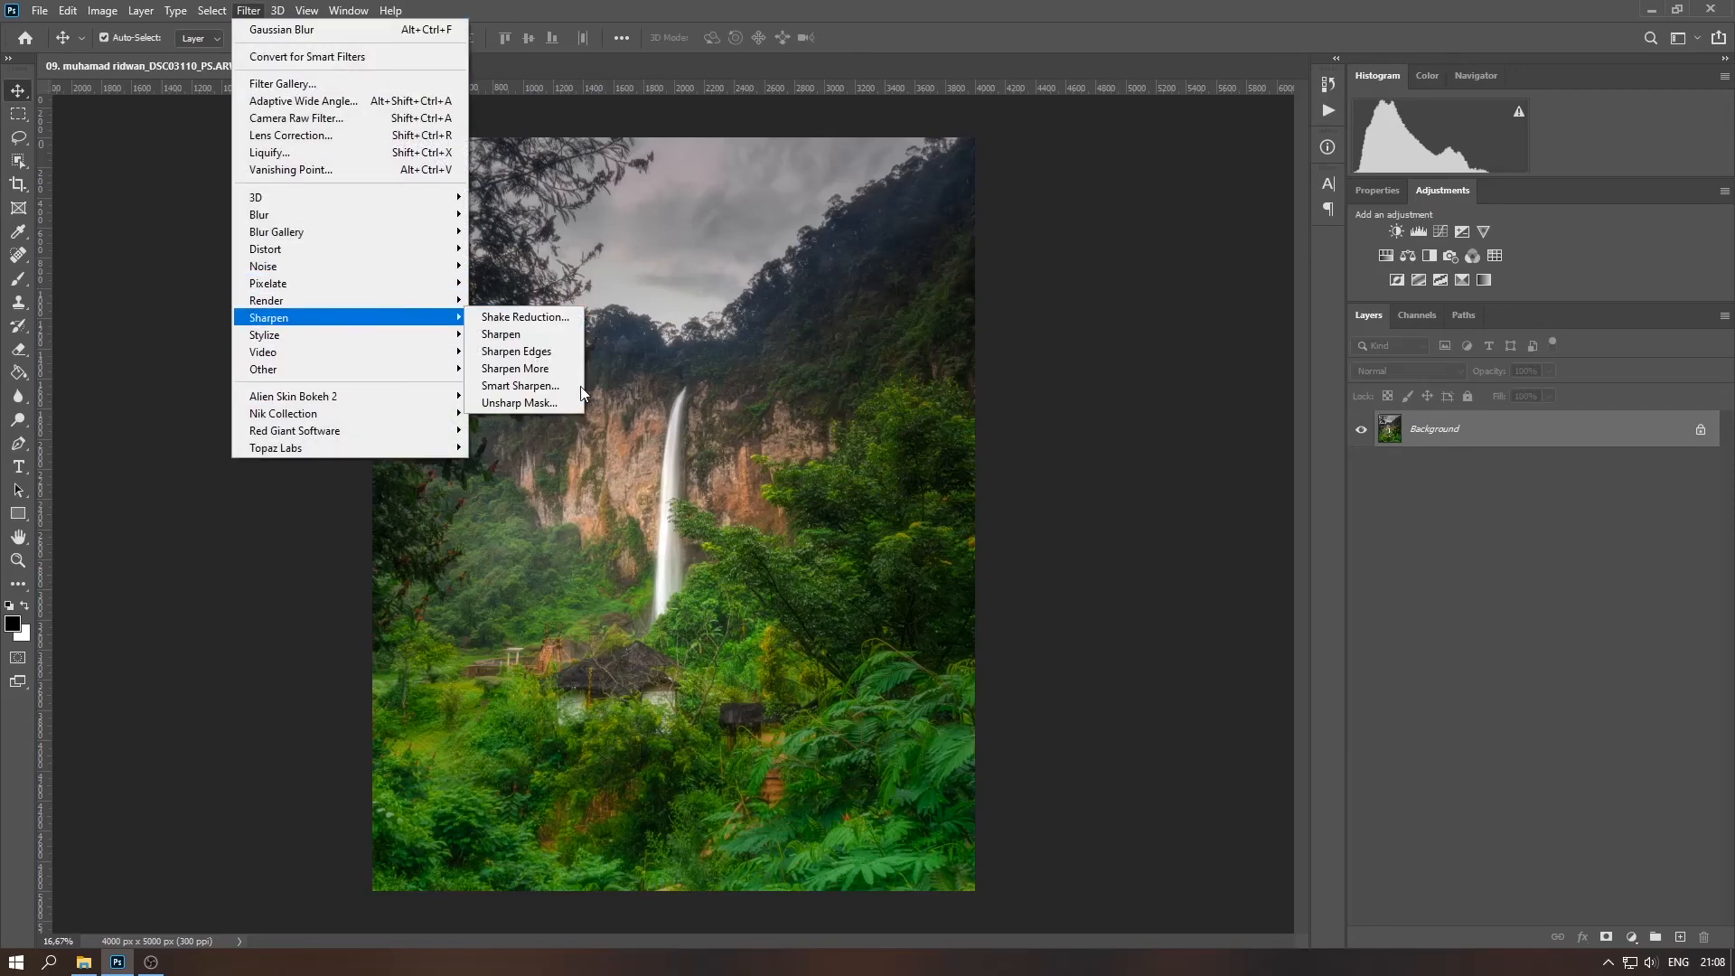
left_click(570, 403)
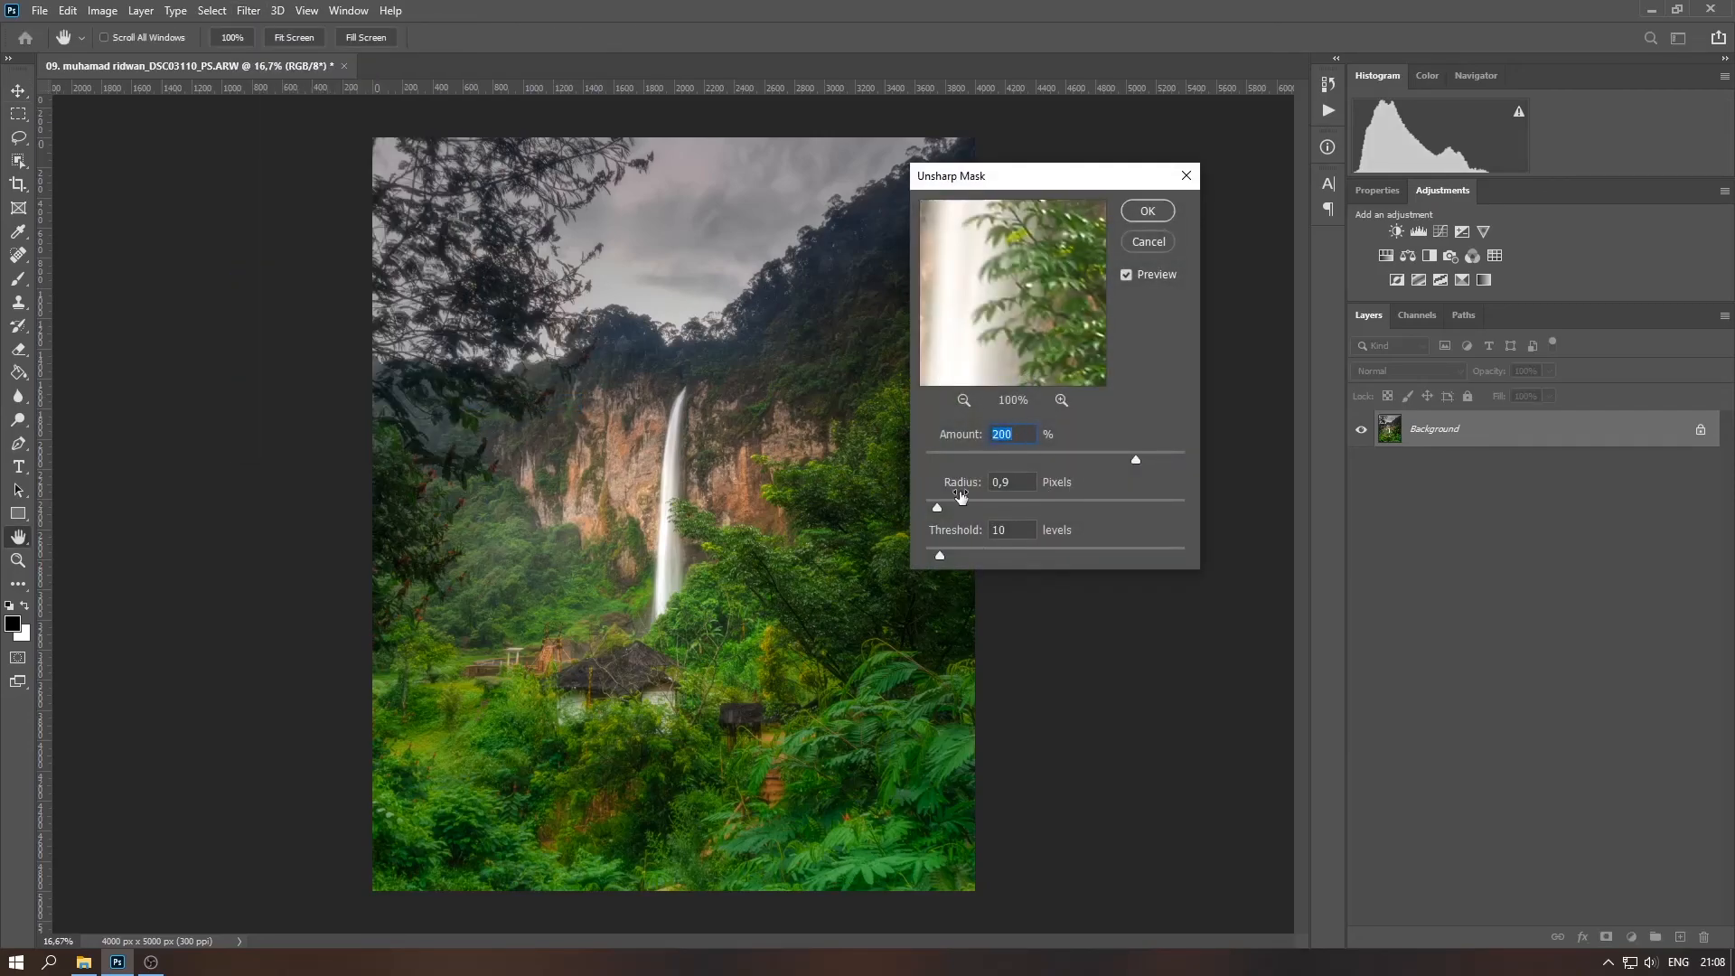
left_click(1146, 215)
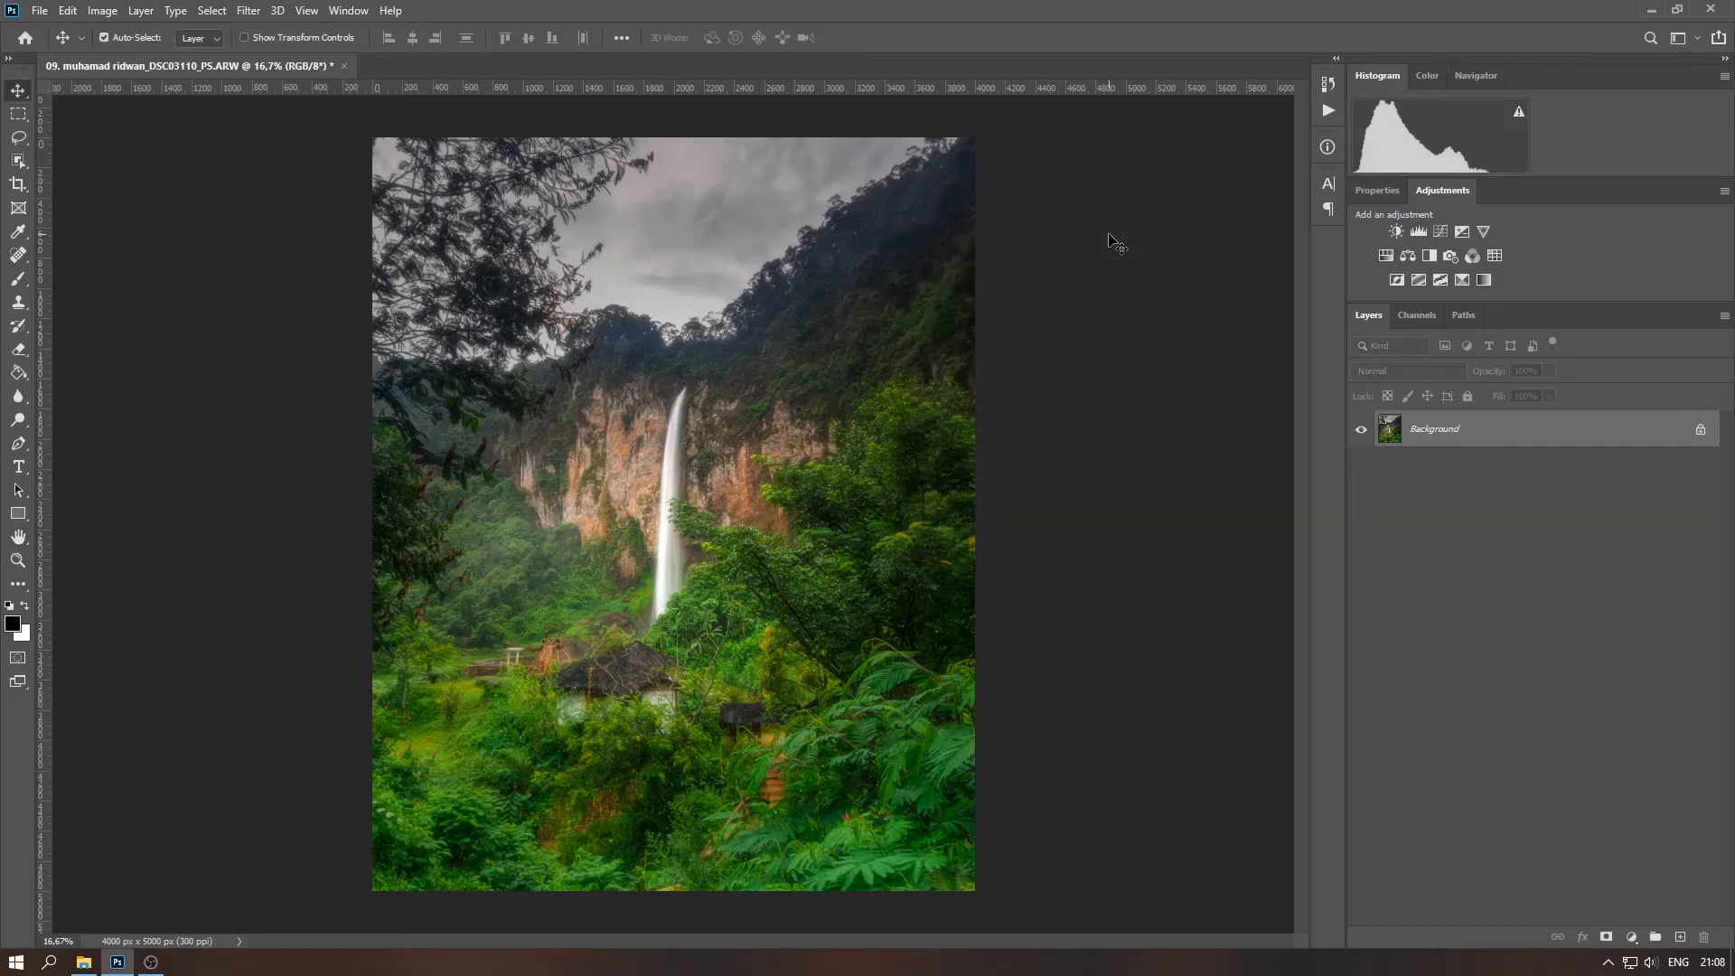
Check the photos in the Pilihan folder in File Explorer and minimize its window
left_click(97, 963)
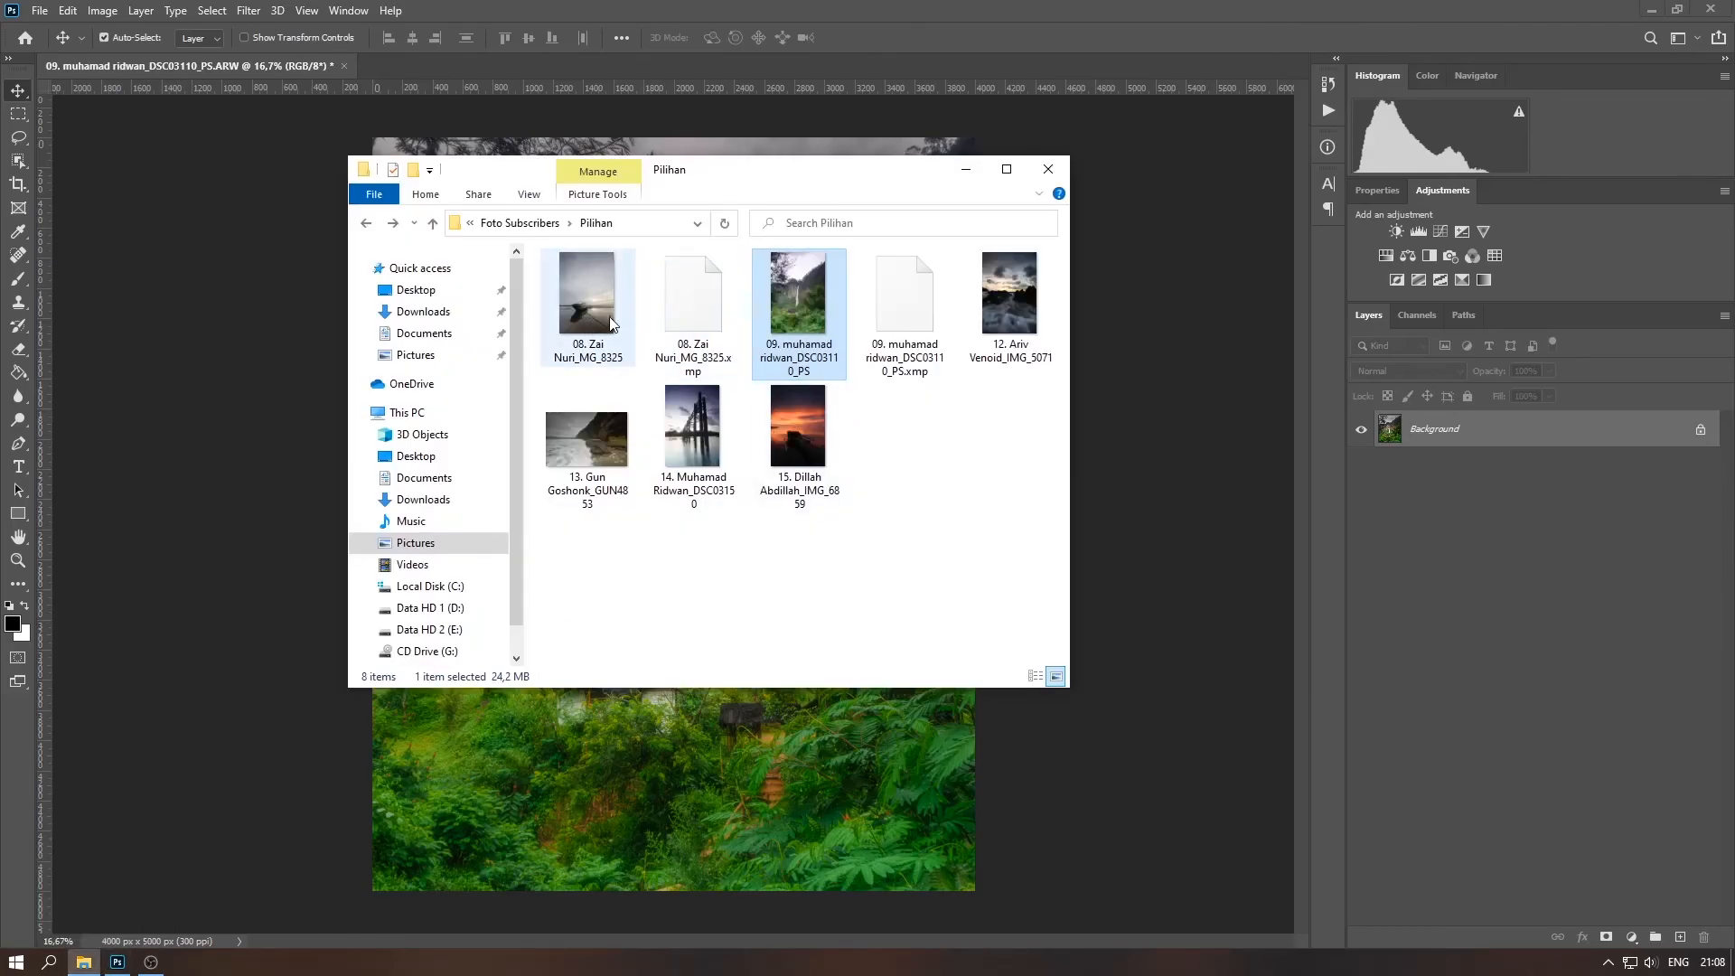
left_click(966, 169)
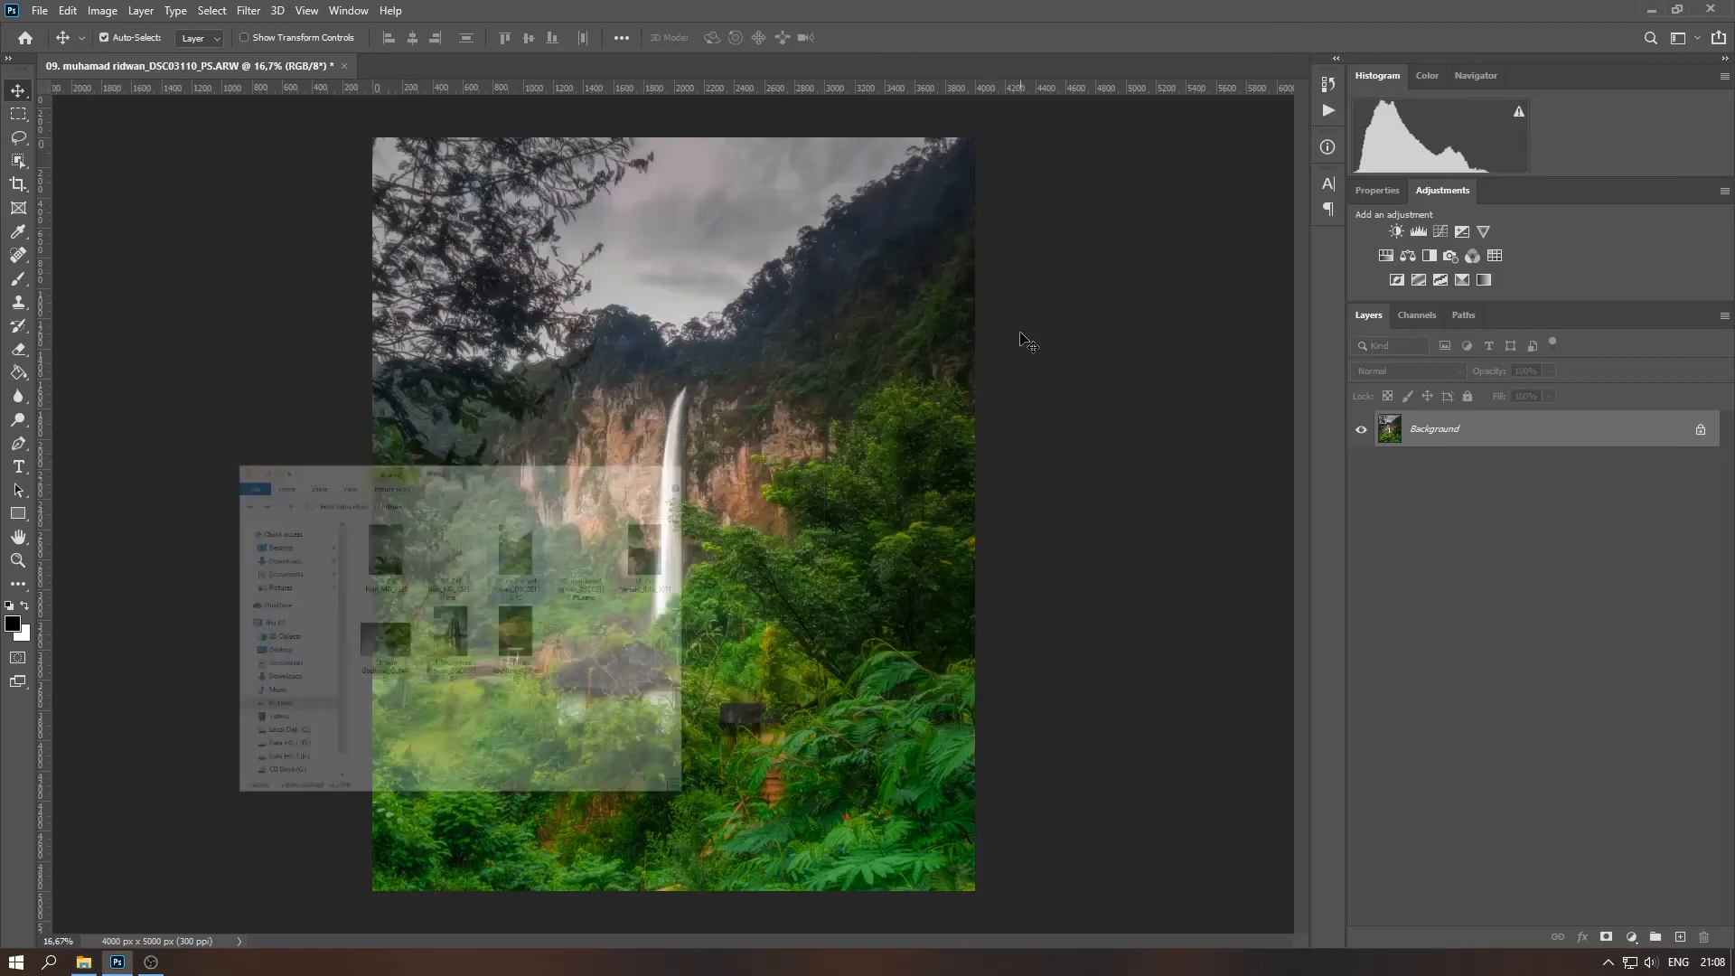